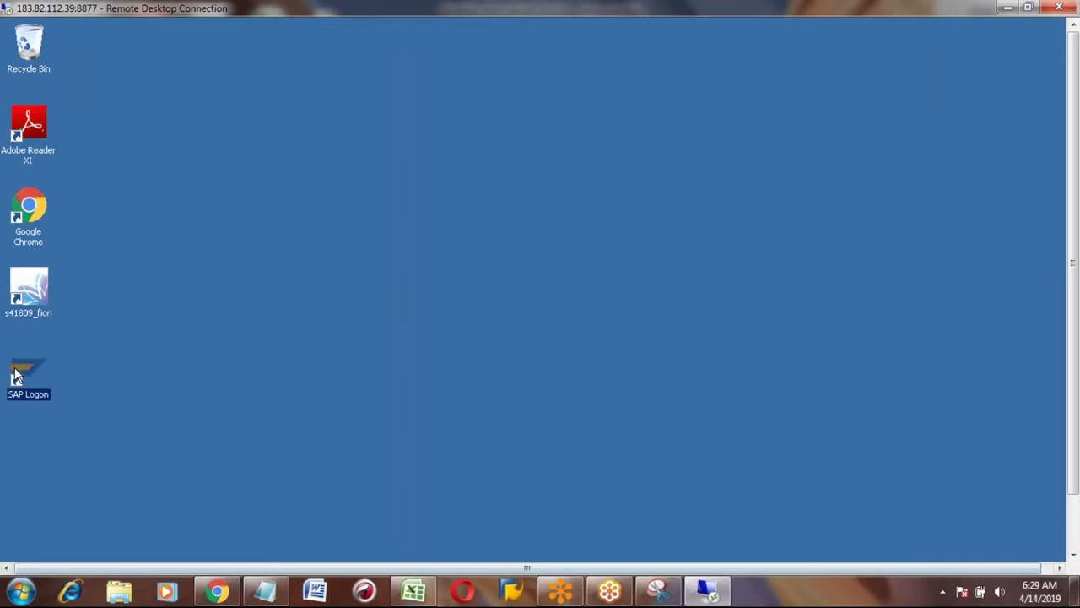
Log on to the S4_1809 system in SAP Logon with the user name and password, dismiss the licence notice and maximize the session window.
double_click(25, 375)
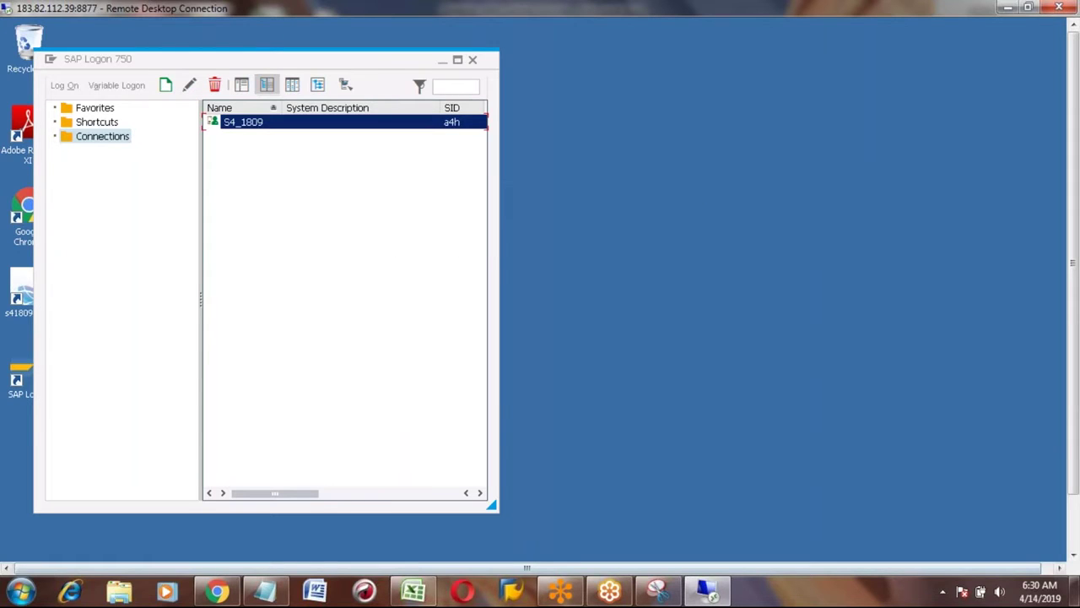
key("Return")
type("s")
key("Down")
key("Return")
key("Tab")
type("******")
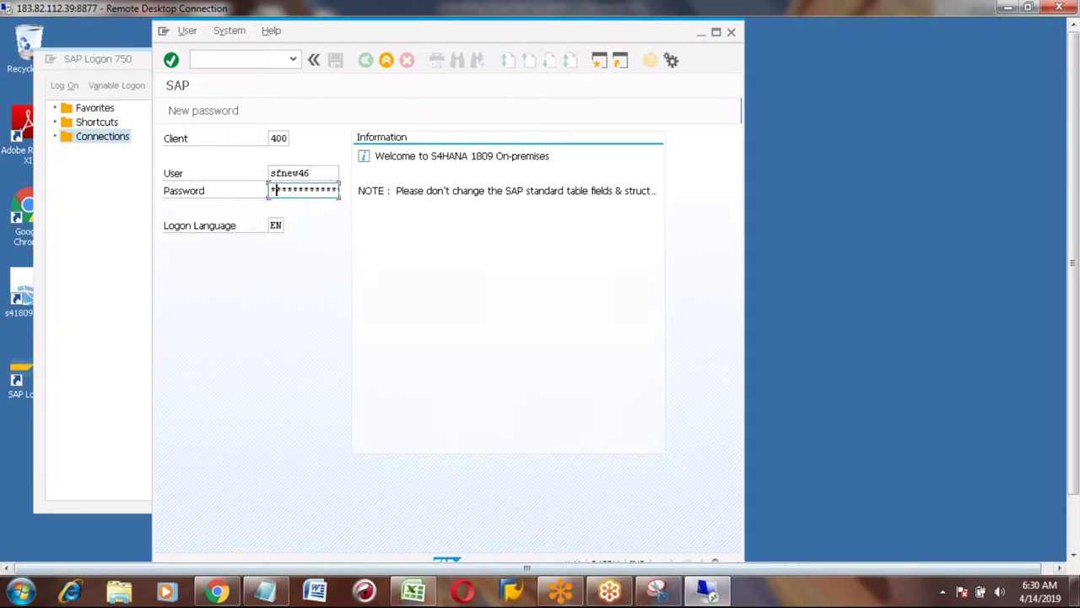
type("**")
key("Return")
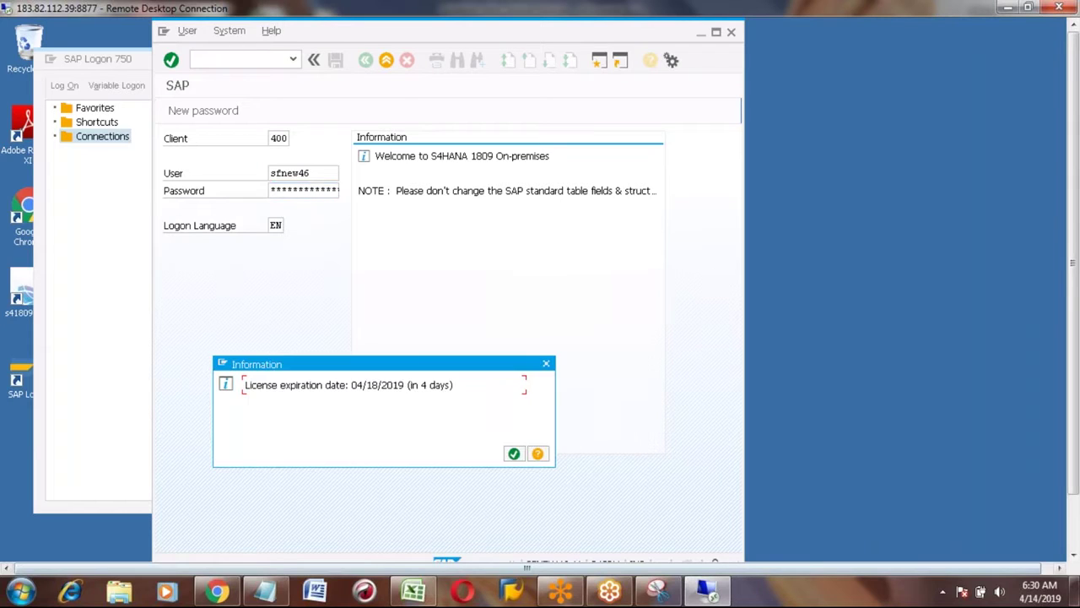
left_click(514, 455)
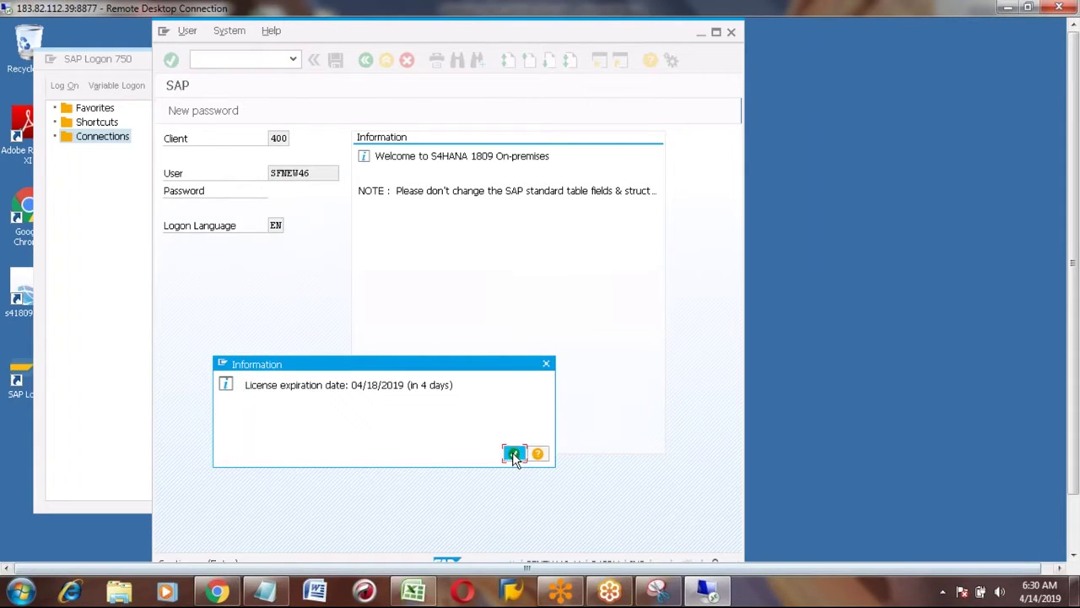
left_click(716, 34)
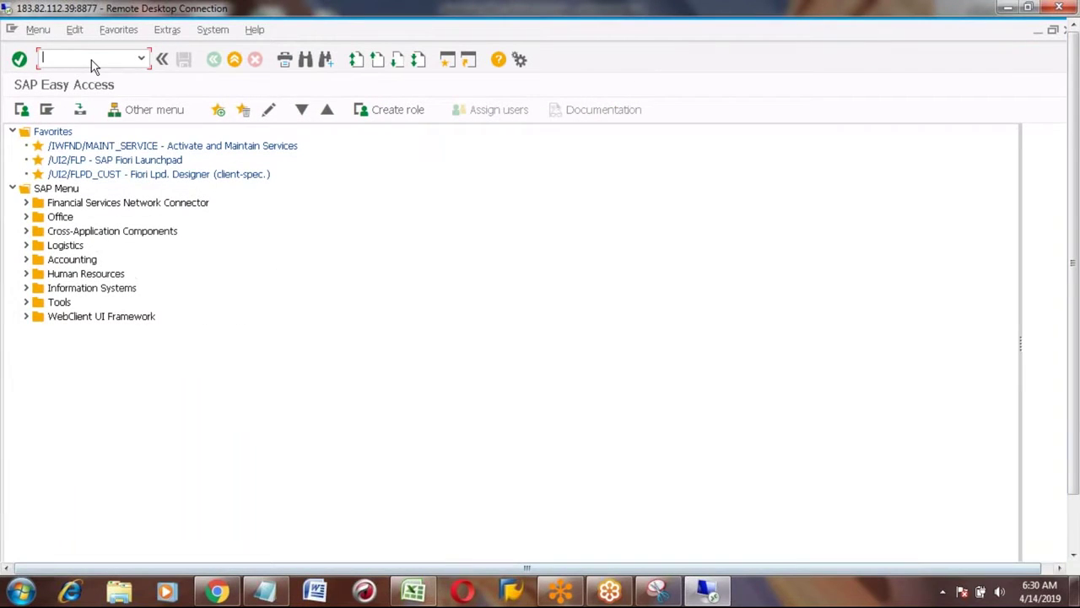
Open transaction MD01N and set the planning scope to plant 3001 and material HONDA_CAR.
type("md01n")
key("Return")
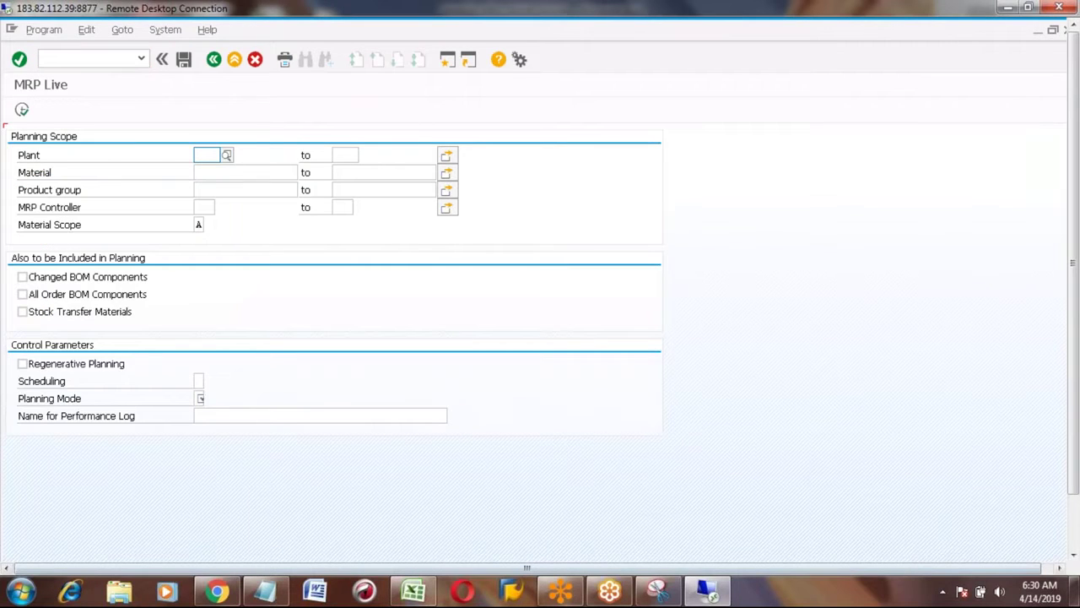
left_click(207, 155)
type("3001")
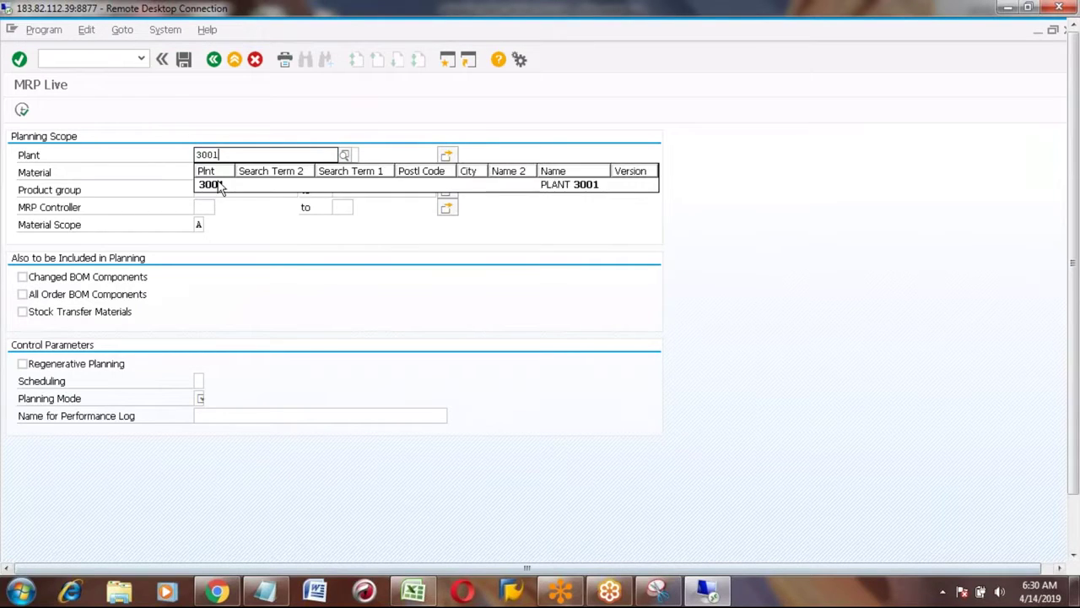
left_click(217, 185)
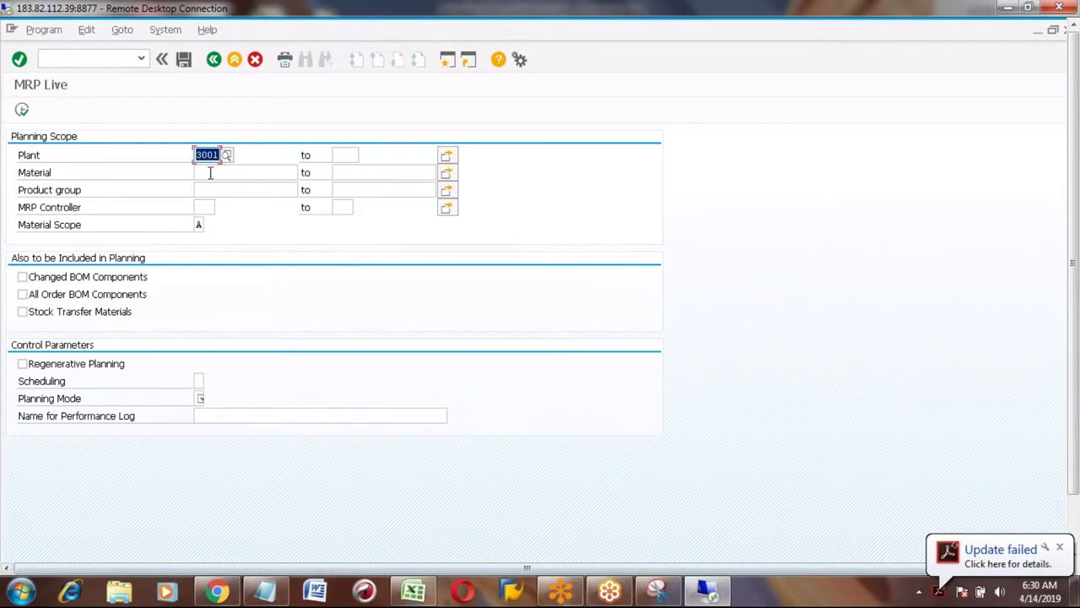
left_click(210, 172)
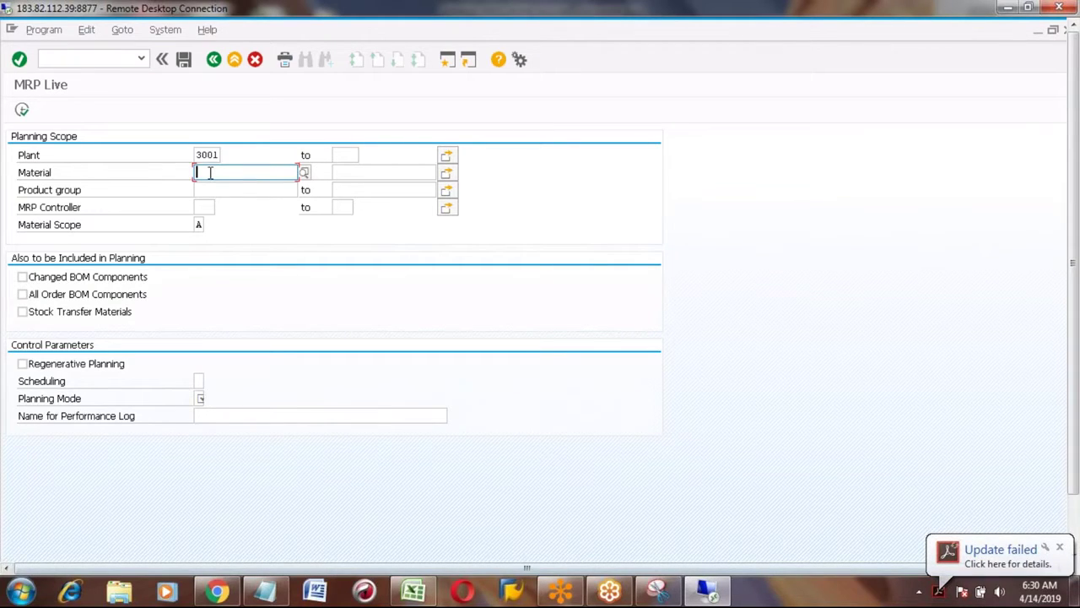
type("honda")
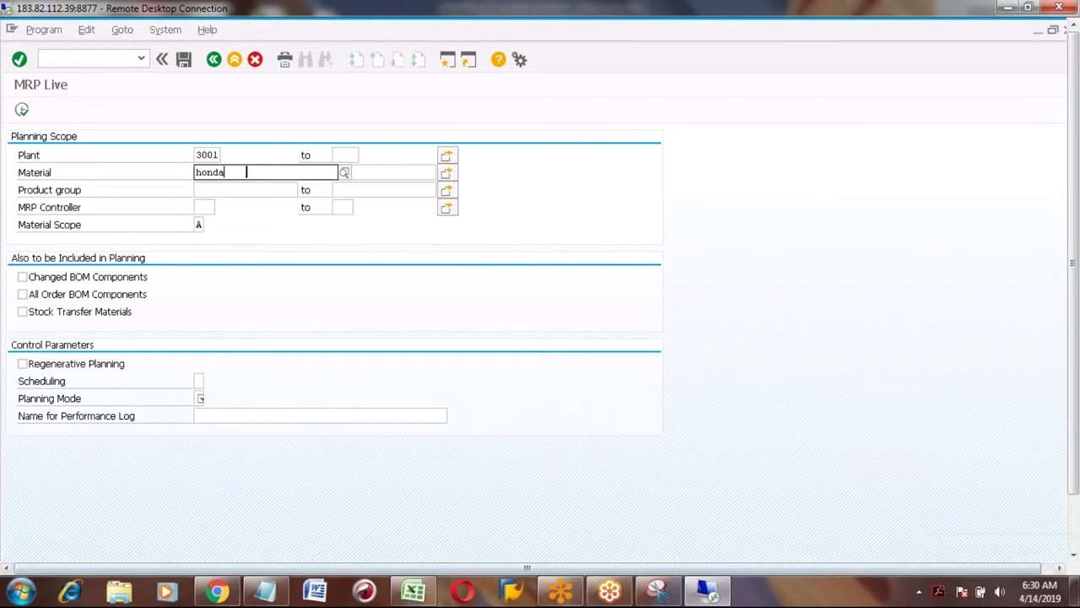
key("Return")
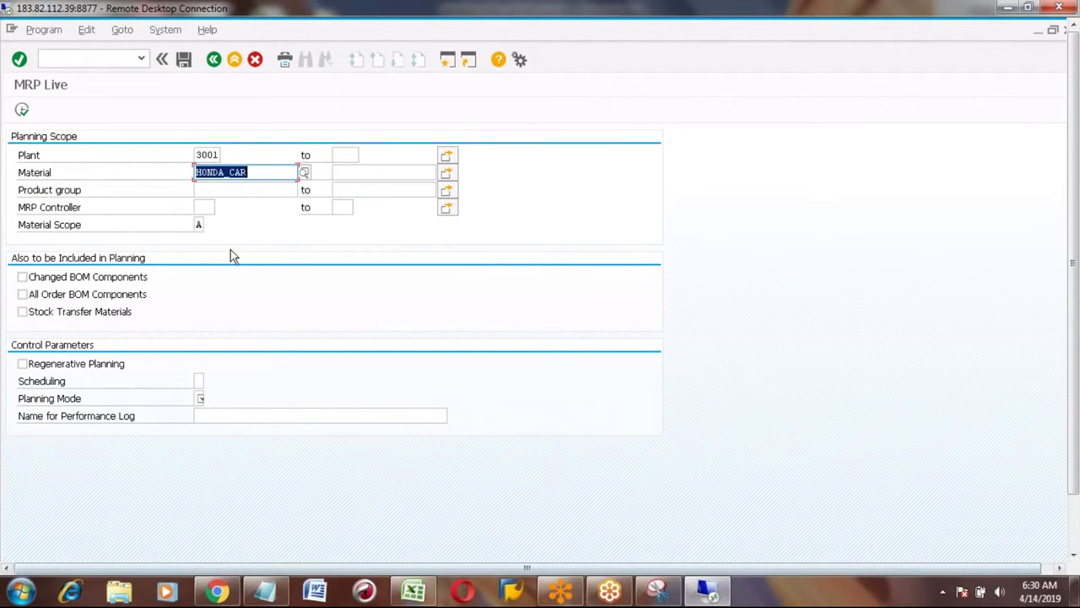
Include all order BOM components, with scheduling 2 (Lead Time Scheduling and Capacity Planning) and planning mode 1.
left_click(22, 296)
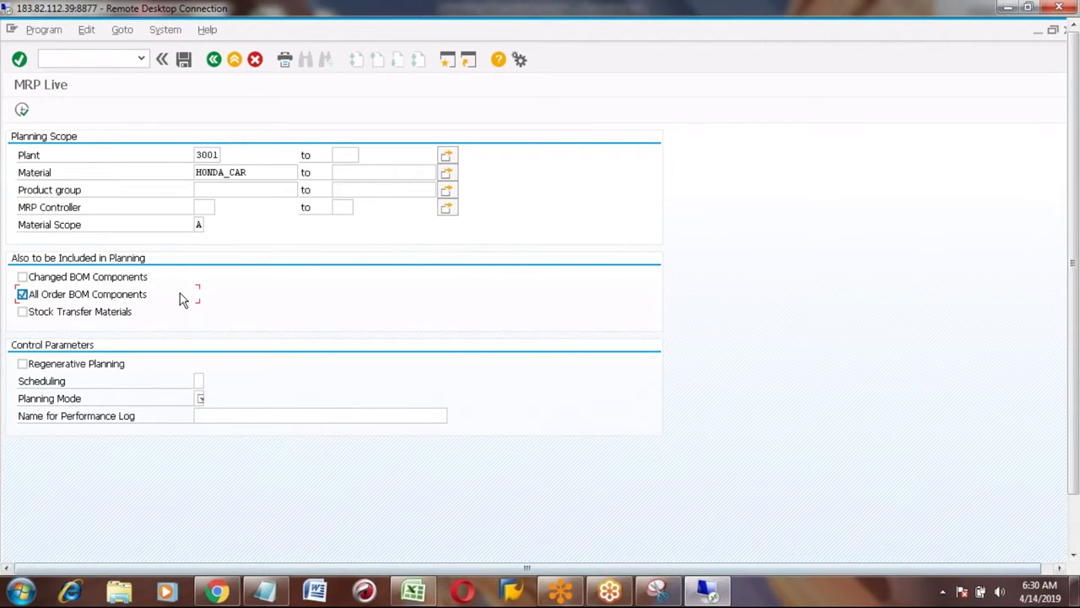
left_click(198, 395)
left_click(200, 382)
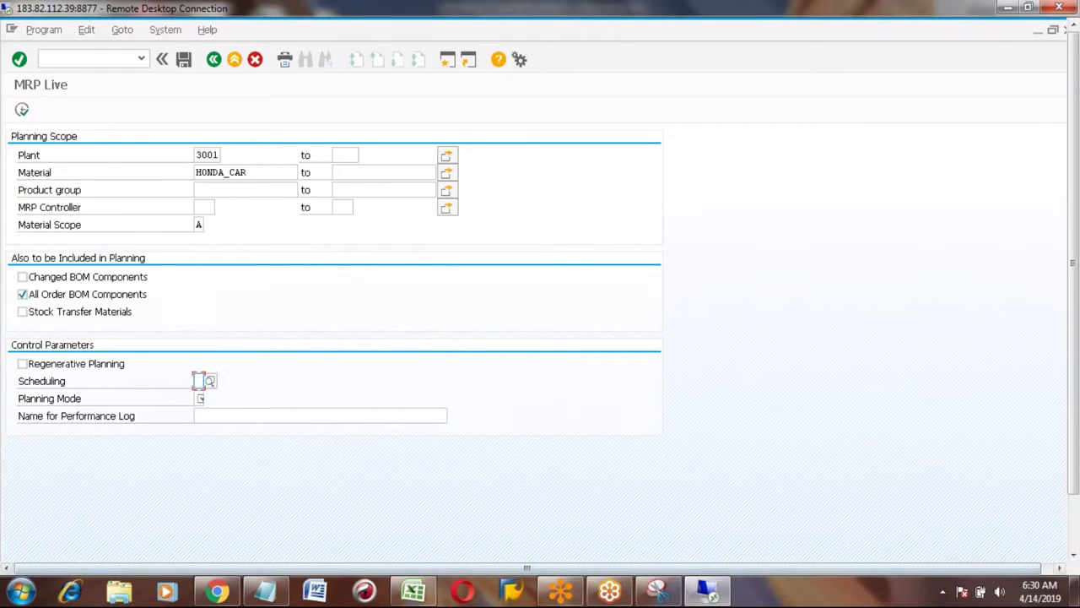
left_click(211, 380)
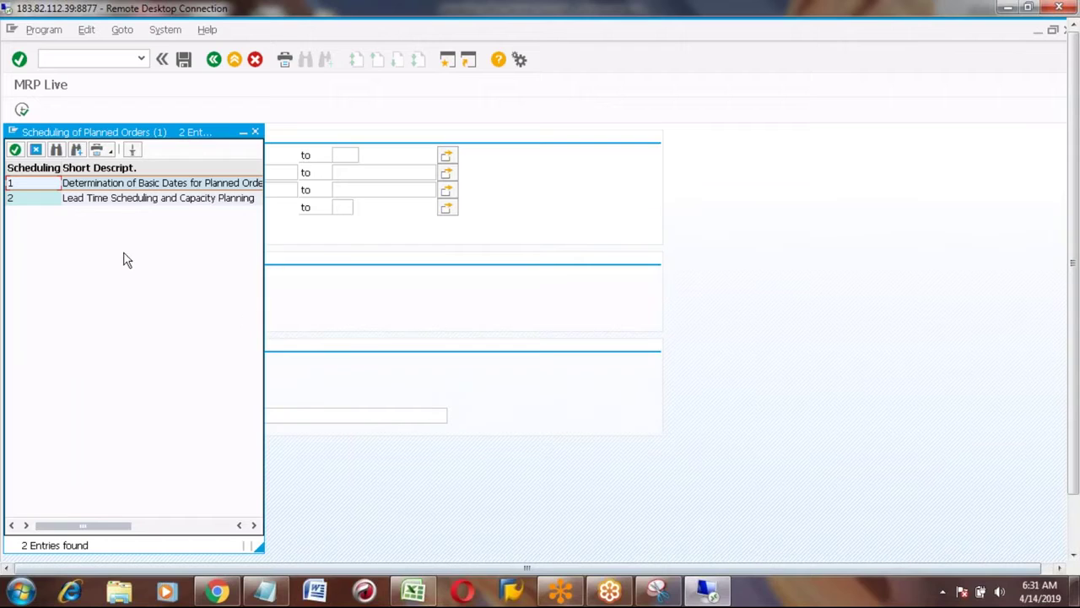
left_click(43, 201)
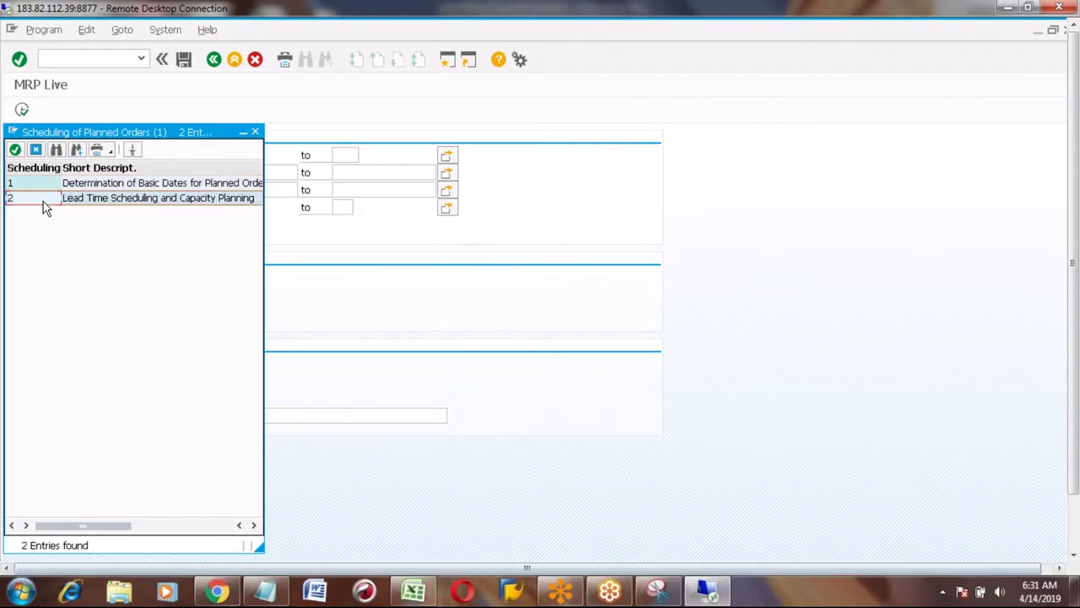
double_click(45, 207)
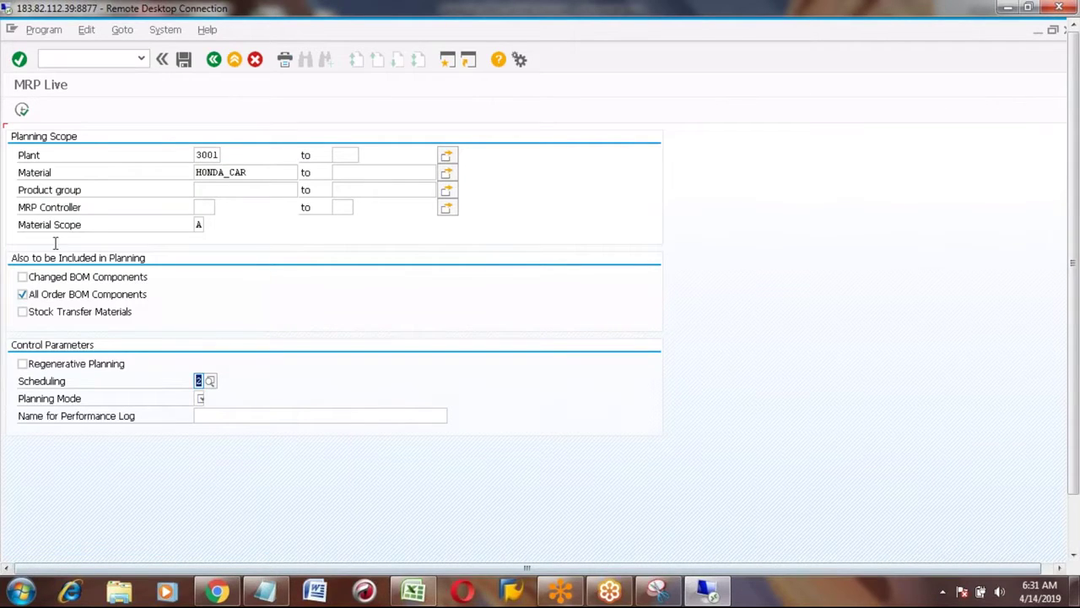
left_click(199, 398)
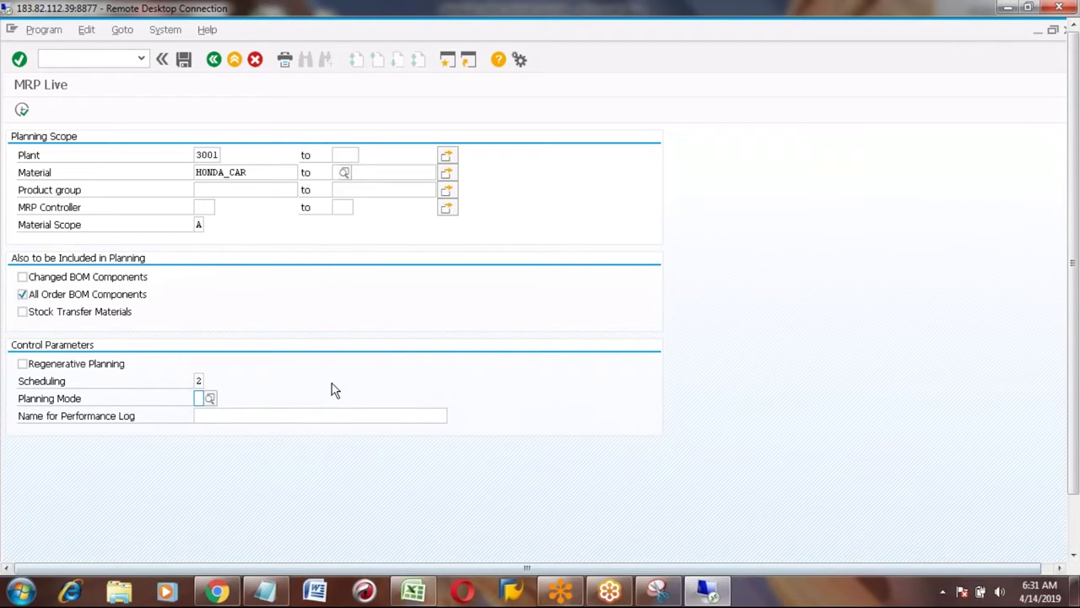
type("1")
key("Return")
Execute MRP Live, accept rerunning it as a regenerative planning run, and highlight the materials planned column in the result.
left_click(22, 111)
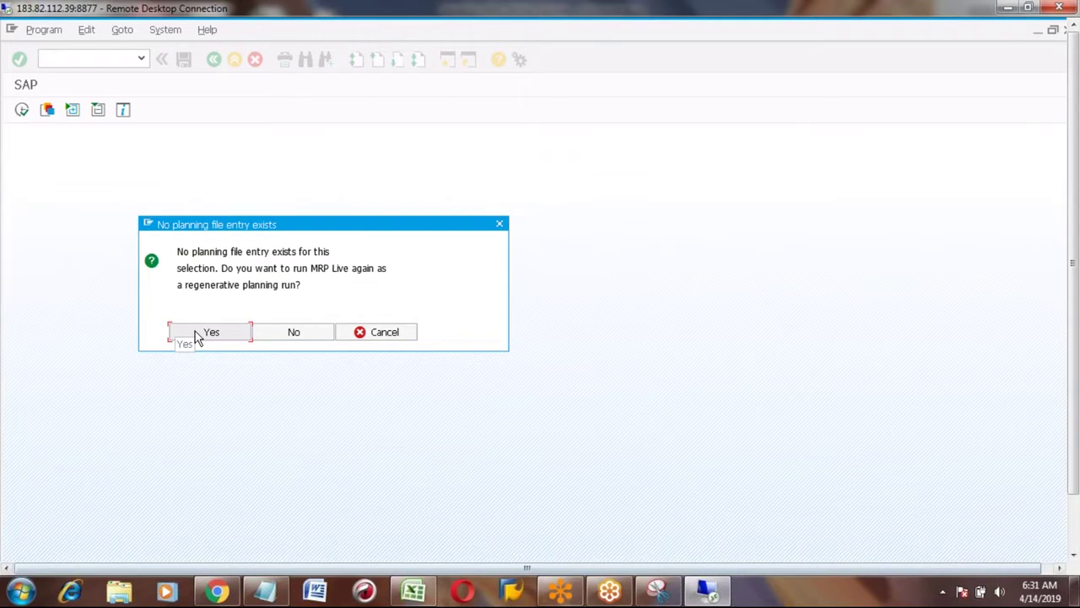
left_click(196, 333)
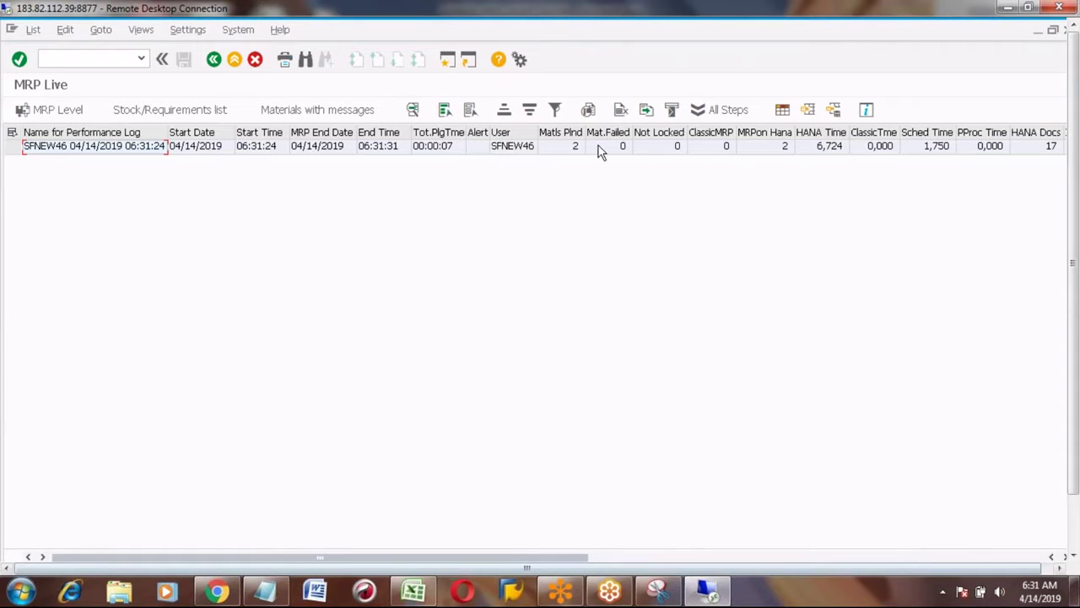
left_click(564, 131)
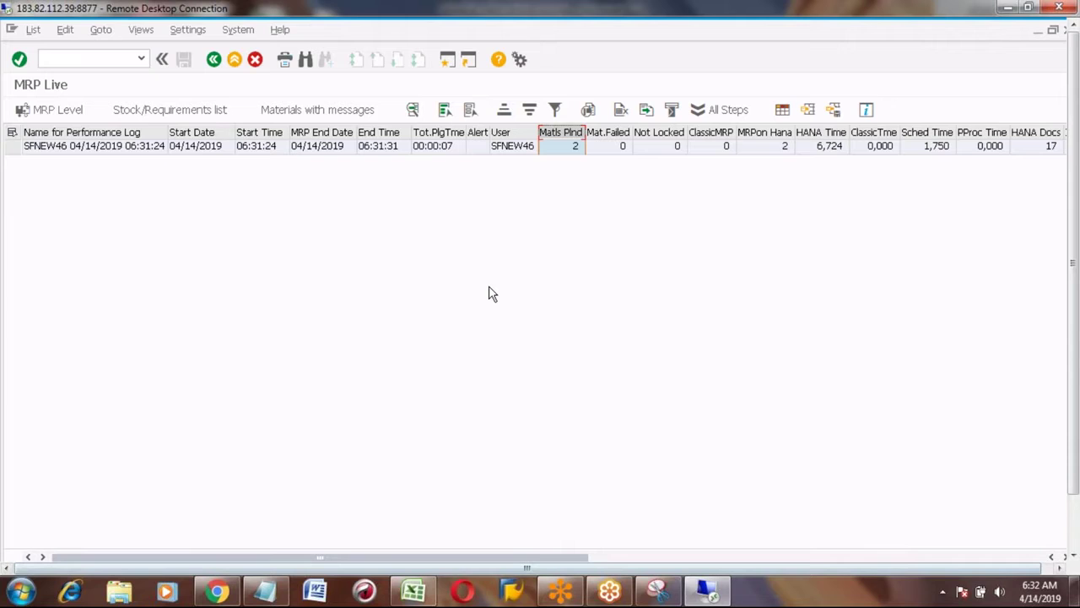
Open transaction MD04 in a new session and display the stock/requirements list with planned orders for HONDA_CAR in plant 3001.
left_click(448, 61)
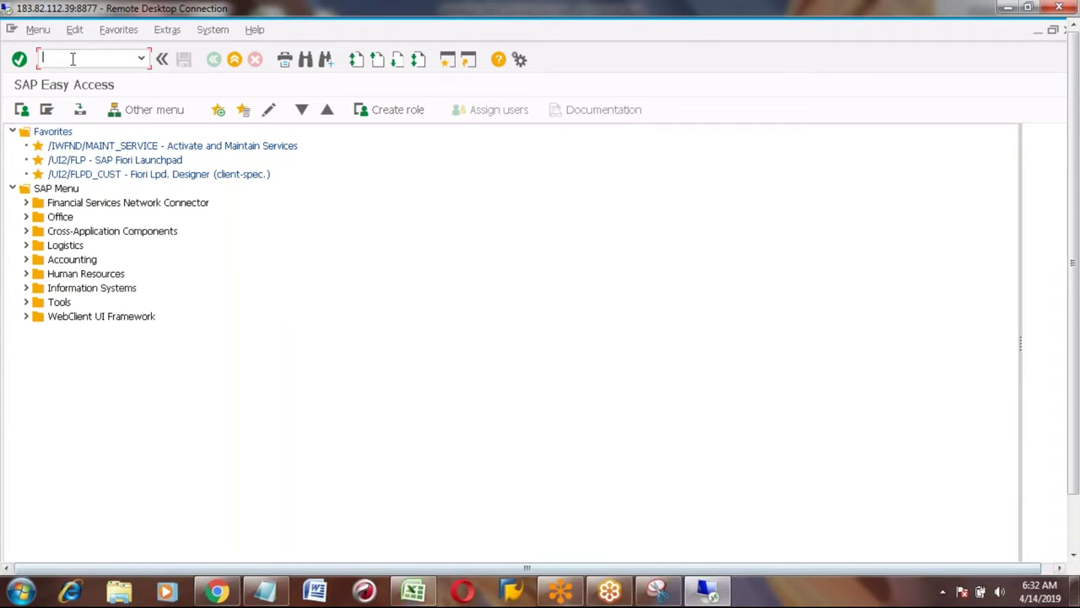
type("md04")
key("Return")
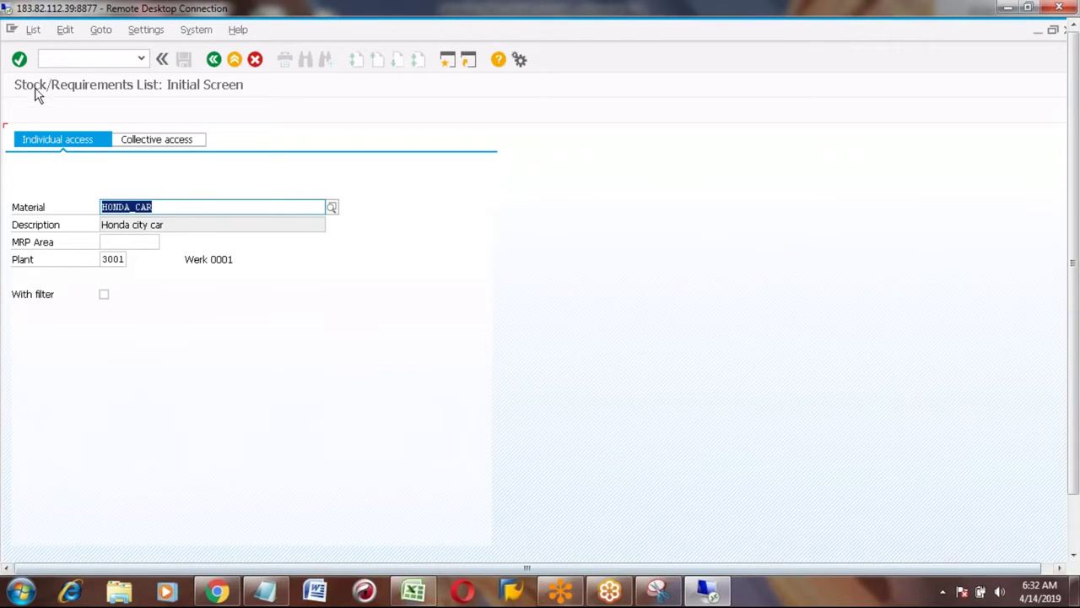
left_click(170, 205)
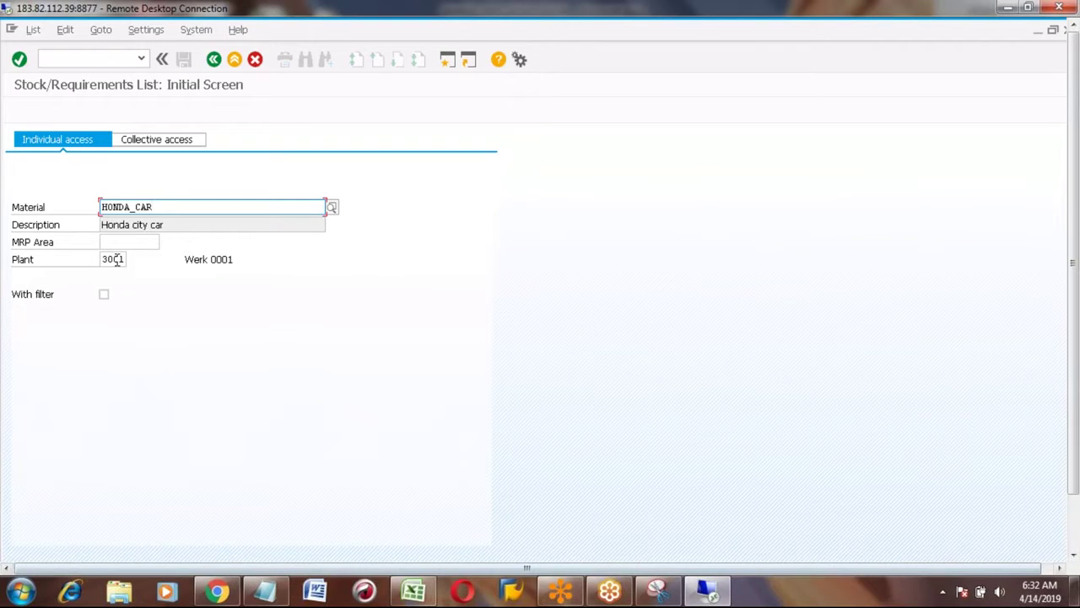
left_click(119, 259)
left_click(193, 210)
left_click(163, 139)
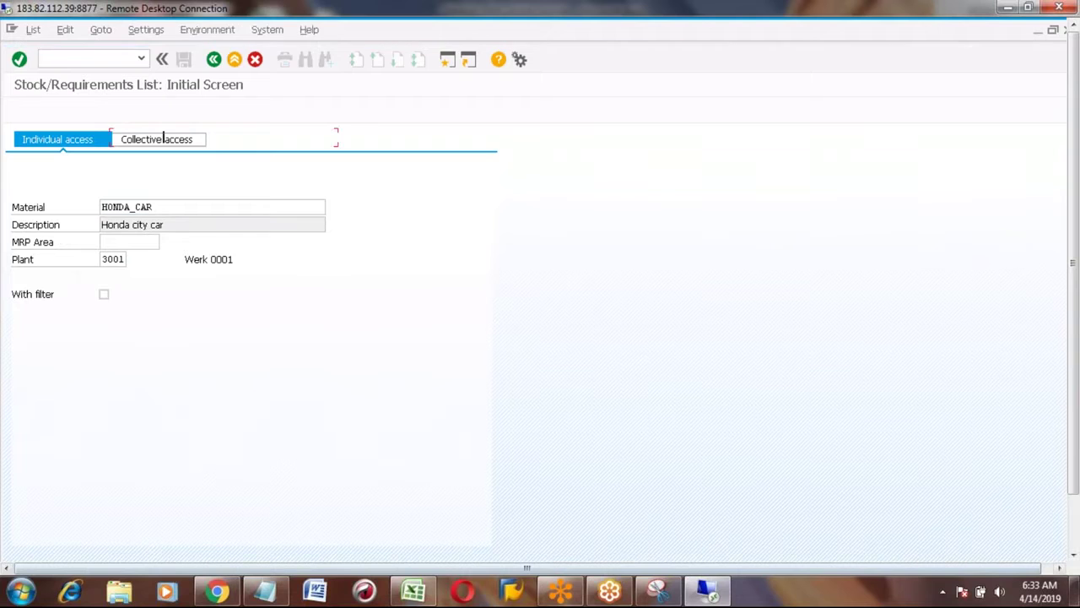
key("Return")
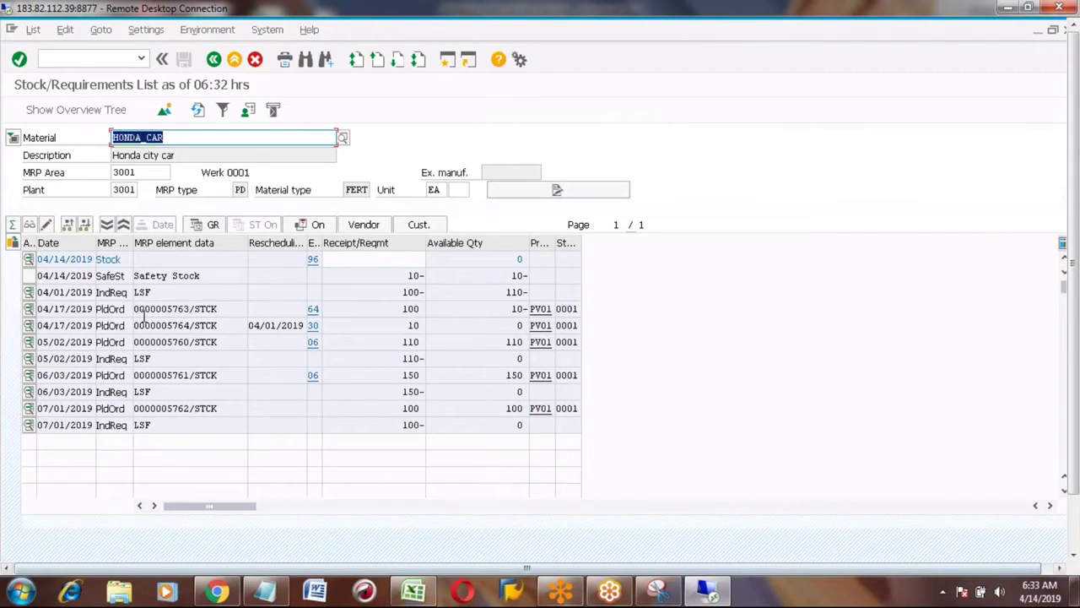
left_click(144, 311)
left_click(162, 326)
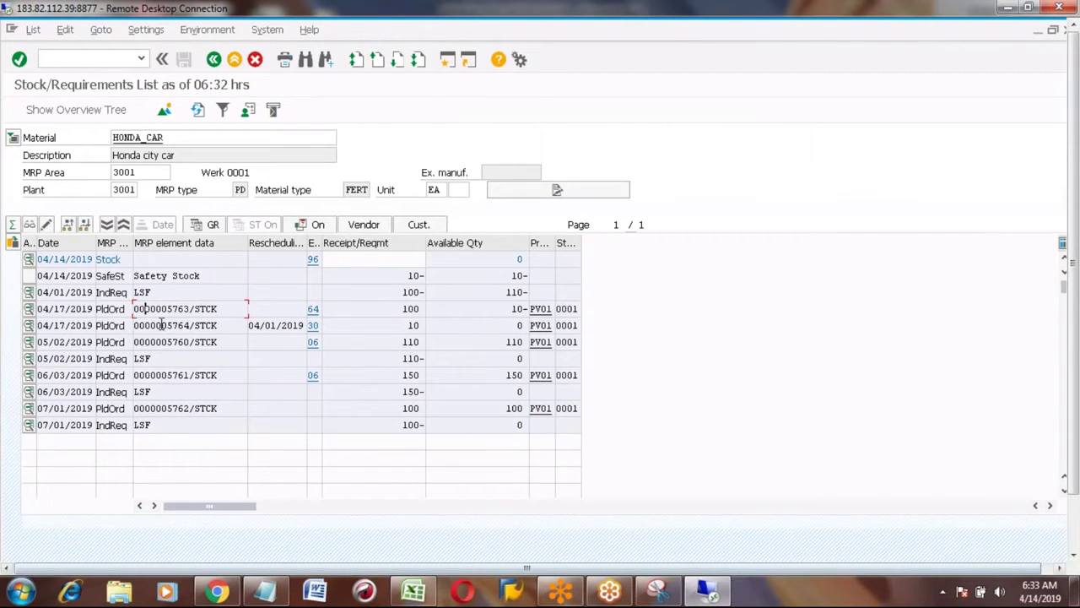
left_click(157, 376)
Switch to the Excel notes workbook and examine the Make To Stock process steps at the start of Sheet1, from MRP run to production order conversion.
left_click(417, 595)
left_click(446, 299)
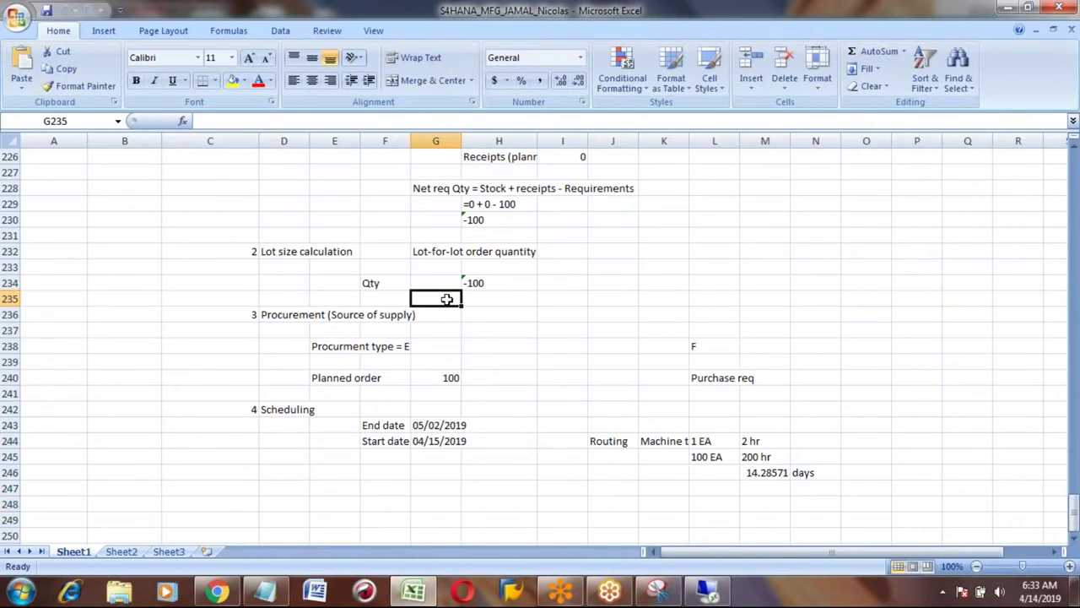
key("Page_Up")
key("Page_Up")
key("Page_Up")
key("Page_Up")
key("Page_Up")
key("Page_Up")
key("Page_Up")
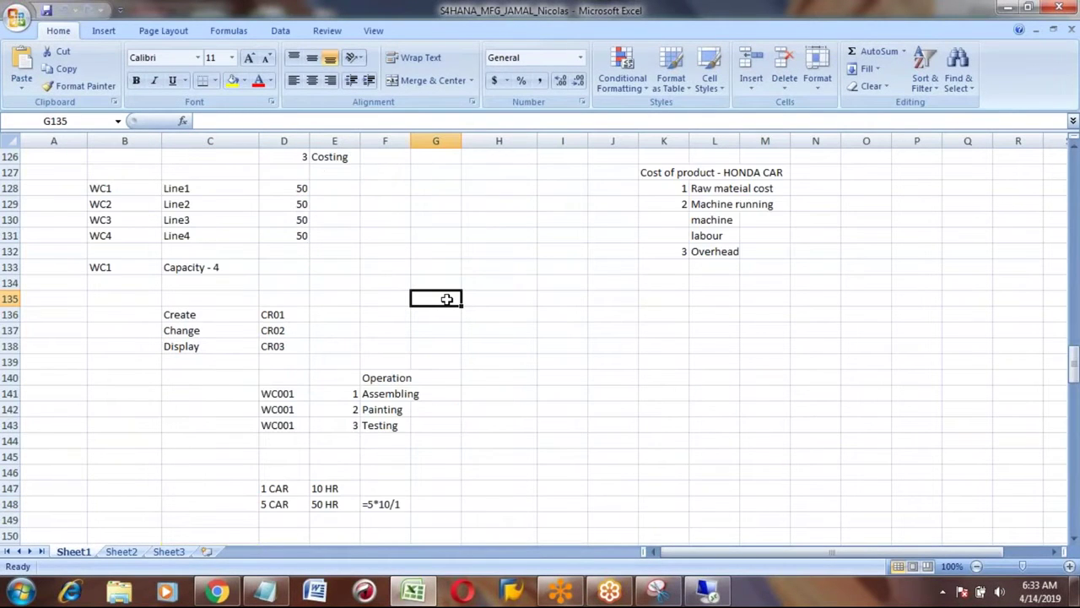
key("Page_Up")
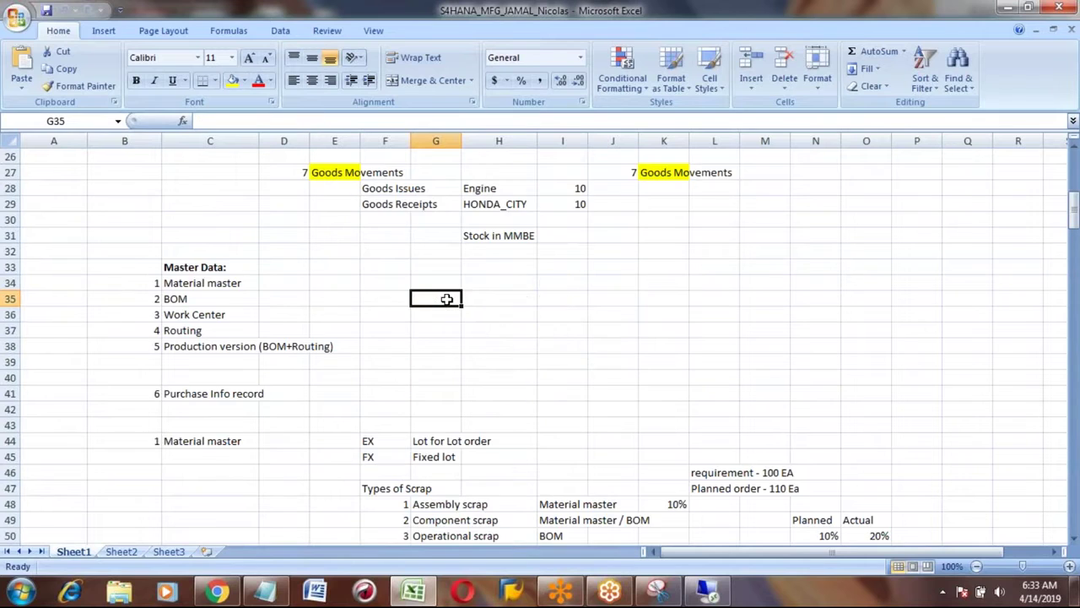
key("Page_Up")
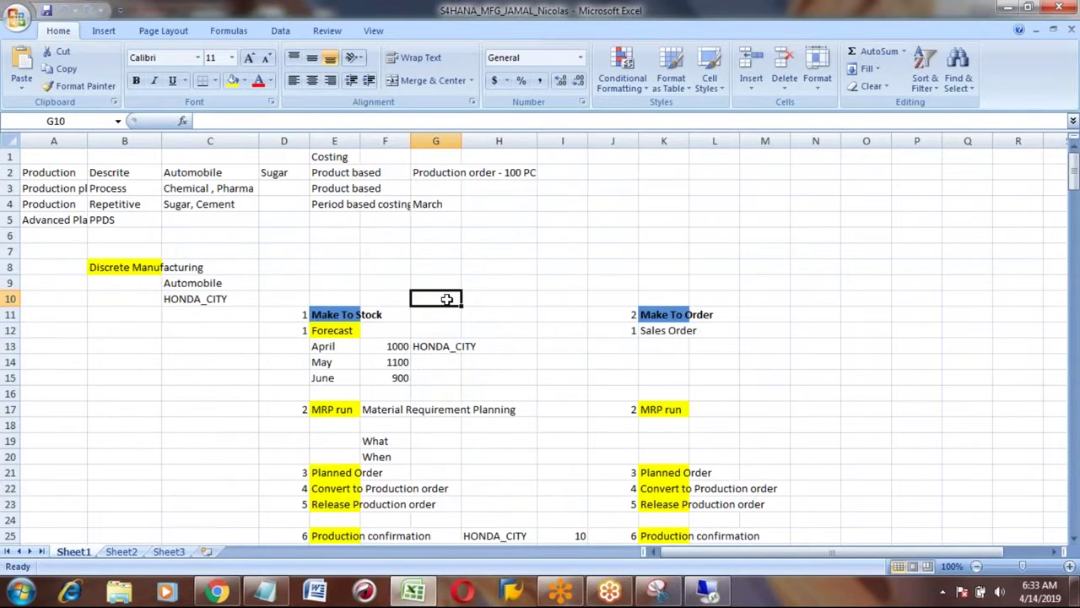
left_click(324, 472)
left_click(330, 408)
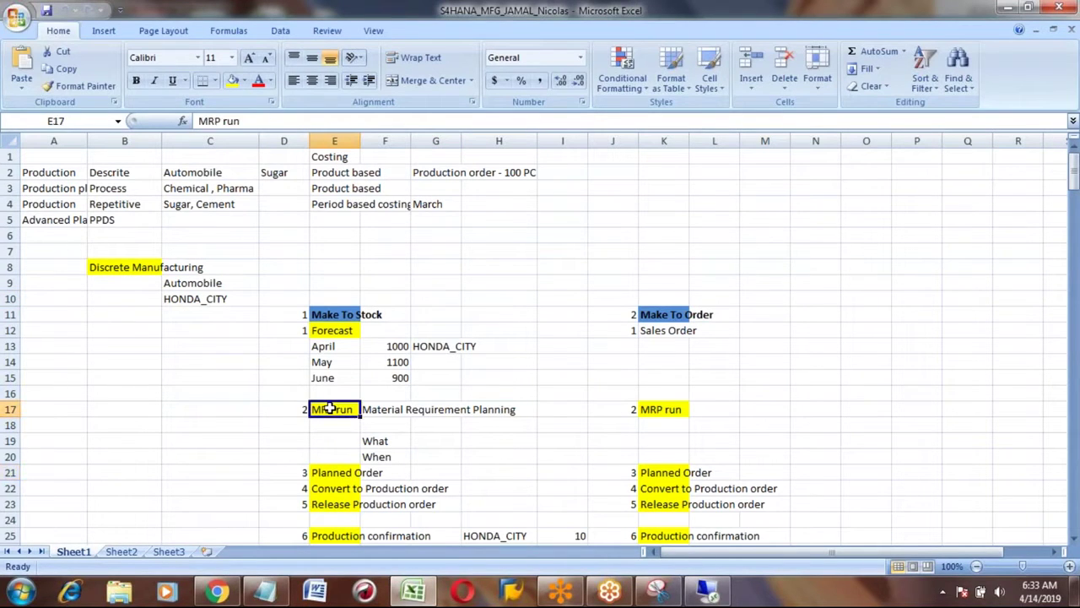
left_click(334, 474)
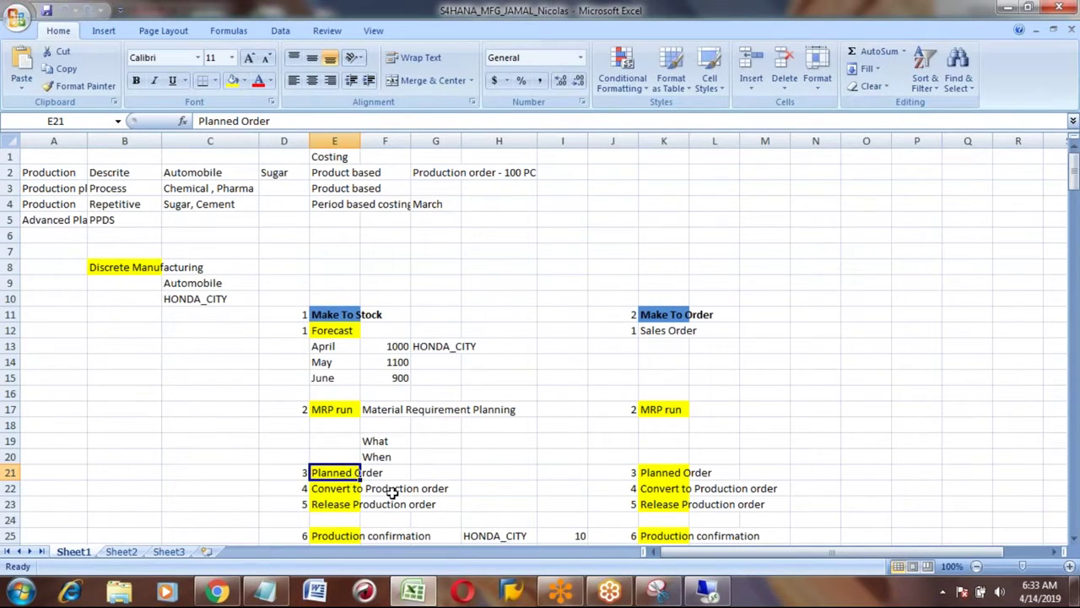
left_click(330, 491)
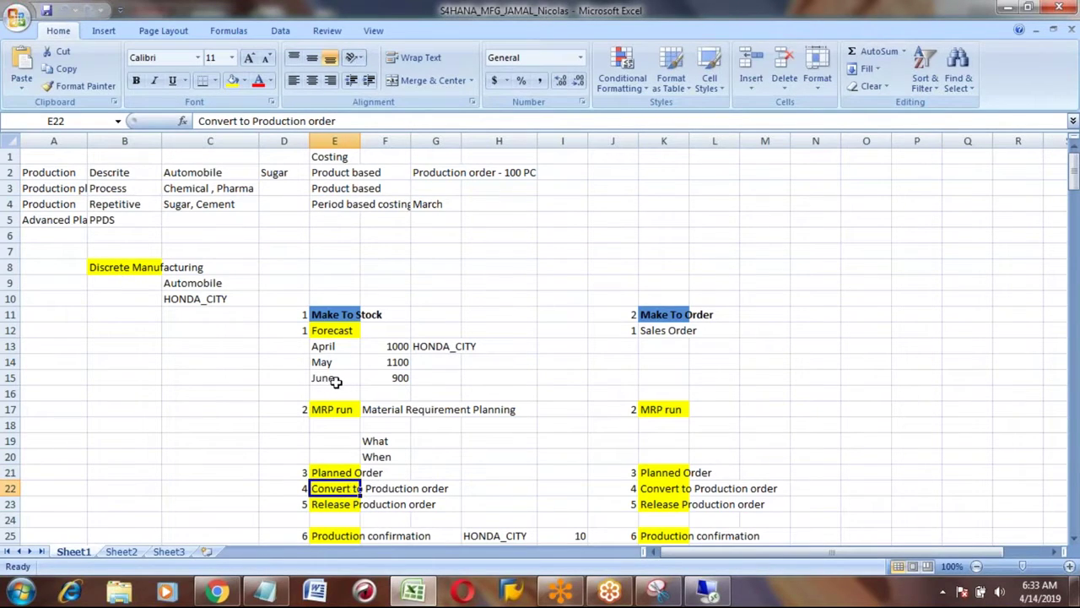
Note transaction code MD61 in column C beside the Make To Stock Forecast step and MD01N beside the MRP run step.
left_click(244, 331)
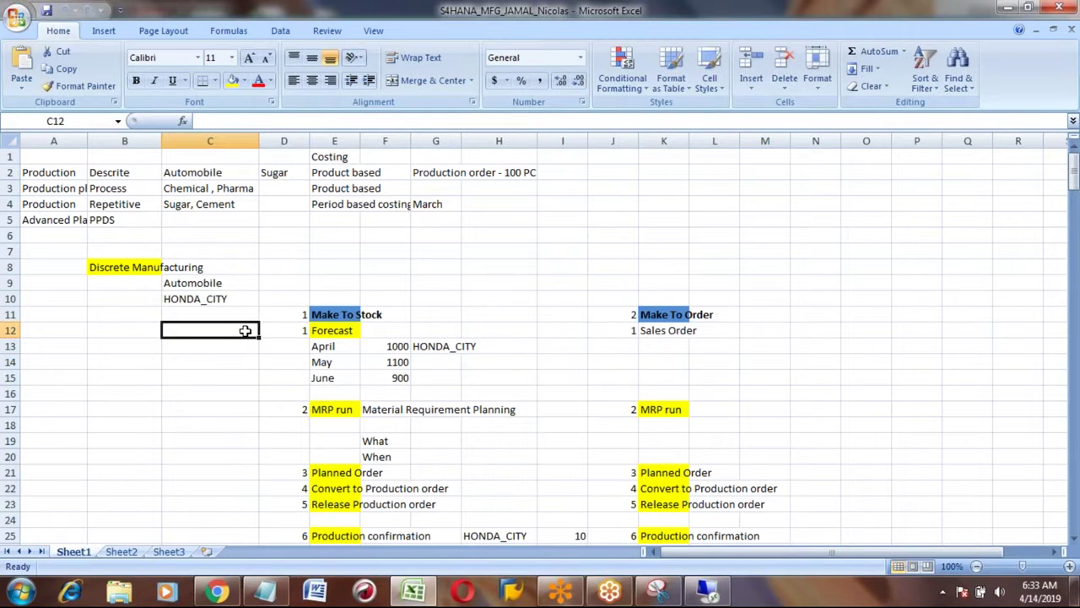
type("MD61")
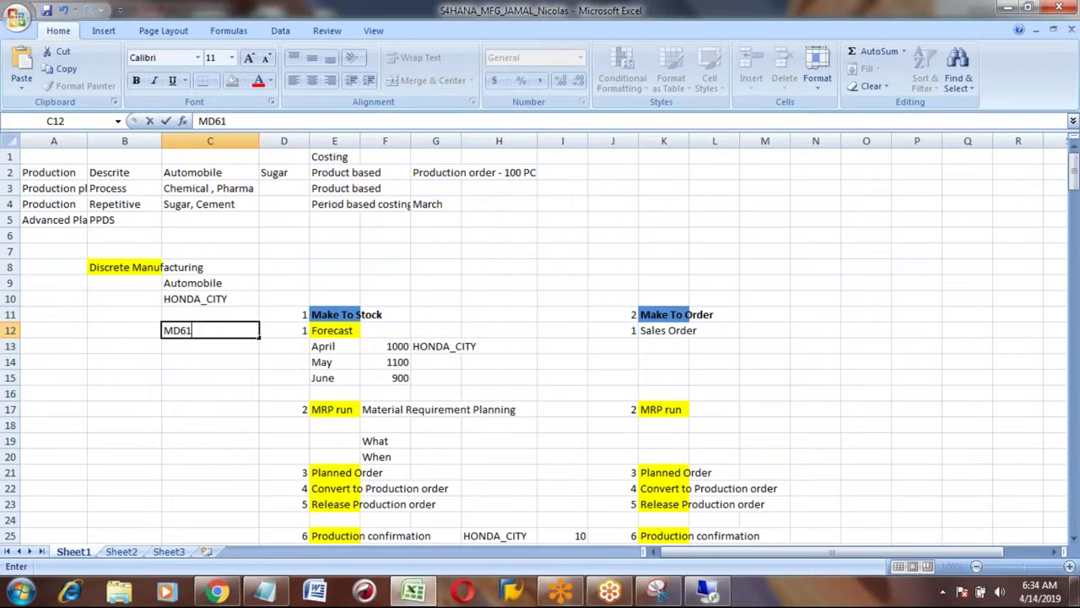
left_click(210, 393)
left_click(211, 409)
type("MD01N")
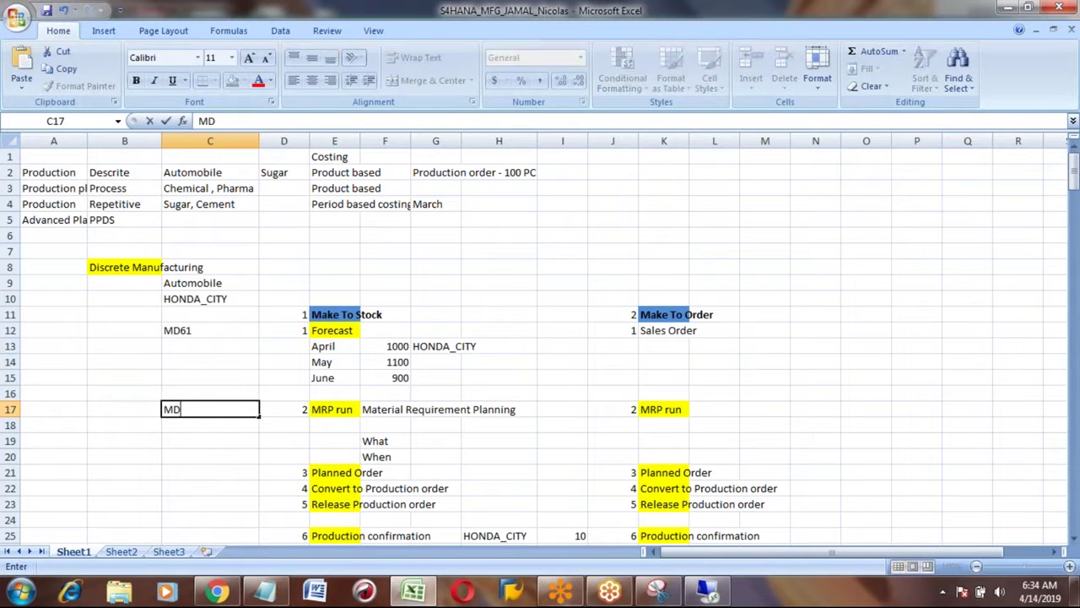
key("Return")
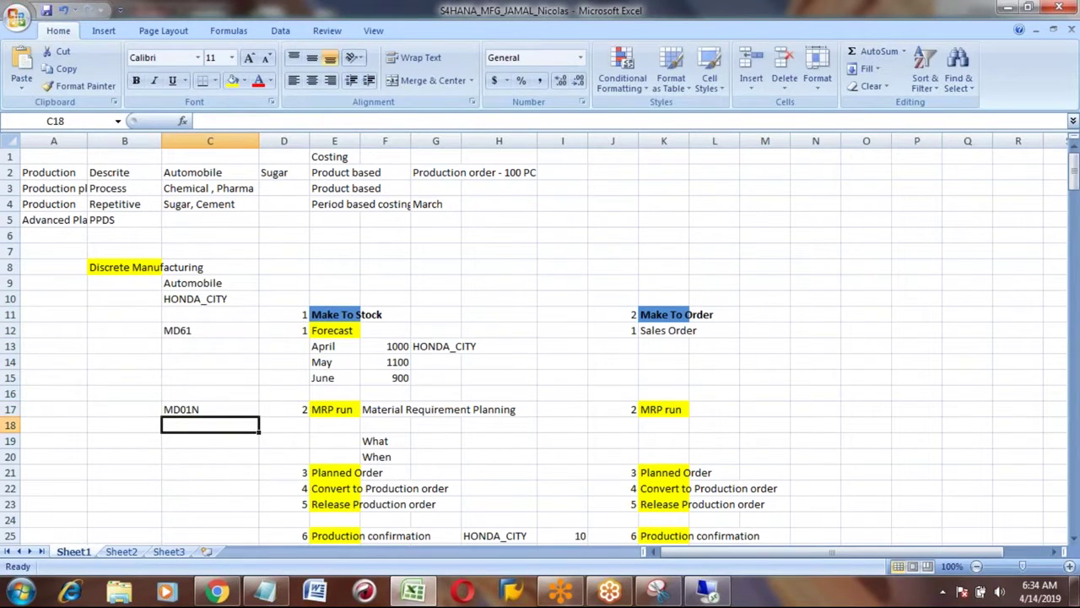
Enter transaction code MD04 in cell C21, beside the Make To Stock Planned Order step.
left_click(211, 410)
key("Down")
key("Down")
key("Down")
key("Down")
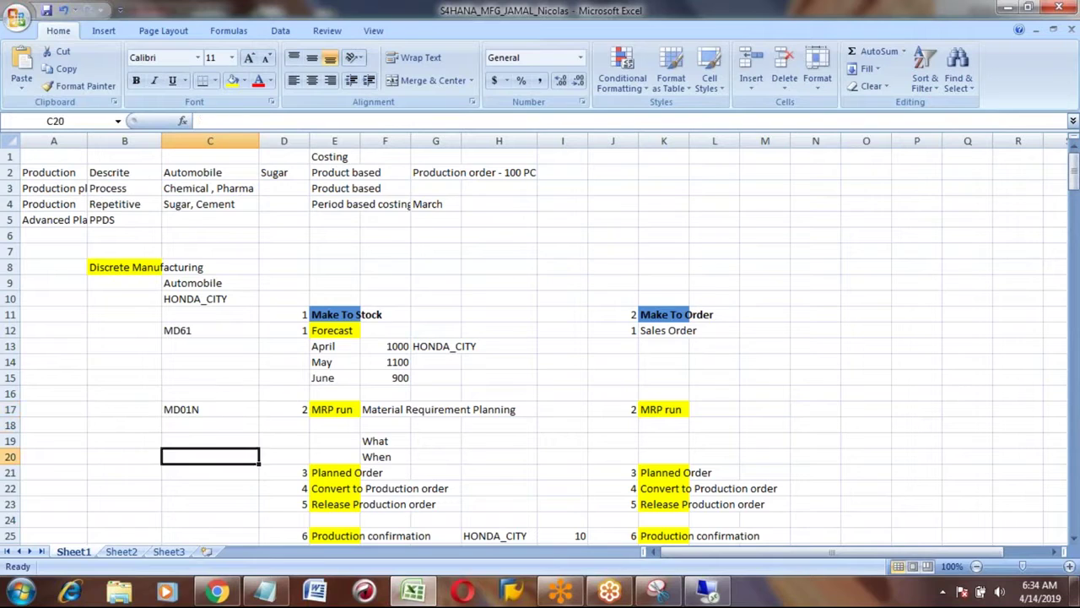
type("MD04")
key("Return")
left_click(210, 473)
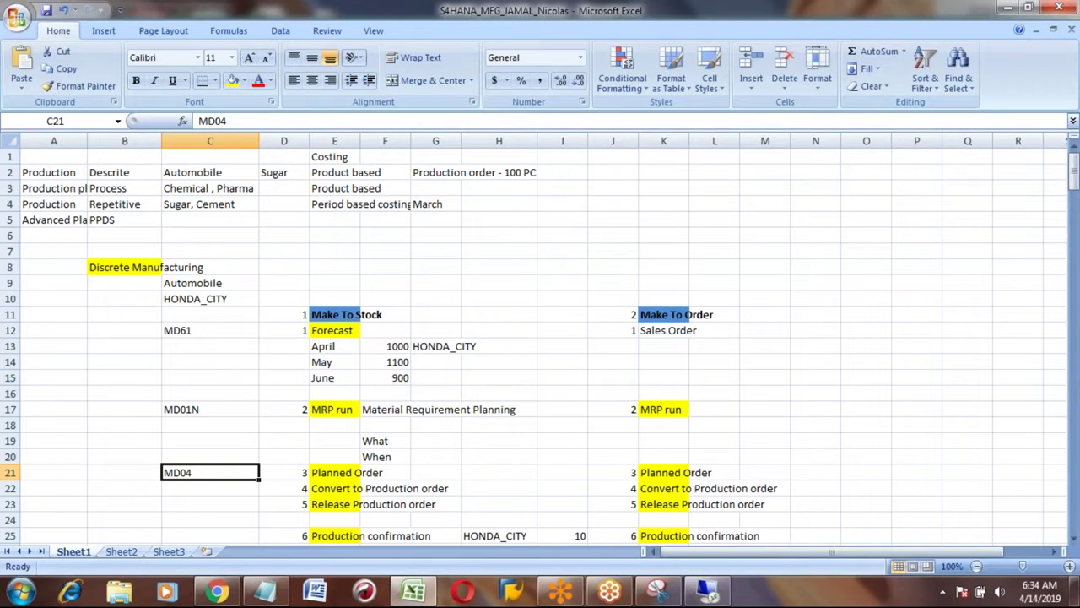
Go through the Sheet1 notes from the Planned Order and MRP run entries down to empty cell B256 below the Scheduling section.
left_click(334, 472)
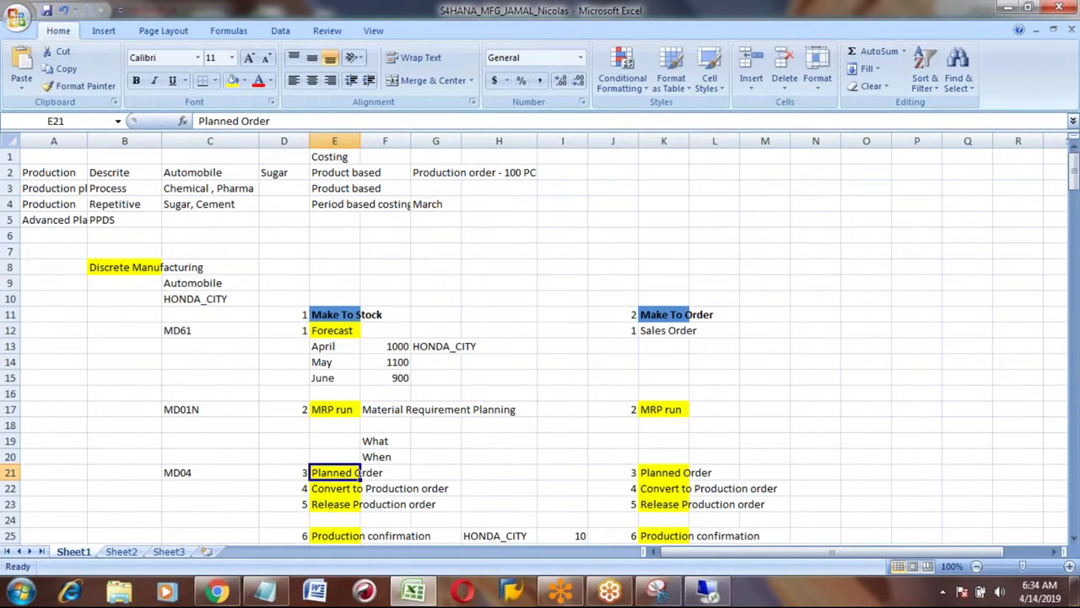
key("Up")
key("Up")
key("Up")
key("Up")
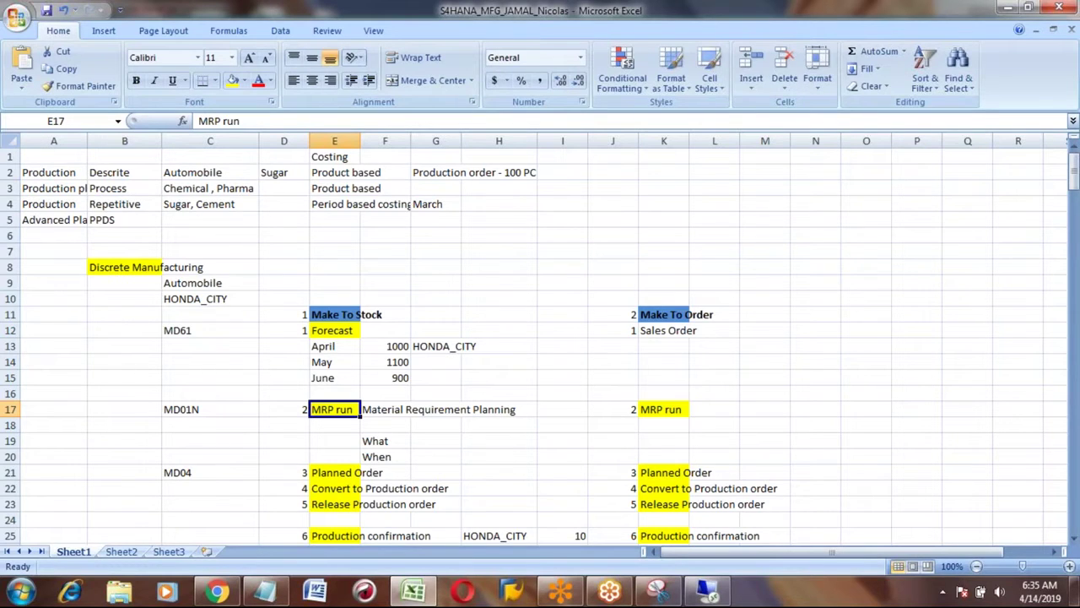
key("Down")
key("Down")
key("Down")
key("Down")
key("Down")
key("Down")
key("Down")
key("Down")
key("Down")
key("Down")
key("Down")
key("Down")
key("Down")
key("Down")
key("Down")
key("Down")
key("Down")
key("Down")
key("Down")
key("Down")
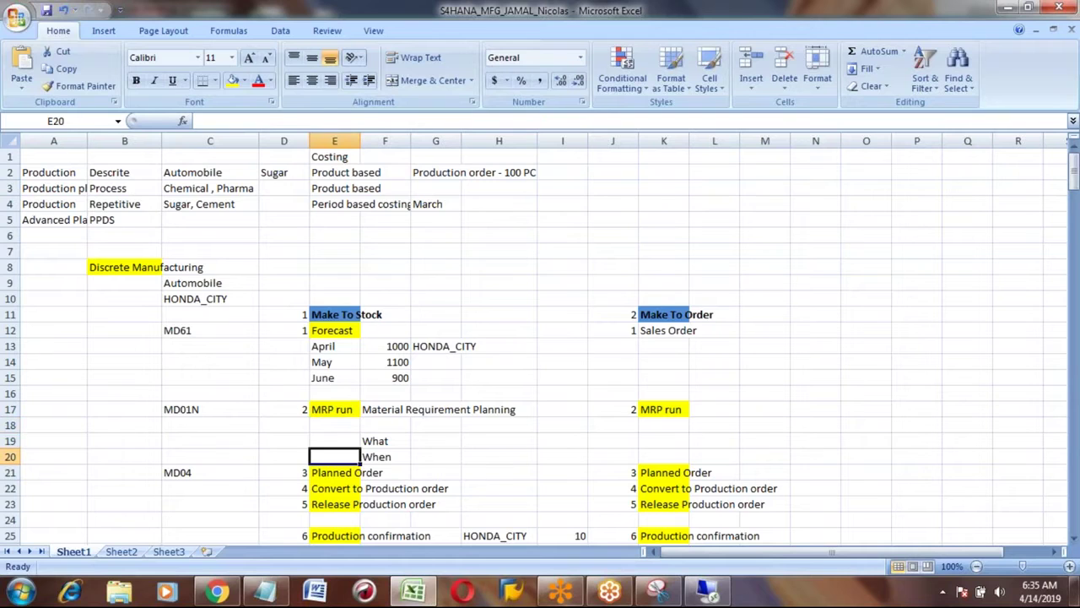
key("Down")
key("Down")
key("Down")
key("Down")
key("Down")
key("Down")
key("Down")
key("Down")
key("Down")
key("Down")
key("Down")
key("Down")
key("Down")
key("Down")
key("Down")
key("Down")
key("Down")
key("Down")
key("Down")
key("Down")
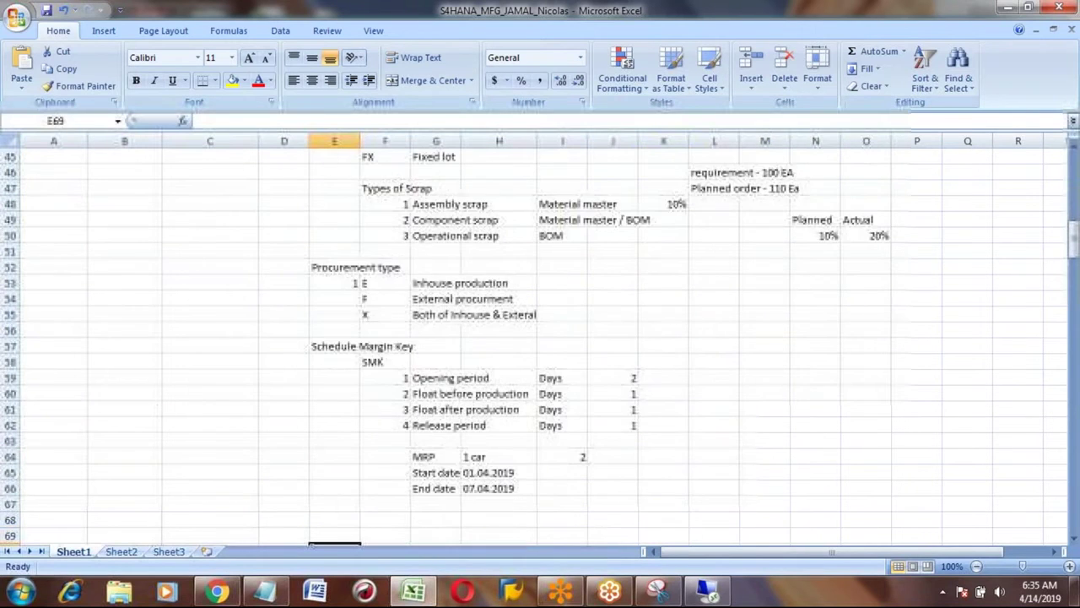
key("Down")
key("Down")
key("Down")
key("Down")
key("Down")
key("Down")
key("Down")
key("Down")
key("Down")
key("Down")
key("Down")
key("Down")
key("Down")
key("Down")
key("Down")
key("Down")
key("Down")
key("Down")
key("Down")
key("Down")
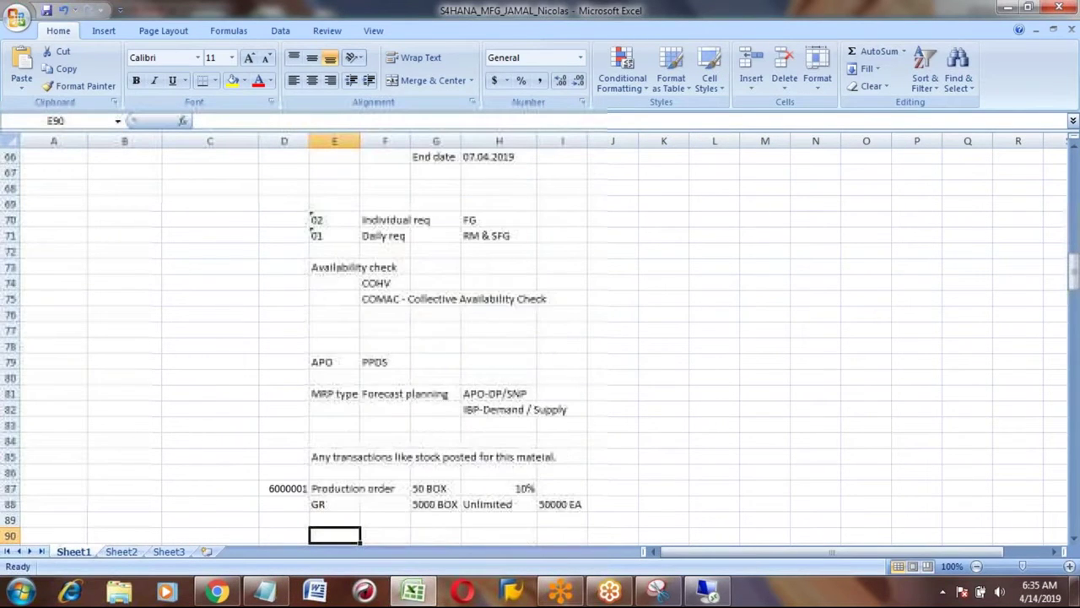
key("Down")
key("Down")
key("Down")
key("Down")
key("Down")
key("Down")
key("Down")
key("Down")
key("Down")
key("Down")
key("Down")
key("Down")
key("Down")
key("Down")
key("Down")
key("Down")
key("Down")
key("Down")
key("Down")
key("Down")
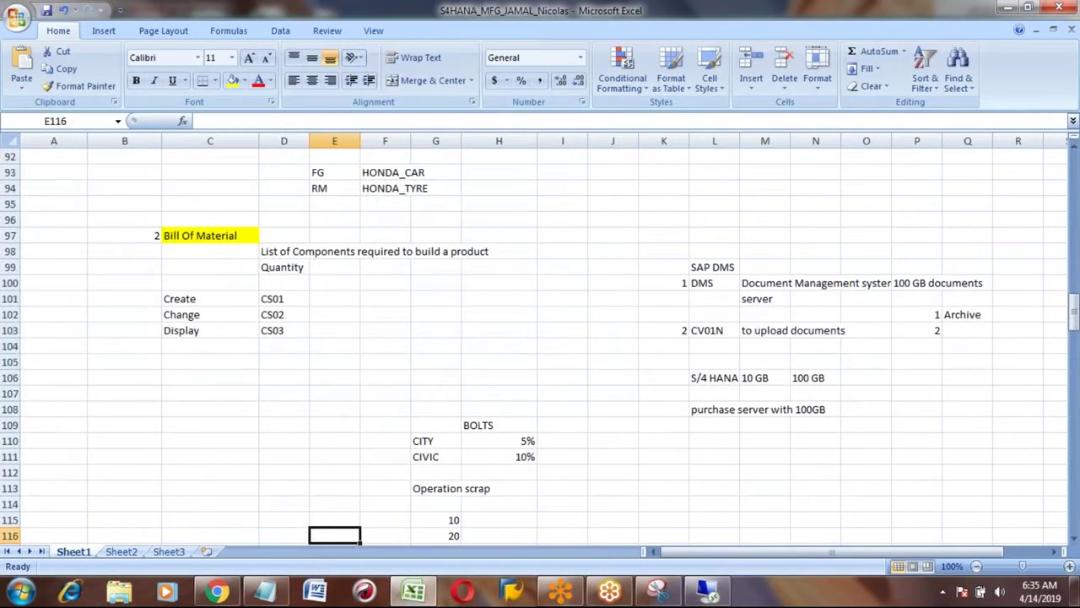
key("Down")
key("Down")
key("Down")
key("Down")
key("Down")
key("Down")
key("Down")
key("Down")
key("Down")
key("Down")
key("Down")
key("Down")
key("Down")
key("Down")
key("Down")
key("Down")
key("Down")
key("Down")
key("Down")
key("Down")
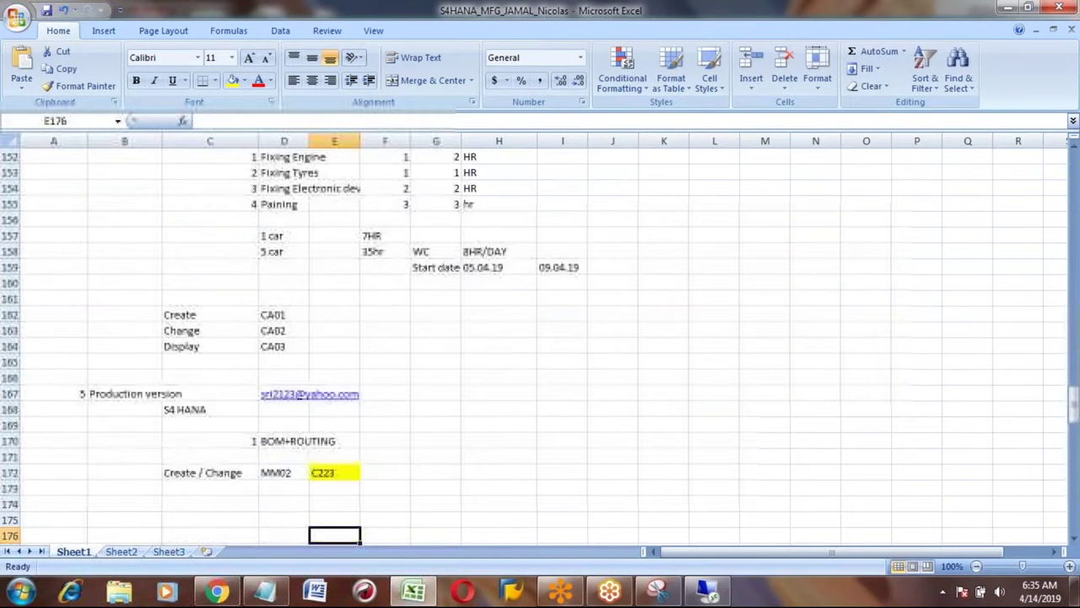
key("Down")
key("Down")
key("Down")
key("Down")
key("Down")
key("Down")
key("Down")
key("Down")
key("Down")
key("Down")
key("Down")
key("Down")
key("Down")
key("Down")
key("Down")
key("Down")
key("Down")
key("Down")
key("Down")
key("Down")
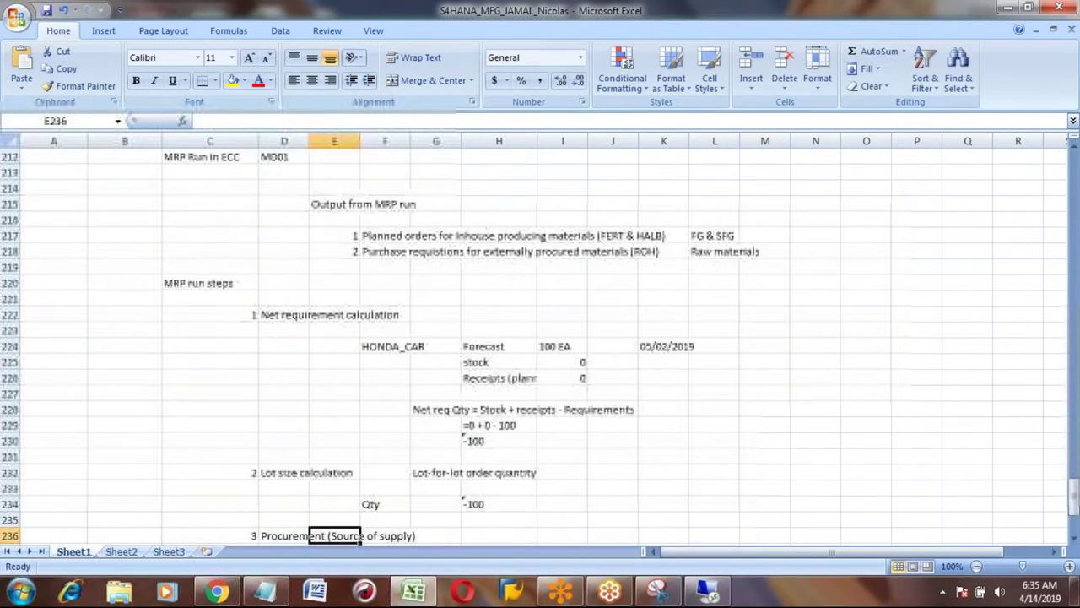
key("Down")
key("Down")
key("Down")
key("Up")
key("Up")
key("Up")
key("Up")
key("Up")
key("Up")
key("Up")
key("Up")
key("Up")
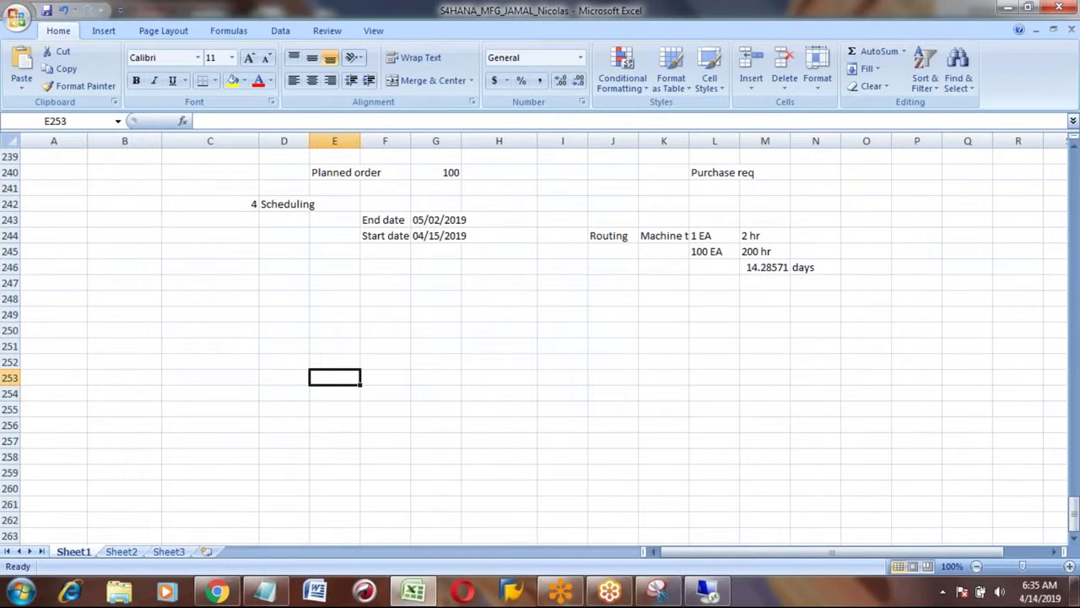
key("Left")
key("Left")
key("Left")
key("Left")
key("Down")
key("Down")
key("Down")
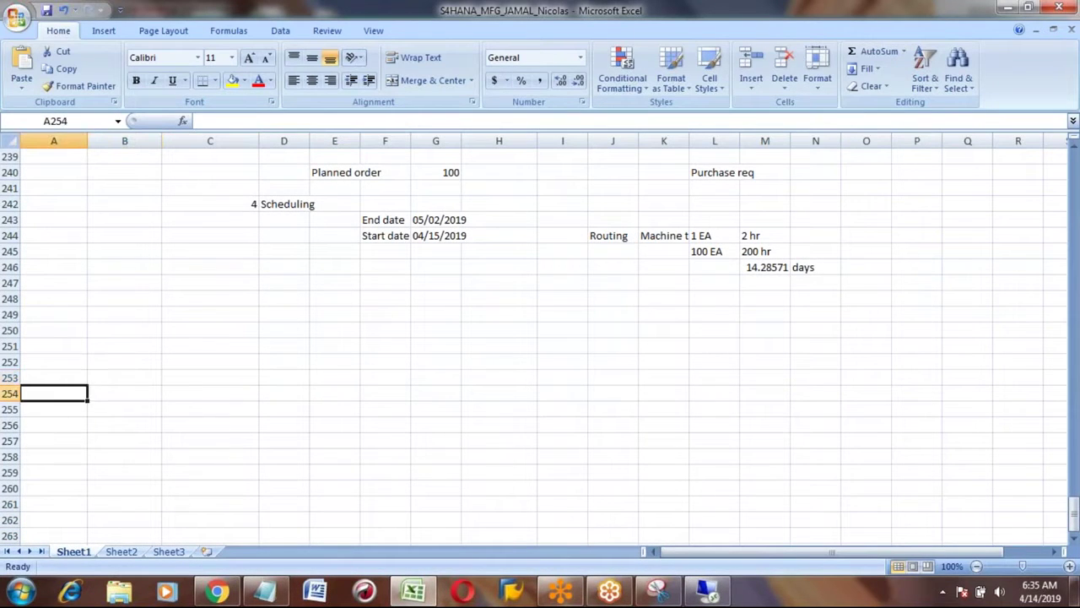
key("Right")
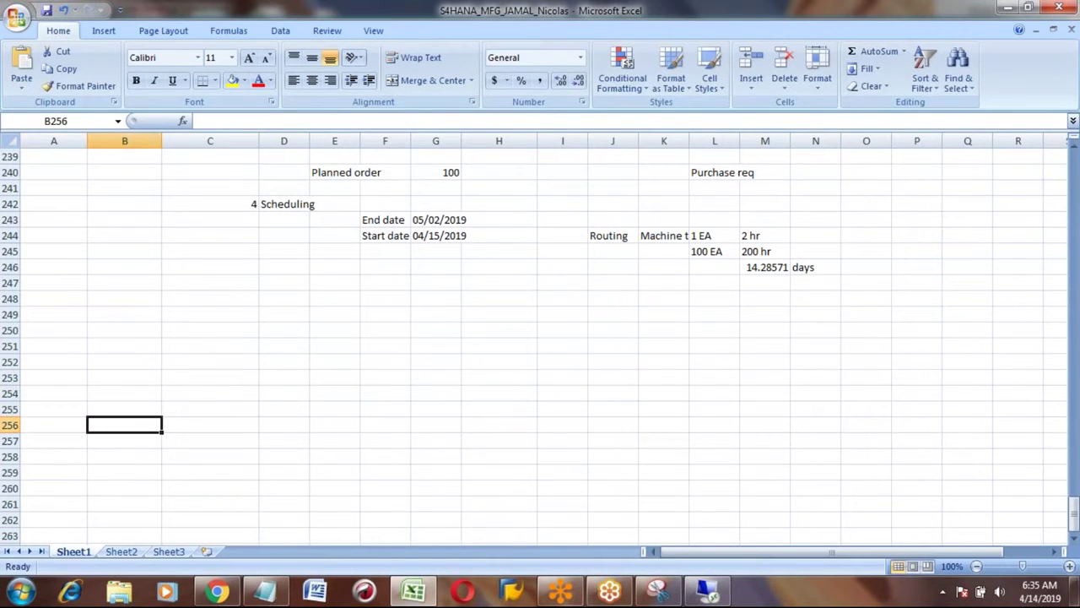
Enter the heading "Planned order cration:" in B256 and transaction code MD11 in C257.
type("pLR")
key("BackSpace")
key("BackSpace")
key("BackSpace")
type("Planned order cration:")
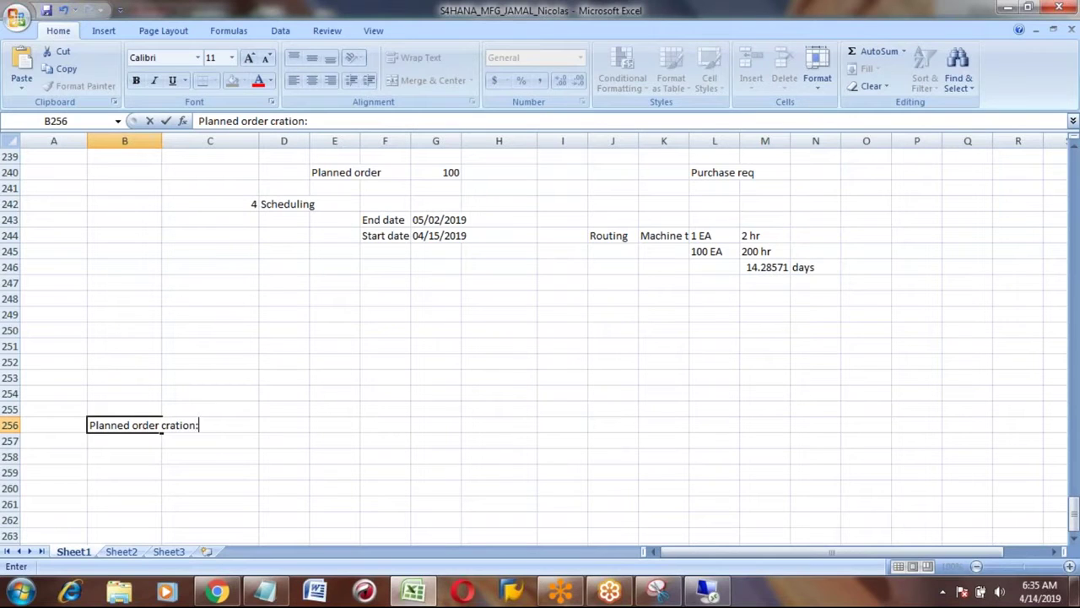
key("Return")
key("Right")
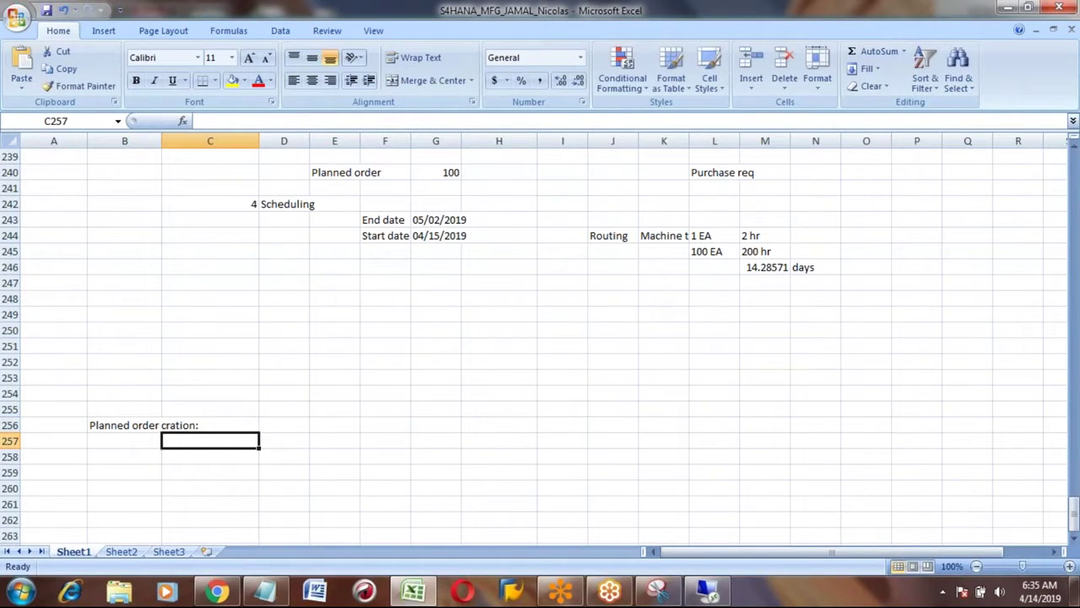
type("MD11")
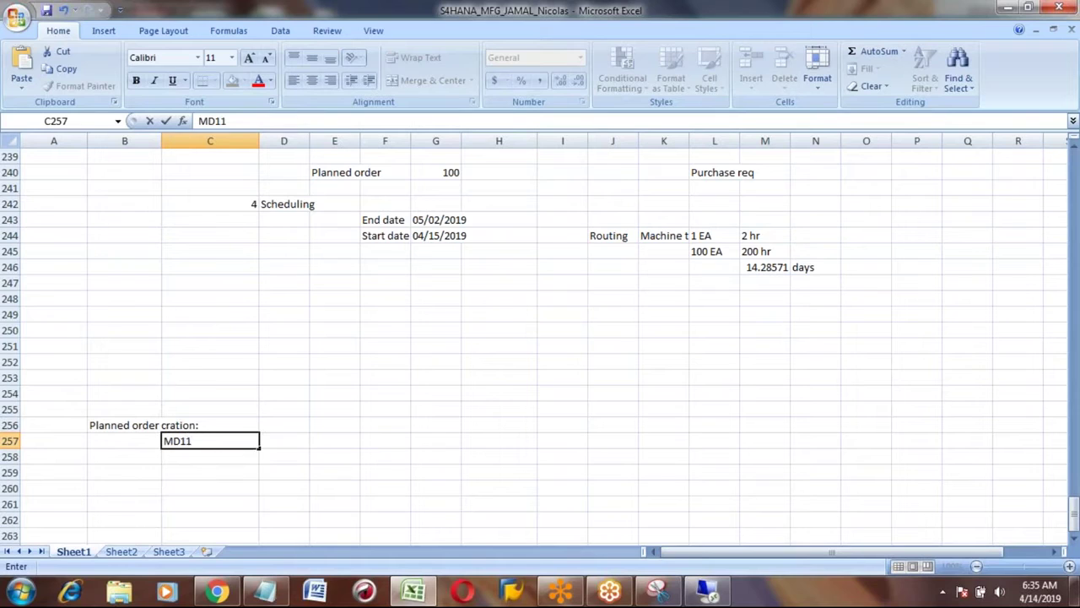
key("Return")
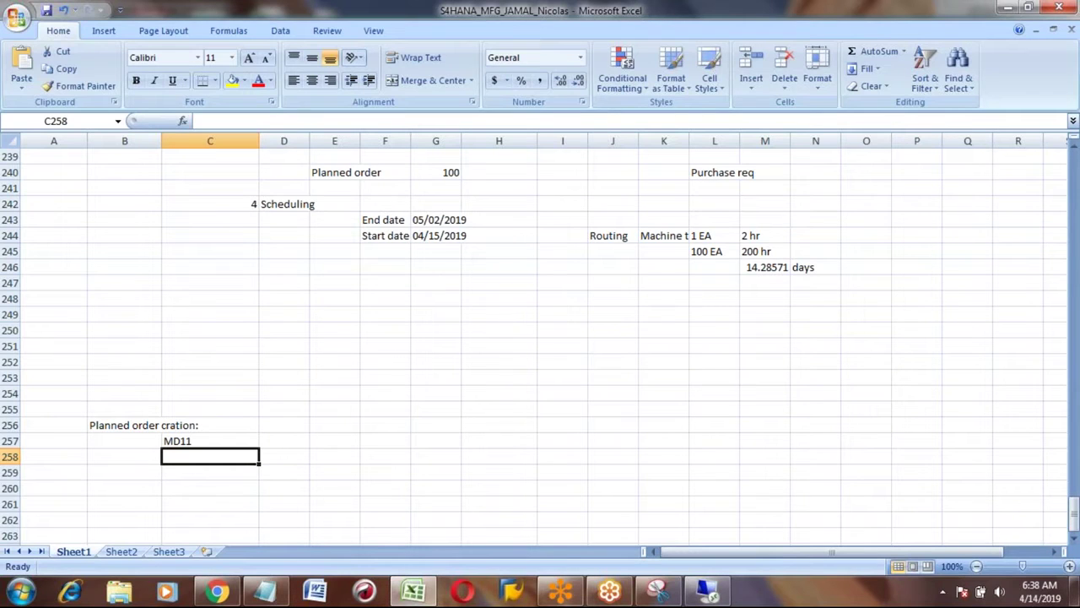
Highlight the MRP run steps heading in C220 with a yellow fill.
key("Up")
key("Up")
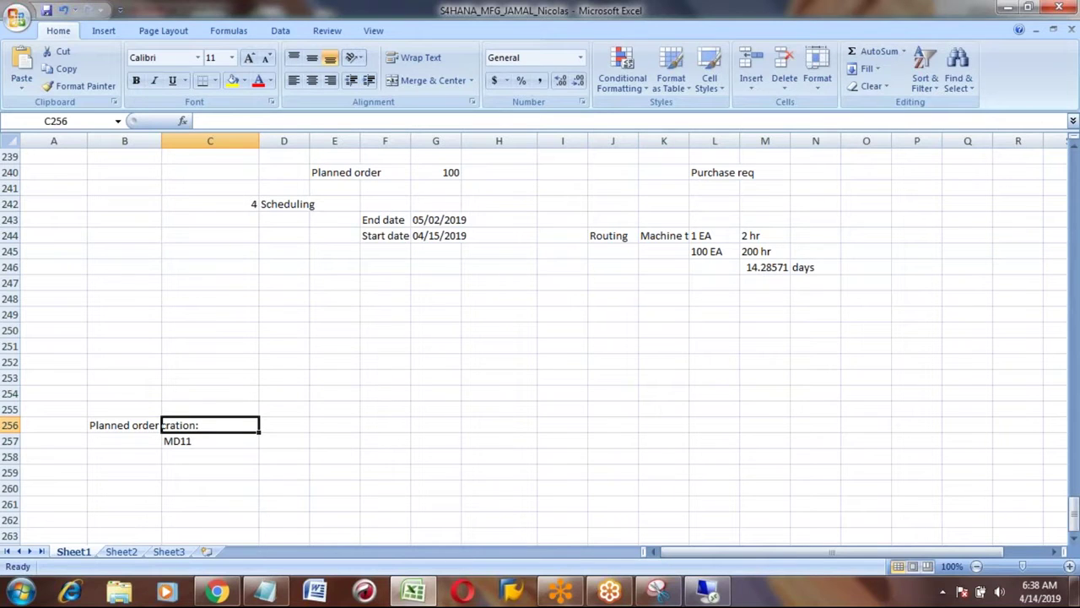
key("Up")
key("Up")
key("Up")
key("Up")
key("Up")
key("Up")
key("Up")
key("Up")
key("Up")
key("Up")
key("Up")
key("Up")
key("Up")
key("Up")
key("Up")
key("Up")
key("Up")
key("Up")
key("Up")
key("Up")
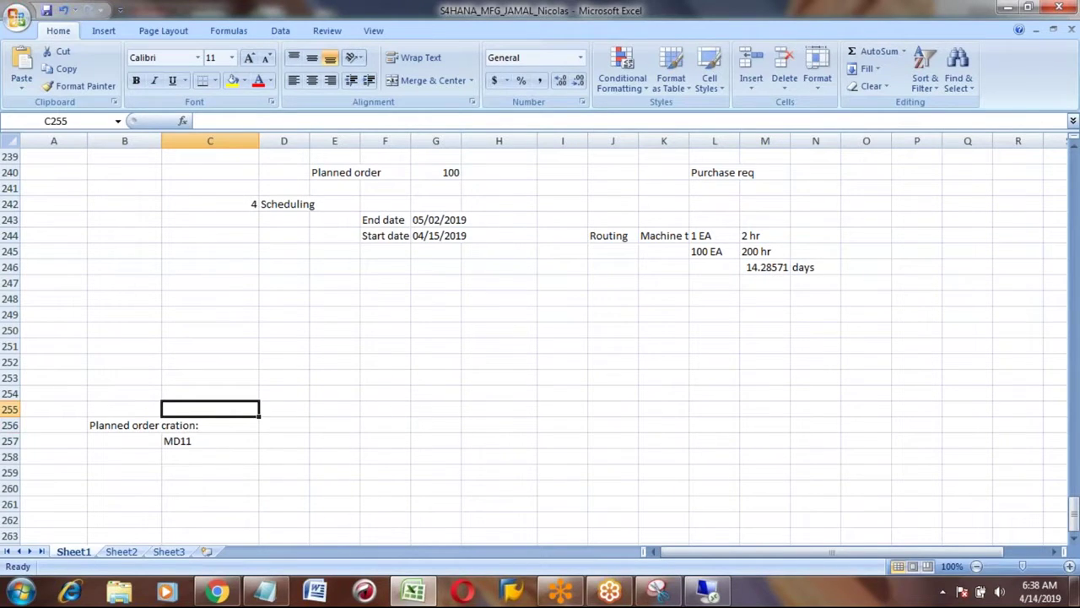
key("Up")
key("Up")
key("Up")
key("Up")
key("Up")
key("Up")
key("Up")
key("Up")
key("Up")
key("Up")
key("Up")
key("Up")
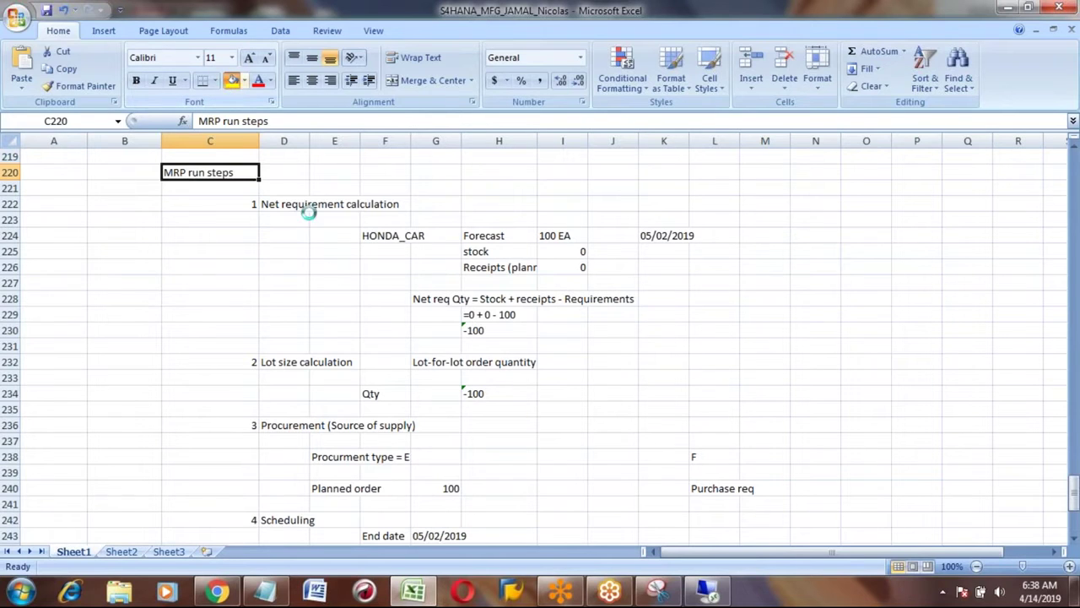
left_click(232, 80)
left_click(211, 156)
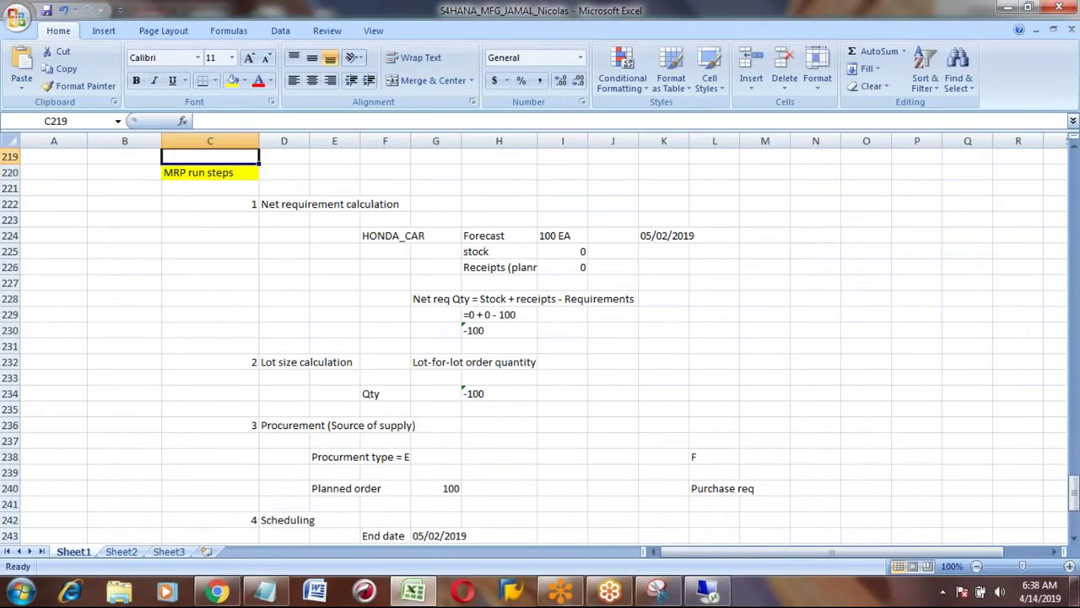
left_click(210, 172)
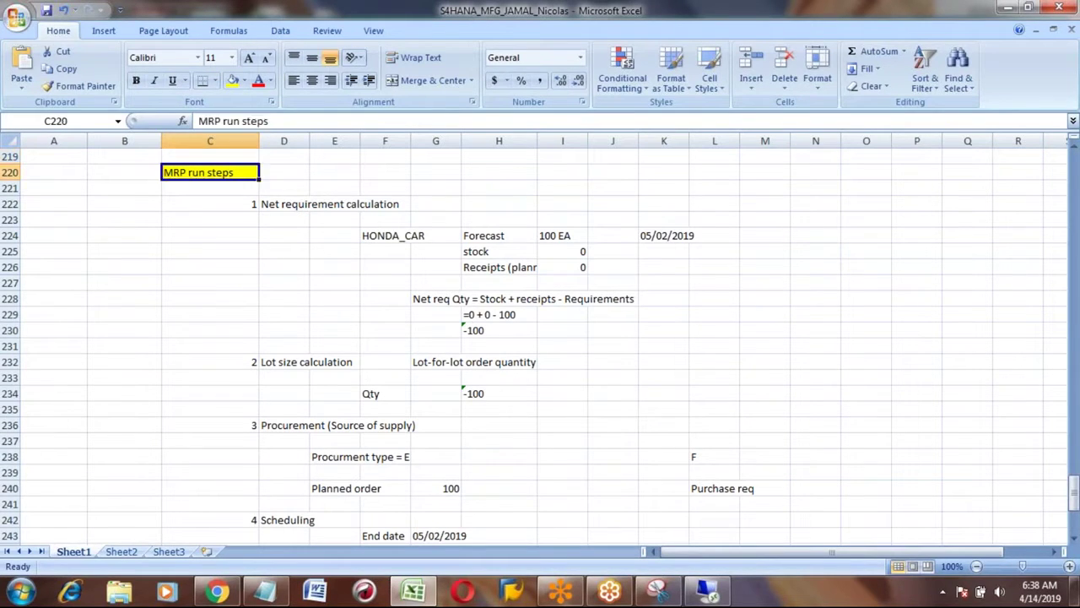
Go back through the Sheet1 notes from the MRP run steps up to the Make To Stock process overview at row 11.
left_click(210, 156)
key("Up")
key("Up")
key("Up")
key("Up")
key("Up")
key("Up")
key("Up")
key("Up")
key("Up")
key("Up")
key("Up")
key("Up")
key("Up")
key("Up")
key("Up")
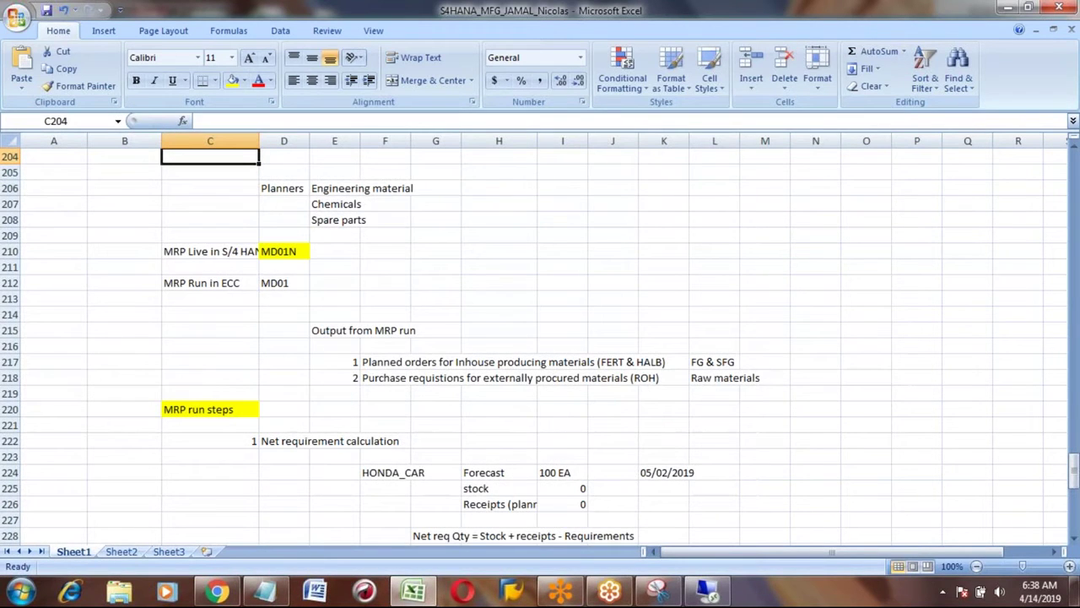
key("Up")
key("Up")
key("Up")
key("Up")
key("Up")
key("Up")
key("Up")
key("Up")
key("Up")
key("Up")
key("Up")
key("Up")
key("Up")
key("Up")
key("Up")
key("Up")
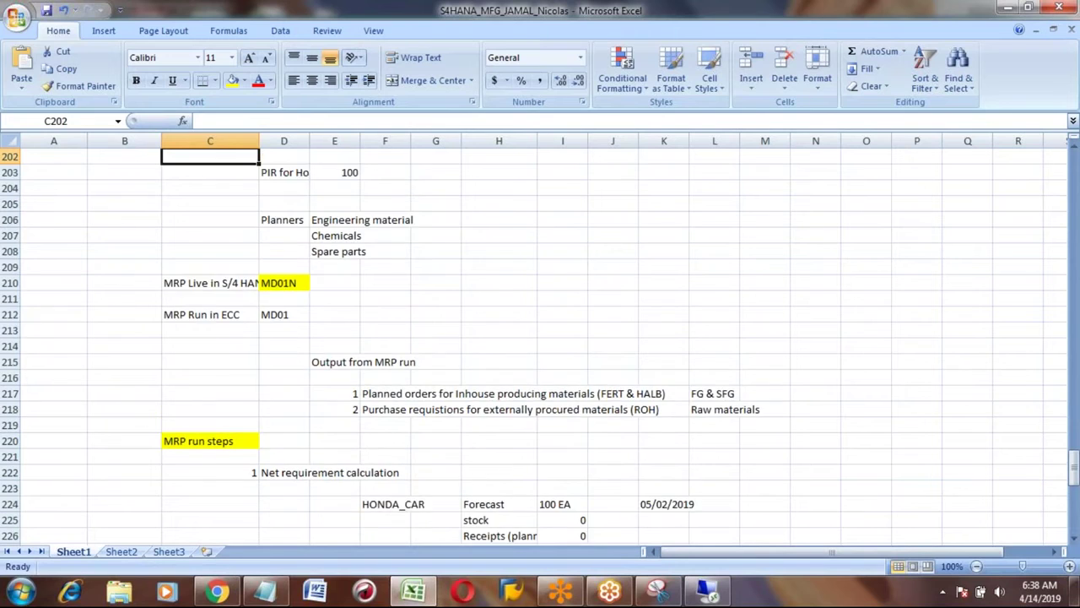
key("Up")
key("Up")
key("Up")
key("Up")
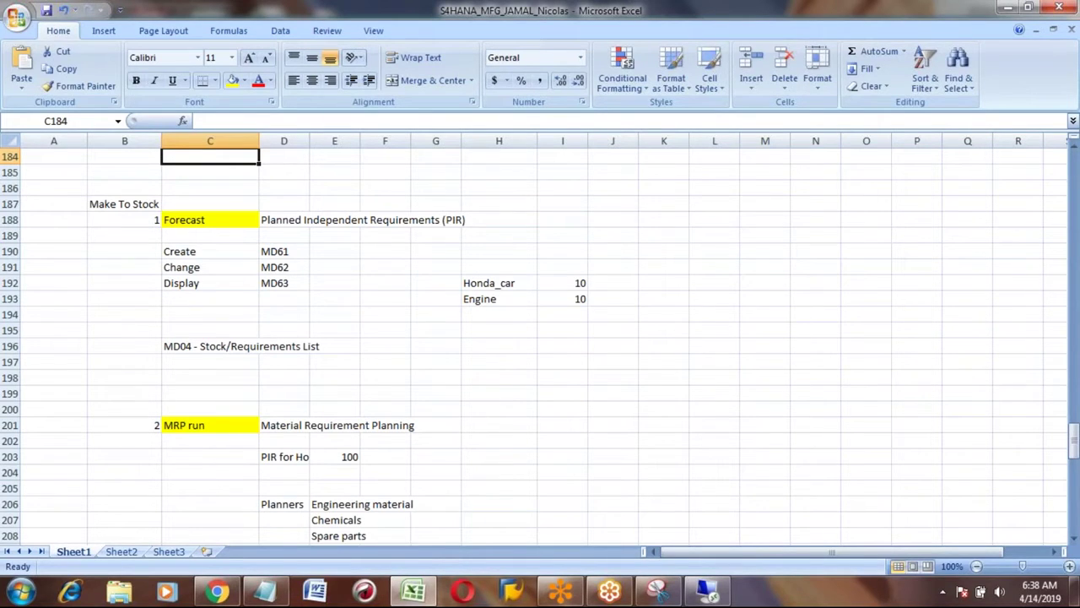
key("Page_Up")
key("Page_Up")
key("Page_Up")
key("Page_Up")
key("Page_Up")
key("Page_Up")
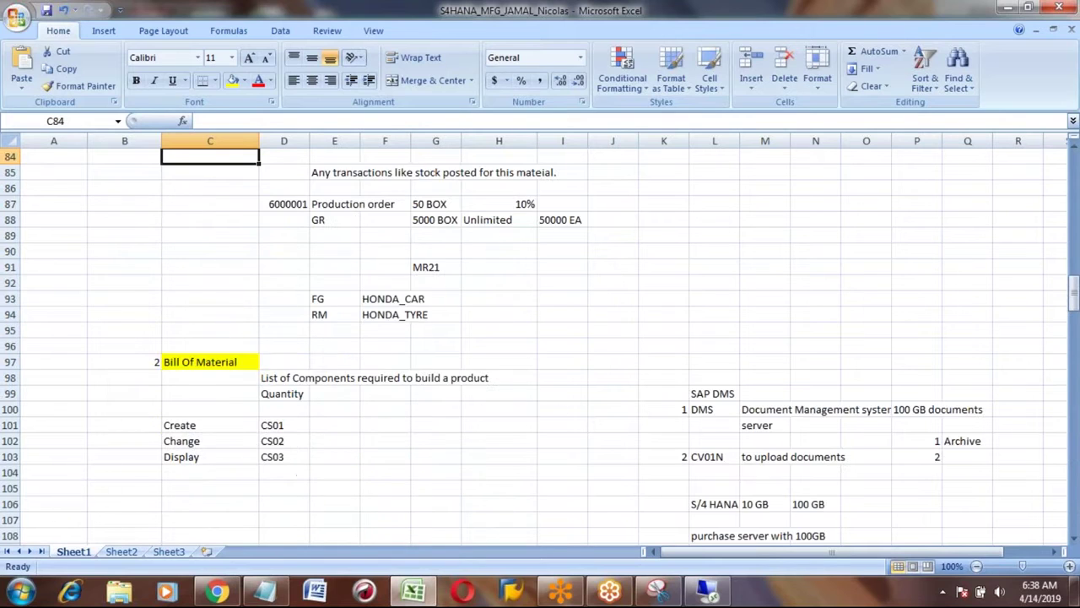
key("Page_Up")
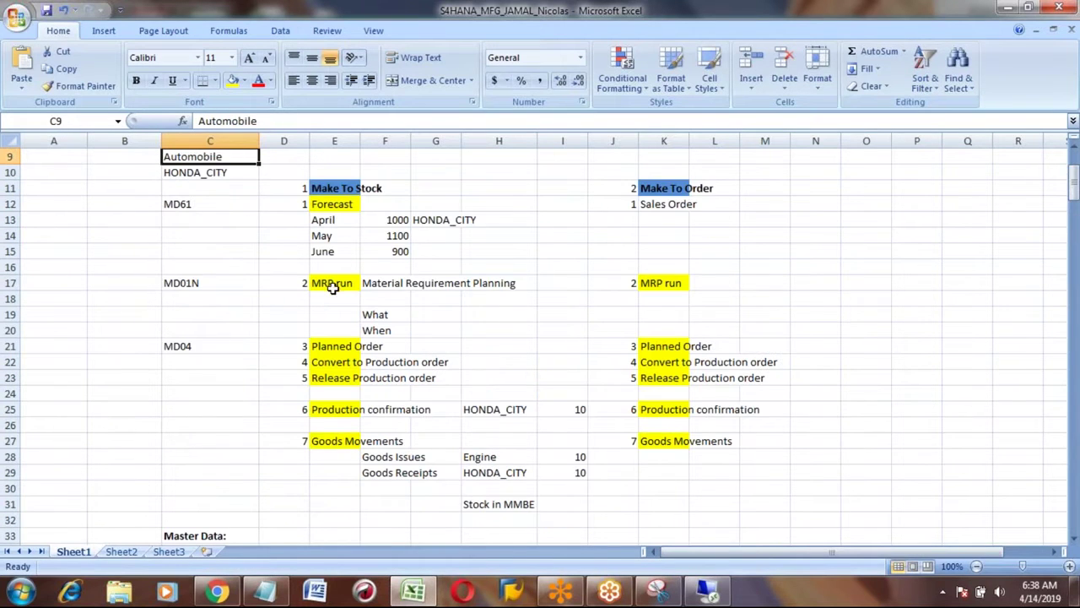
Reword step 4 of Make To Stock in E22 to "Planned Order Convert to Production order".
left_click(331, 358)
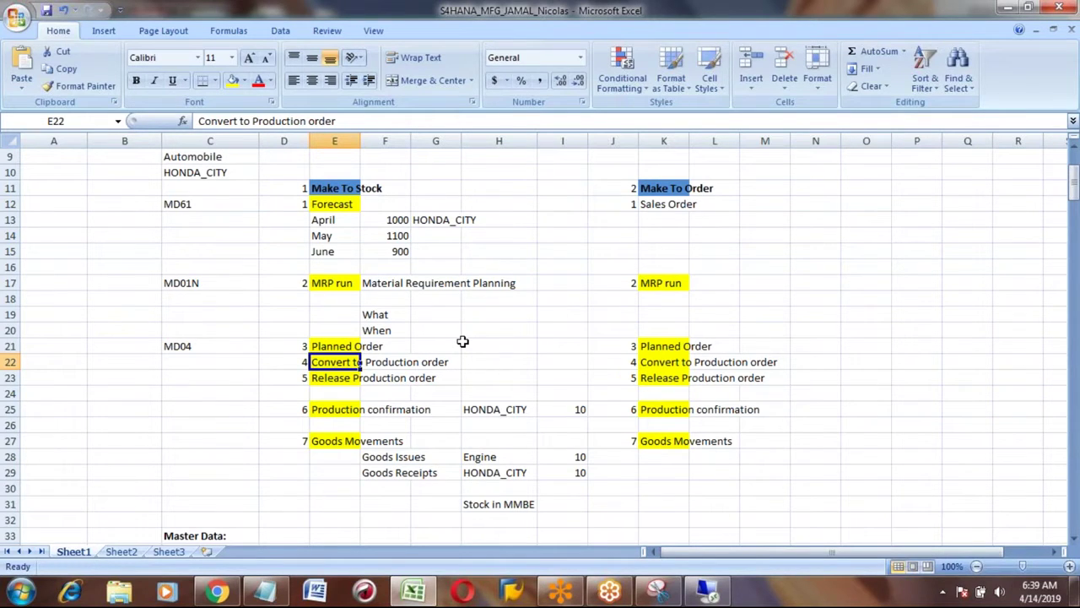
key("F2")
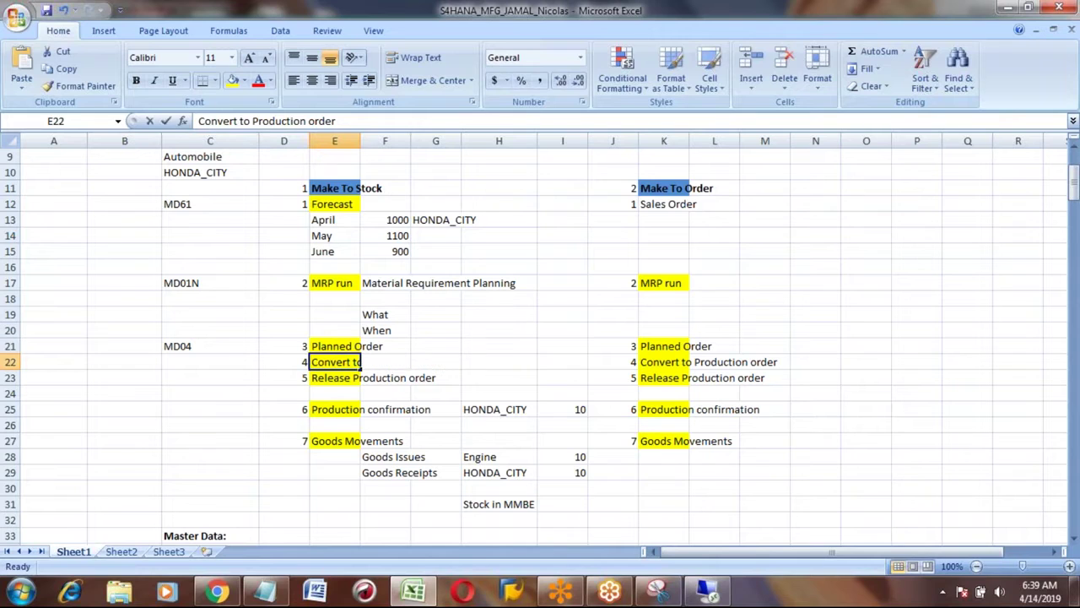
left_click(199, 121)
type("pLA")
key("BackSpace")
key("BackSpace")
key("BackSpace")
type("Planned ")
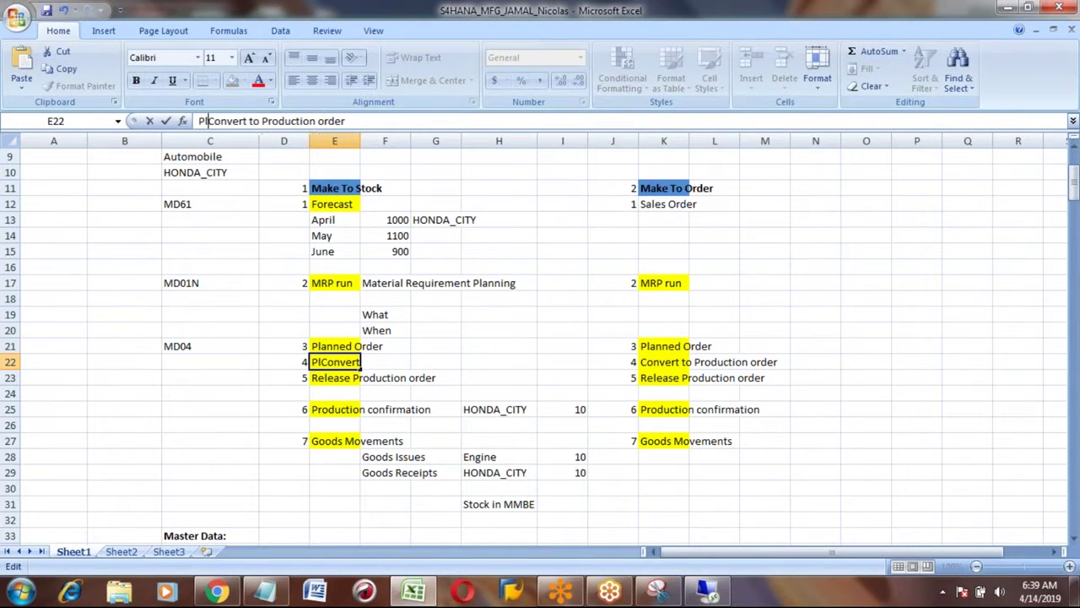
type("Order")
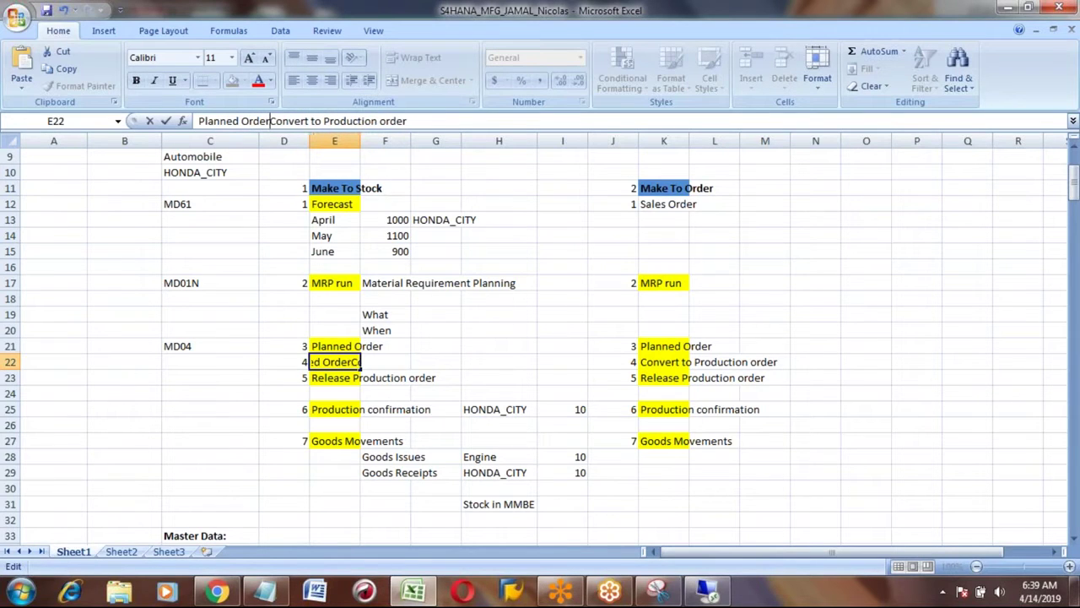
key("Return")
key("Up")
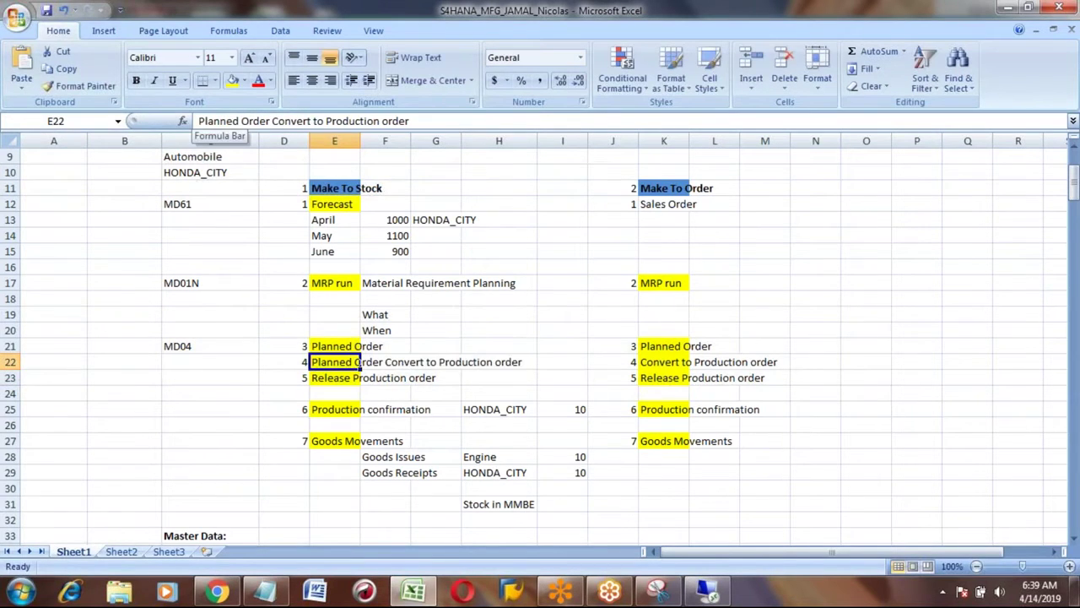
Copy the reworded step 4 text from E22 into K22 under Make To Order.
key("ctrl+c")
key("Right")
key("Right")
key("Right")
key("Right")
key("Right")
key("Right")
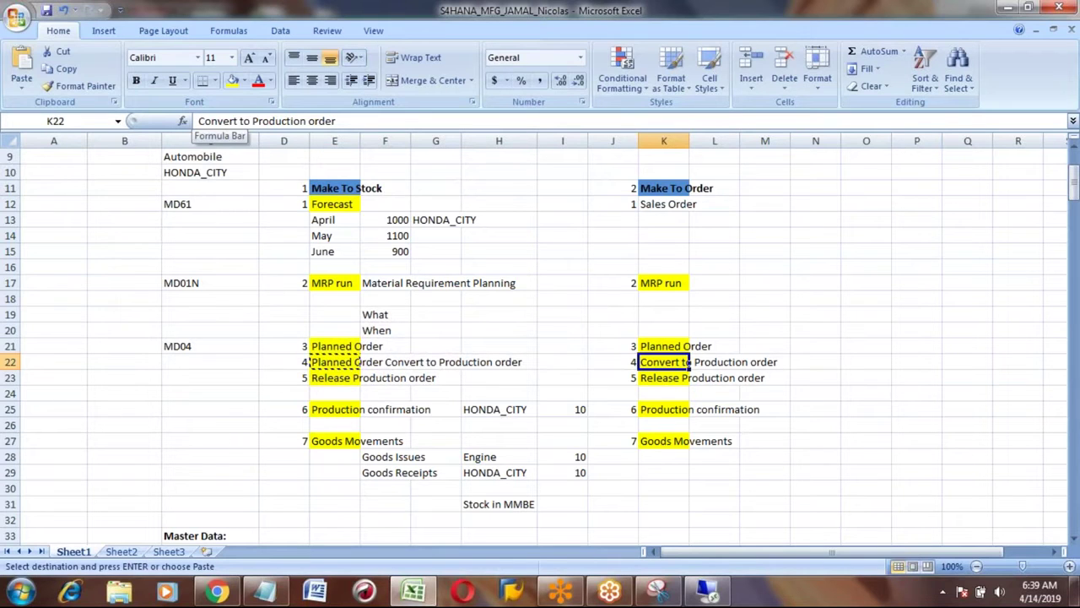
key("ctrl+v")
Review the remaining Make To Stock steps, from Release Production order through Production confirmation to Goods Movements.
key("Left")
key("Left")
key("Left")
key("Left")
key("Left")
key("Left")
key("Down")
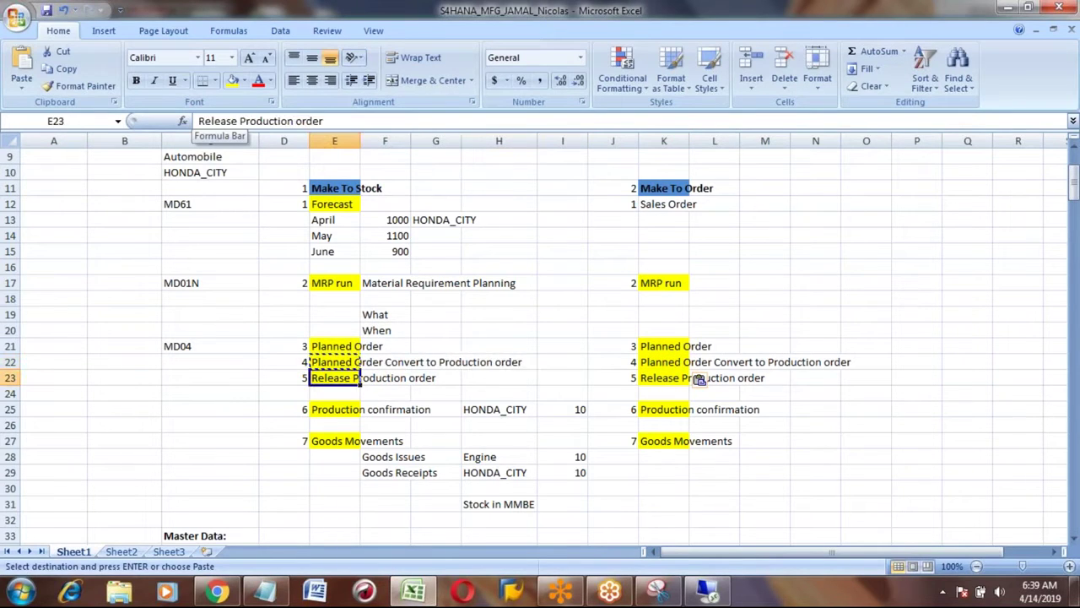
key("Down")
key("Down")
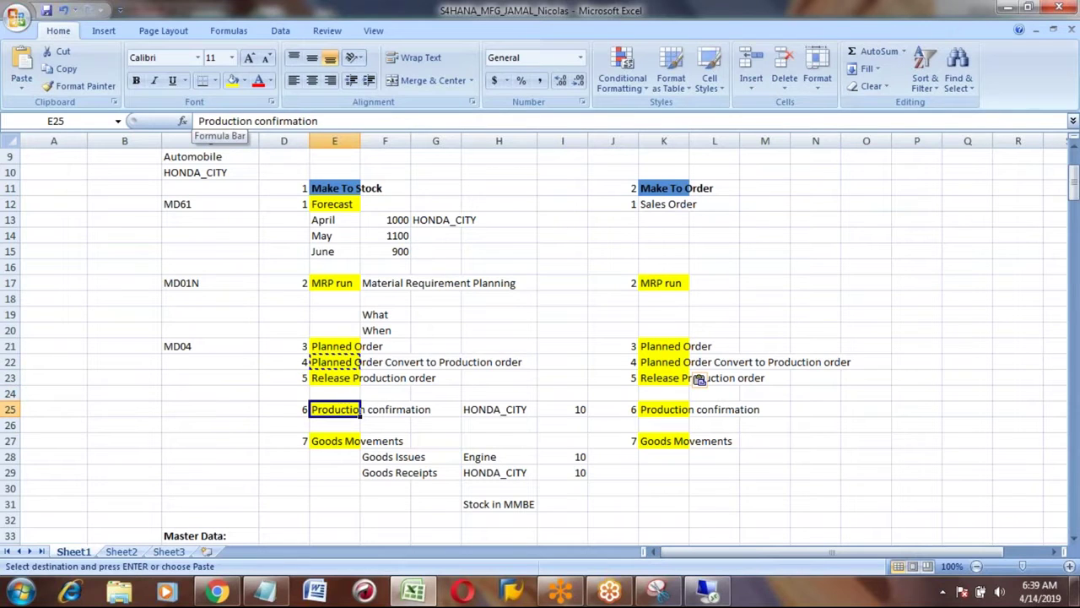
key("Down")
key("Down")
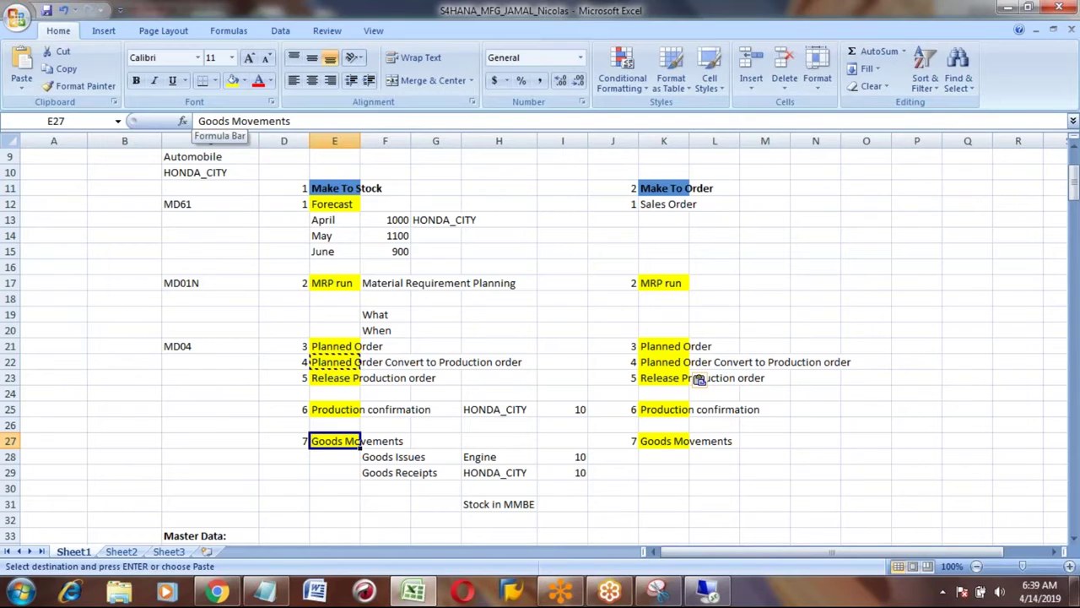
key("Down")
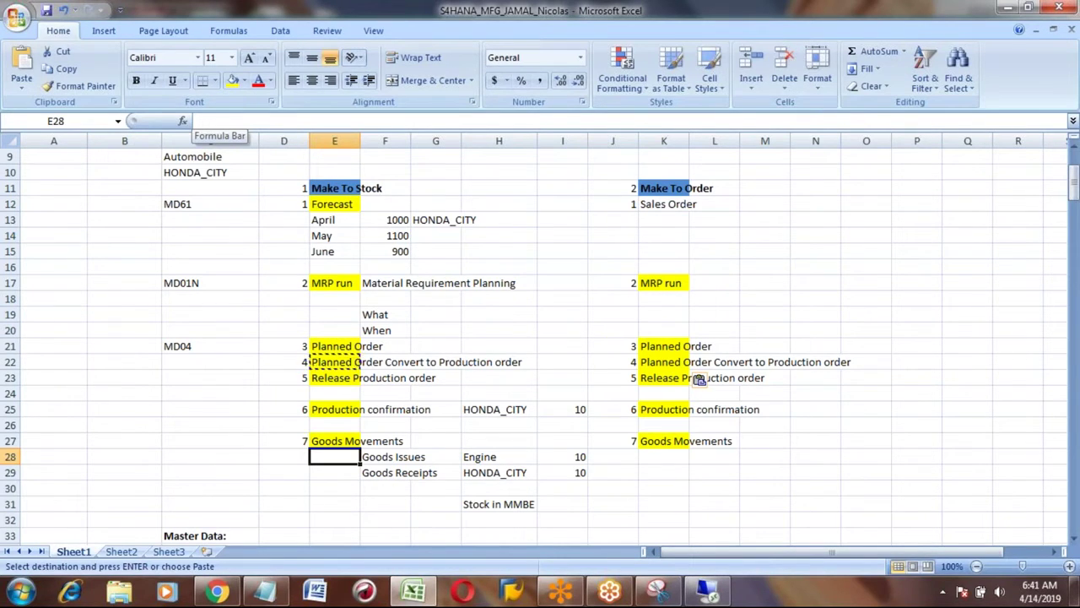
Go down through the master data, routing and MRP run notes to the planned order creation entry at row 256.
key("Page_Down")
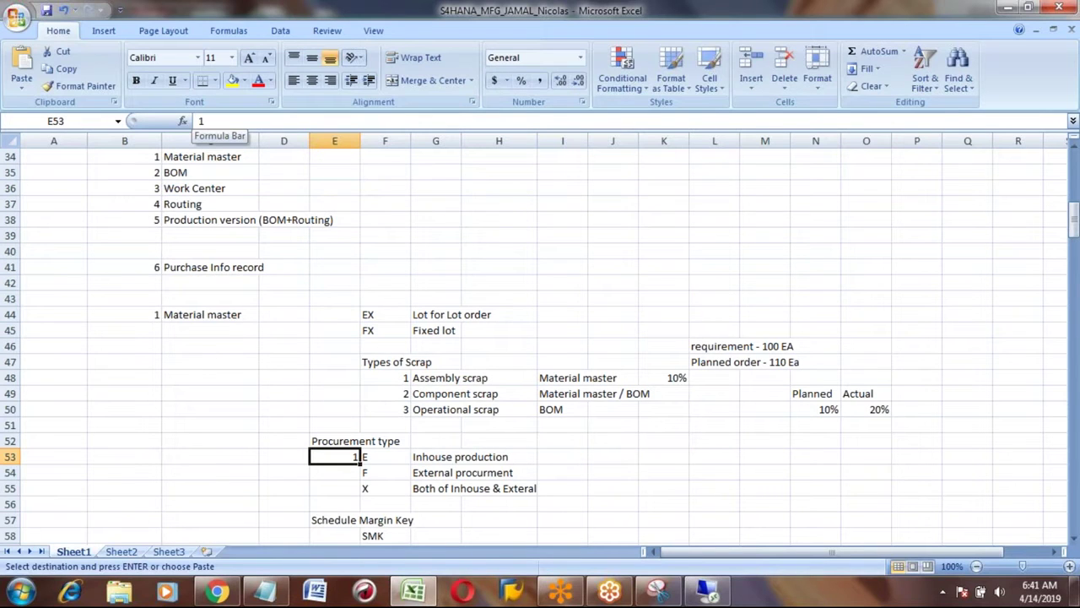
key("Page_Down")
key("Page_Down")
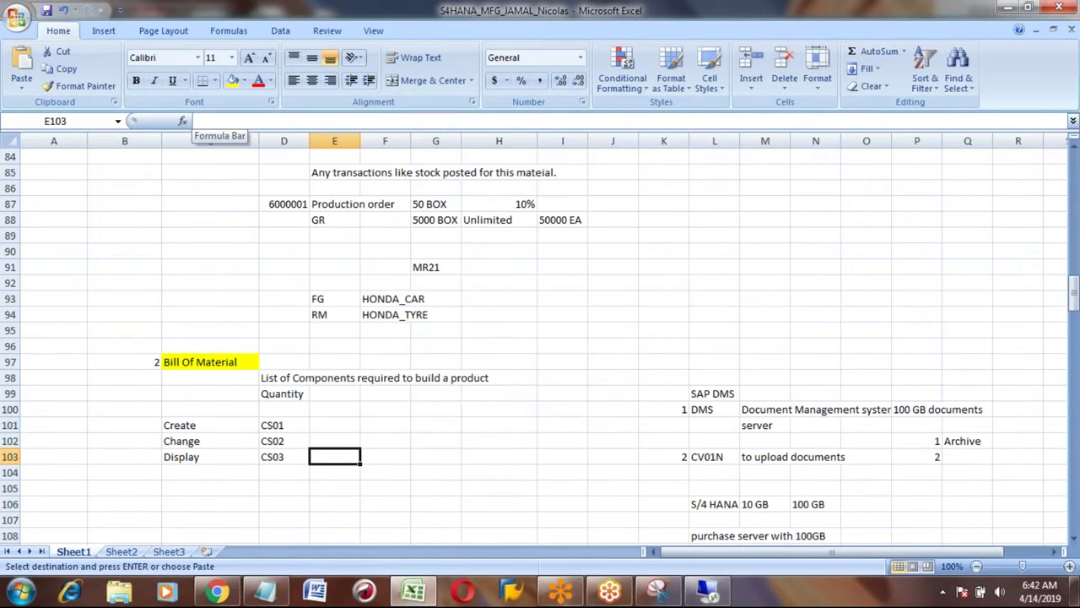
key("Page_Down")
key("Page_Down")
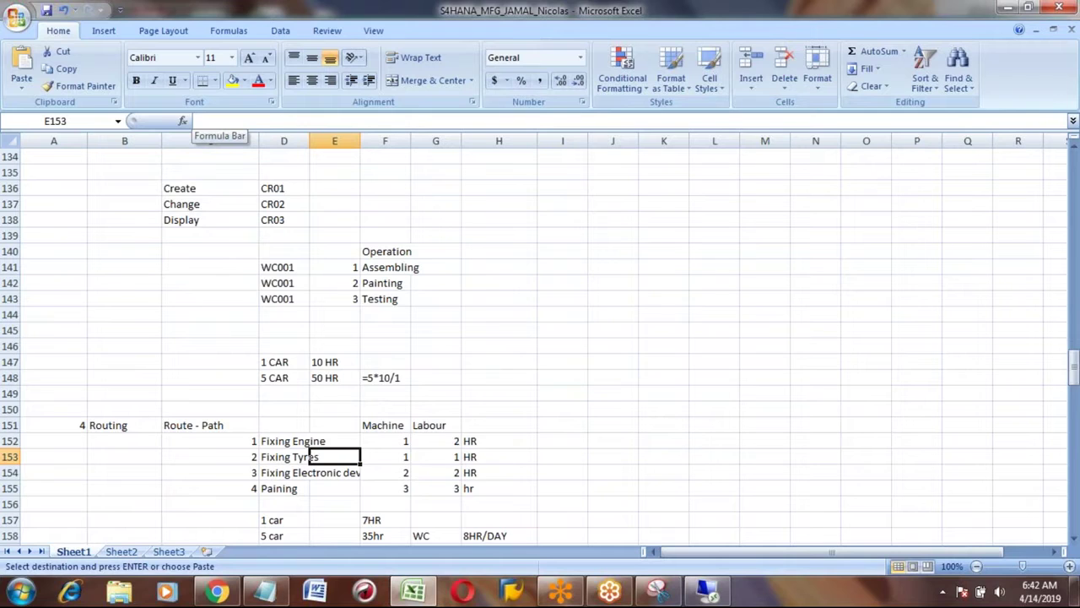
key("Page_Down")
key("Page_Down")
key("Page_Down")
key("Page_Down")
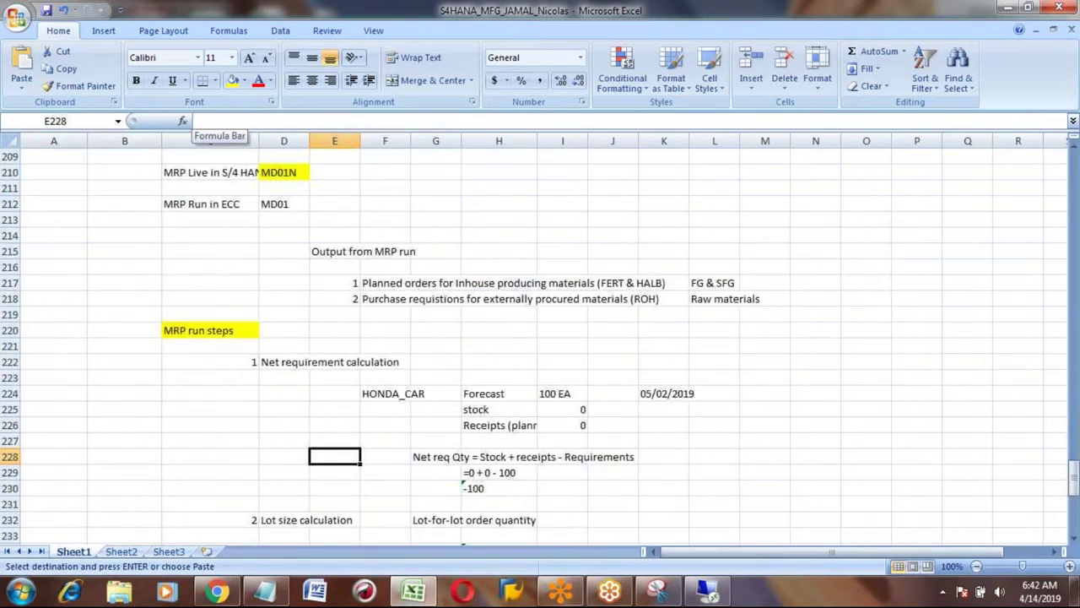
key("Page_Down")
key("Page_Up")
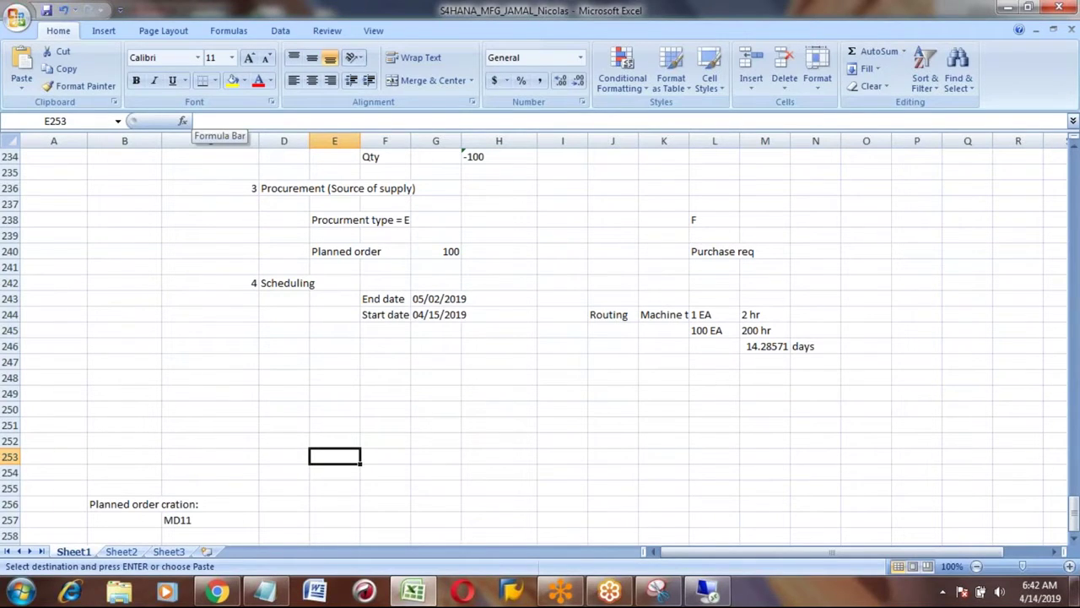
Examine the four MRP run steps in the notes, from Scheduling back up to Net requirement calculation in D222.
left_click(281, 283)
key("Up")
key("Up")
key("Up")
key("Up")
key("Up")
key("Up")
key("Up")
key("Up")
key("Up")
key("Up")
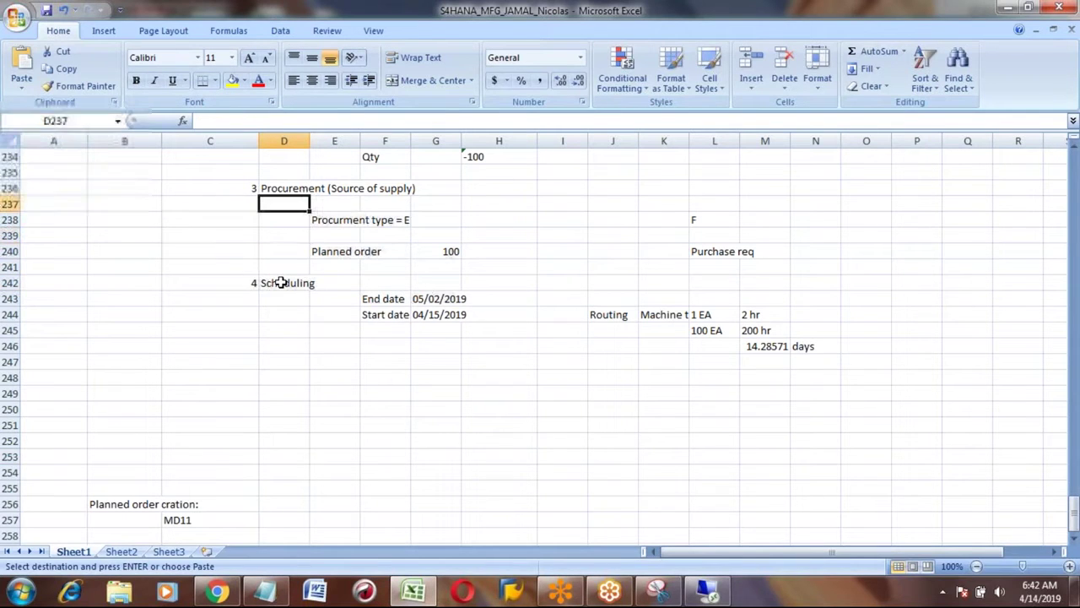
key("Up")
key("Up")
key("Up")
key("Up")
key("Up")
key("Up")
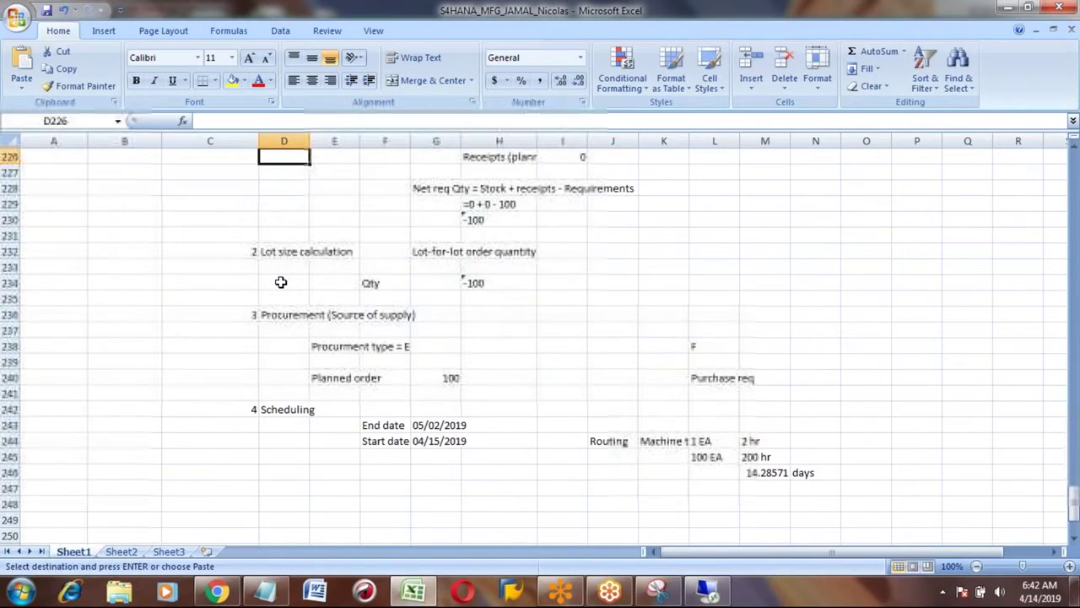
key("Up")
key("Up")
key("Up")
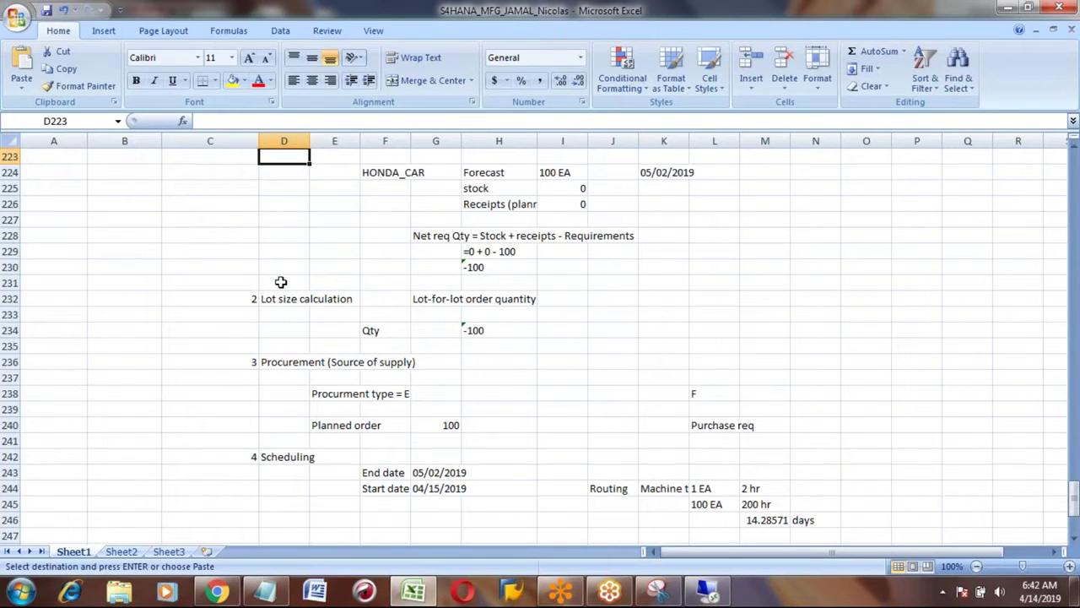
key("Up")
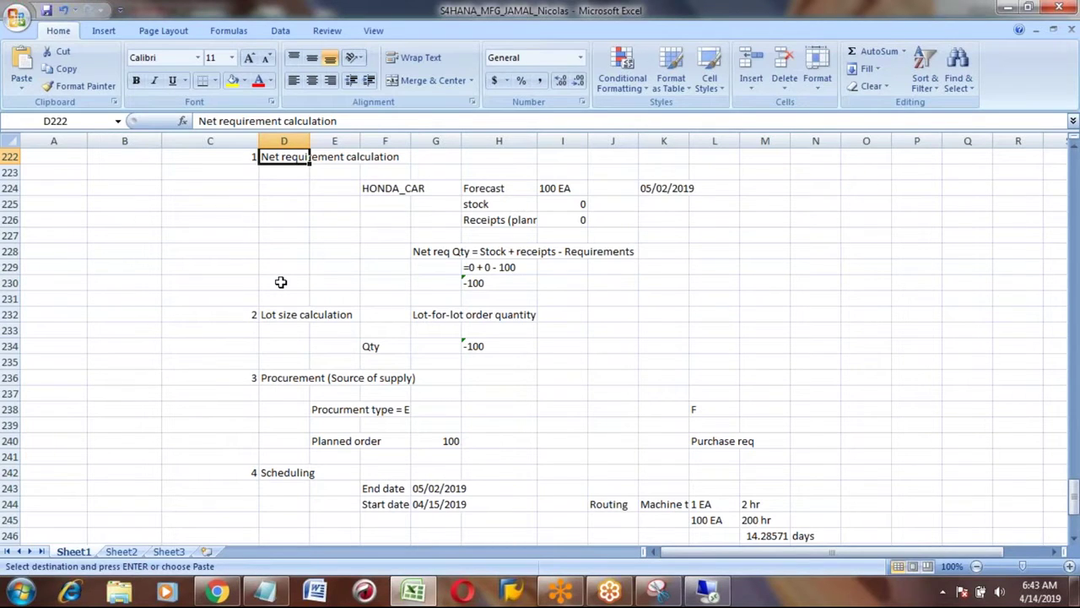
Go down through the four MRP run steps, from Net requirement calculation in D222 to the Scheduling details.
key("Down")
key("Down")
key("Down")
key("Down")
key("Down")
key("Down")
key("Down")
key("Down")
key("Down")
key("Down")
key("Down")
key("Down")
key("Down")
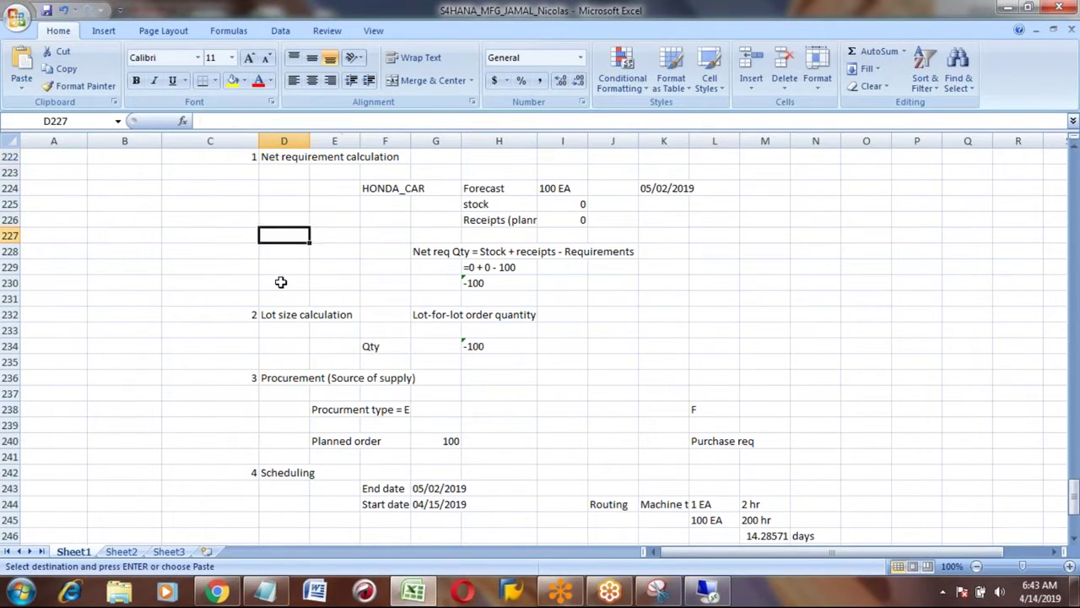
key("Down")
key("Down")
key("Down")
key("Down")
key("Down")
key("Down")
key("Down")
key("Down")
key("Down")
key("Down")
key("Down")
key("Down")
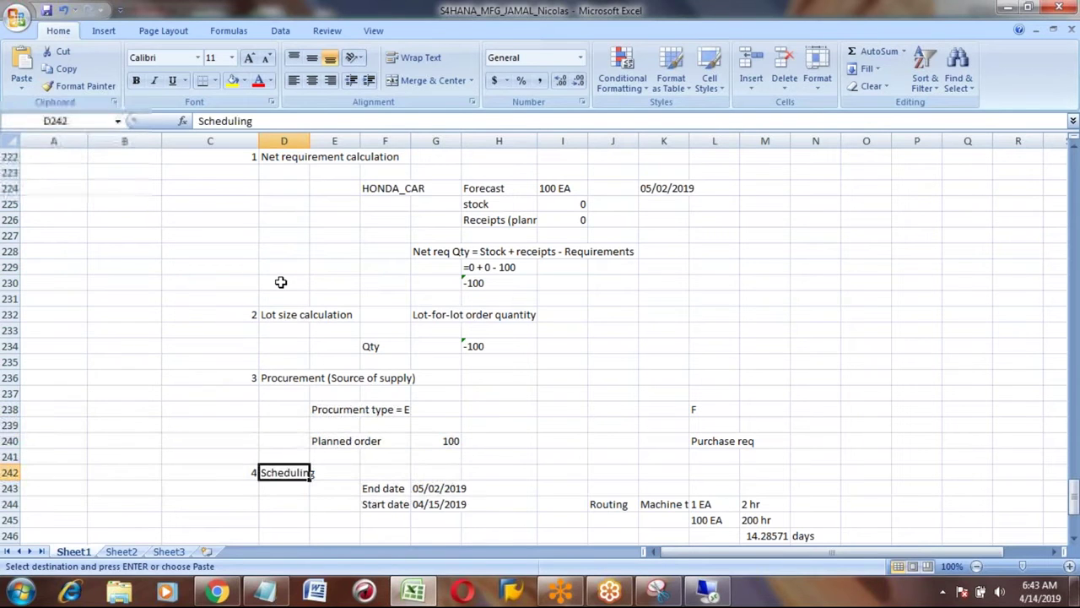
key("Down")
key("Down")
key("Down")
key("Down")
Go back up from the Scheduling details to the highlighted MRP run steps heading in C220.
key("Up")
key("Up")
key("Up")
key("Up")
key("Up")
key("Up")
key("Up")
key("Up")
key("Up")
key("Up")
key("Up")
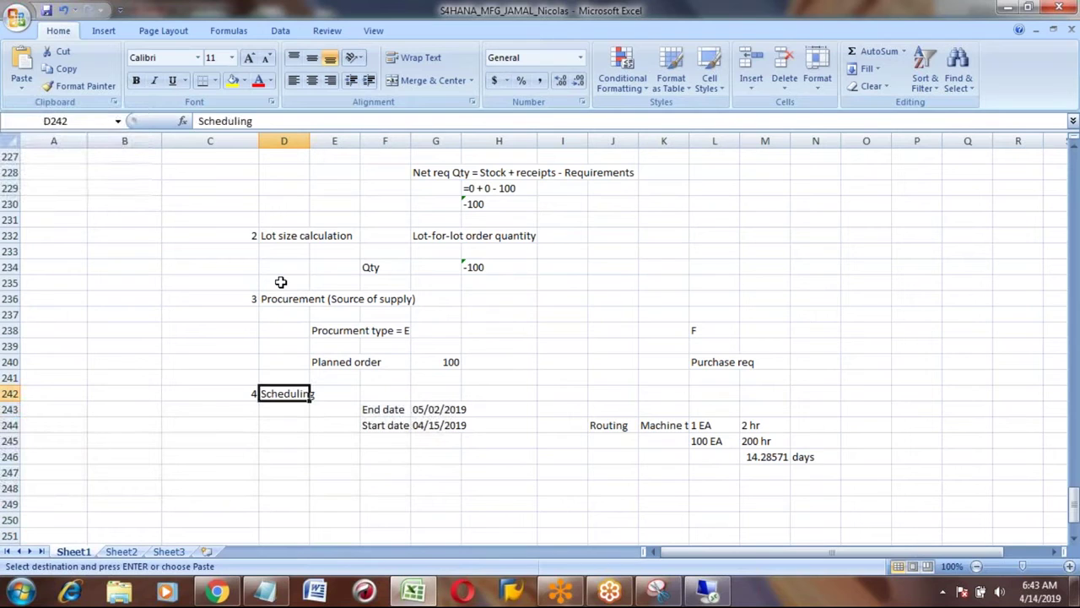
key("Up")
key("Up")
key("Up")
key("Up")
key("Up")
key("Up")
key("Up")
key("Up")
key("Up")
key("Up")
key("Up")
key("Up")
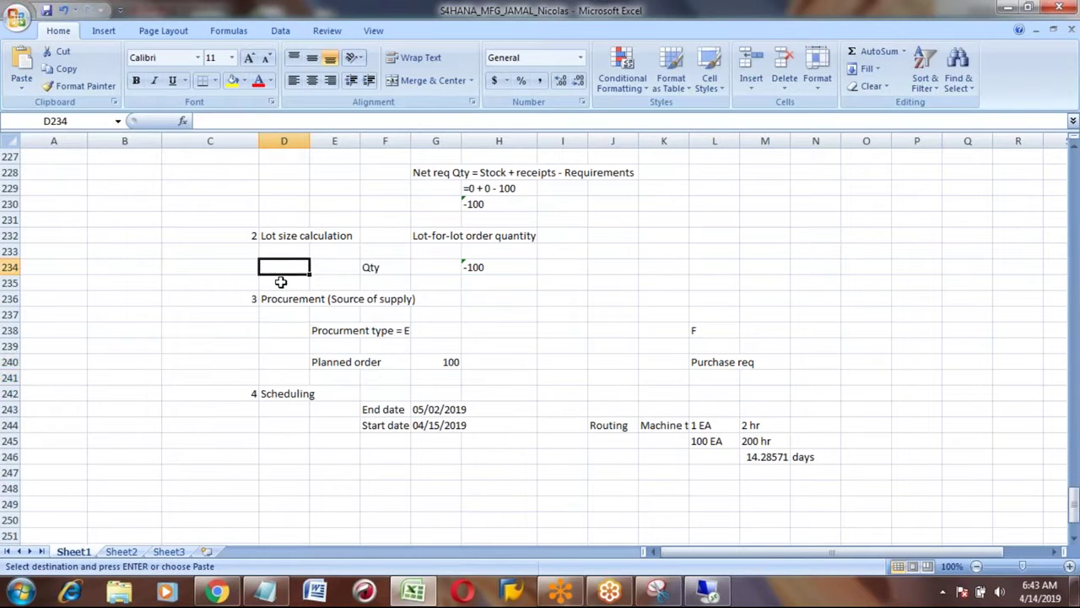
key("Up")
key("Up")
key("Up")
key("Up")
key("Up")
key("Up")
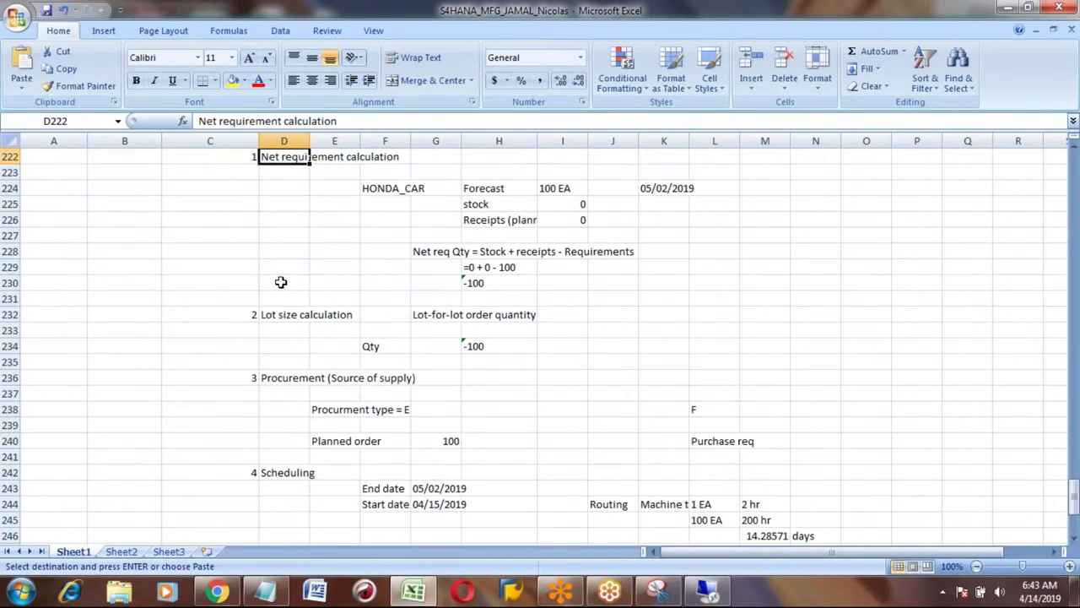
key("Up")
key("Up")
key("Left")
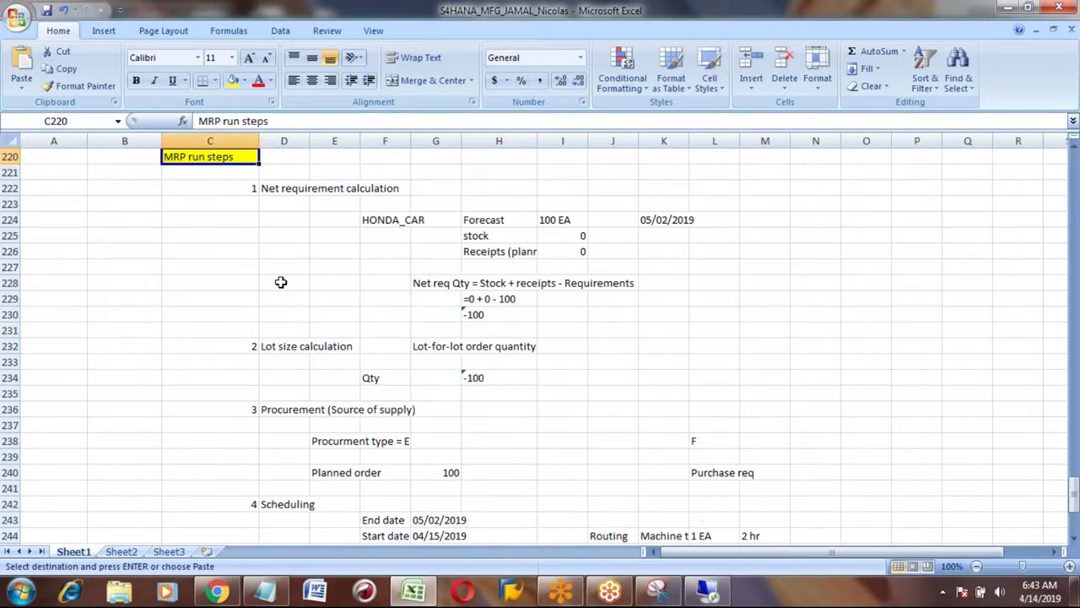
Review the Net requirement and Lot size calculation notes, ending at Procurement (Source of supply) in D236.
key("Right")
key("Down")
key("Down")
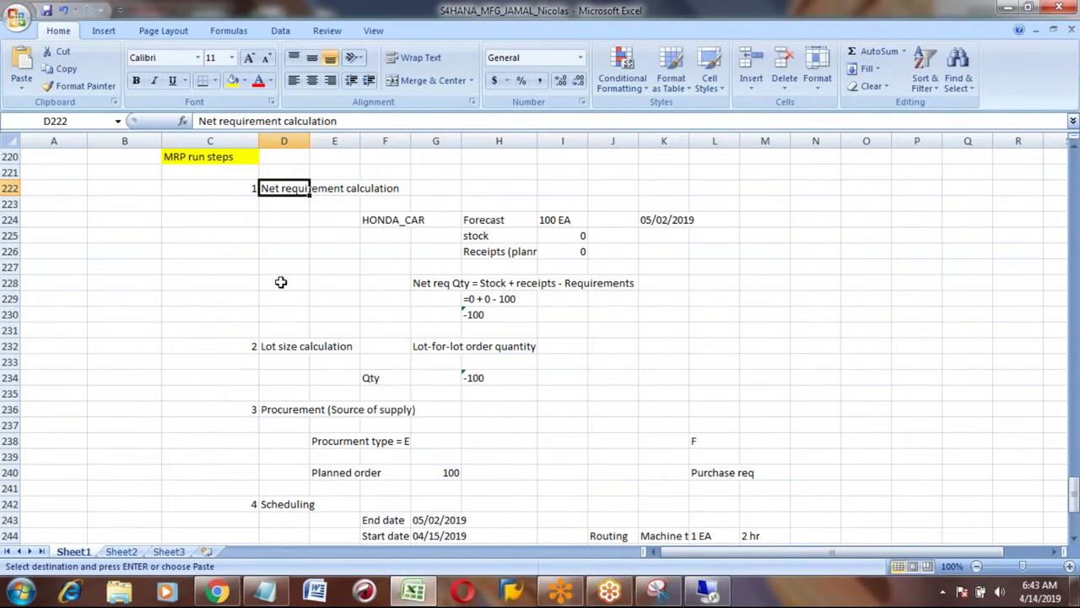
key("Down")
key("Up")
key("Down")
key("Down")
key("Down")
key("Down")
key("Down")
key("Down")
key("Down")
key("Down")
key("Down")
key("Down")
key("Down")
key("Down")
key("Down")
key("Down")
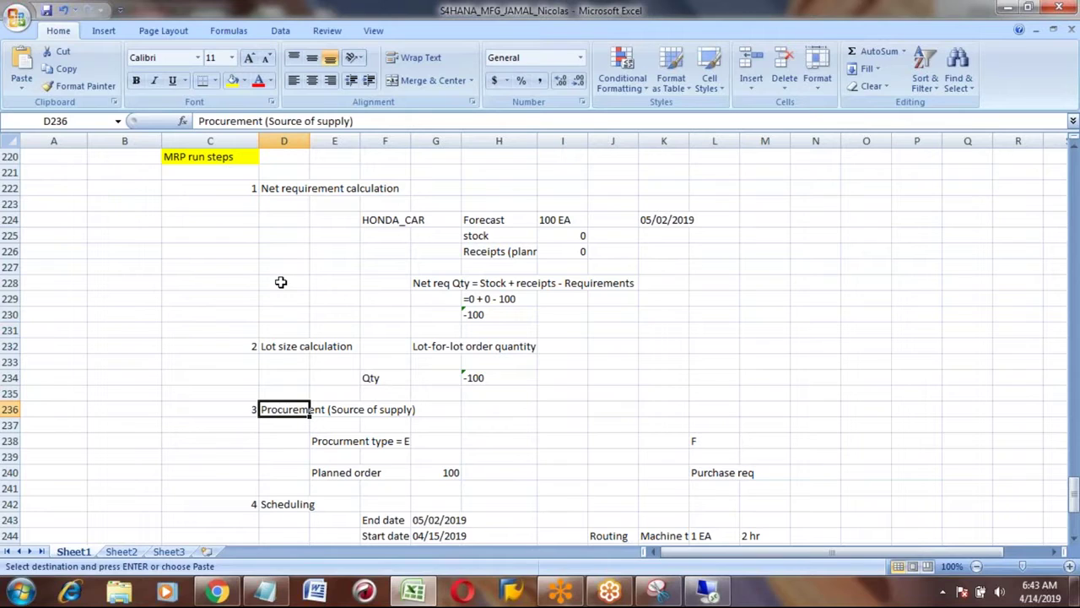
Examine the procurement type and Planned order entries under step 3, ending at Scheduling in D242.
key("Down")
key("Down")
key("Right")
key("Down")
key("Down")
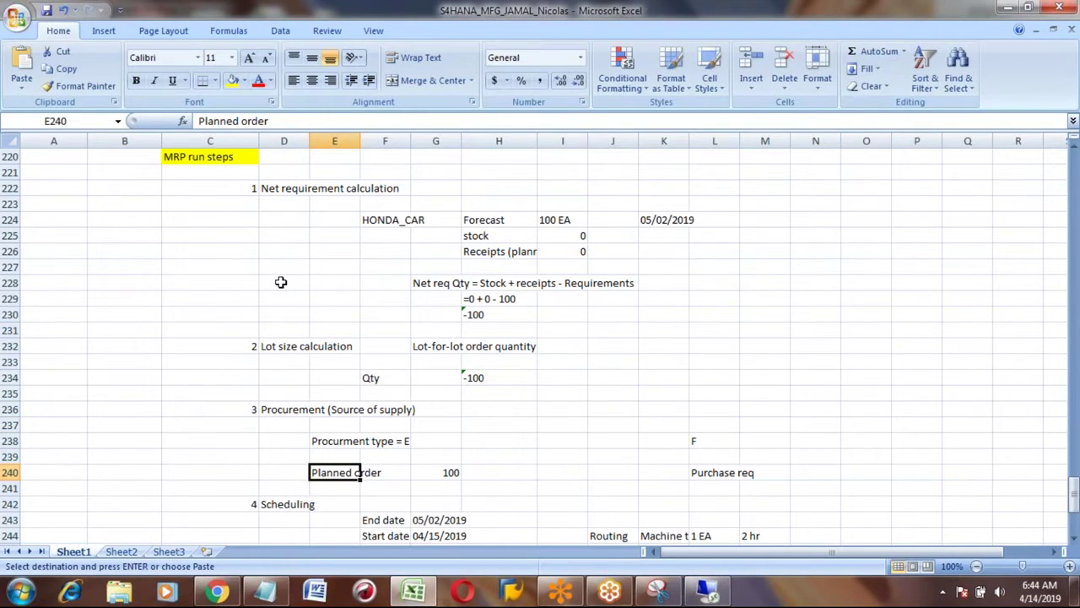
key("Down")
key("Down")
key("Left")
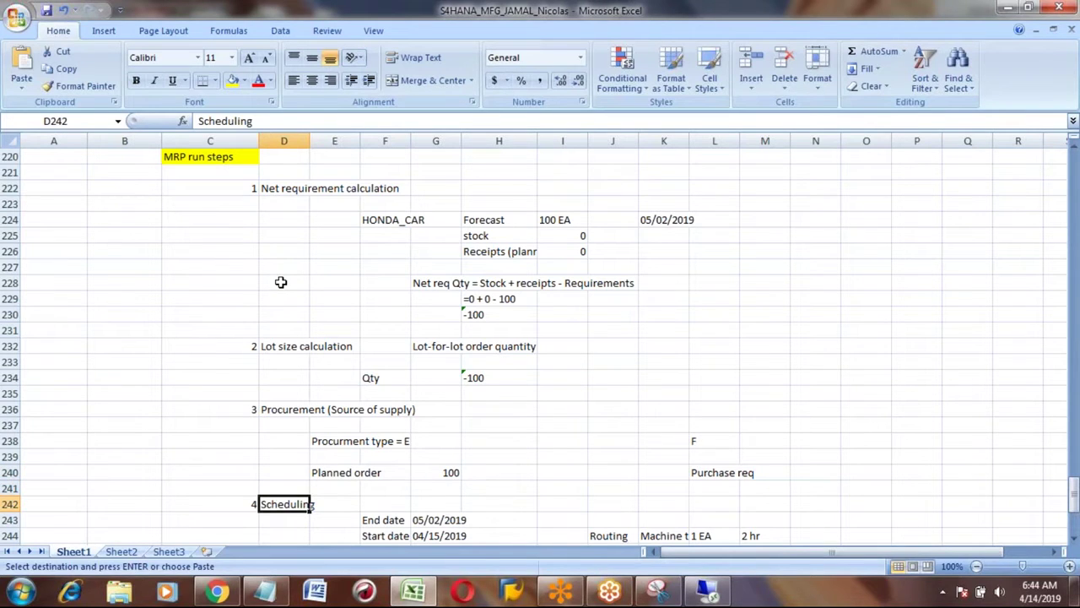
Examine the Scheduling step and select its End date and Start date labels in F243:F244.
key("Down")
key("Down")
key("Down")
key("Down")
key("Up")
key("Up")
key("Up")
key("Up")
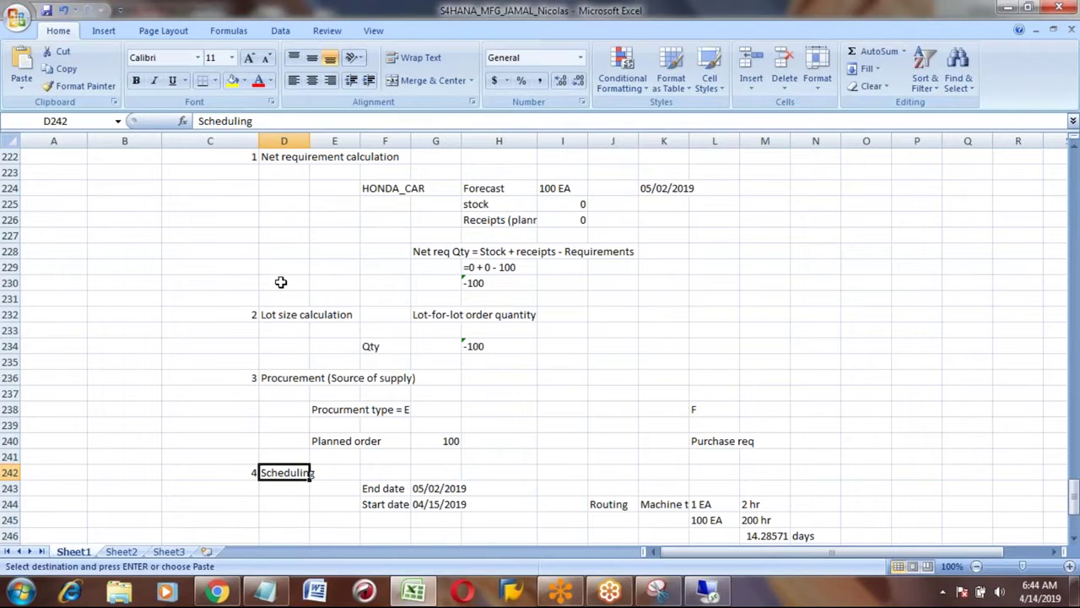
key("Down")
key("Down")
key("Up")
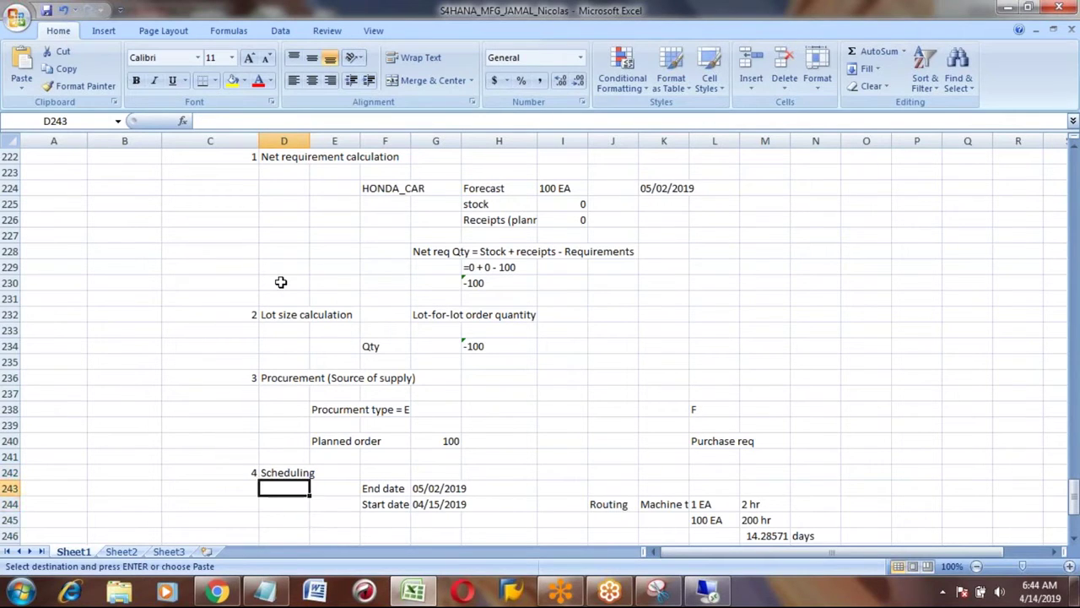
key("Right")
key("Right")
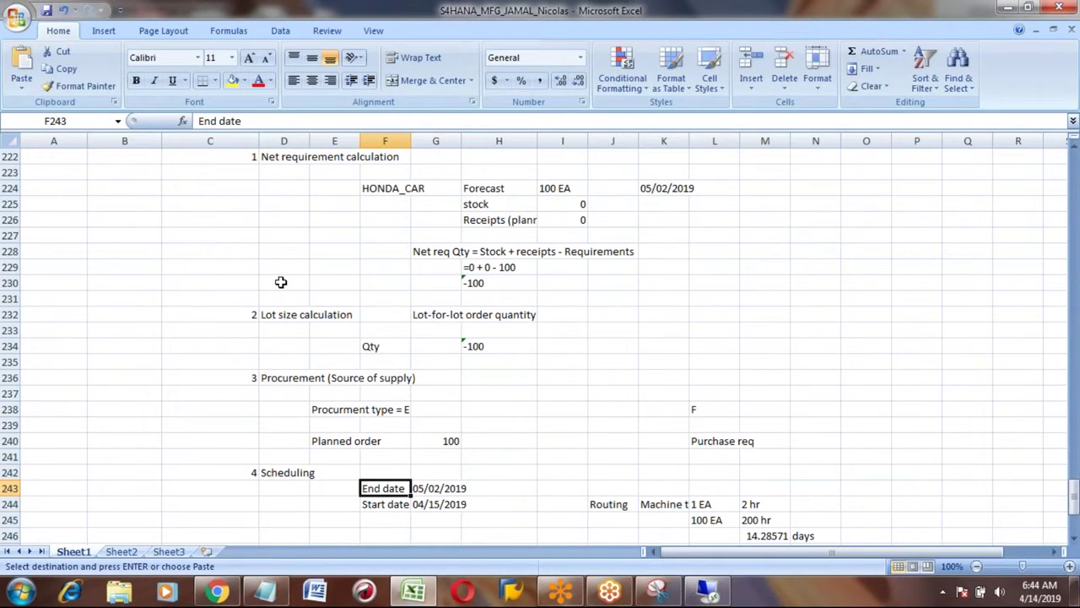
key("shift+Down")
Enter the number 5 in C248 for a new MRP run step below Scheduling.
key("Down")
key("Down")
key("Down")
key("Down")
key("Down")
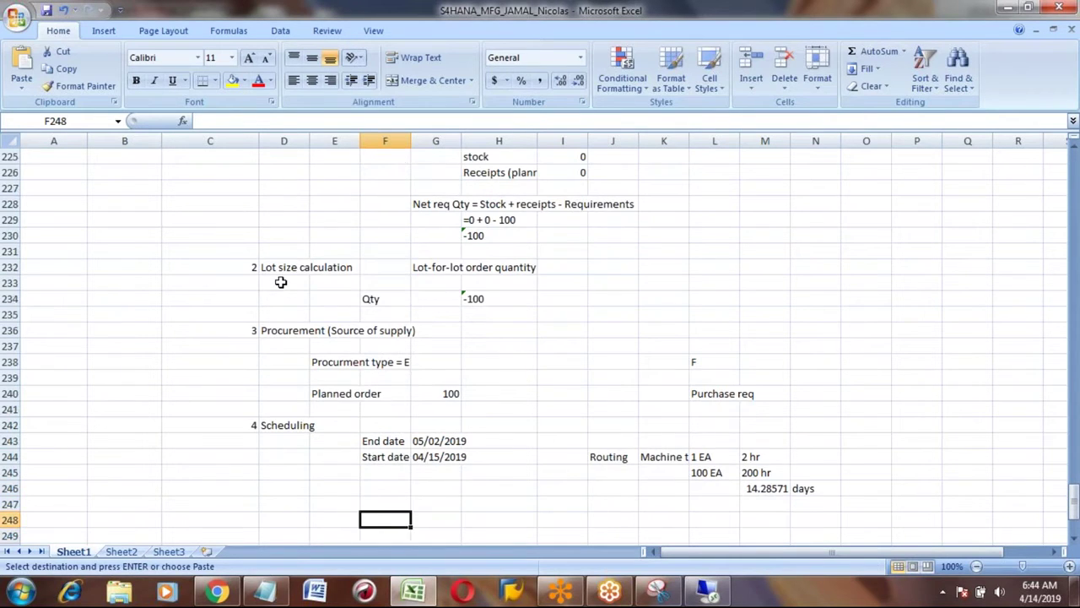
key("Left")
key("Left")
key("Left")
key("Right")
key("Left")
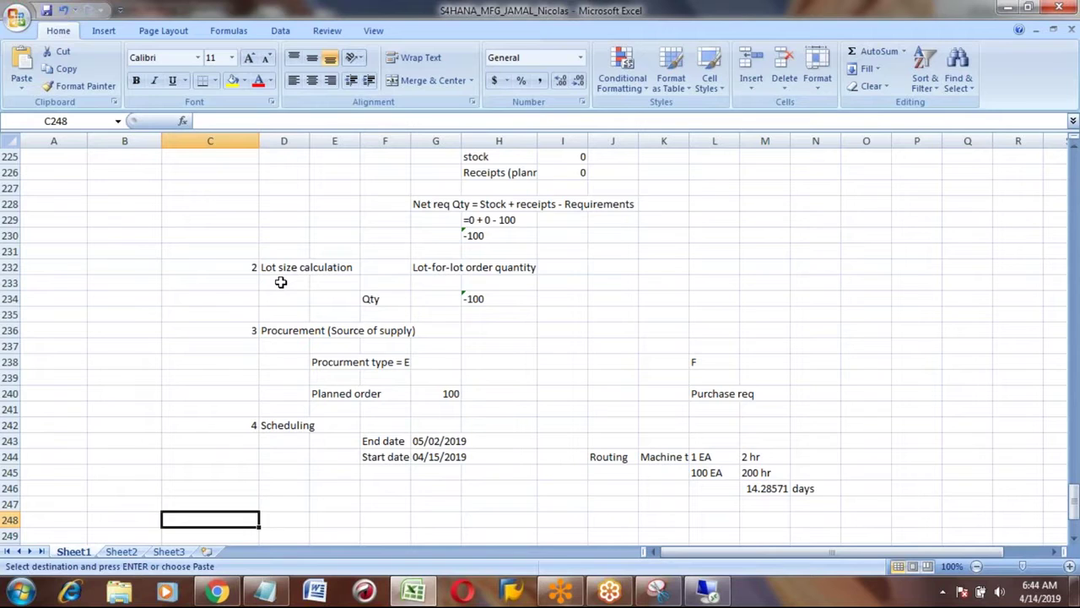
type("5")
key("Right")
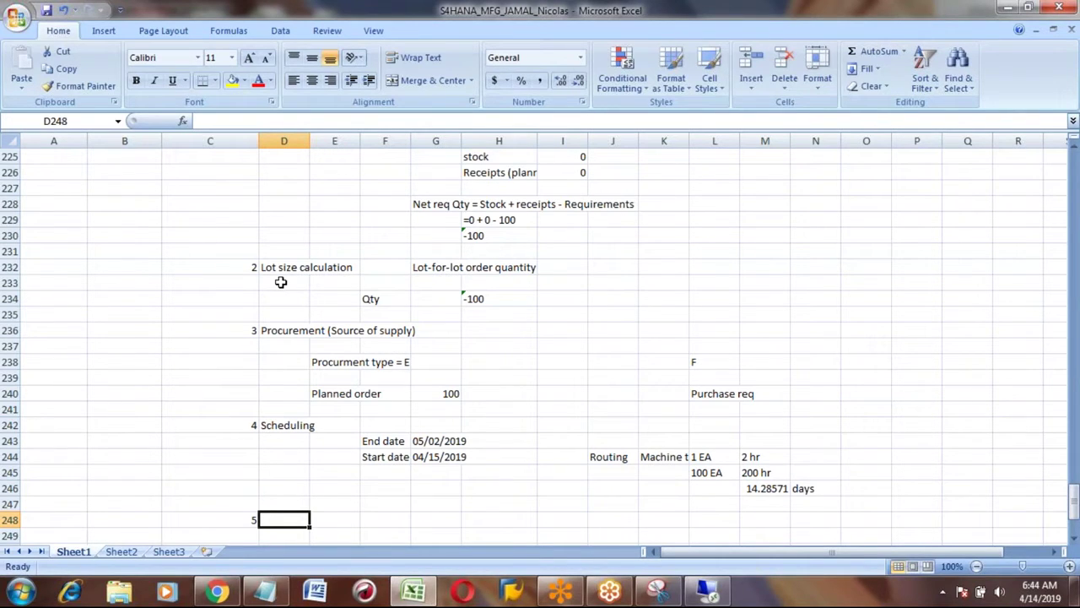
Recheck the MRP run notes upward from step 5, and return through procurement and scheduling to row 247.
key("Up")
key("Up")
key("Up")
key("Up")
key("Up")
key("Up")
key("Up")
key("Up")
key("Up")
key("Up")
key("Up")
key("Up")
key("Up")
key("Up")
key("Up")
key("Up")
key("Up")
key("Up")
key("Up")
key("Up")
key("Down")
key("Down")
key("Down")
key("Down")
key("Down")
key("Down")
key("Down")
key("Down")
key("Down")
key("Down")
key("Down")
key("Down")
key("Down")
key("Down")
key("Down")
key("Down")
key("Down")
key("Down")
key("Down")
key("Down")
key("Down")
key("Down")
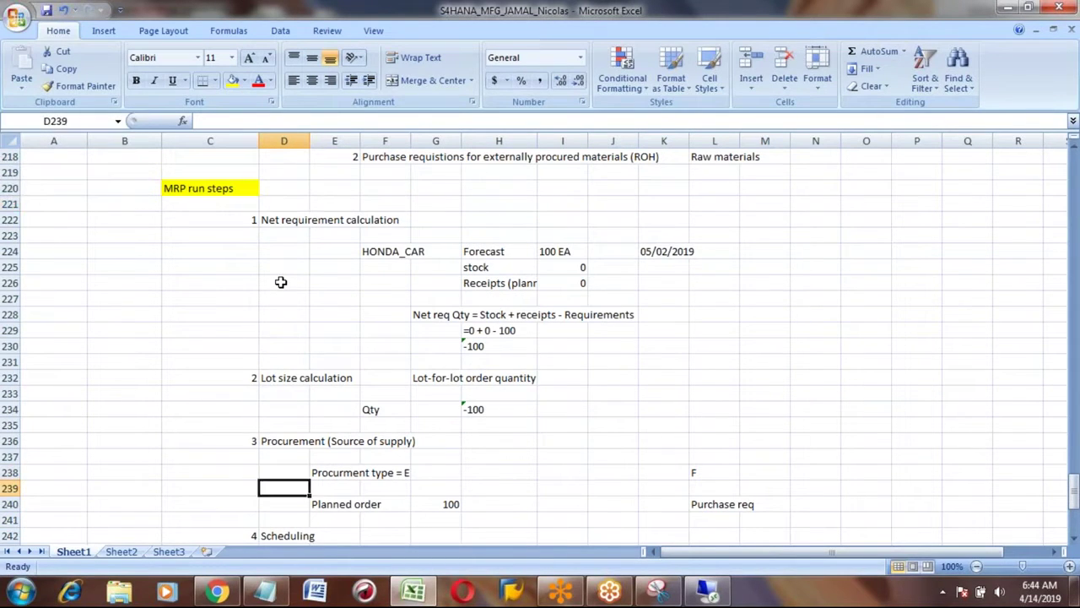
key("Down")
key("Down")
key("Down")
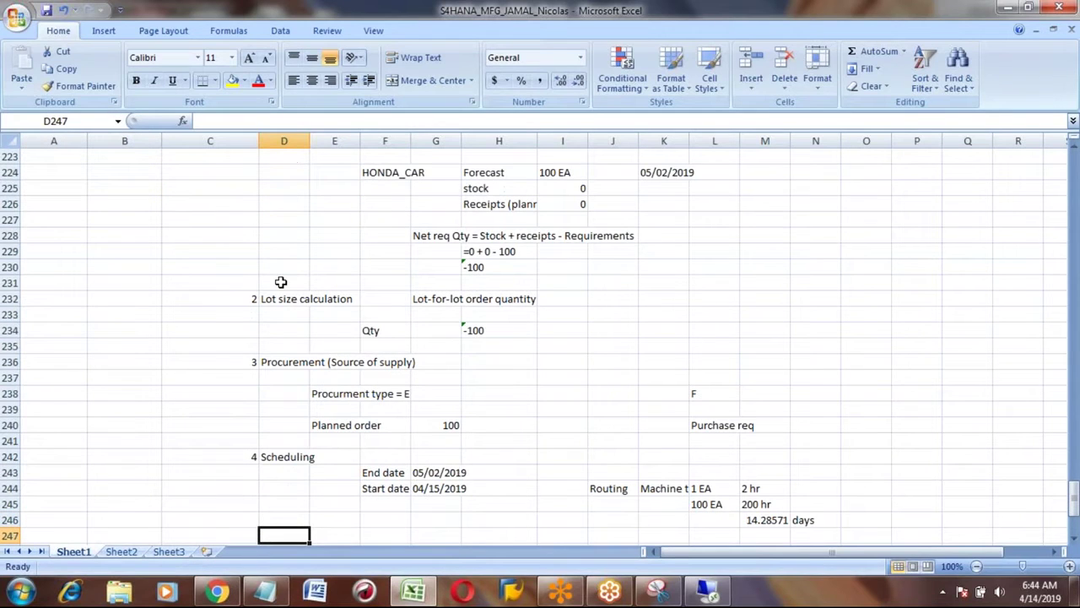
Recheck the start and end date entries under the Scheduling step in column G.
key("Right")
key("Right")
key("Right")
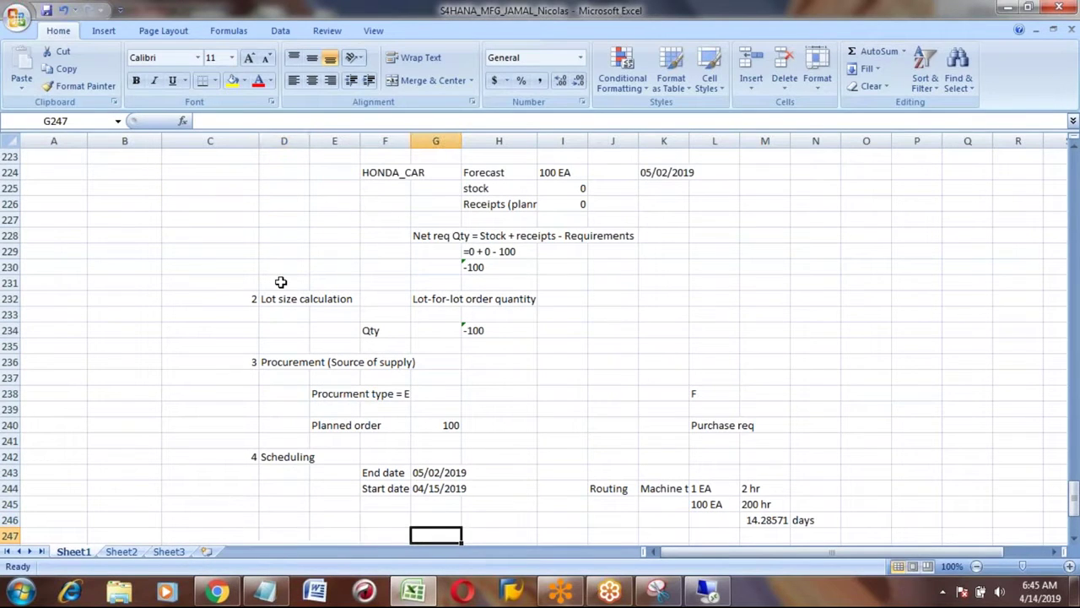
key("Up")
key("Up")
key("Up")
key("Up")
key("Down")
key("Down")
key("Down")
key("Down")
key("Down")
key("Down")
Enter "BOM explosion" in D248 as the name of MRP run step 5.
key("Up")
key("Left")
key("Left")
key("Left")
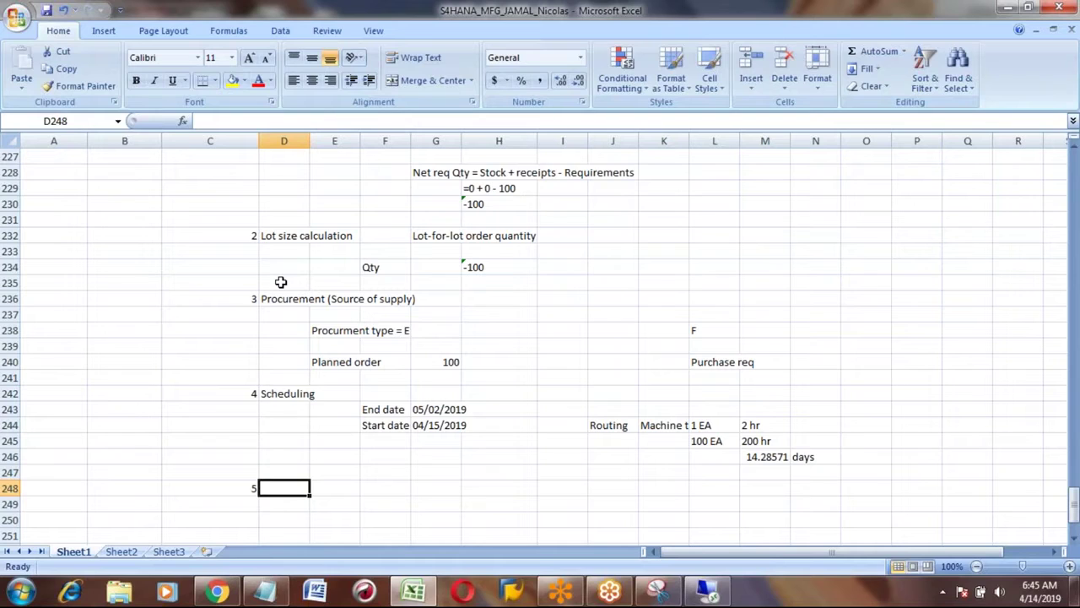
type("BOM explo")
key("BackSpace")
type("losion")
key("Return")
key("Down")
key("Down")
key("Down")
key("Down")
key("Up")
key("Up")
key("Up")
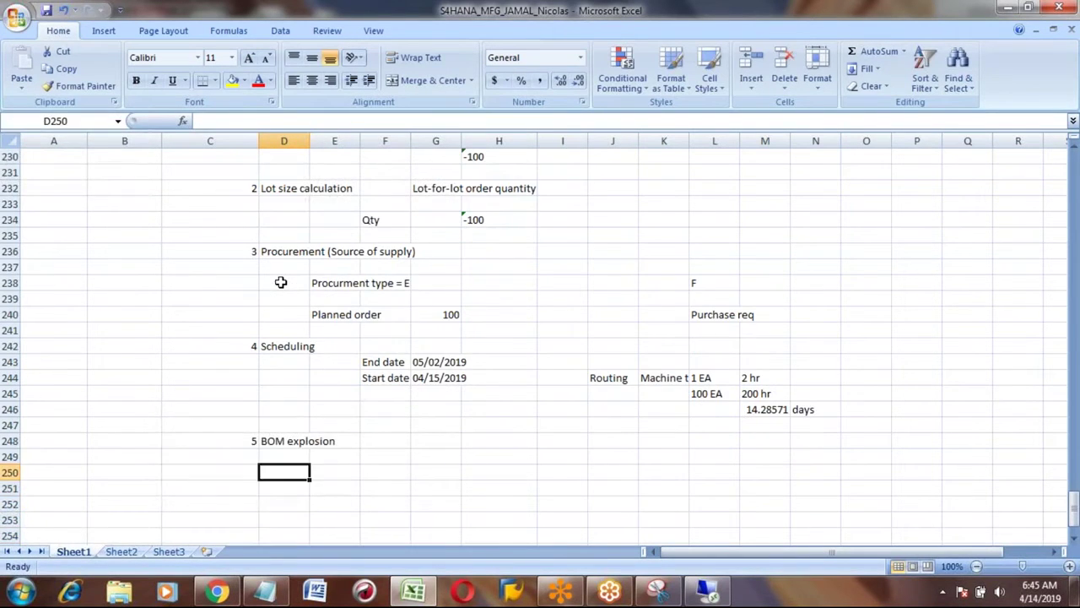
Enter HONDA_CAR in H249 as the parent material under BOM explosion.
key("Up")
key("Up")
key("Down")
key("Down")
key("Right")
key("Right")
key("Right")
key("Right")
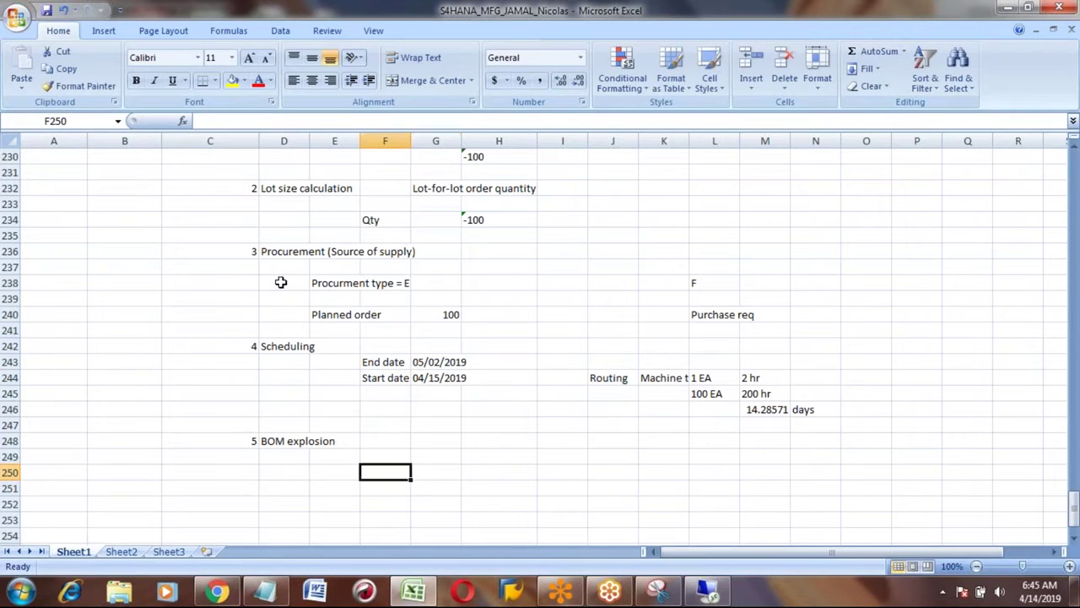
key("Up")
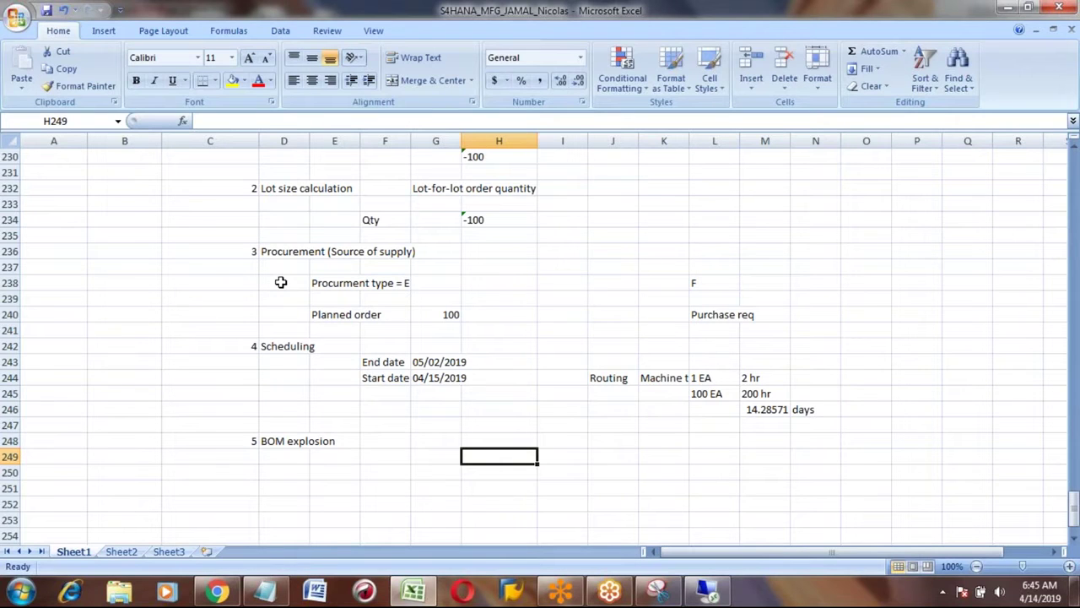
type("H")
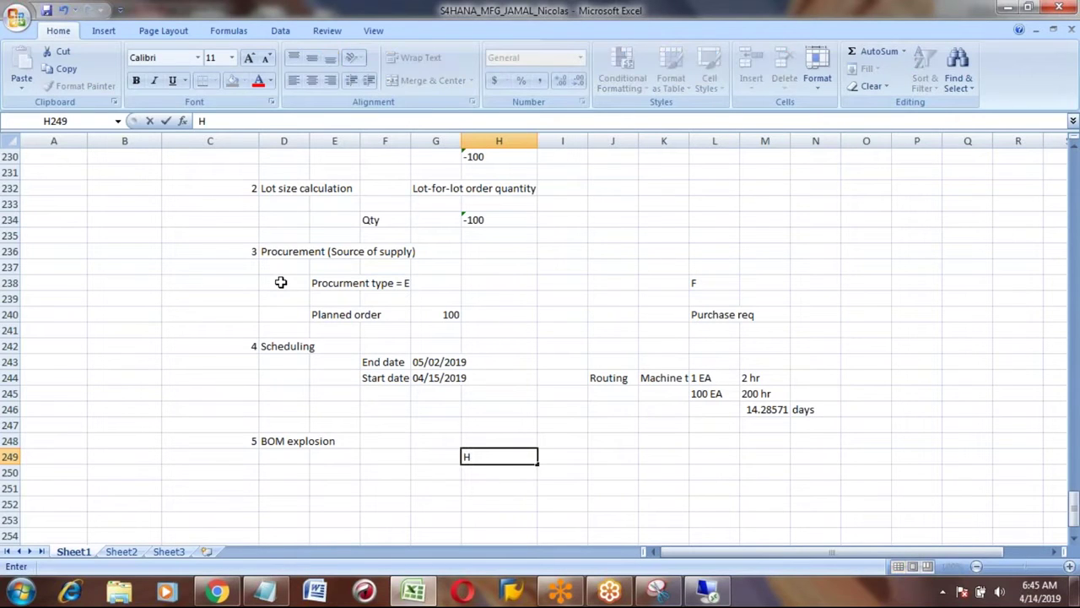
type("ONDA_CAR")
key("Return")
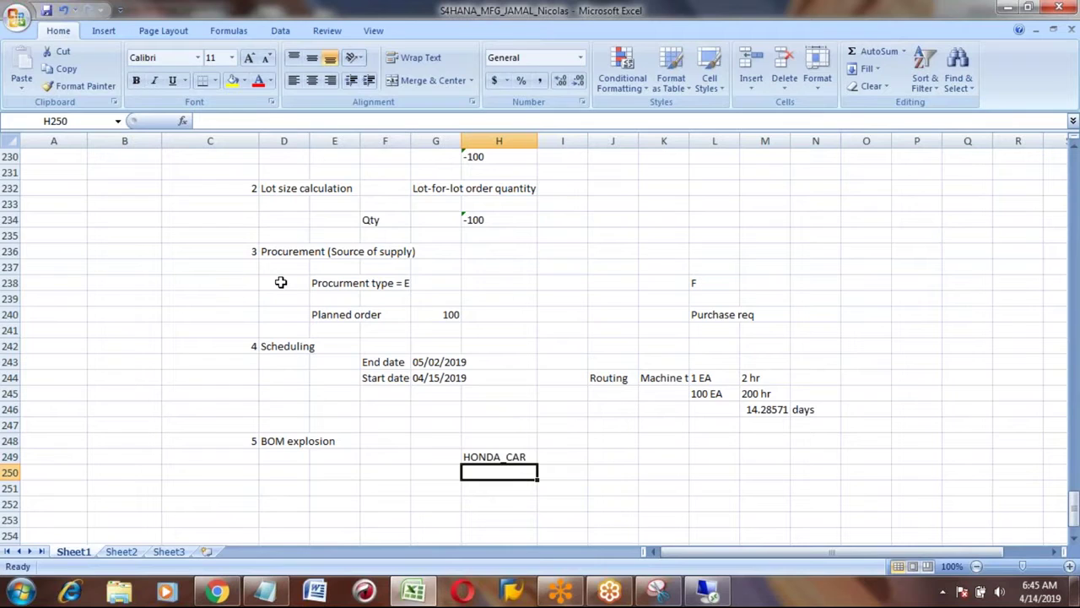
List the components ENGINE and TYRE in I250 and I251 beneath HONDA_CAR.
key("Right")
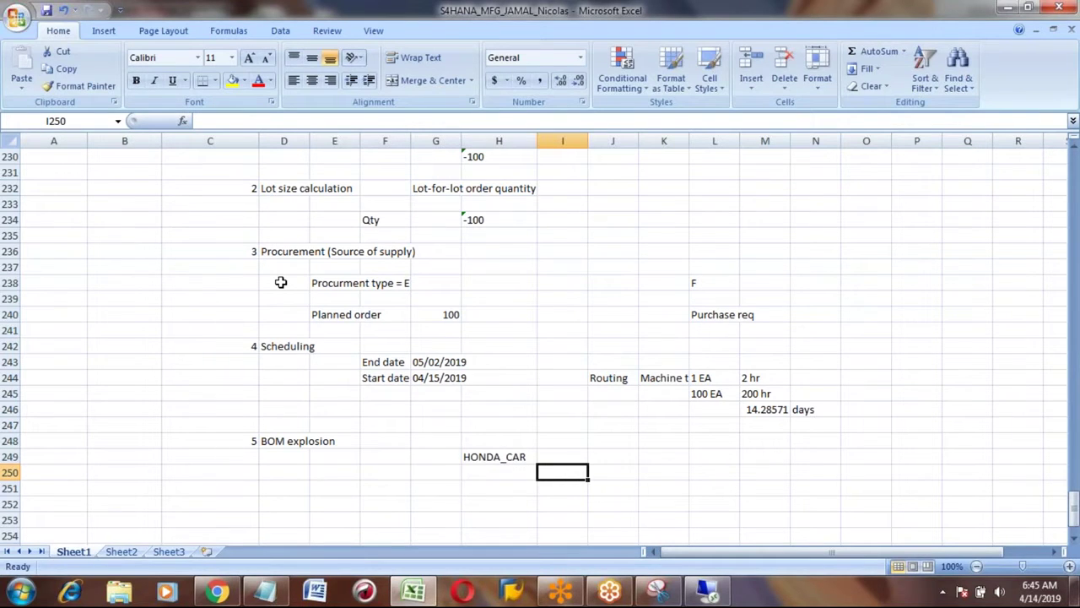
type("ENGINE")
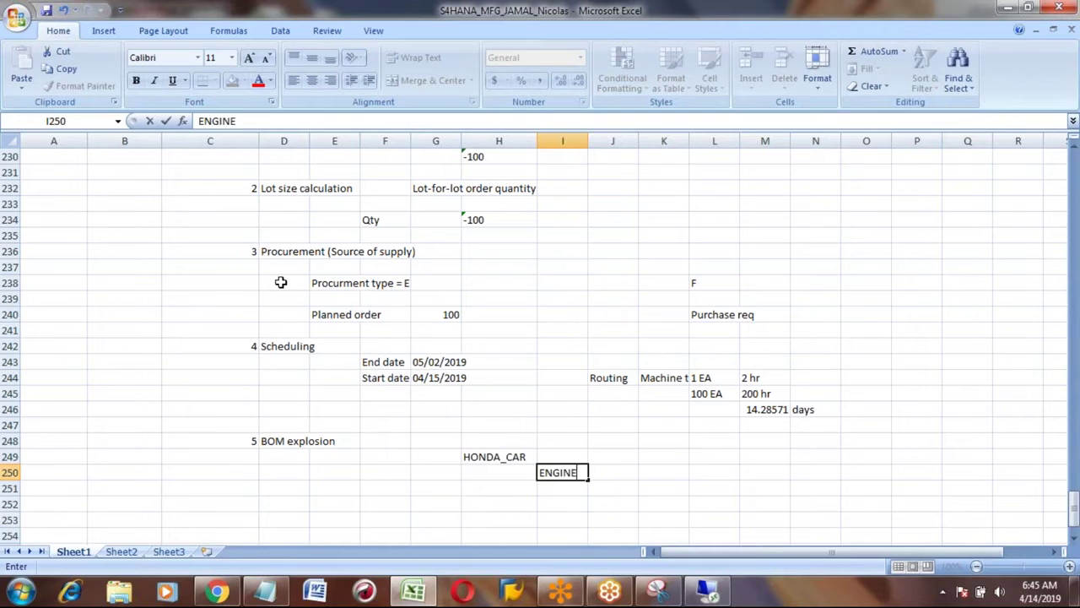
key("Return")
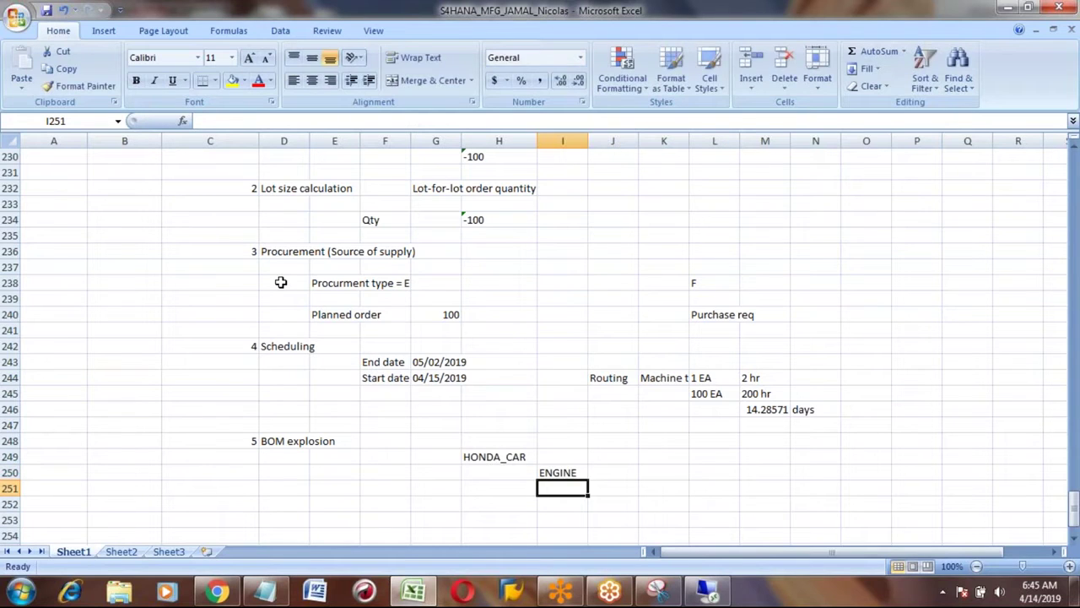
type("TYRE")
key("Return")
key("Up")
key("Up")
key("Up")
key("Left")
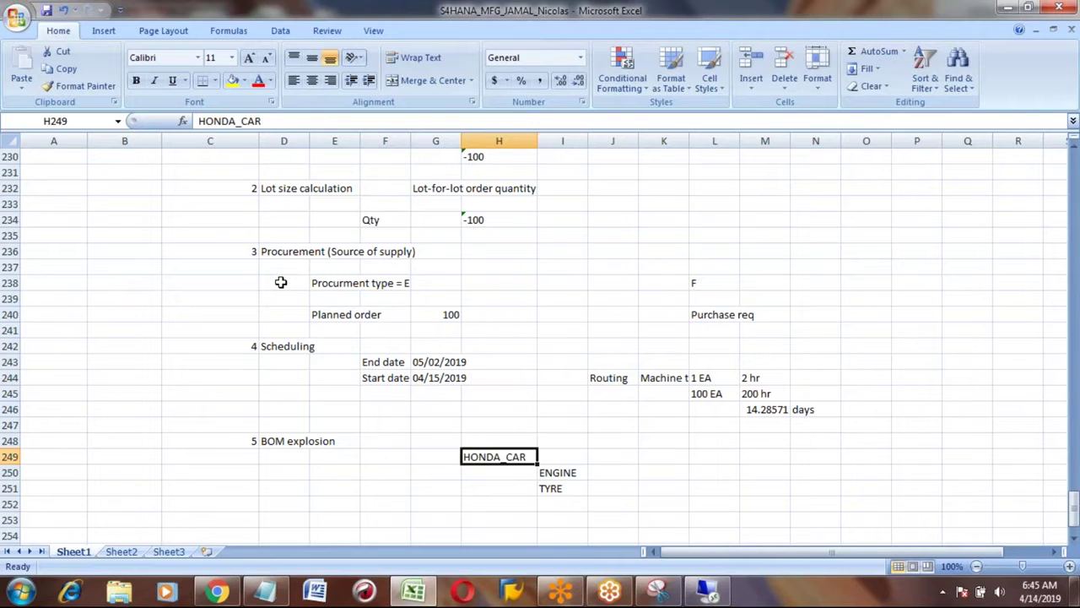
Move the TYRE component from I251 down to I253, leaving a gap below ENGINE.
key("Down")
key("Right")
key("Down")
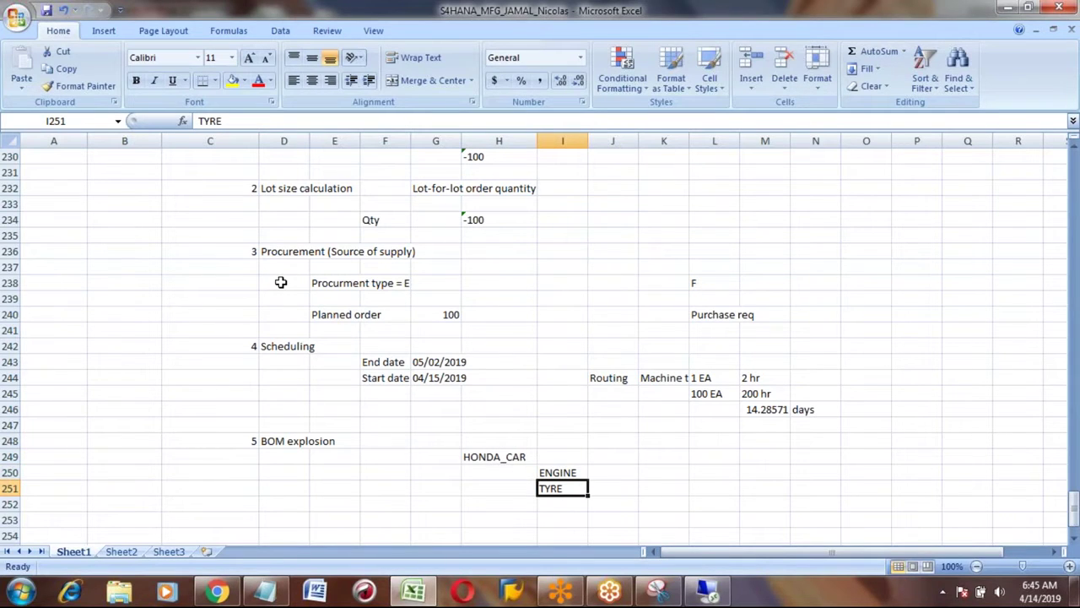
key("ctrl+c")
key("Down")
key("Down")
key("ctrl+v")
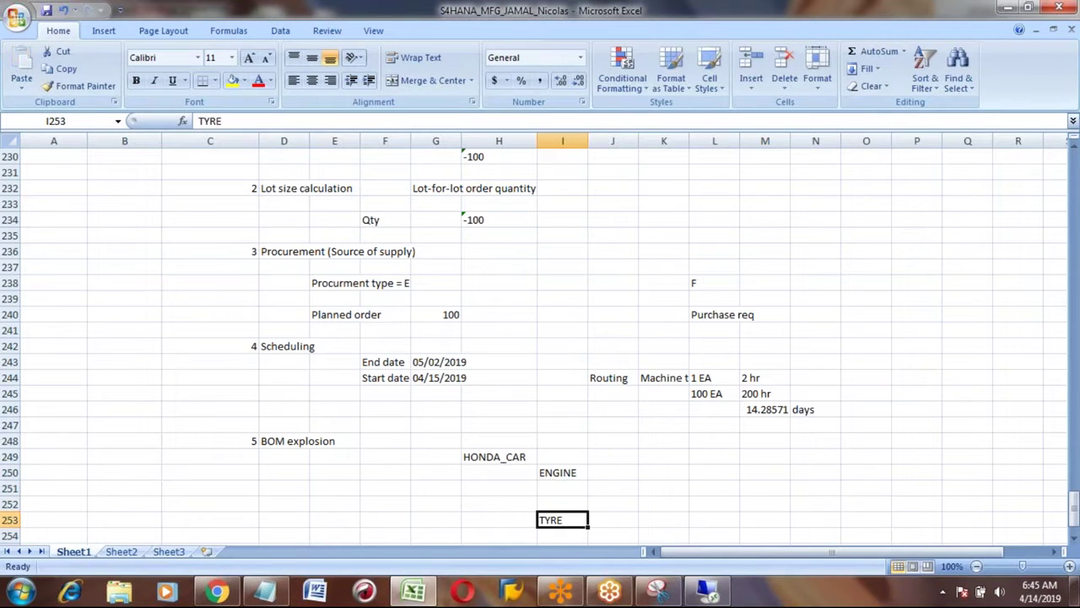
key("Up")
key("Up")
key("Up")
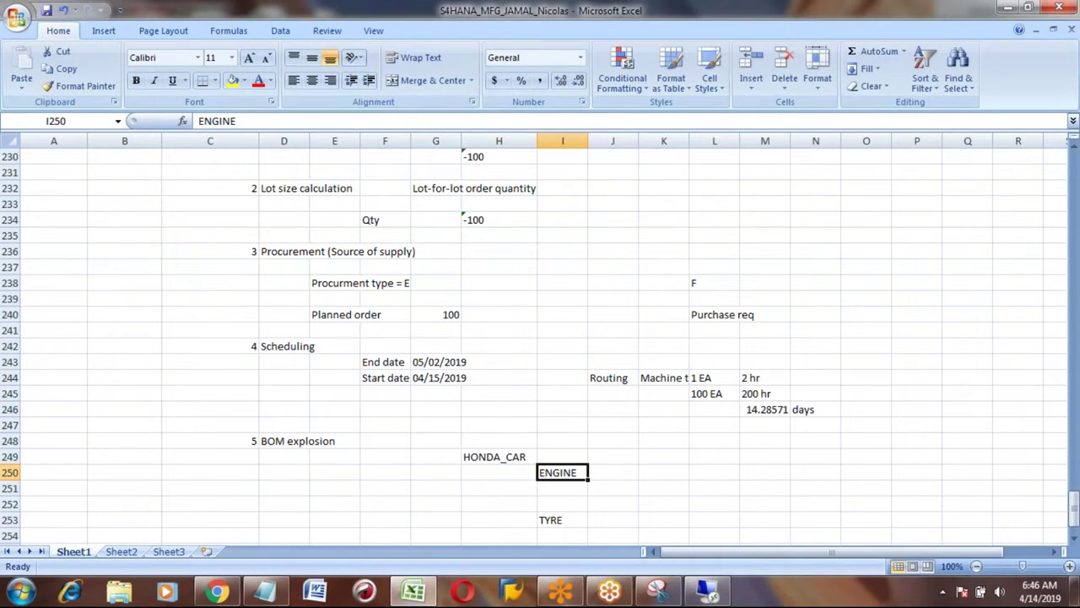
Move the TYRE component back up to I251, directly below ENGINE.
key("Down")
key("Down")
key("Down")
key("ctrl+x")
key("Up")
key("Up")
key("ctrl+v")
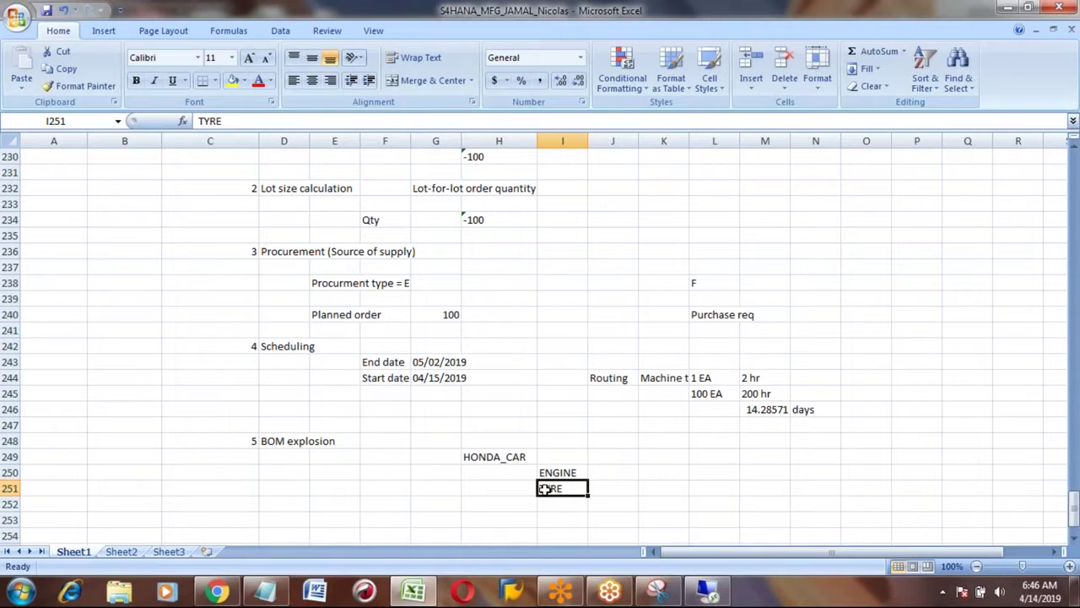
Review the BOM explosion heading, the HONDA_CAR parent and its TYRE component.
left_click(271, 438)
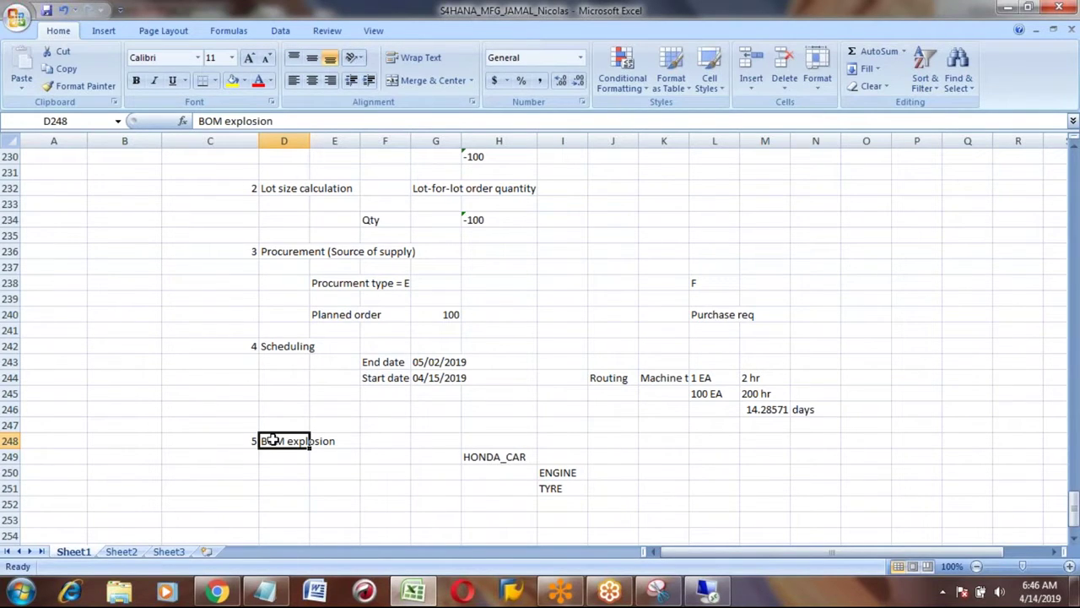
left_click(490, 456)
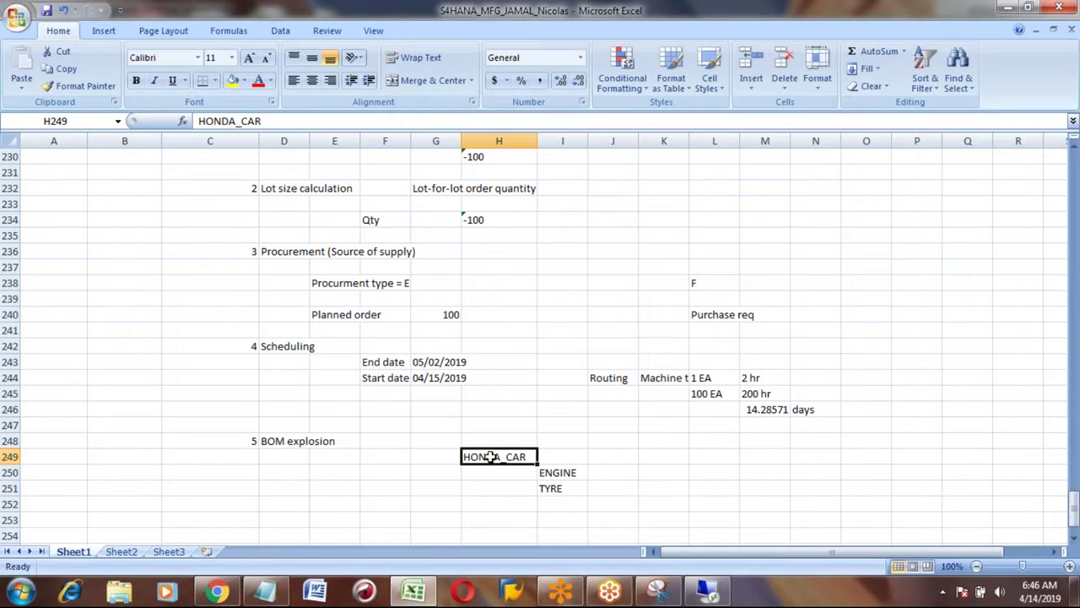
left_click(557, 489)
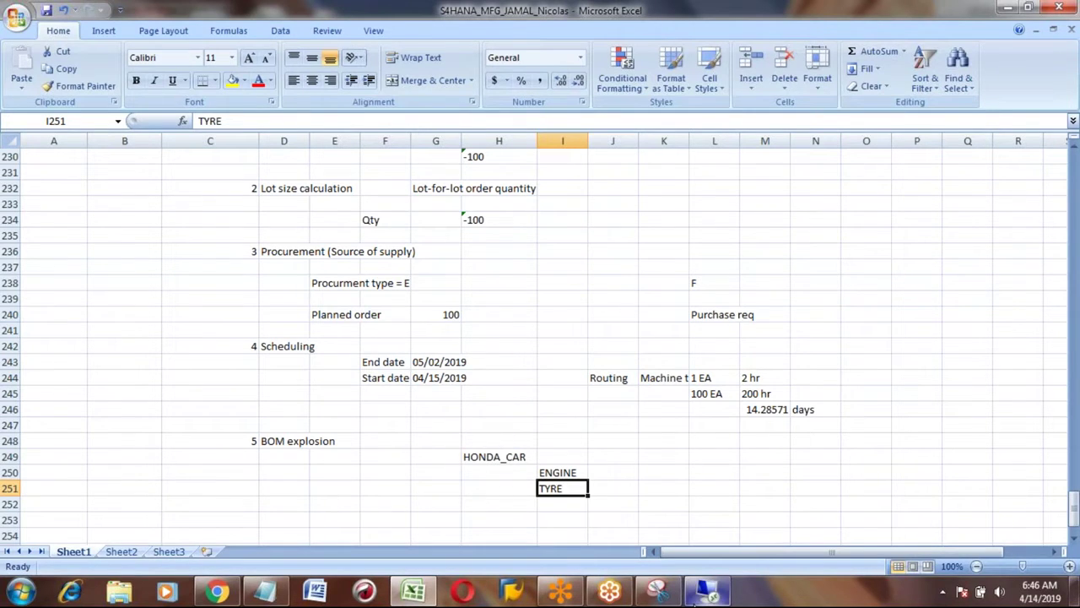
Switch to SAP in Remote Desktop and display the stock/requirements list for material HONDA_TYRE.
left_click(707, 590)
left_click(179, 138)
key("BackSpace")
key("BackSpace")
key("BackSpace")
type("car")
key("Return")
type("HONDA_tyre")
key("Return")
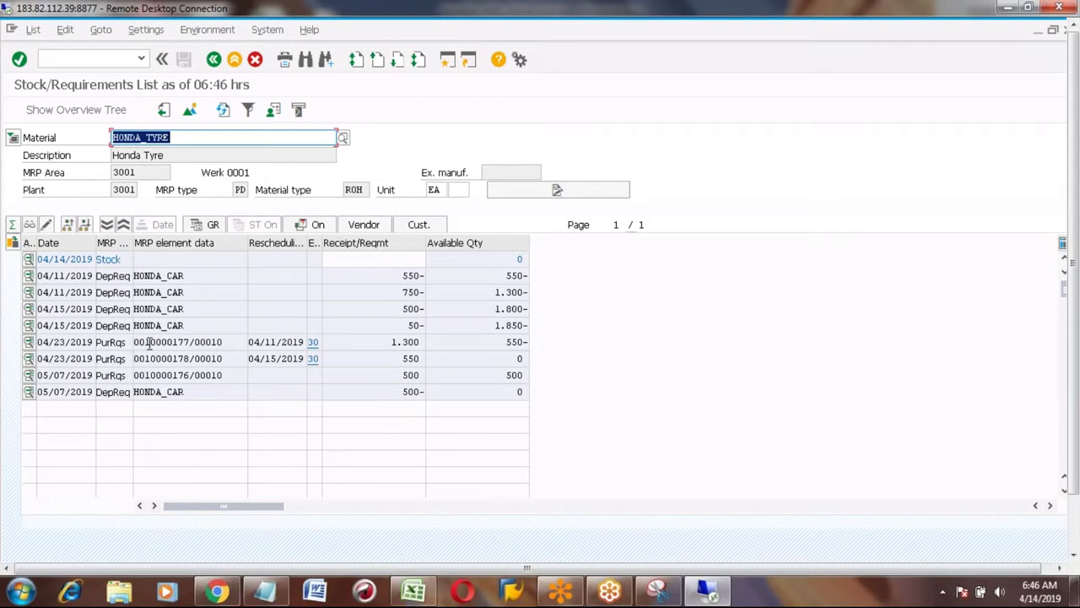
Examine the purchase requisitions dated 04/23/2019 and 05/07/2019 in the HONDA_TYRE list.
left_click(110, 342)
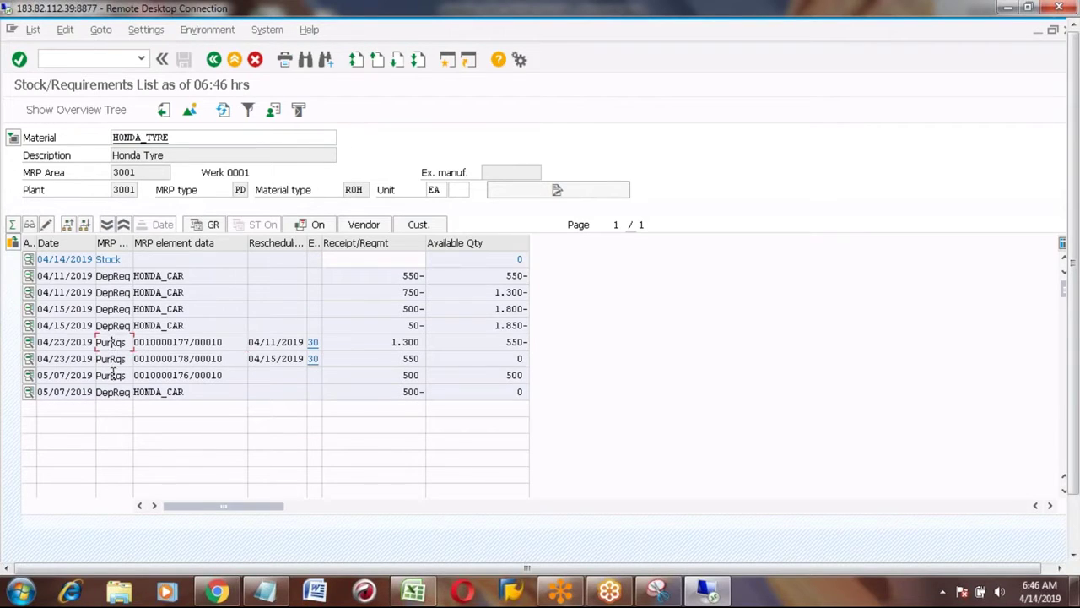
left_click(113, 375)
left_click(161, 342)
Change the stock/requirements list back to material HONDA_CAR.
left_click(183, 137)
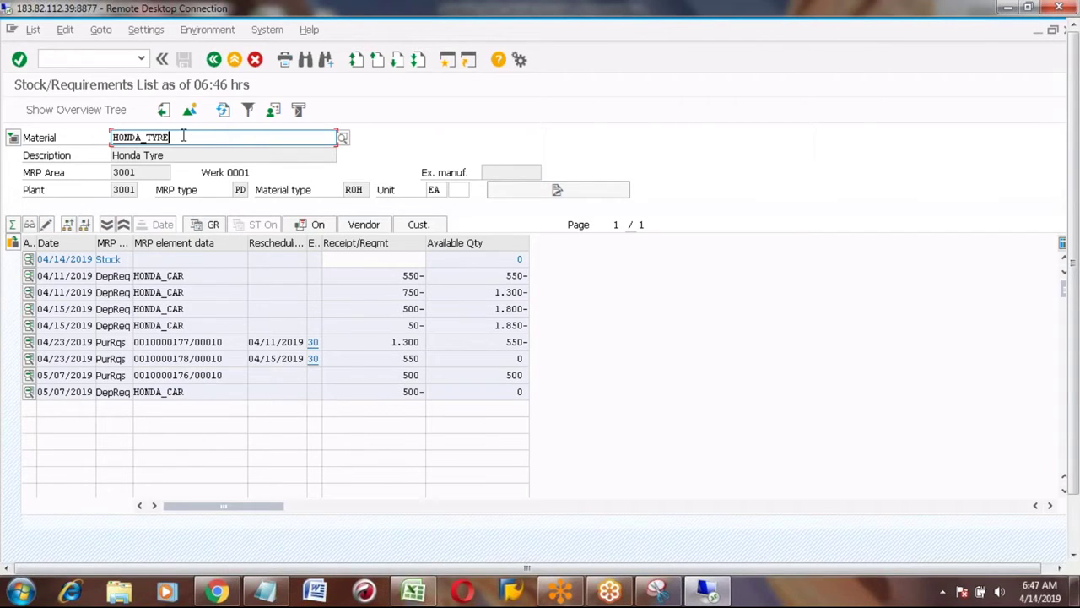
key("BackSpace")
key("BackSpace")
key("BackSpace")
key("BackSpace")
type("car")
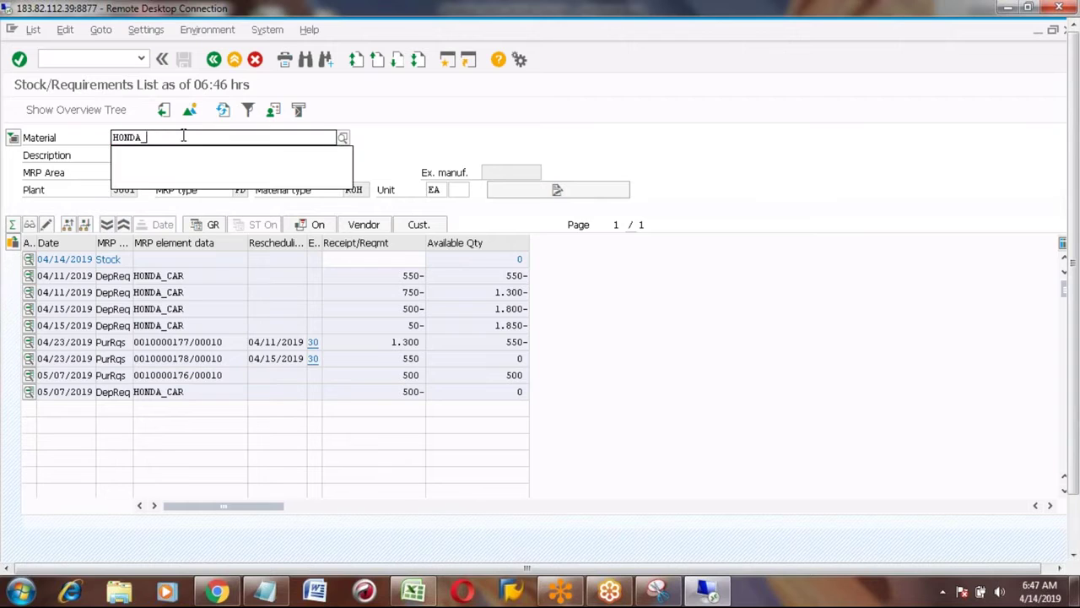
key("Return")
key("Return")
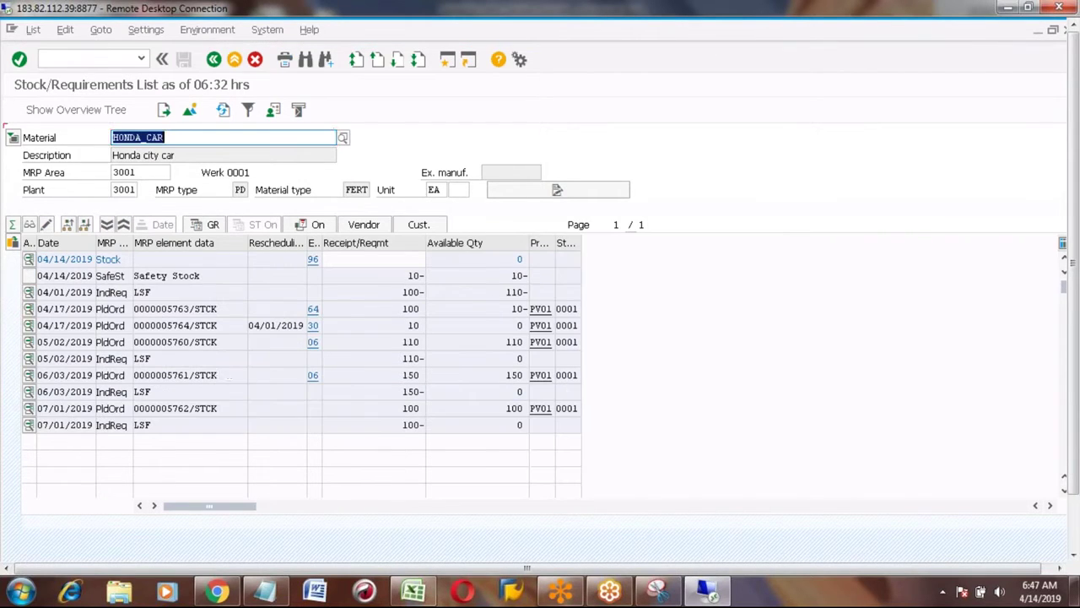
Examine the first planned order dated 04/17/2019 in the HONDA_CAR stock/requirements list.
left_click(109, 308)
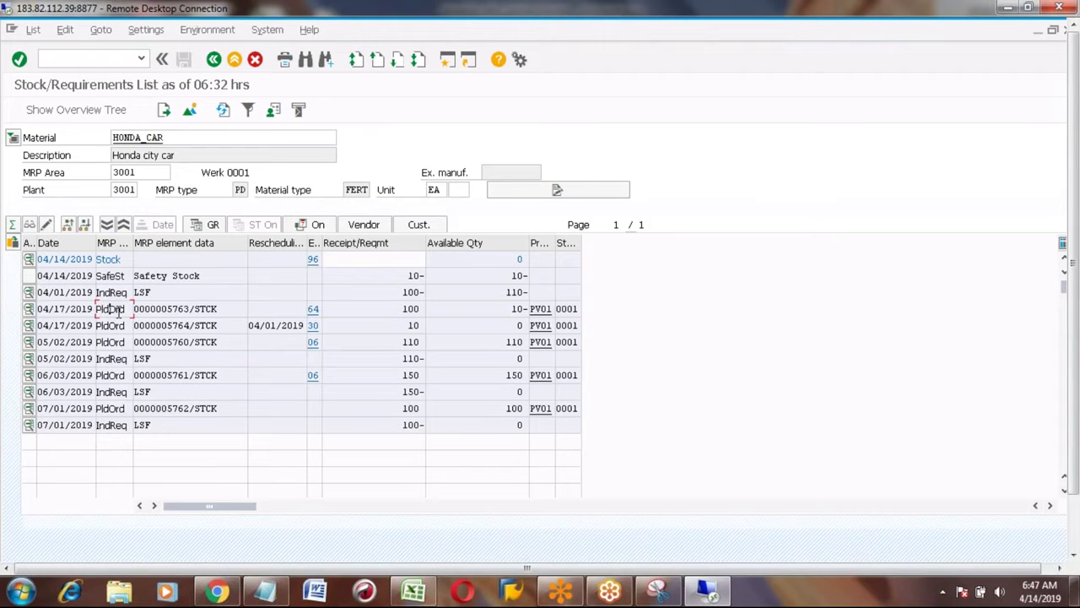
key("shift+Left")
key("shift+Left")
key("shift+Left")
key("shift+Left")
key("shift+Left")
key("shift+Left")
Display the HONDA_TYRE stock/requirements list again and examine its first purchase requisition dated 04/23/2019.
left_click(211, 135)
key("BackSpace")
key("BackSpace")
key("BackSpace")
type("CAR")
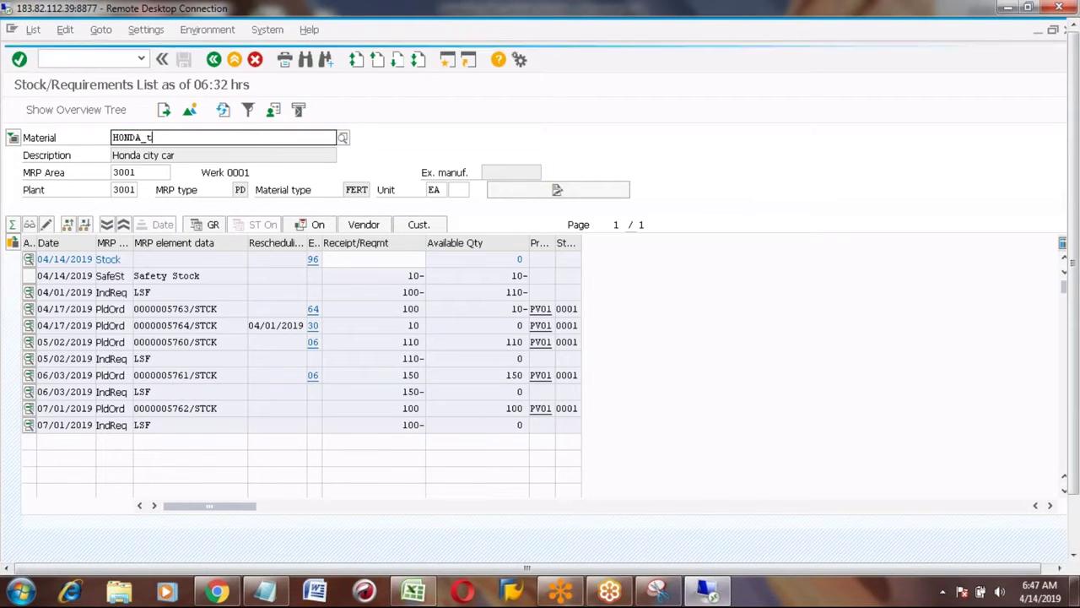
key("Return")
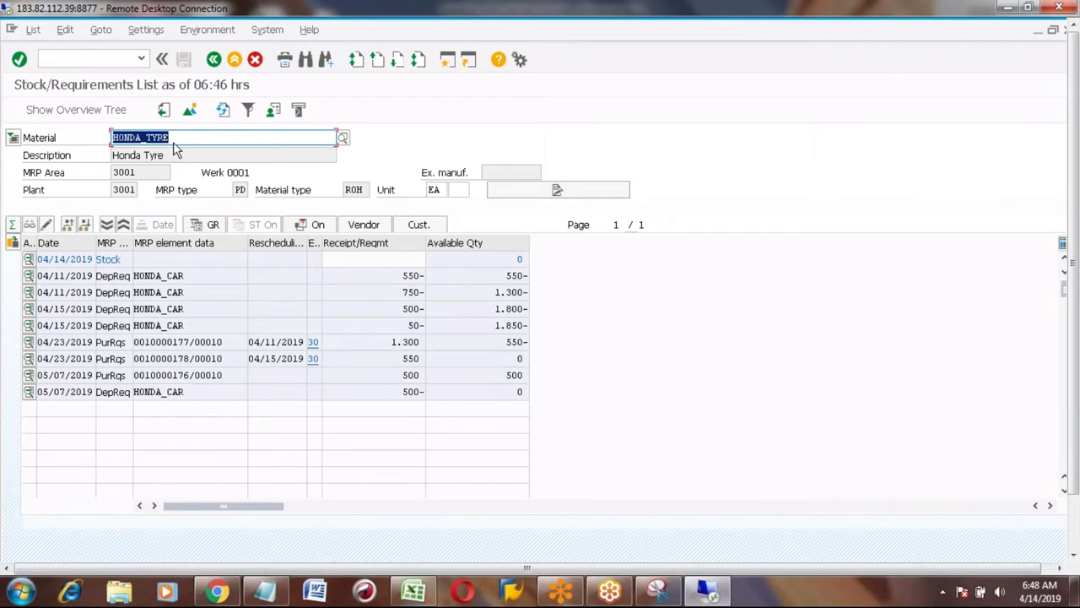
key("End")
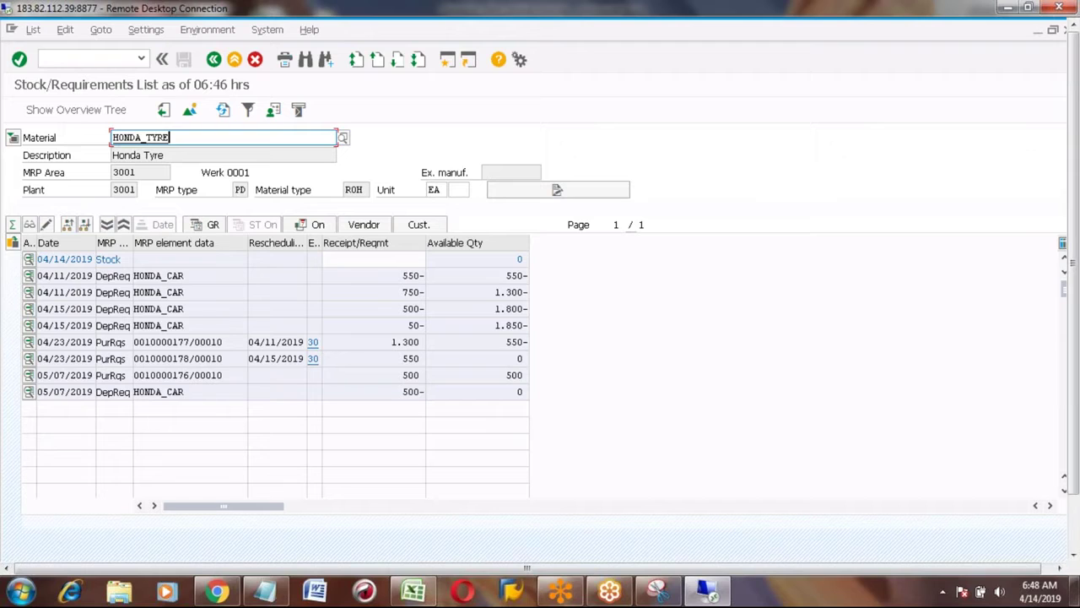
left_click(184, 341)
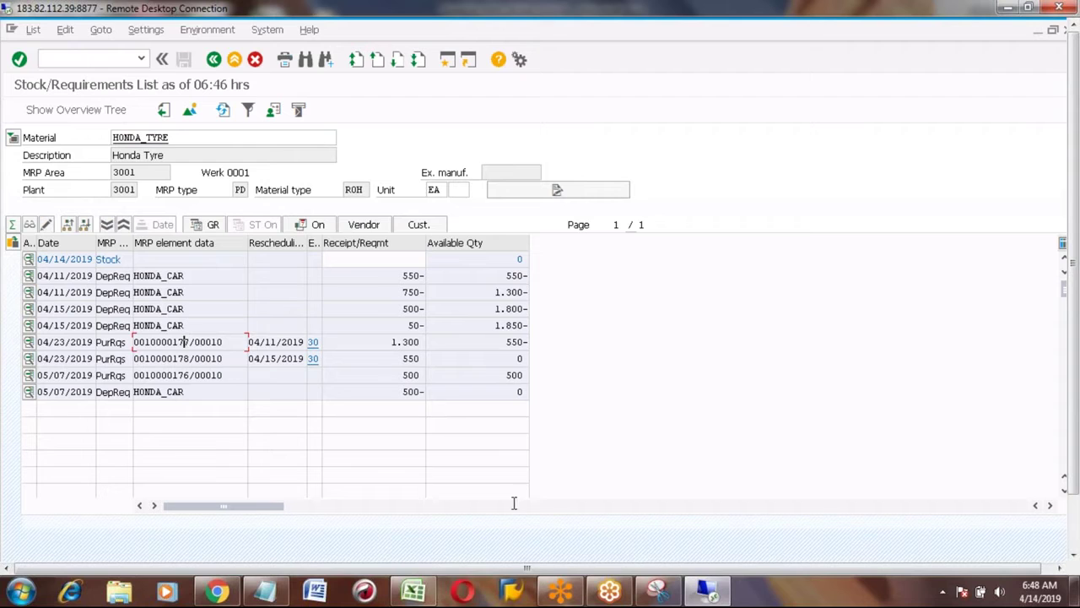
Return to the Excel notes and review the BOM explosion step with HONDA_CAR, ENGINE and TYRE.
left_click(708, 594)
left_click(284, 440)
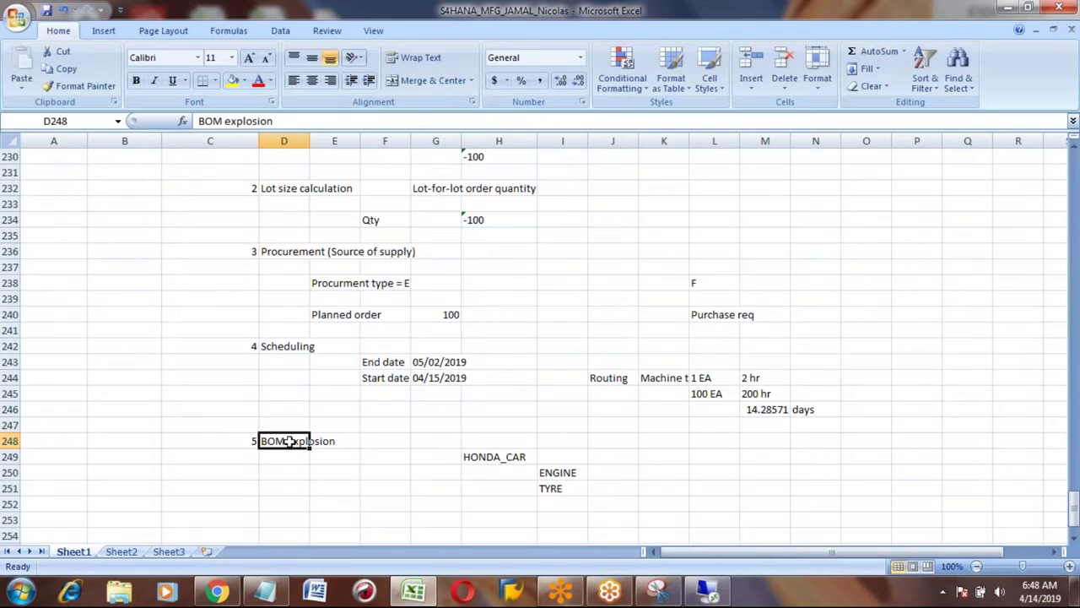
left_click(560, 473)
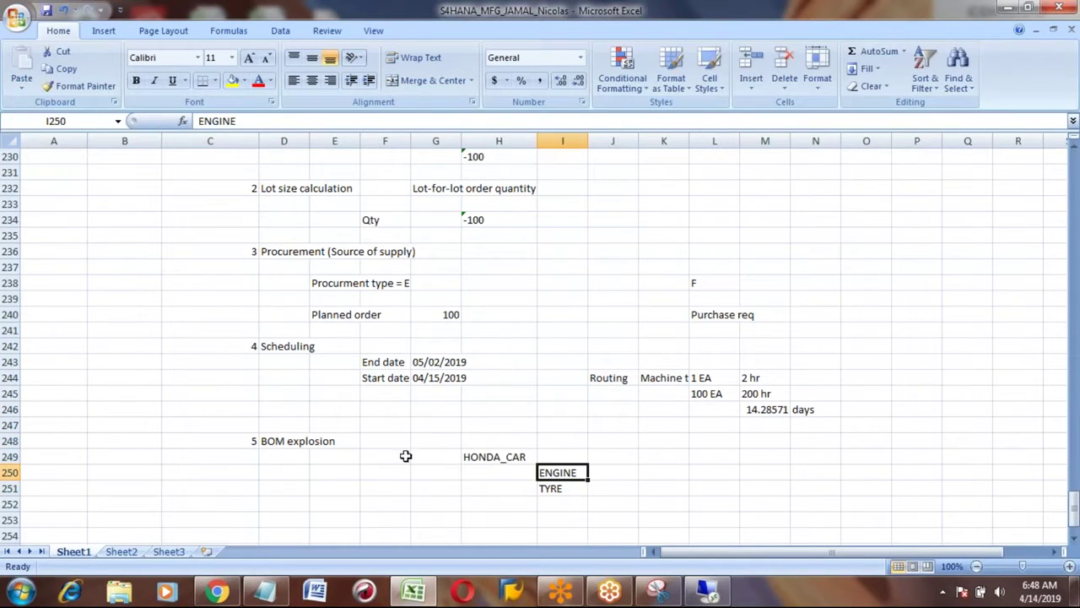
left_click(490, 458)
left_click(556, 475)
key("Down")
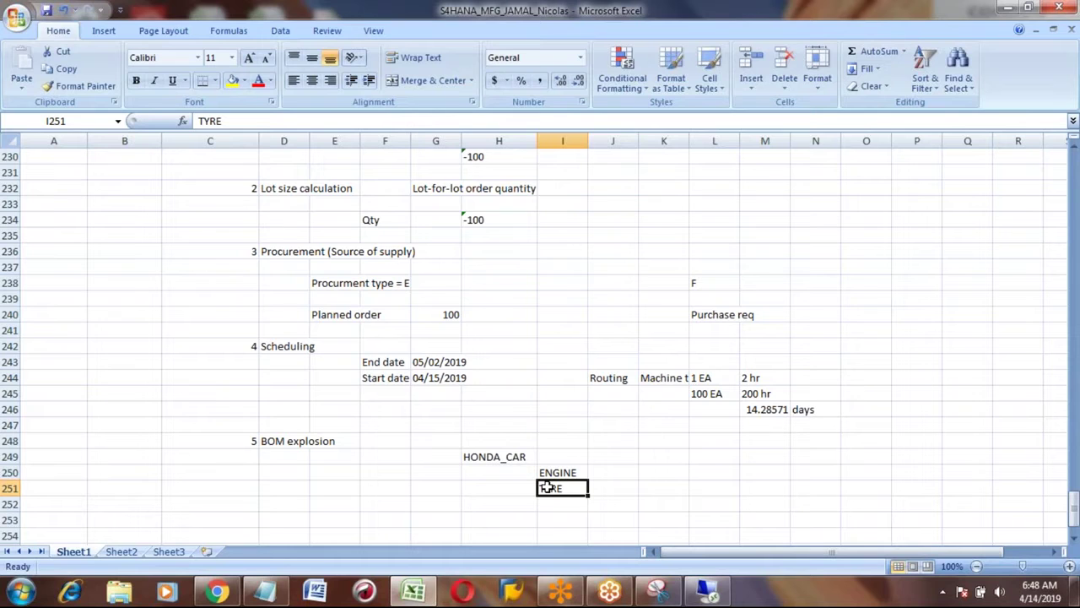
Review the MRP run notes upward from Lot size calculation to the MRP run steps heading.
left_click(233, 184)
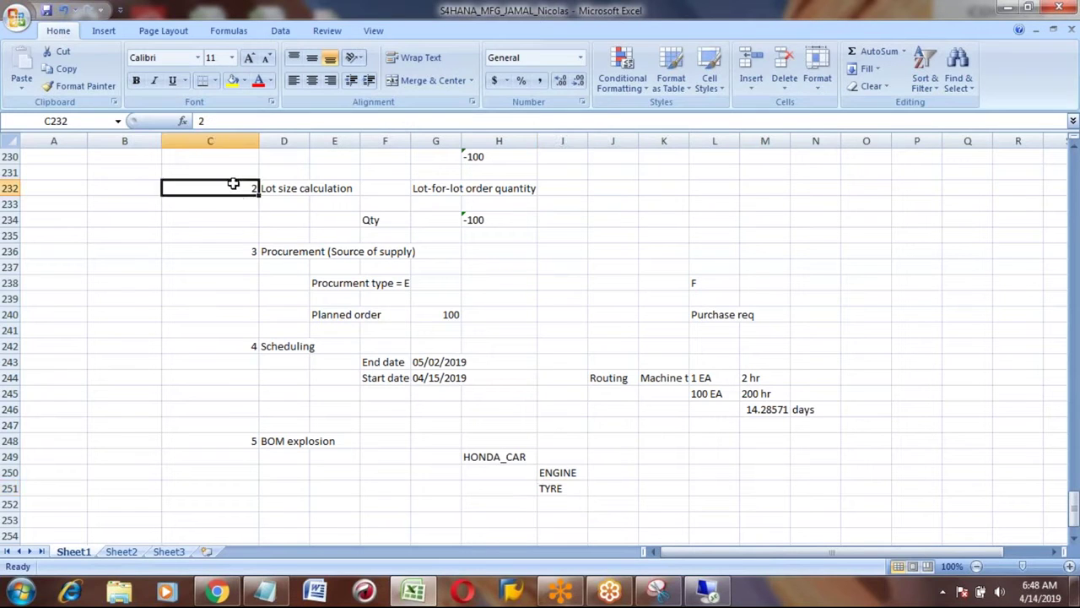
key("Up")
key("Up")
key("Up")
key("Up")
key("Up")
key("Up")
key("Up")
key("Up")
key("Up")
key("Up")
key("Up")
key("Up")
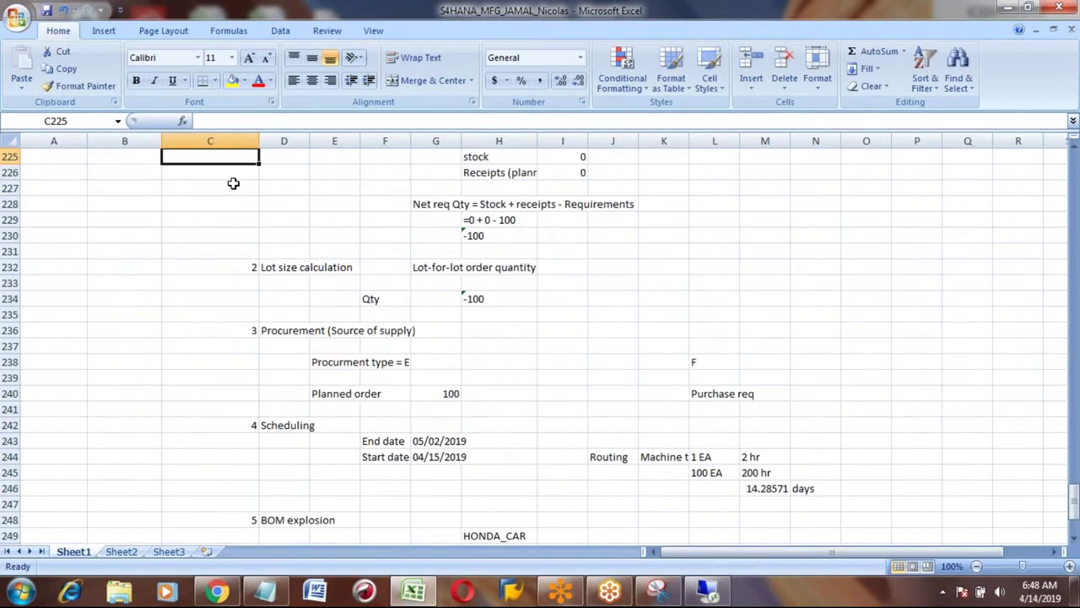
Review the MRP run steps in the notes from Net requirement calculation down to Scheduling.
left_click(284, 187)
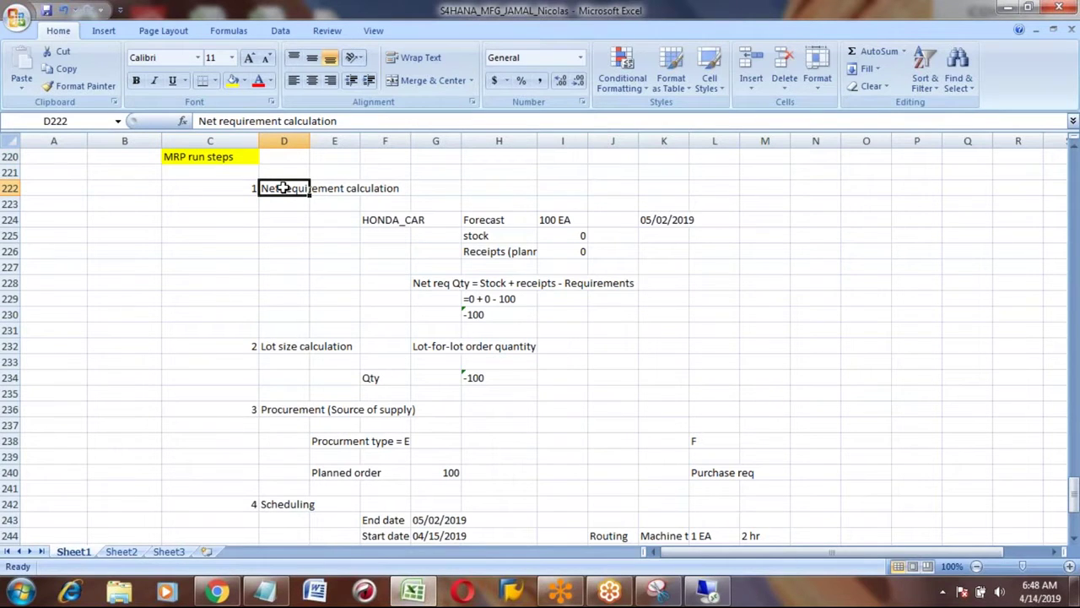
key("shift+Down")
key("shift+Down")
key("shift+Down")
key("shift+Down")
key("shift+Down")
key("shift+Down")
key("shift+Down")
key("shift+Down")
key("shift+Down")
key("shift+Down")
key("shift+Down")
key("shift+Down")
key("shift+Down")
key("shift+Down")
key("shift+Down")
key("shift+Down")
key("shift+Down")
key("shift+Down")
key("shift+Down")
key("shift+Down")
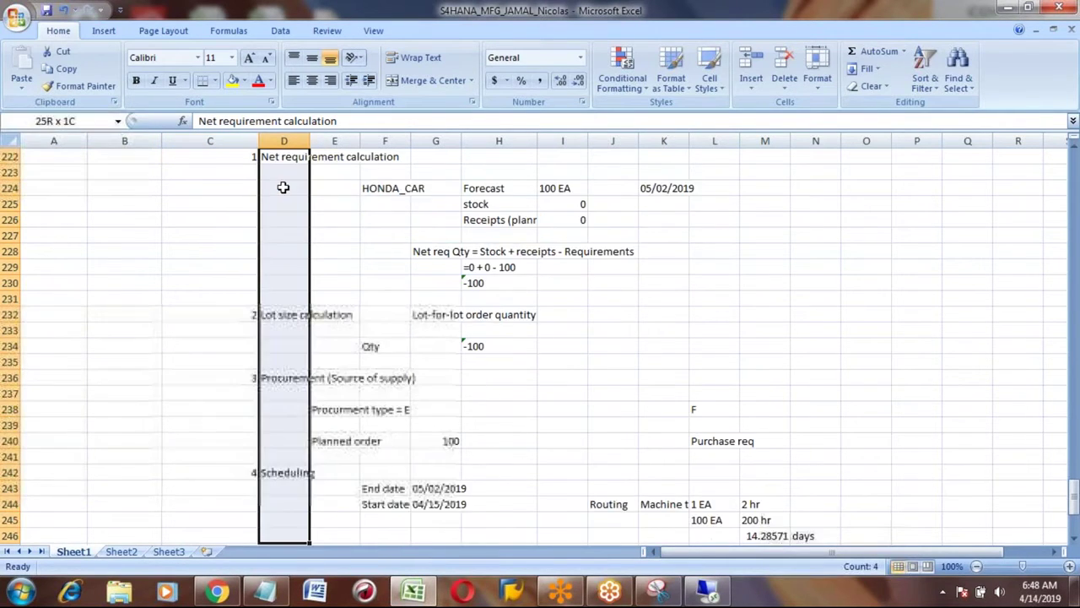
key("shift+Down")
key("shift+Down")
Review the notes from the procurement type line through Scheduling to the BOM explosion heading.
left_click(327, 374)
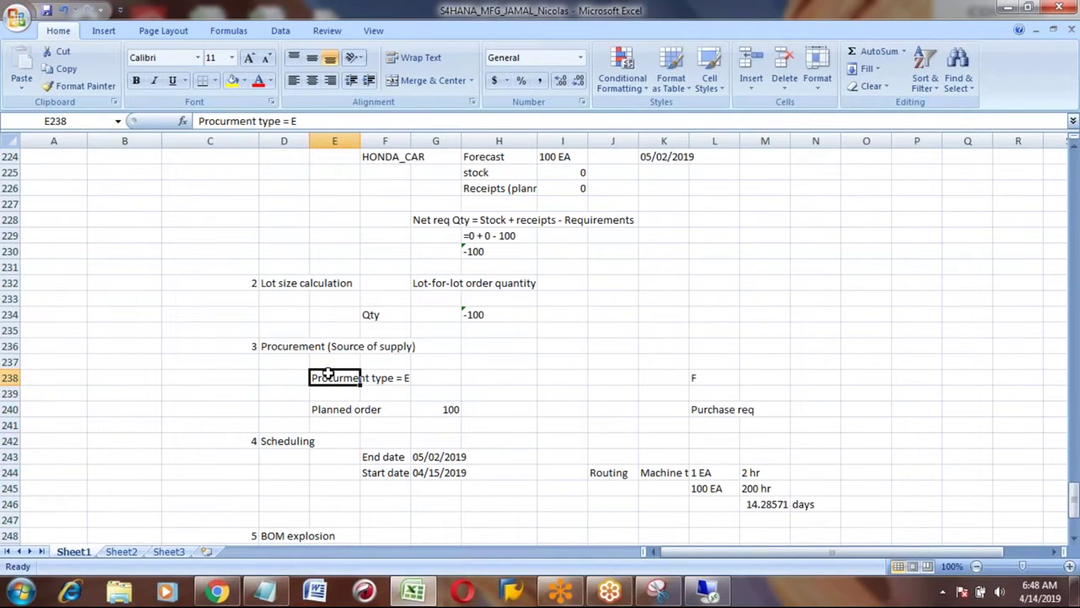
key("Down")
key("Down")
key("Down")
key("Down")
key("Down")
key("Down")
key("Down")
key("Down")
key("Down")
key("Down")
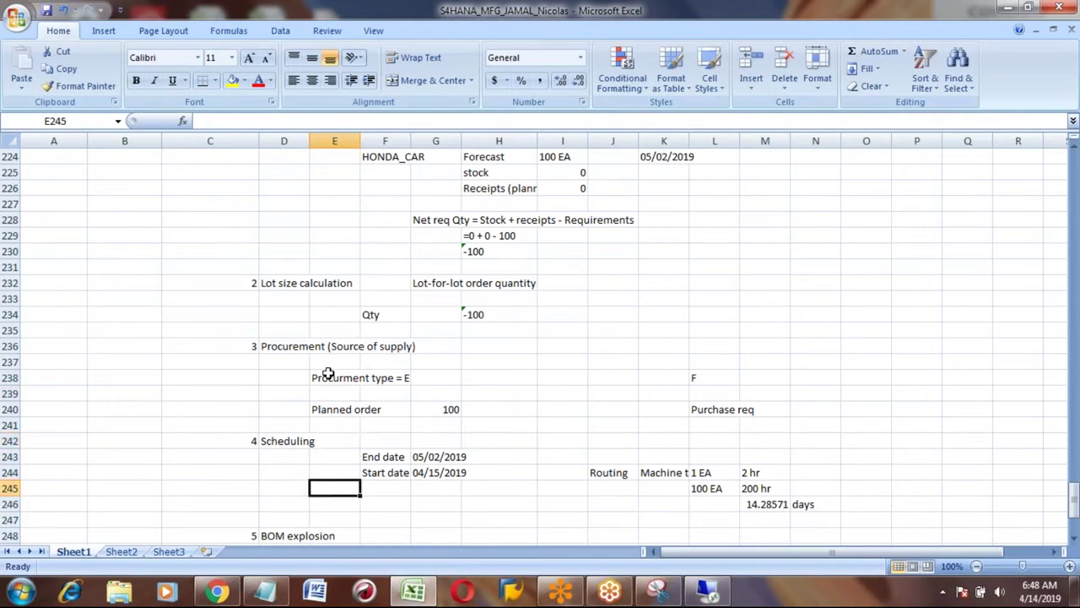
key("Down")
key("Down")
key("Down")
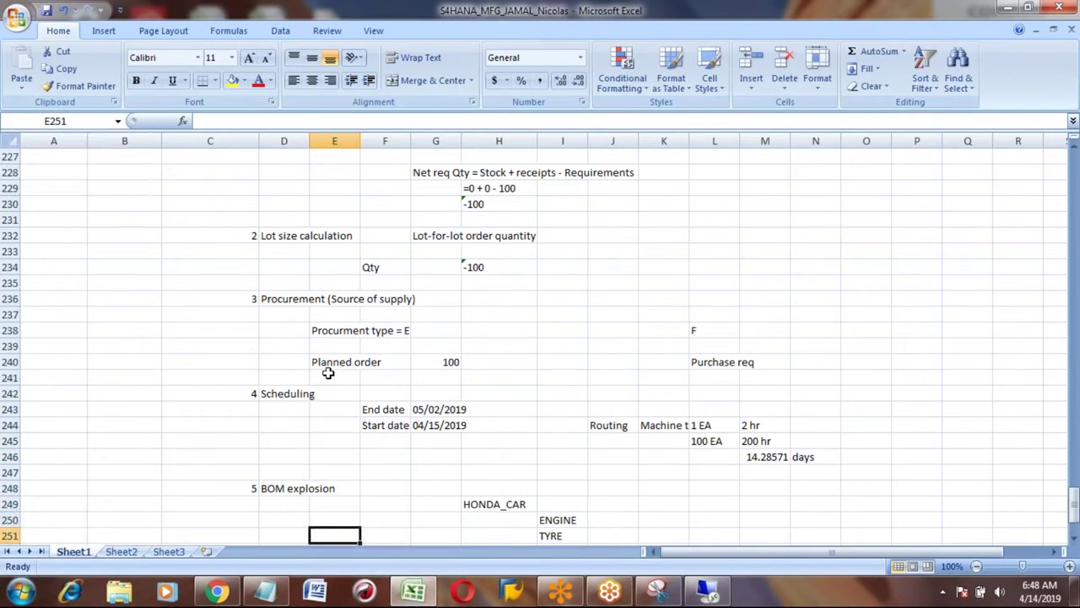
left_click(265, 488)
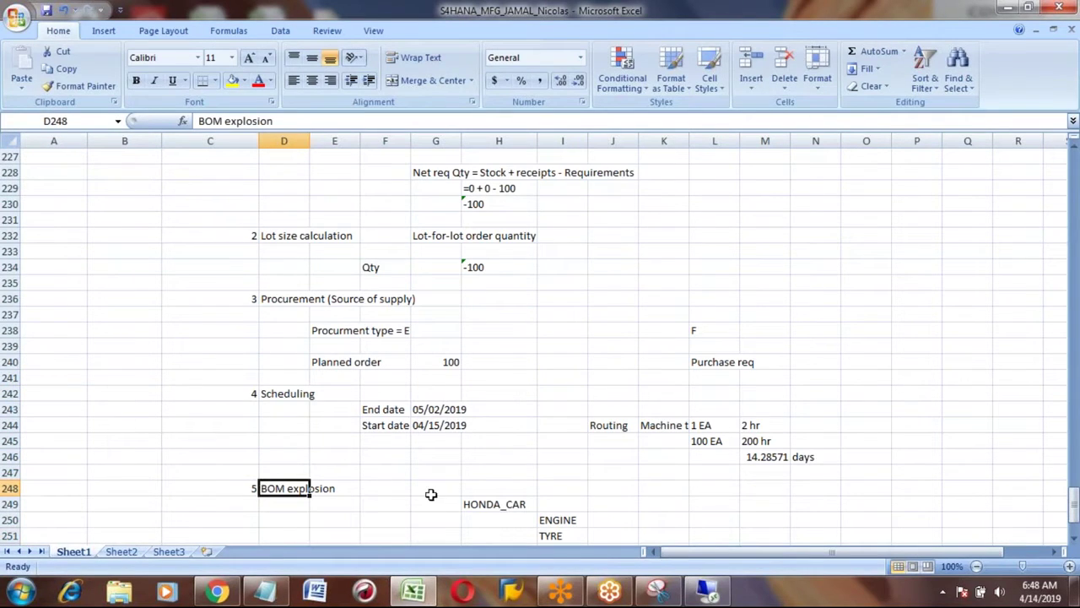
Delete the ENGINE entry from the BOM explosion notes and review the HONDA_CAR and TYRE entries.
left_click(550, 518)
left_click_drag(551, 518, 552, 517)
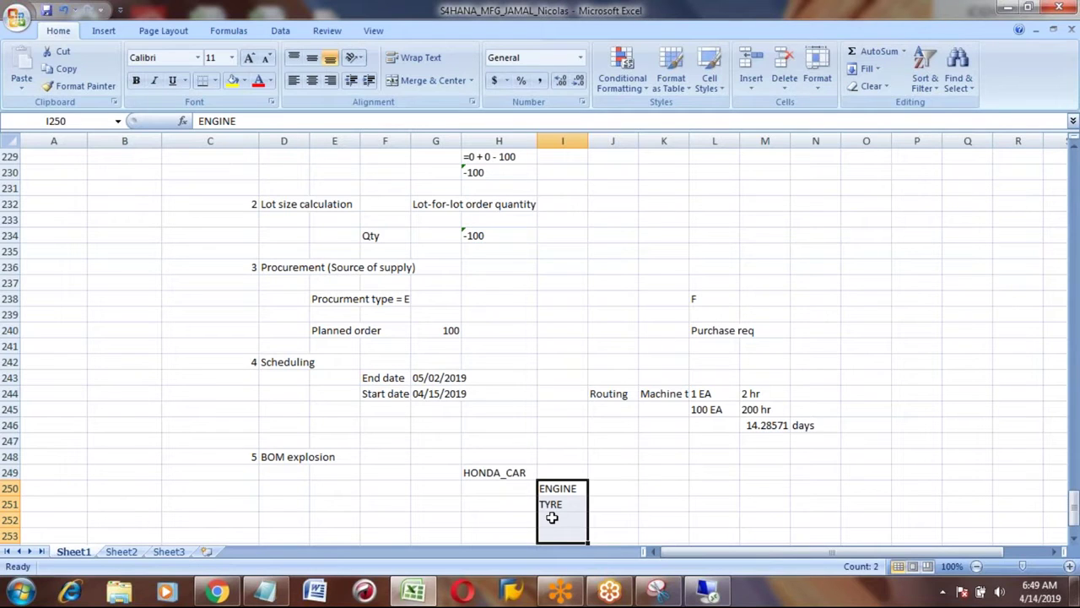
left_click(557, 489)
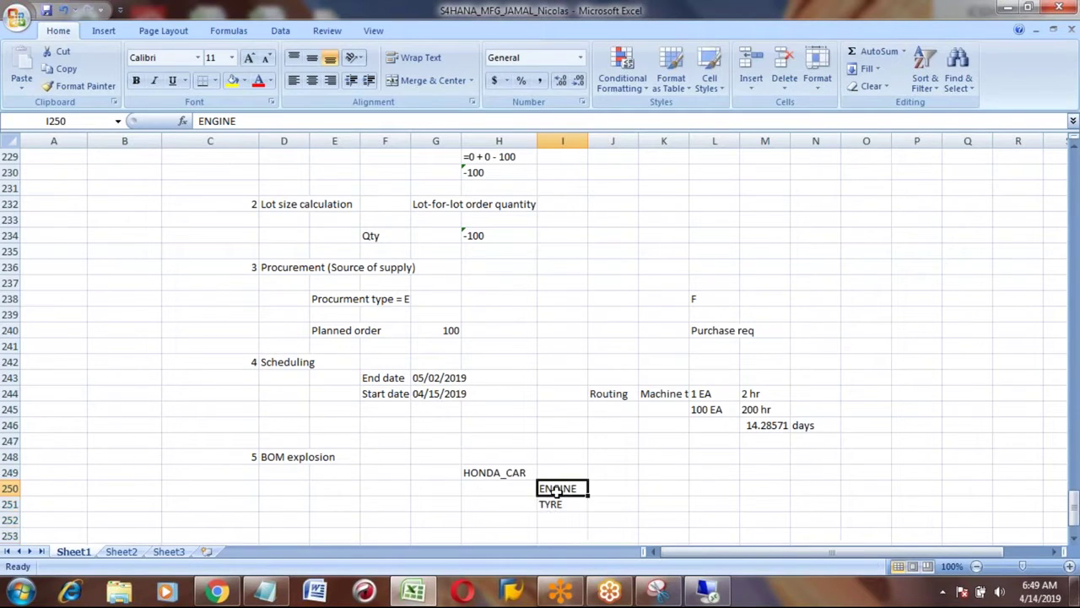
key("Delete")
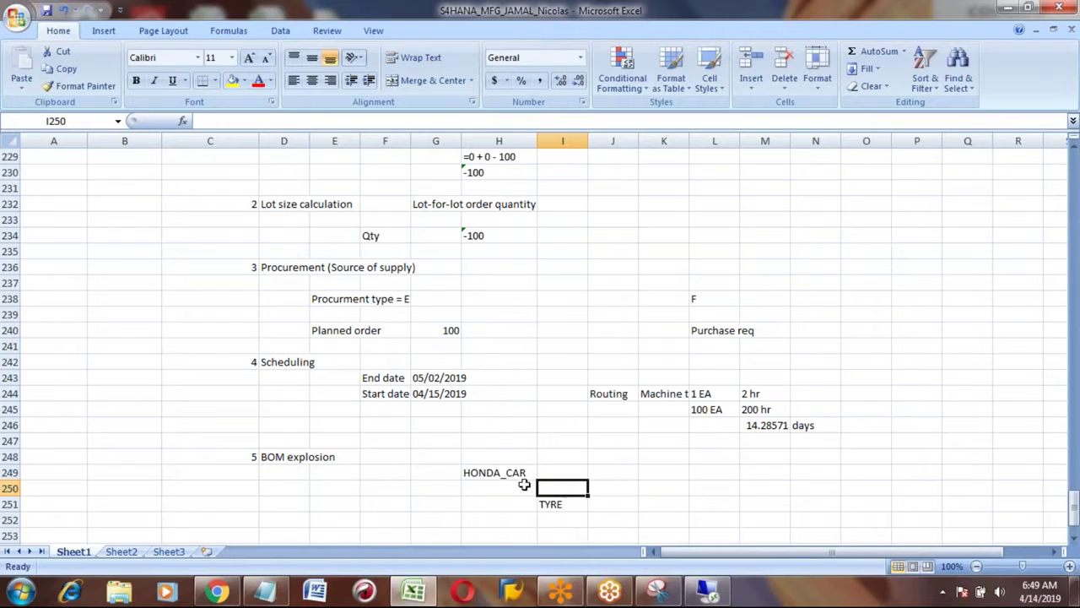
left_click(488, 473)
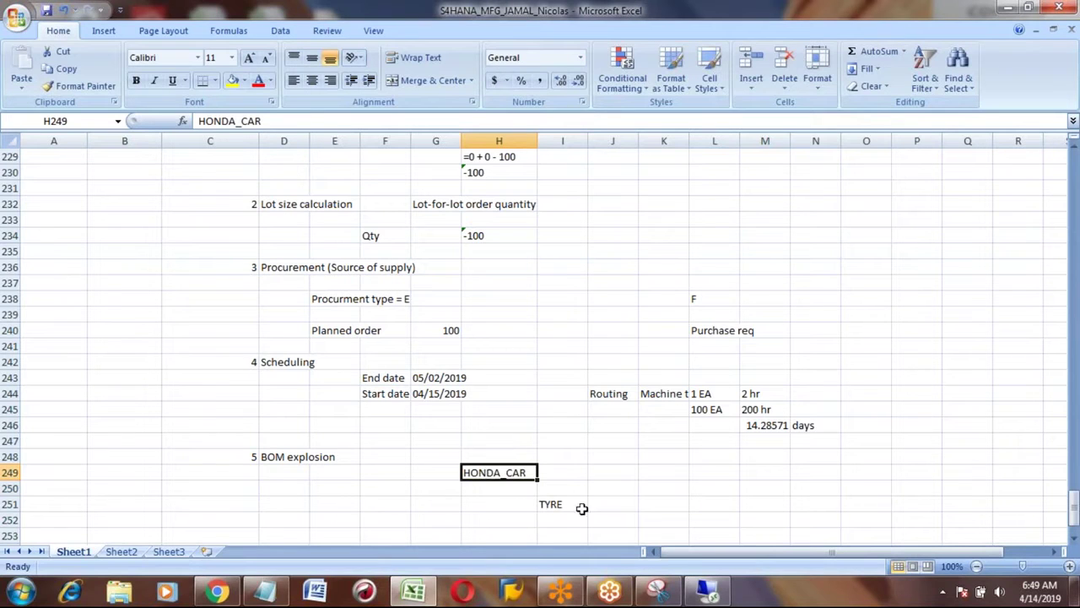
left_click(555, 506)
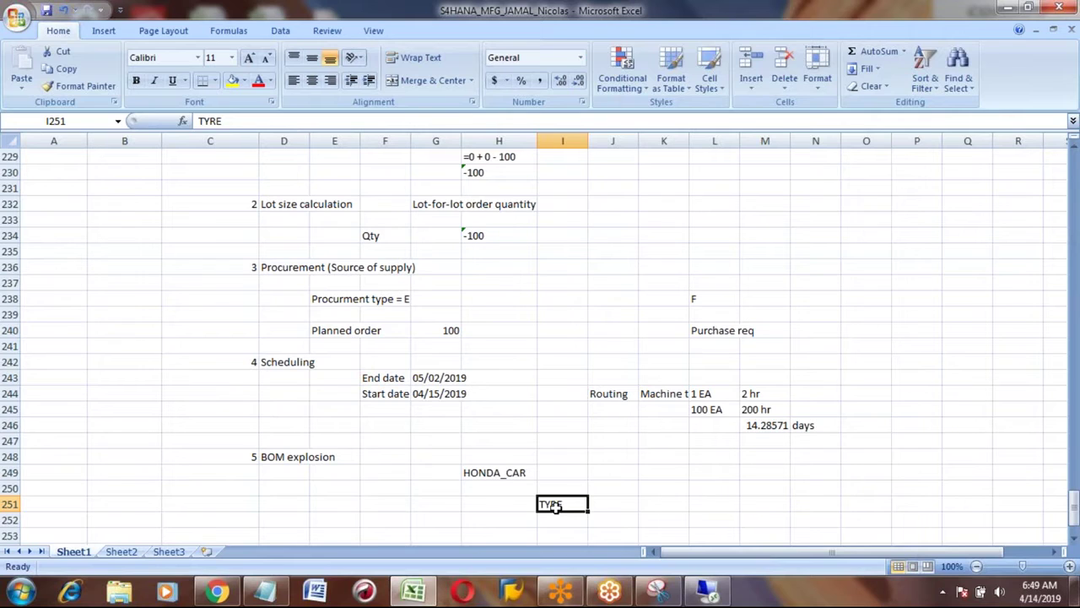
left_click(497, 466)
left_click(551, 504)
Switch to the MRP Live window in the remote SAP session and go back from the results to its planning selection screen.
left_click(709, 591)
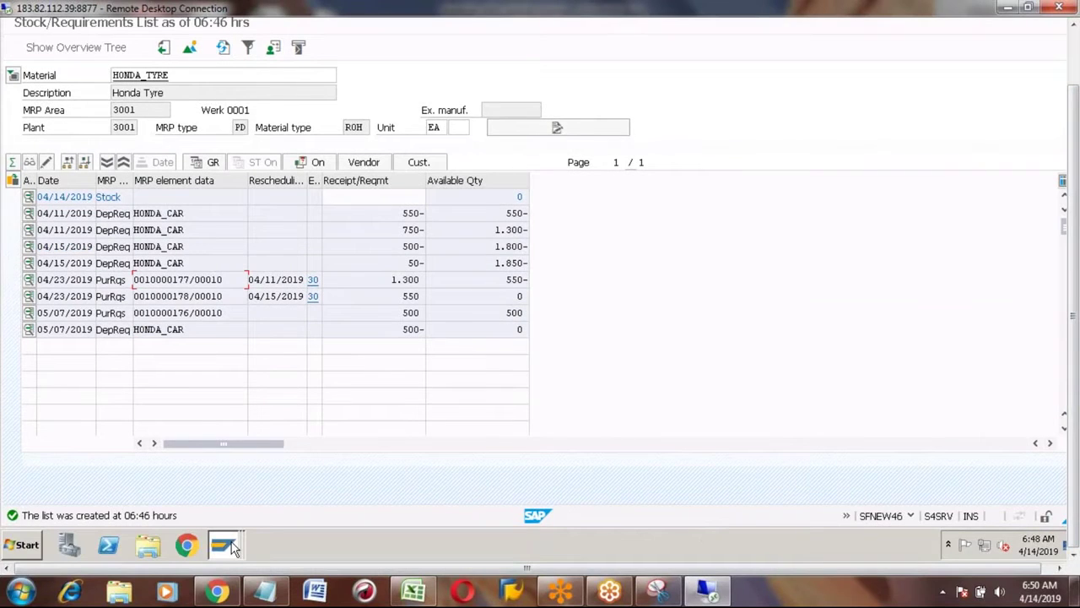
mouse_move(232, 545)
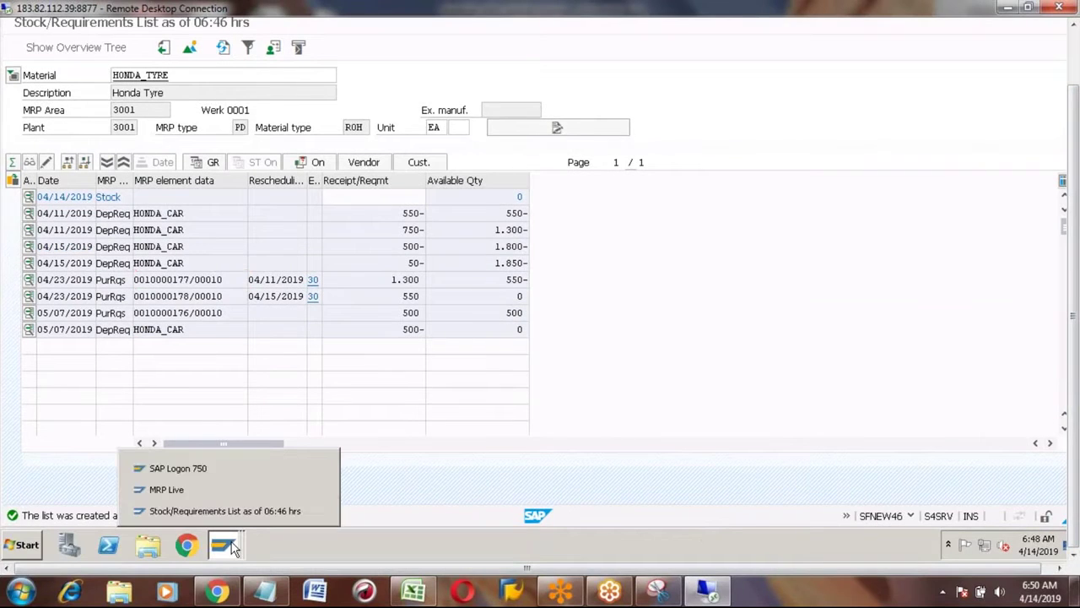
left_click(195, 489)
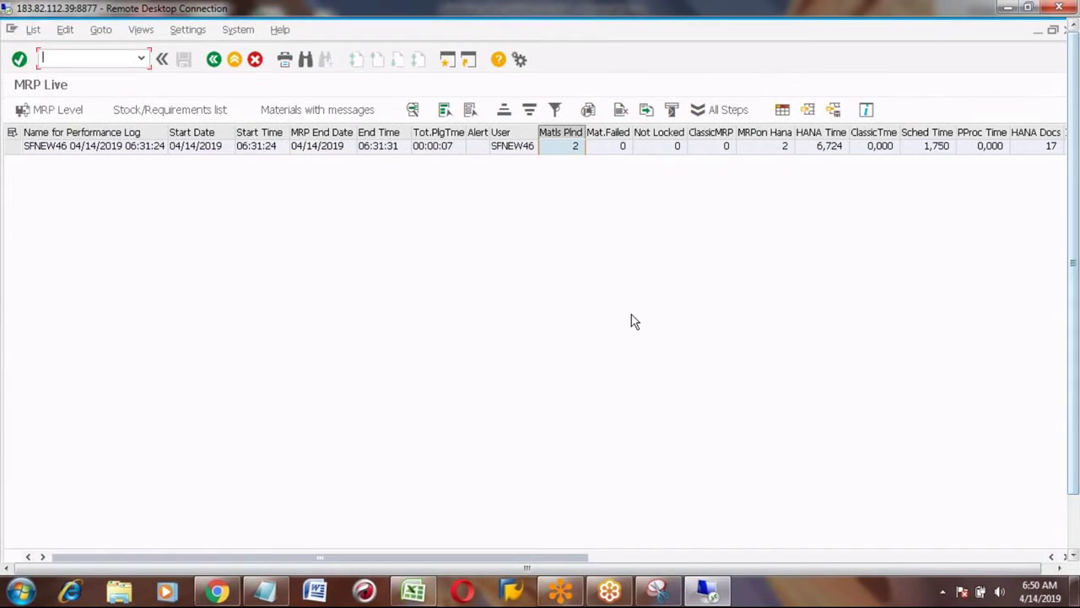
left_click(214, 60)
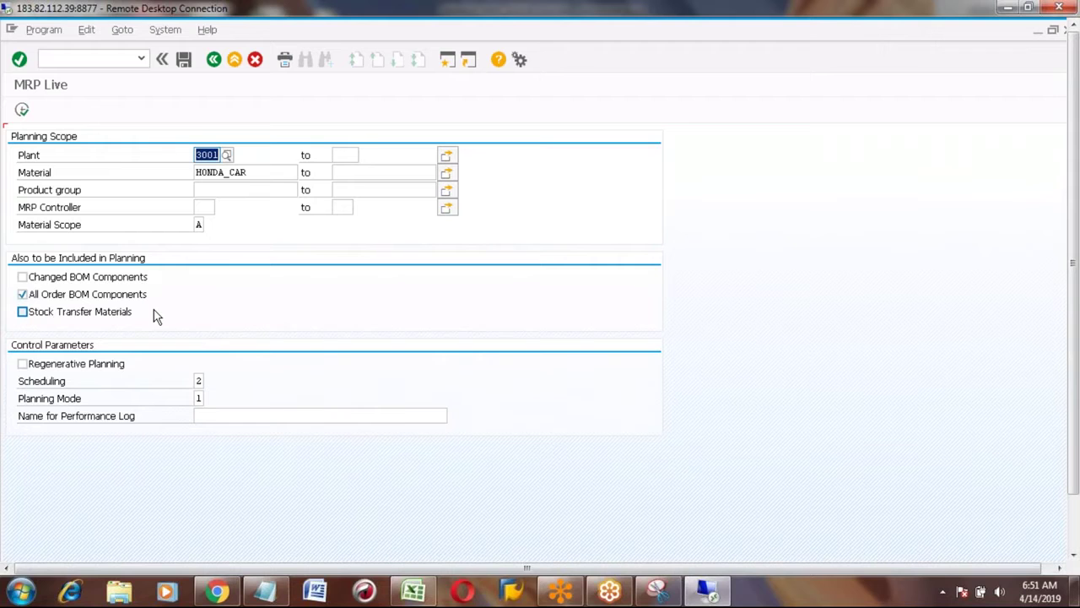
Return to the Excel notes and review the stock and receipts lines of the net requirement calculation.
left_click(413, 591)
left_click(497, 233)
key("Up")
key("Up")
key("Up")
key("Up")
key("Up")
key("Up")
key("Up")
key("Up")
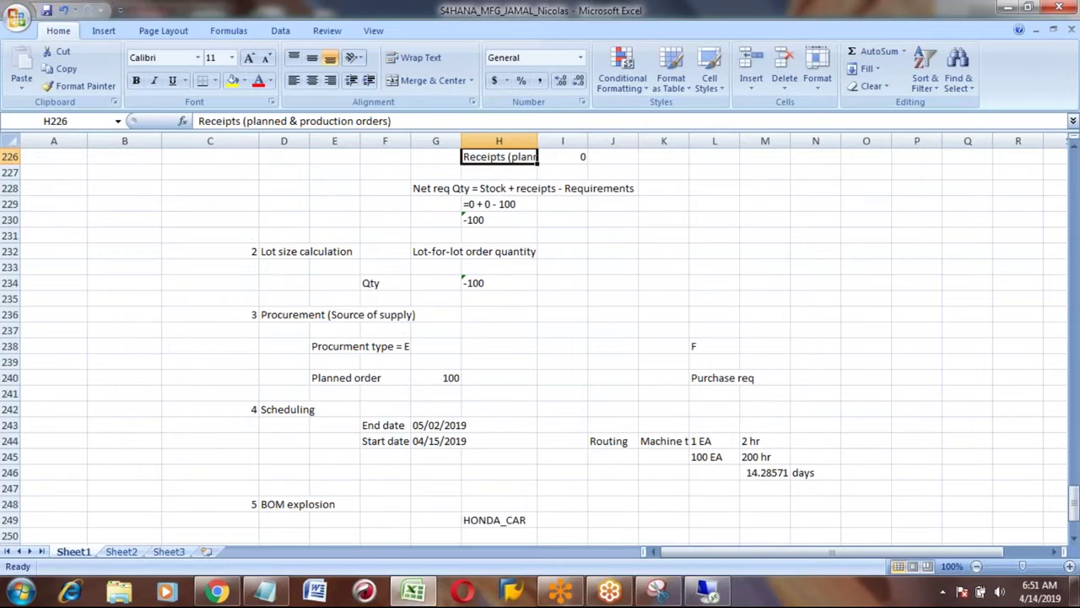
key("Up")
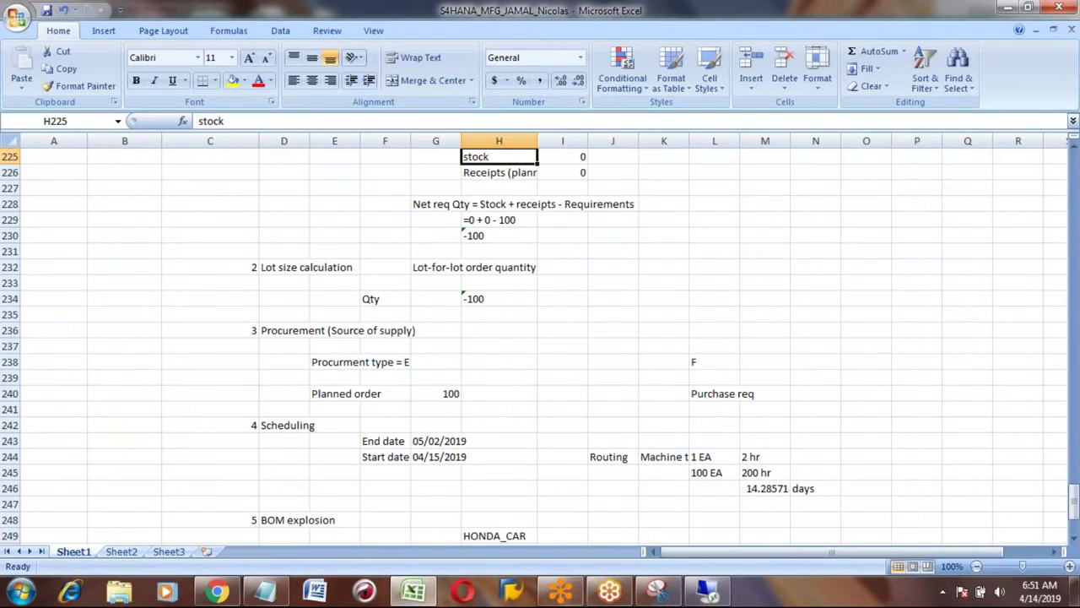
Review the notes downward from the net requirement calculation to the planned order creation section with MD11.
key("Down")
key("Down")
key("Down")
key("Down")
key("Down")
key("Down")
key("Down")
key("Down")
key("Down")
key("Down")
key("Down")
key("Down")
key("Down")
key("Down")
key("Down")
key("Down")
key("Down")
key("Down")
key("Down")
key("Down")
key("Down")
key("Down")
key("Down")
key("Down")
key("Down")
key("Down")
key("Down")
key("Down")
key("Down")
key("Down")
key("Down")
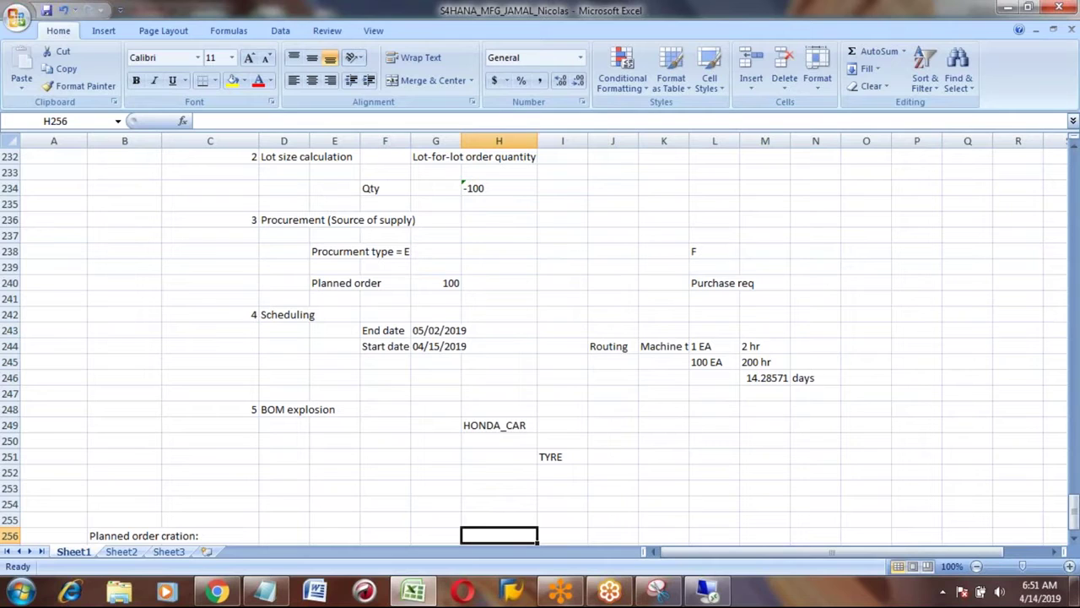
key("Down")
key("Down")
key("Down")
key("Down")
key("Down")
key("Down")
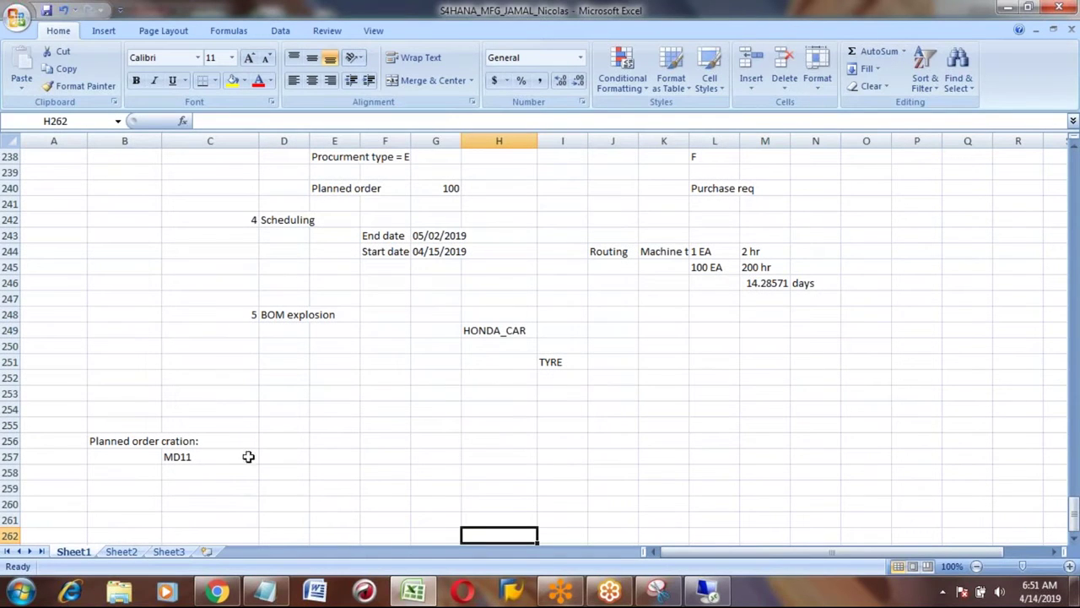
left_click(227, 446)
key("Left")
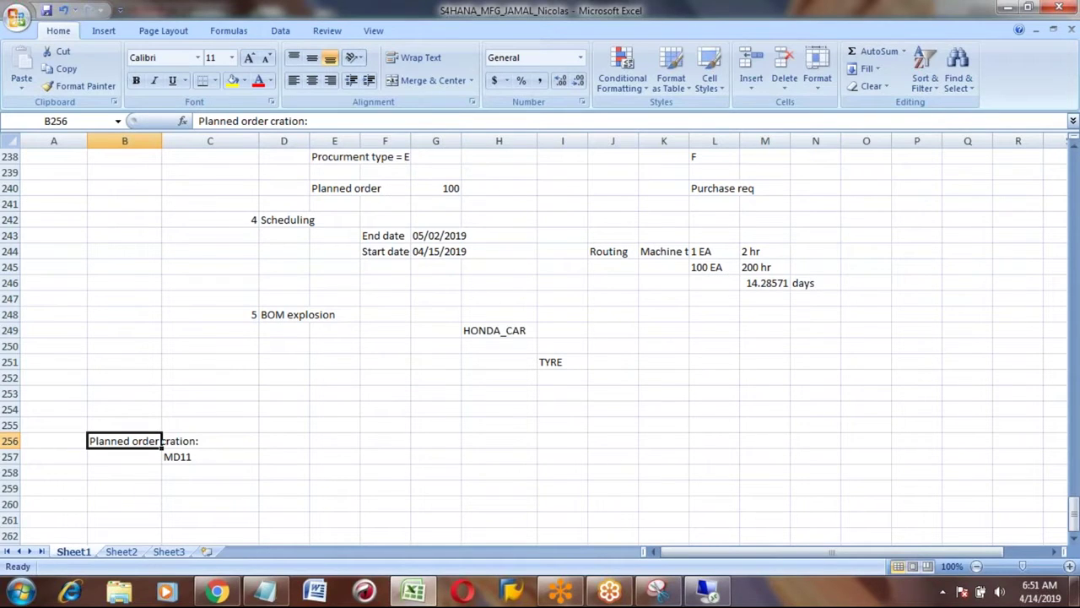
Go back to the make-to-stock overview at the start of the sheet and review its steps from MRP run onward.
key("Up")
key("Up")
key("Up")
key("Up")
key("Up")
key("Up")
key("Up")
key("Up")
key("Up")
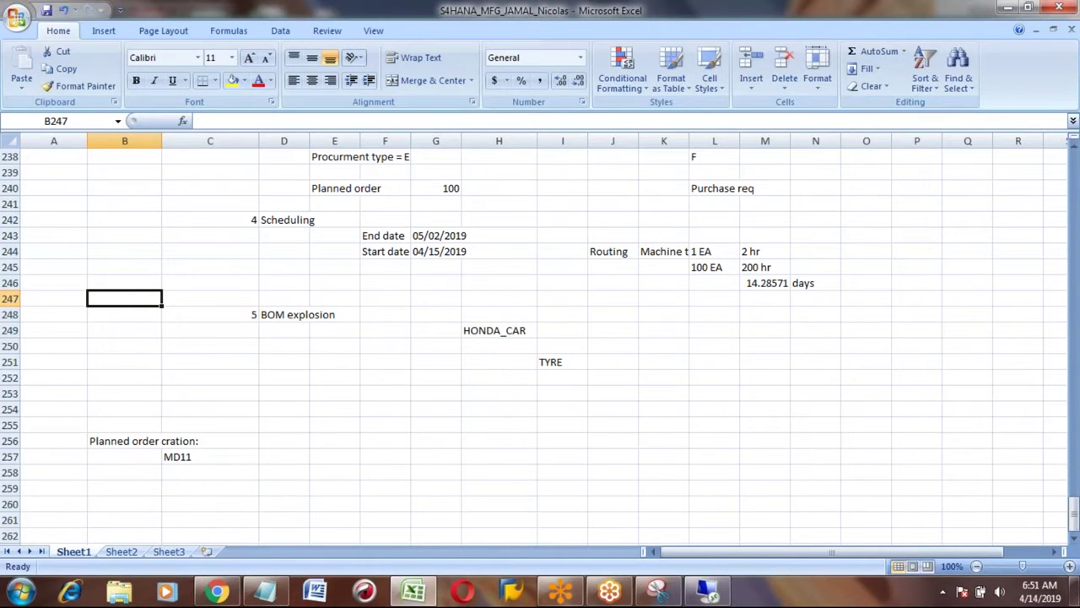
key("Page_Up")
key("Page_Up")
key("Page_Up")
key("Page_Up")
key("Page_Up")
key("Page_Up")
key("Page_Up")
key("Page_Up")
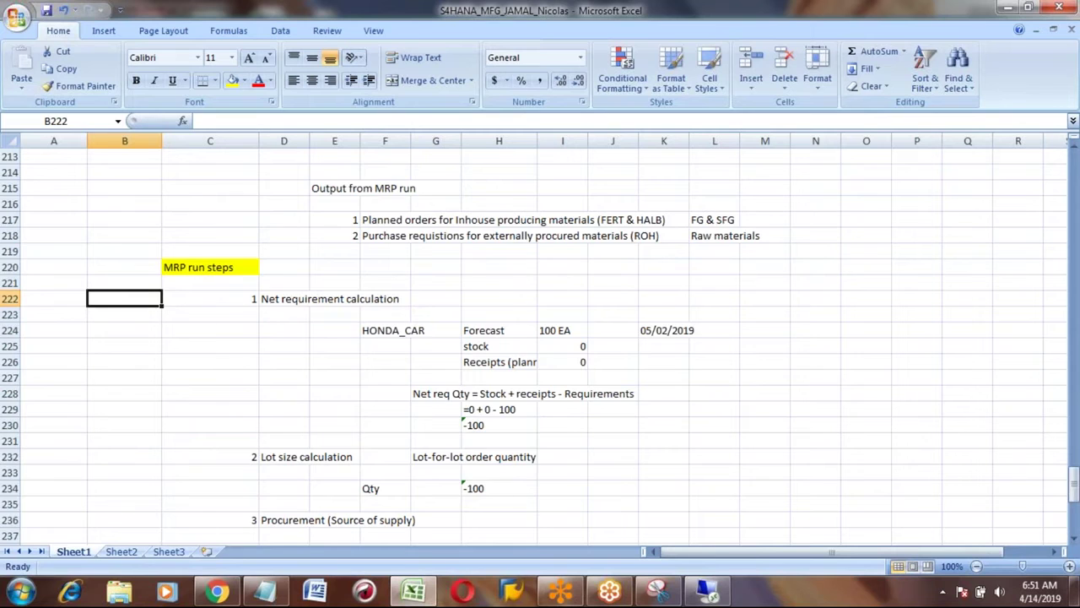
key("Page_Up")
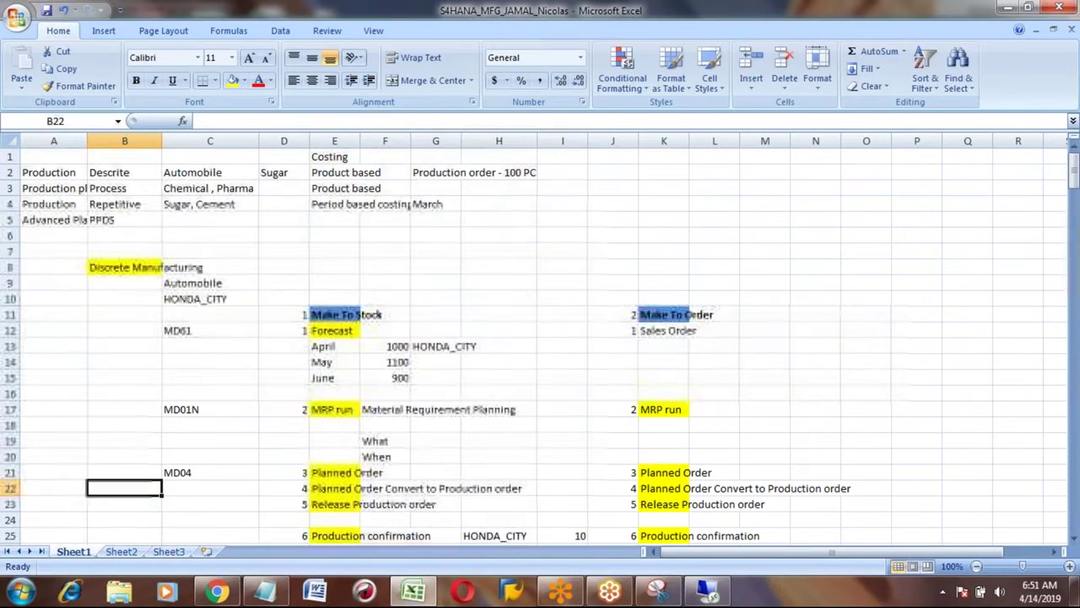
left_click(328, 411)
left_click(329, 470)
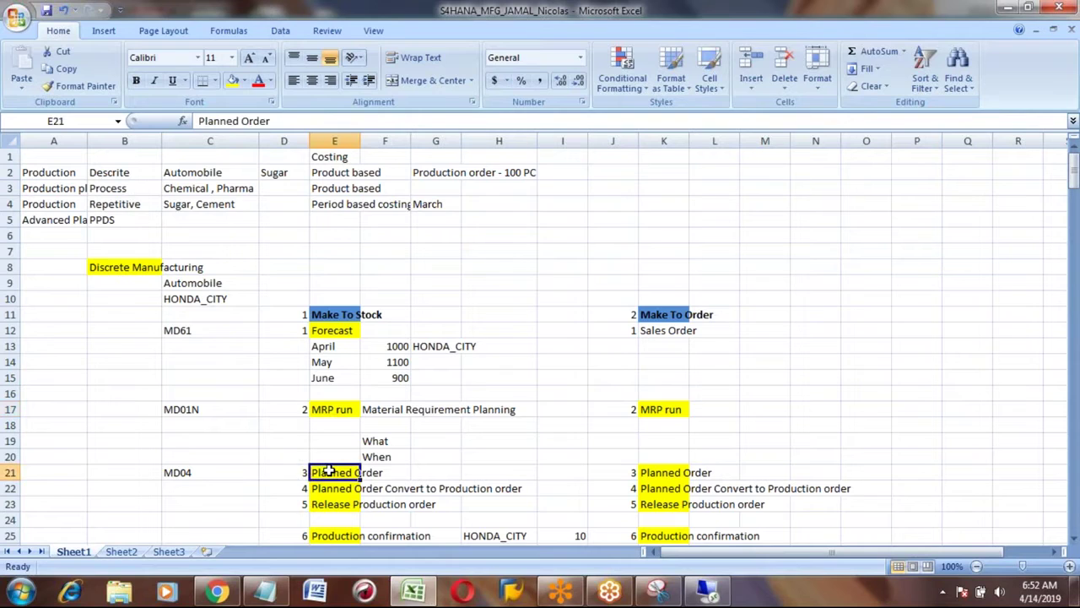
key("Left")
key("Left")
key("Right")
key("Right")
key("Down")
key("Down")
key("Down")
key("Down")
key("Down")
key("Down")
key("Down")
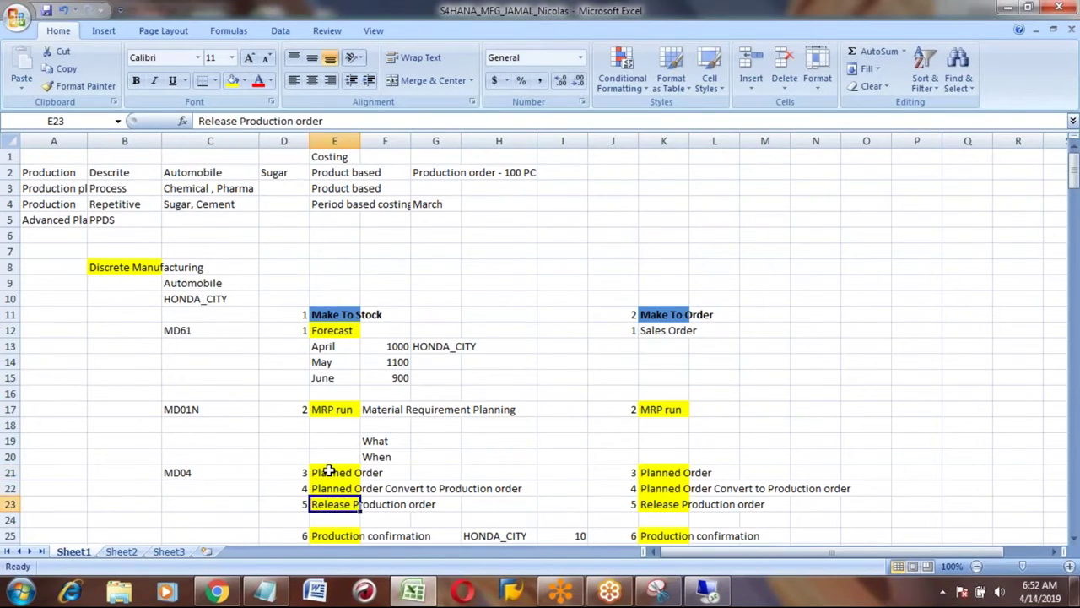
Copy the make-to-stock heading Planned Order Convert to Production order from E22 to B260 and enter the number 4 in A260.
key("Up")
key("Up")
key("Up")
key("Up")
key("Up")
key("Up")
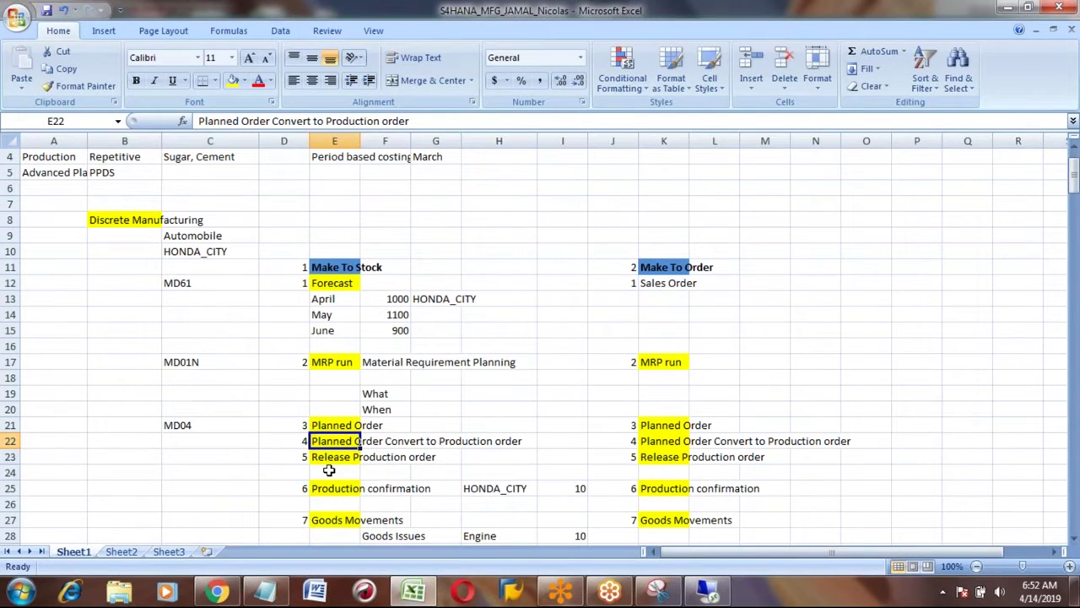
key("ctrl+c")
key("Page_Down")
key("Page_Down")
key("Page_Down")
key("Page_Down")
key("Page_Down")
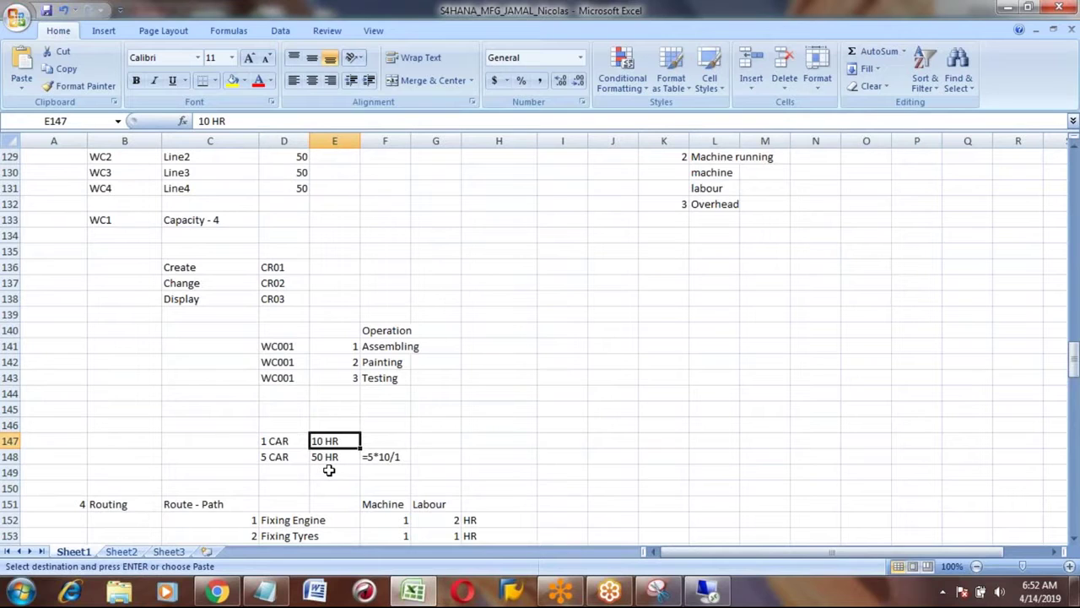
key("Page_Down")
key("Page_Down")
key("Page_Down")
key("Page_Down")
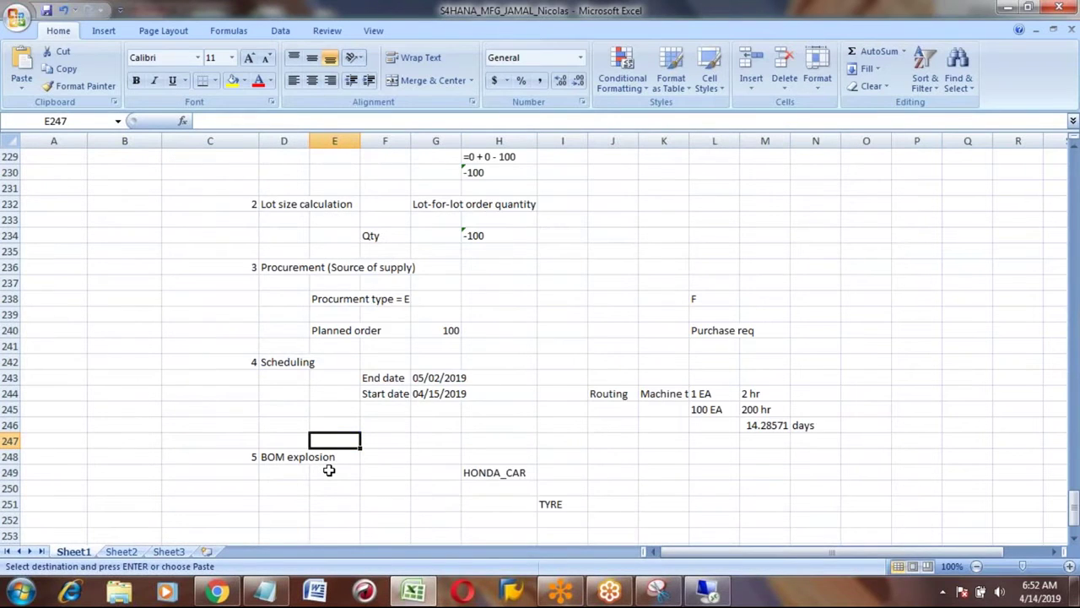
key("Page_Down")
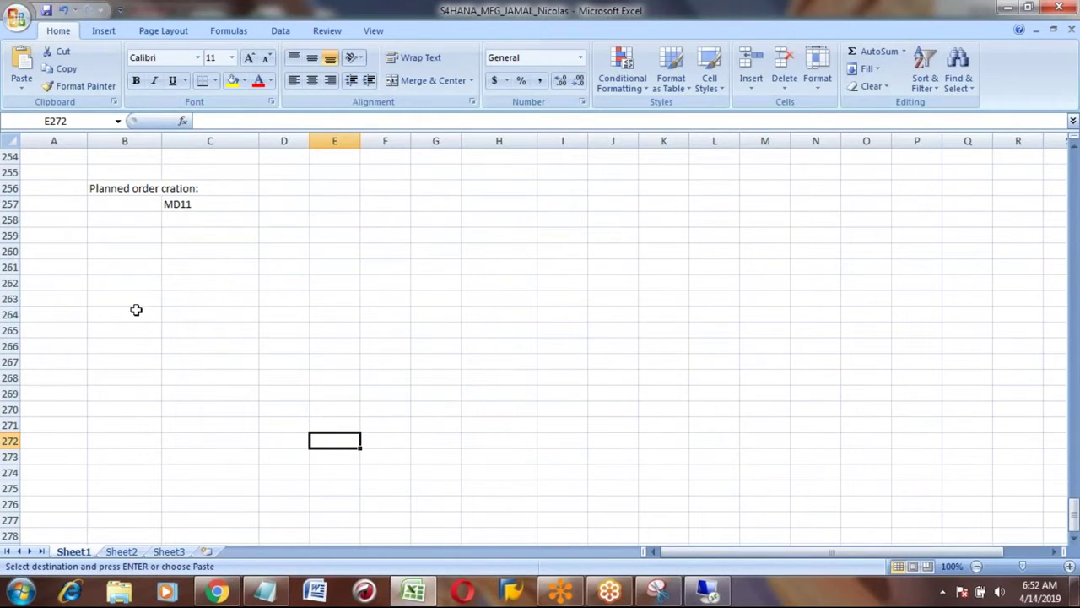
left_click(140, 251)
key("ctrl+v")
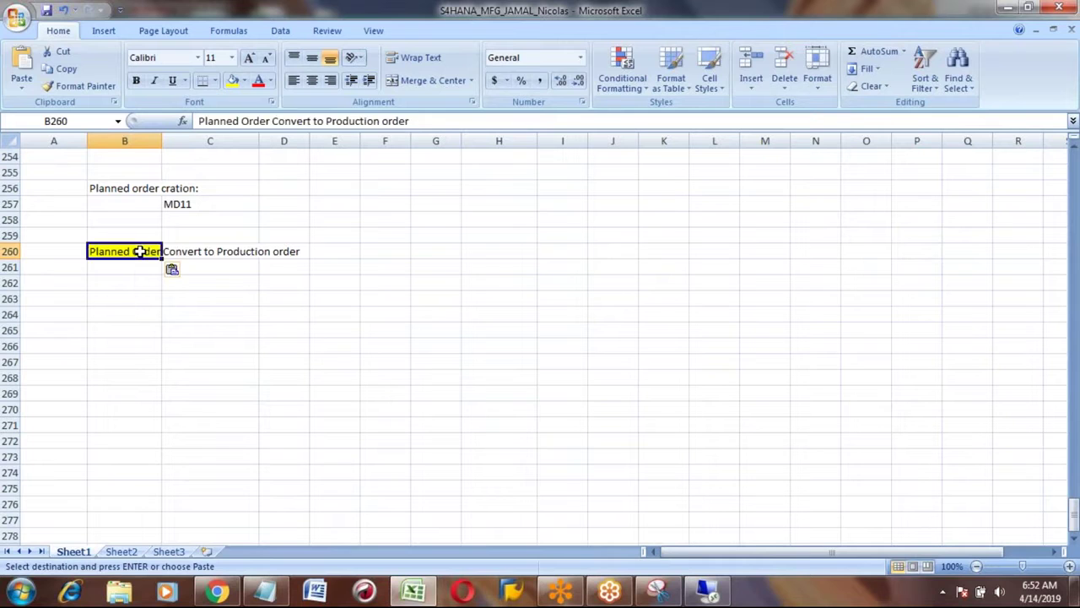
key("Left")
type("4")
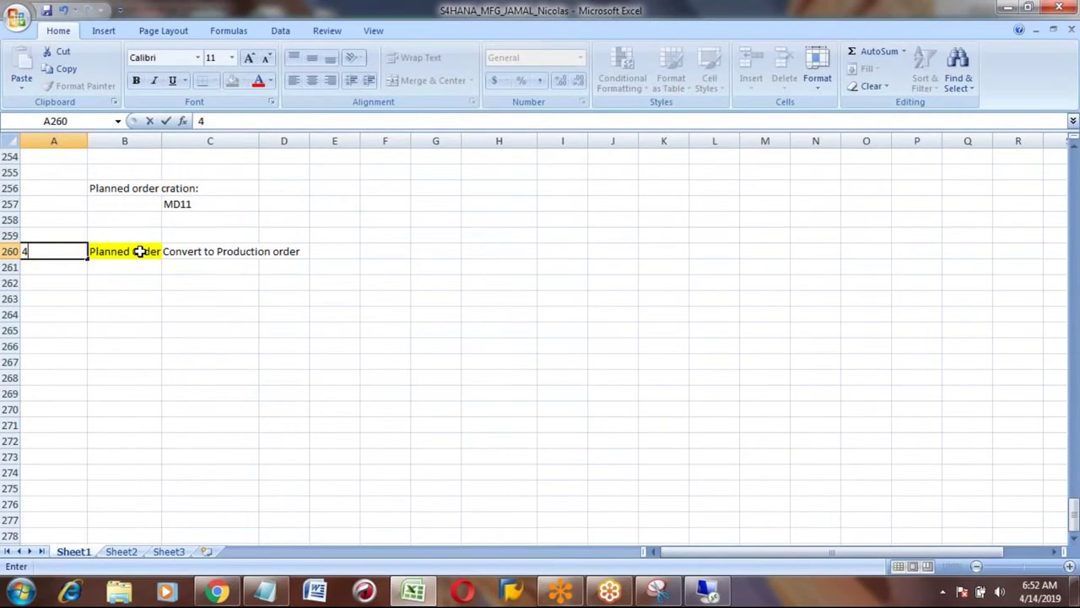
Go back up the notes and review the MRP run steps and the output from the MRP run.
key("Right")
key("Up")
key("Up")
key("Up")
key("Up")
key("Up")
key("Up")
key("Up")
key("Up")
key("Up")
key("Up")
key("Up")
key("Up")
key("Up")
key("Up")
key("Up")
key("Up")
key("Up")
key("Up")
key("Up")
key("Up")
key("Up")
key("Up")
key("Up")
key("Up")
key("Up")
key("Up")
key("Up")
key("Up")
key("Up")
key("Up")
key("Up")
key("Up")
key("Up")
key("Up")
key("Up")
key("Up")
key("Up")
key("Up")
key("Up")
key("Up")
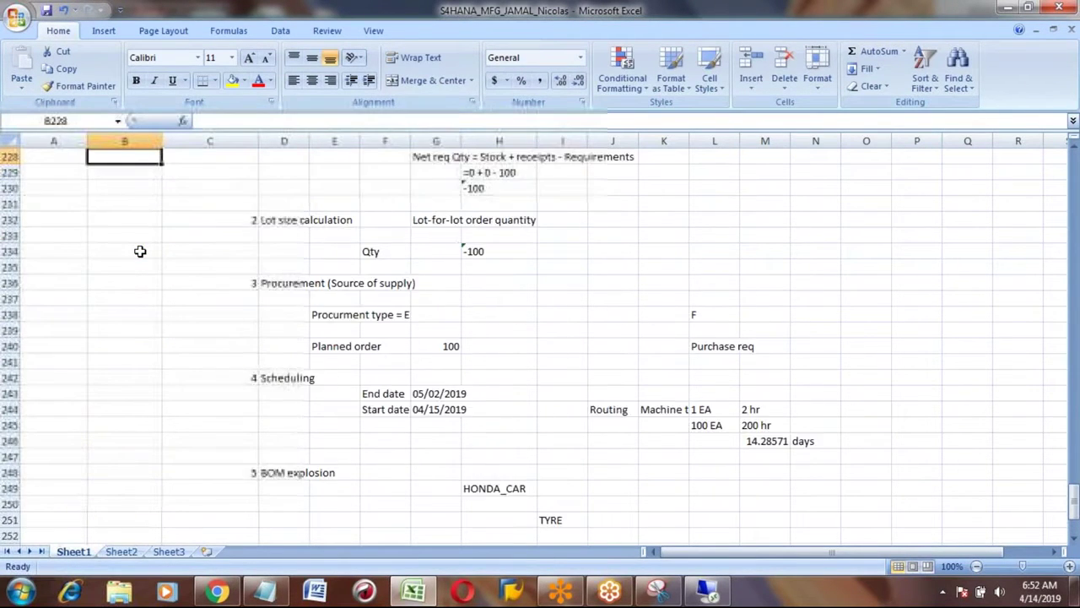
key("Down")
key("Down")
key("Down")
key("Down")
key("Down")
key("Down")
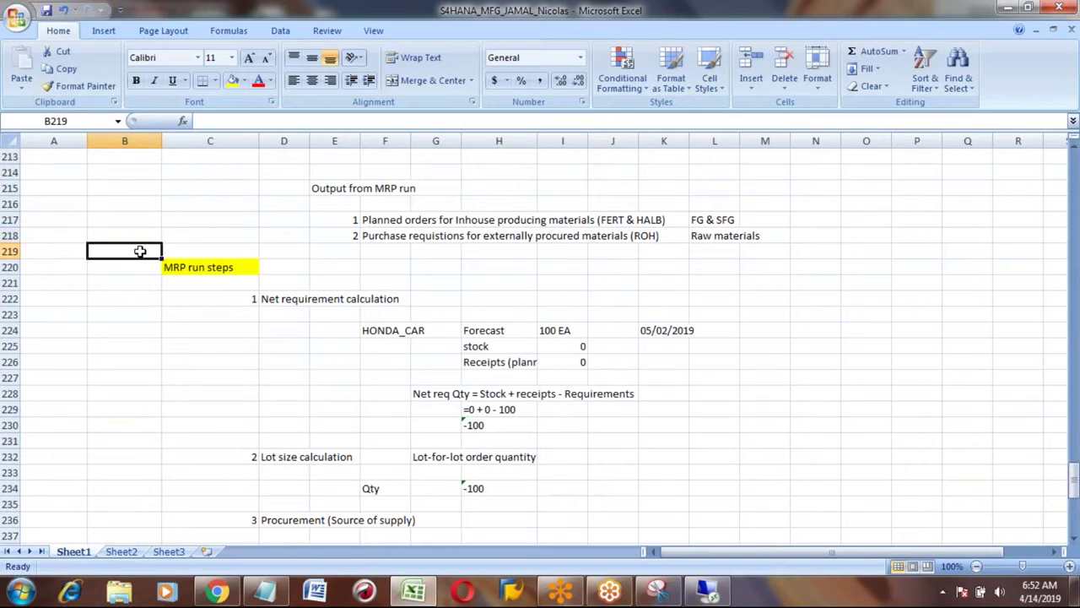
key("Up")
key("Up")
key("Up")
key("Up")
key("Up")
key("Up")
key("Up")
key("Up")
key("Up")
key("Up")
key("Up")
key("Up")
key("Up")
key("Up")
Return down the notes past the BOM explosion to the Planned Order Convert to Production order heading in B260.
key("Down")
key("Down")
key("Down")
key("Down")
key("Down")
key("Down")
key("Down")
key("Down")
key("Down")
key("Down")
key("Down")
key("Down")
key("Down")
key("Down")
key("Down")
key("Down")
key("Down")
key("Down")
key("Down")
key("Down")
key("Down")
key("Down")
key("Down")
key("Down")
key("Down")
key("Down")
key("Down")
key("Down")
key("Down")
key("Down")
key("Down")
key("Down")
key("Down")
key("Down")
key("Down")
key("Down")
key("Down")
key("Down")
key("Down")
key("Down")
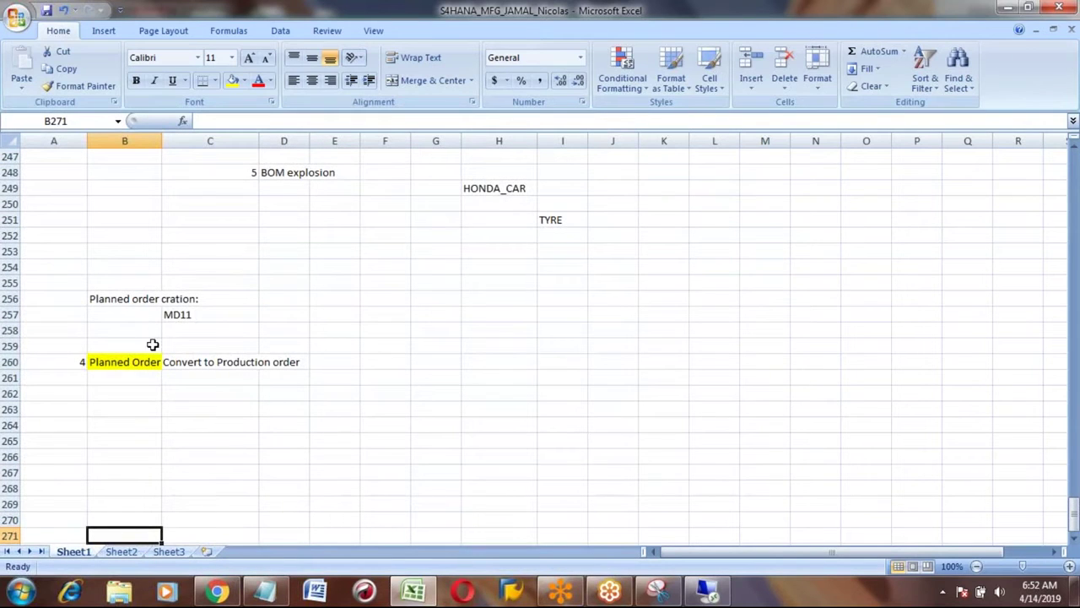
left_click(119, 361)
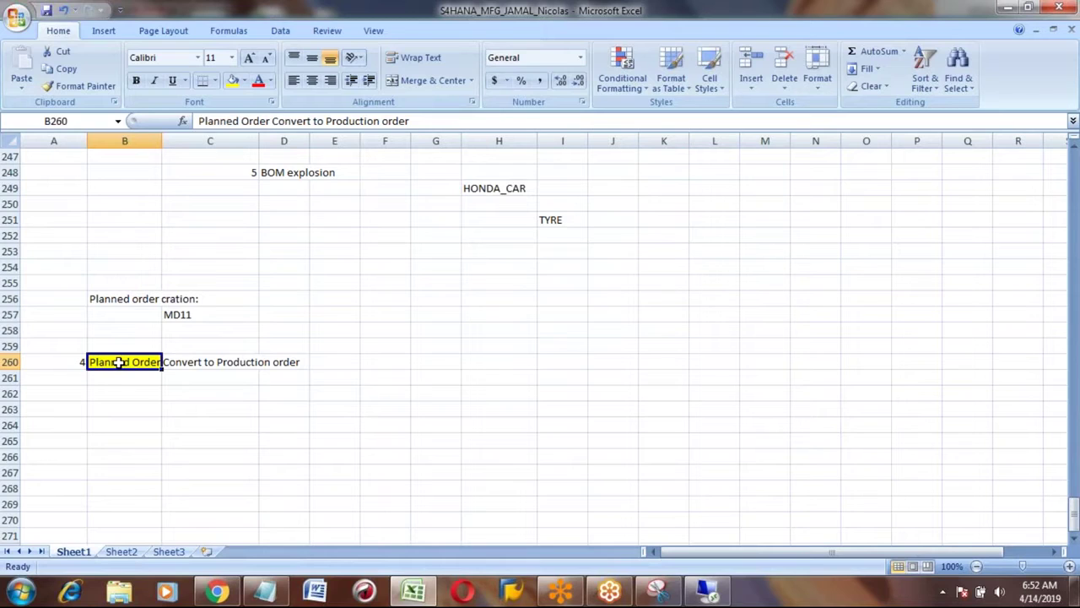
Enter the number 1 in B262 and Stock requirement list in C262.
key("Down")
key("Right")
key("Down")
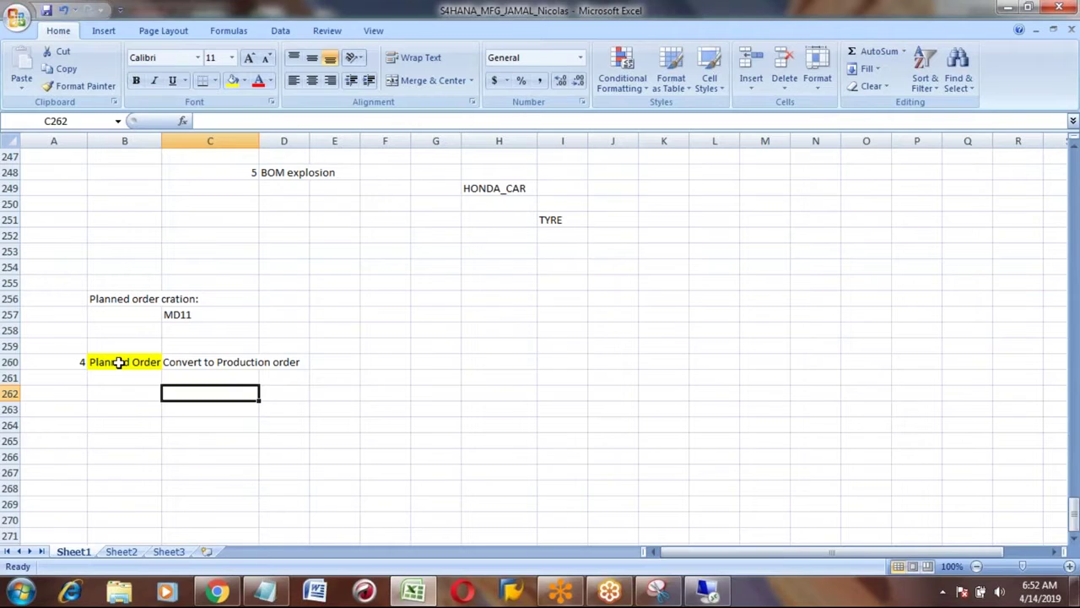
key("Left")
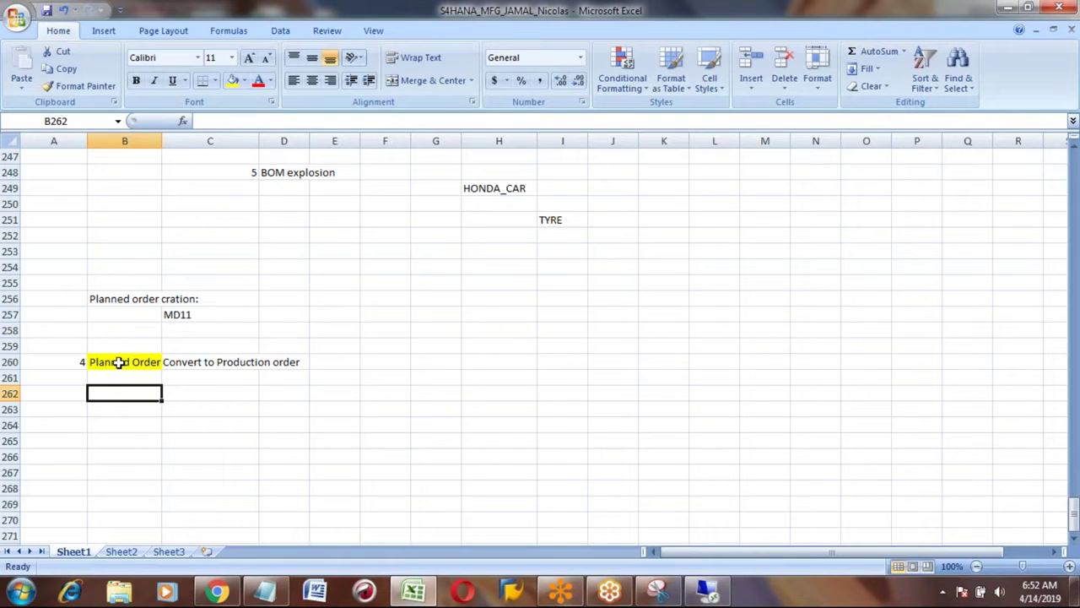
type("1")
key("Tab")
type("Stock require")
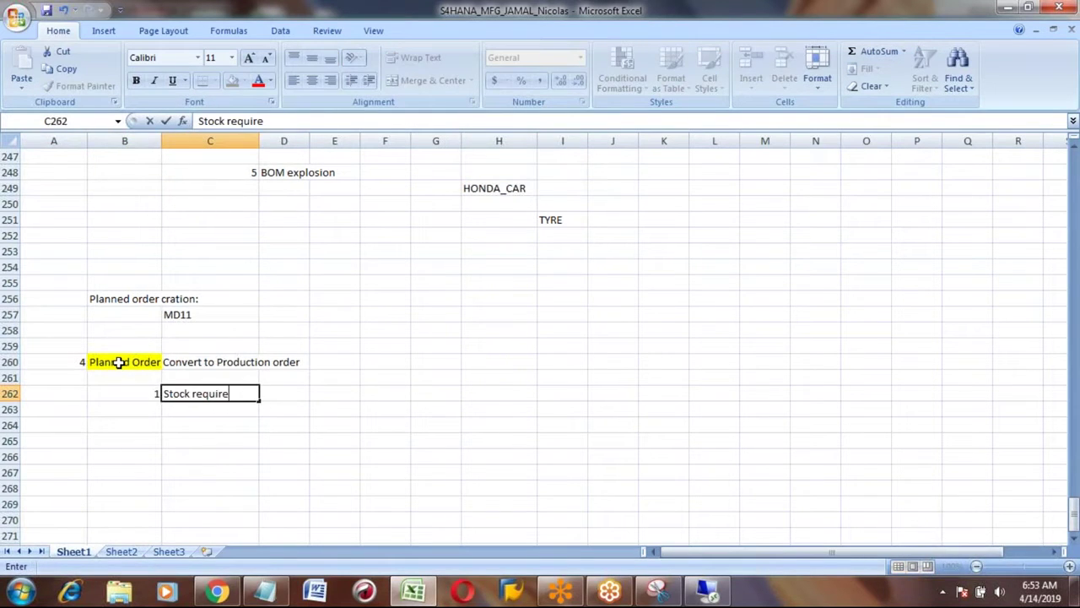
type("ment list")
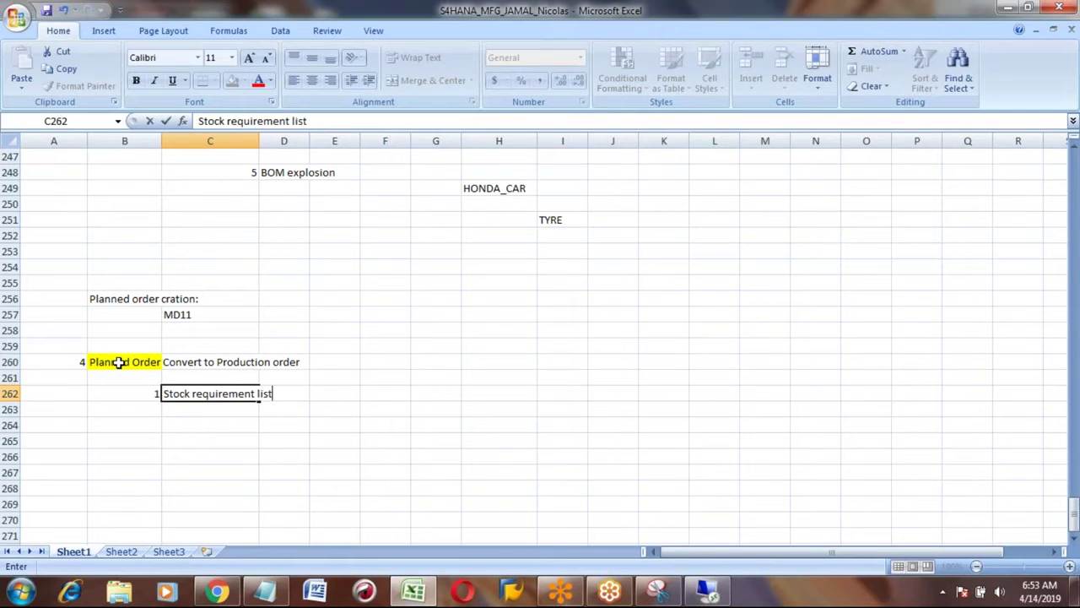
key("Return")
key("Up")
key("Left")
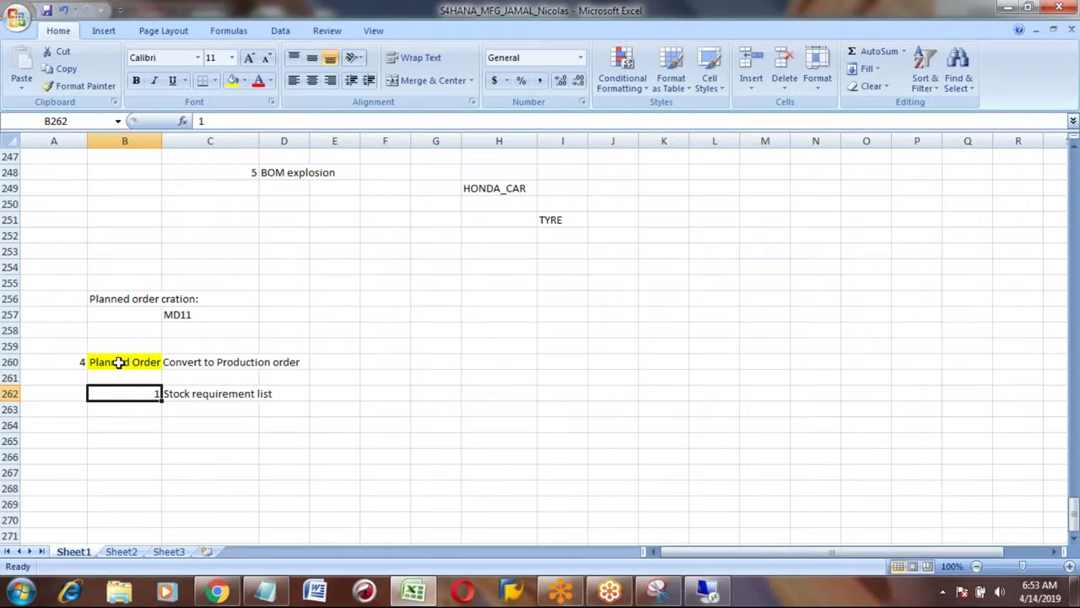
Enter the transaction code MD04 in E262 beside the stock requirement list entry.
left_click(119, 361)
key("Down")
key("Down")
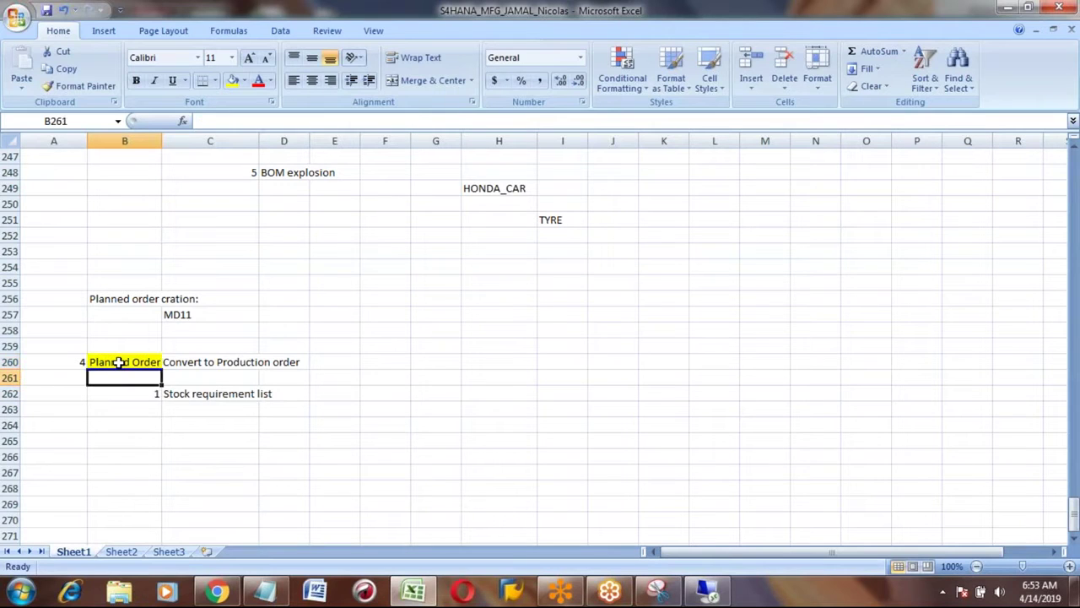
key("Down")
key("Up")
key("Right")
key("Right")
key("Right")
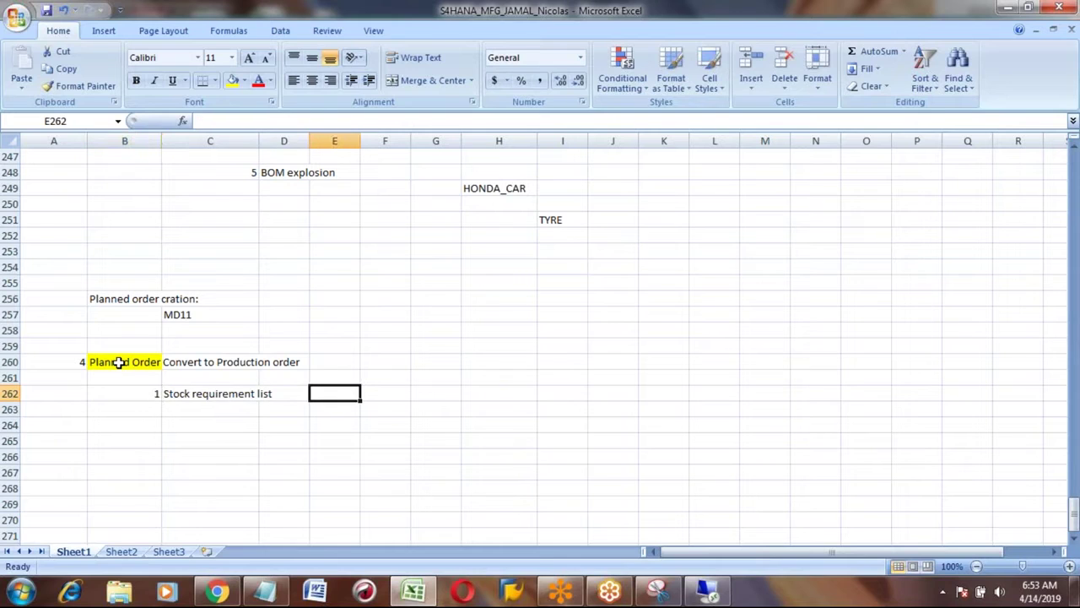
type("MD04")
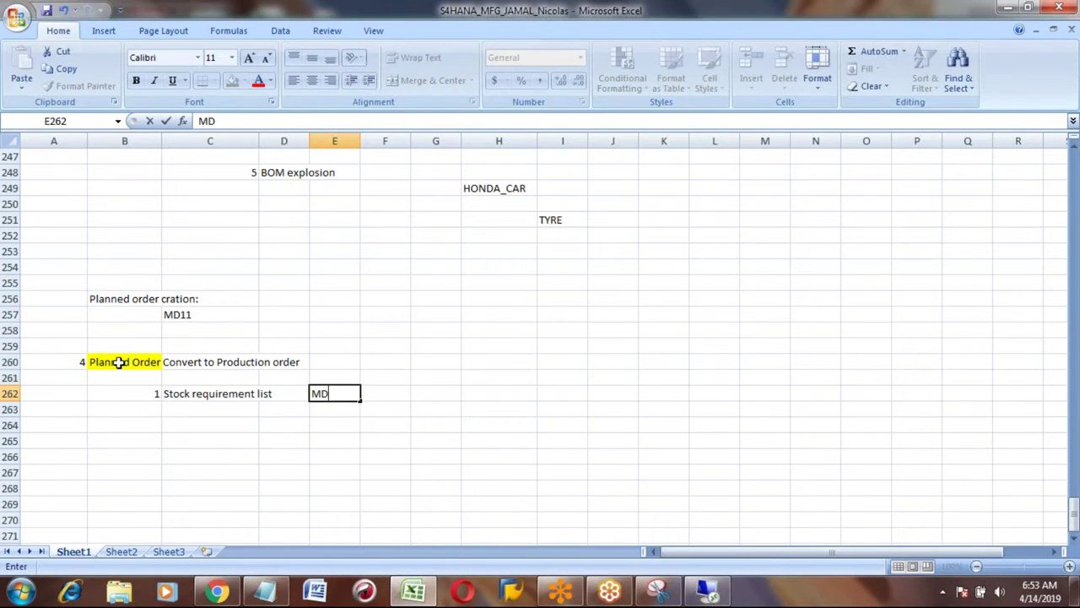
key("Return")
Enter the number 2 in B263 for the second line of the conversion section.
key("Left")
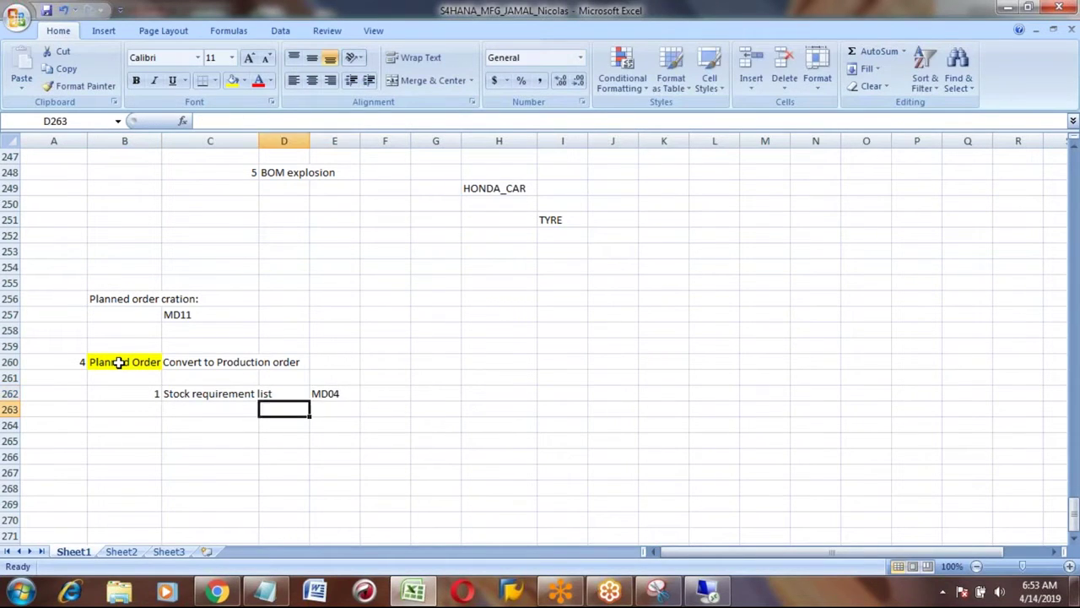
key("Left")
key("Left")
type("2")
key("Right")
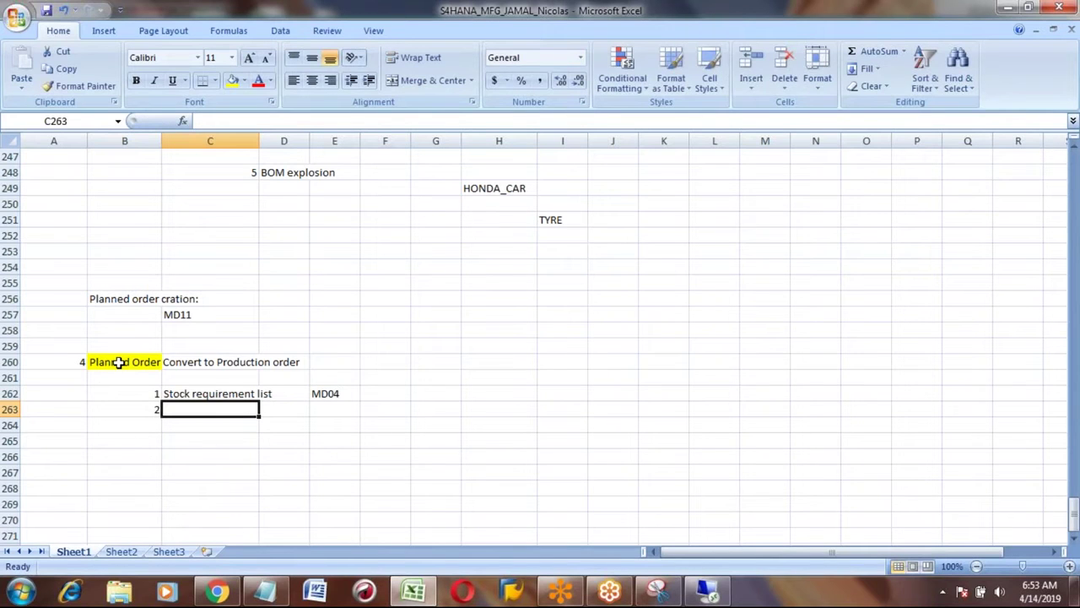
key("Right")
key("Right")
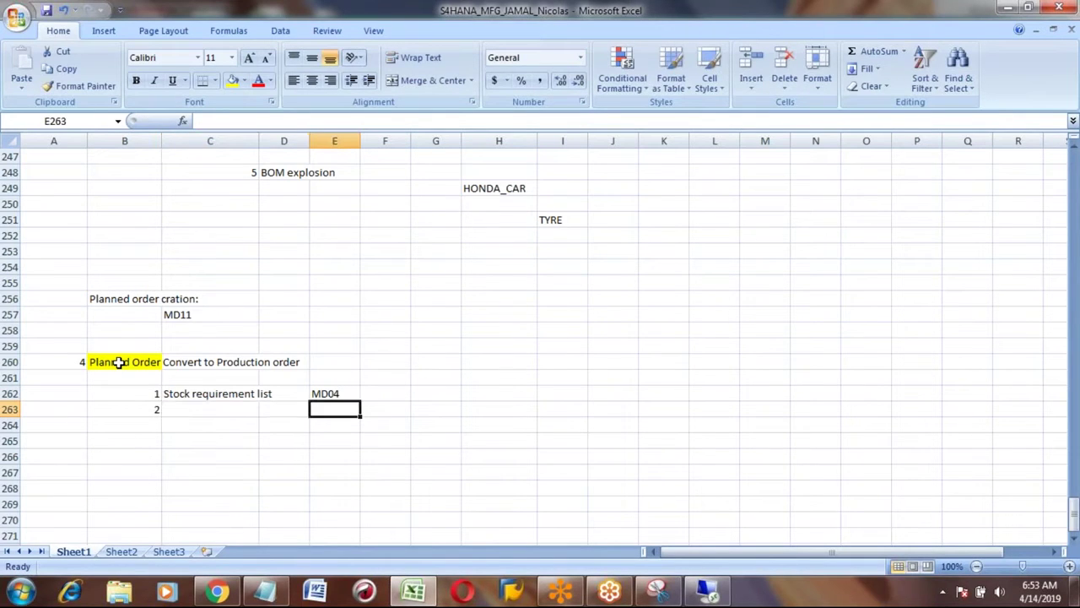
Switch to the SAP session, leave MRP Live and expand the SAP Easy Access tree through Logistics and Production to MRP.
left_click(713, 595)
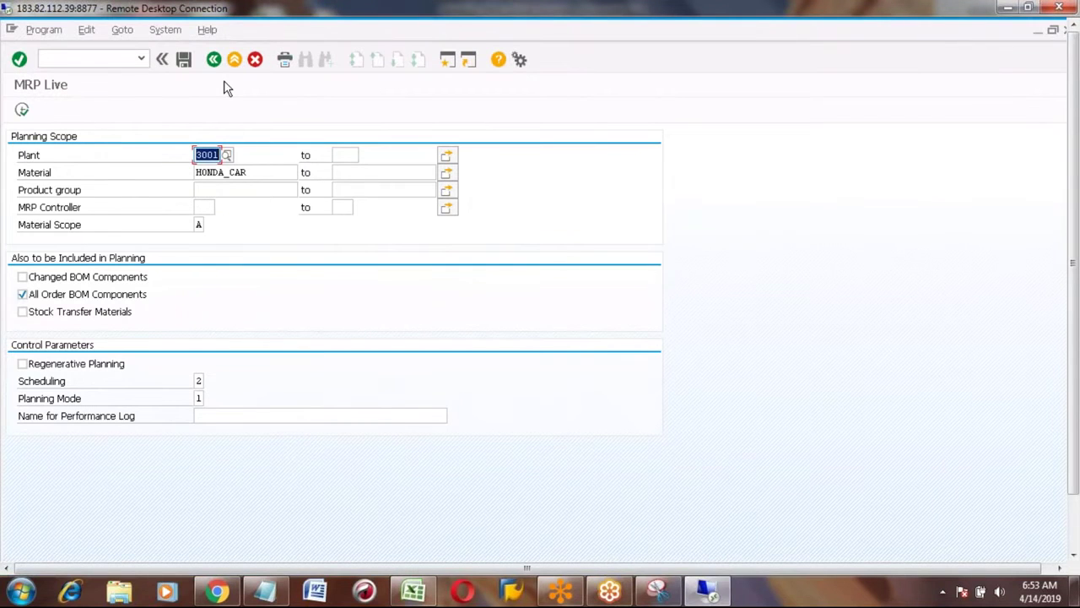
left_click(214, 61)
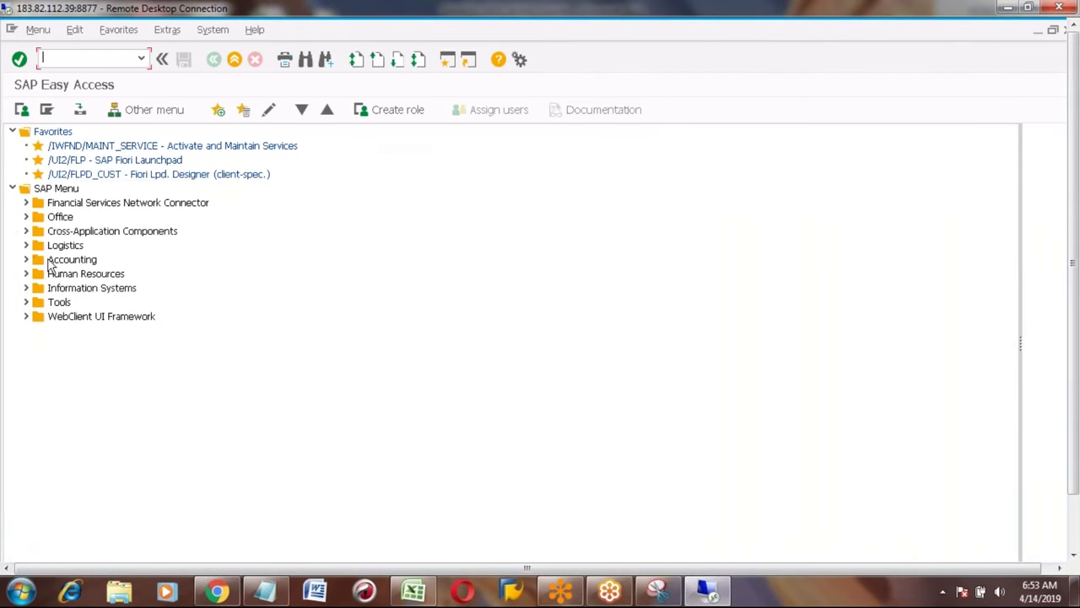
left_click(27, 245)
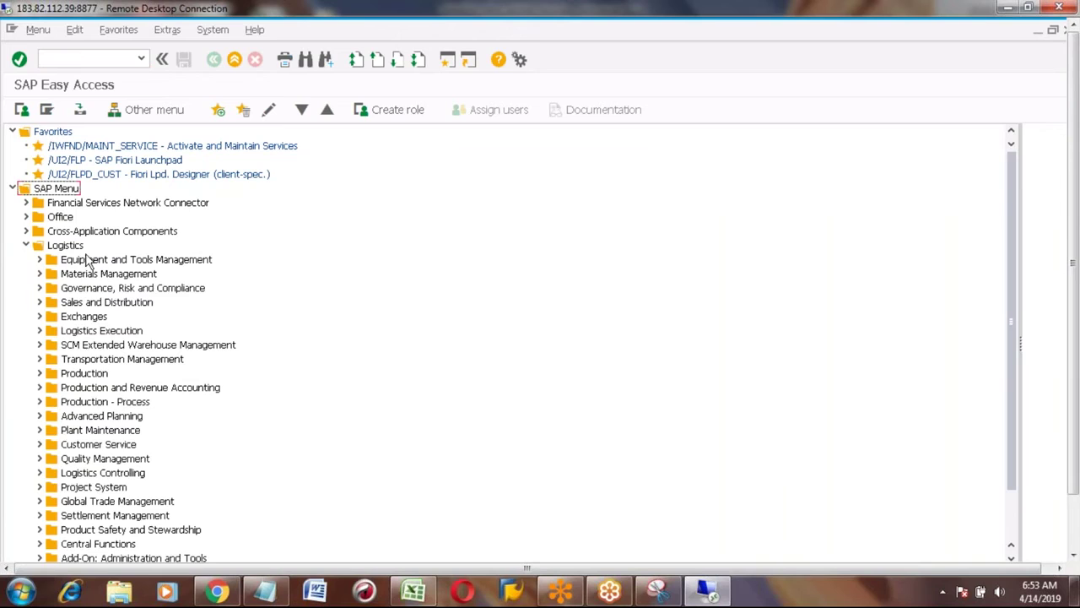
left_click(66, 245)
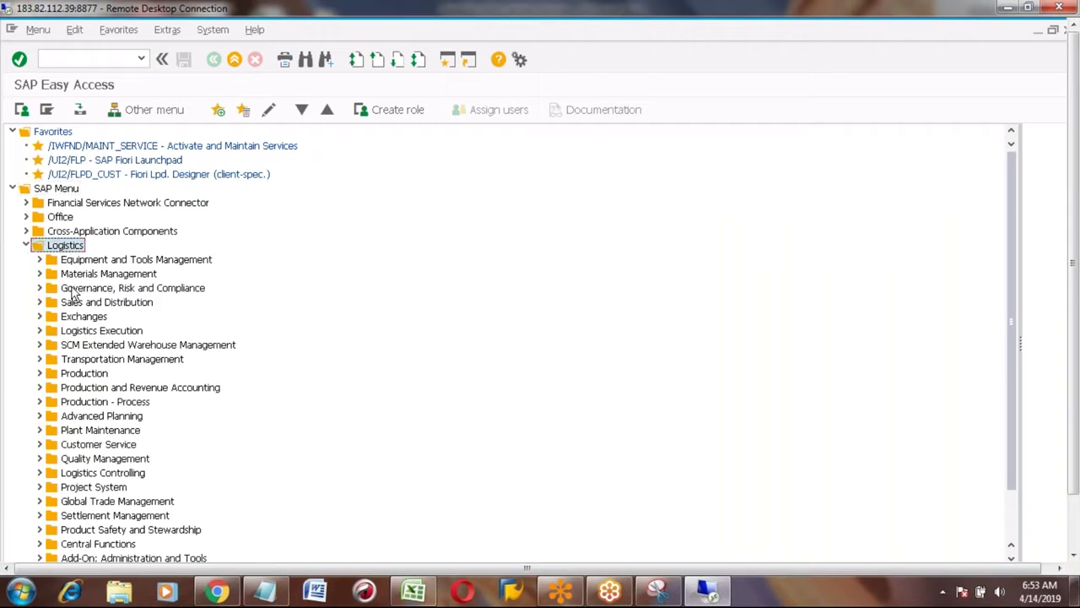
left_click(76, 376)
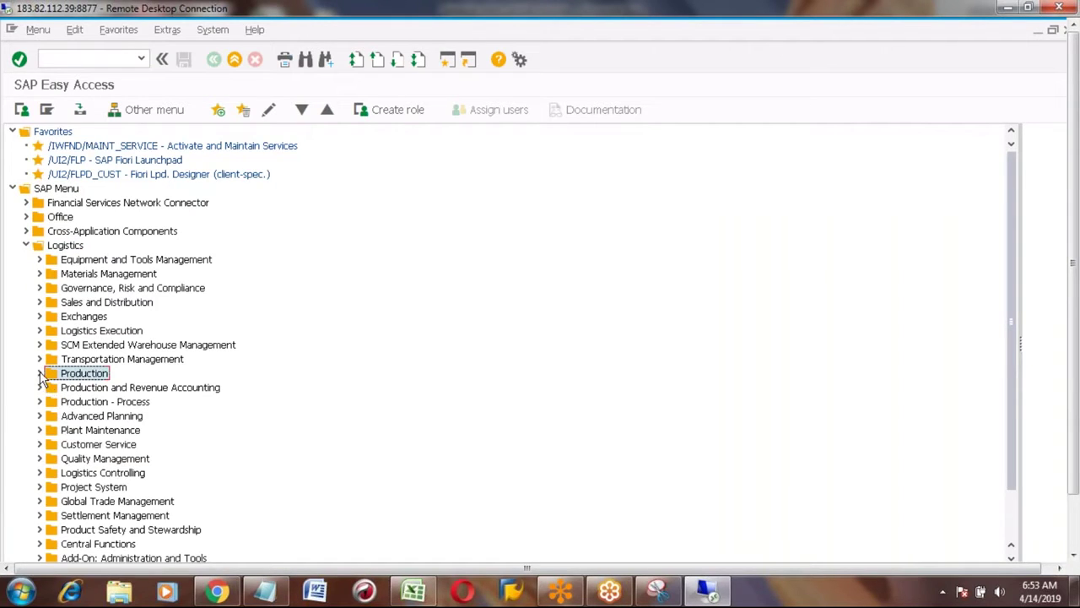
left_click(39, 373)
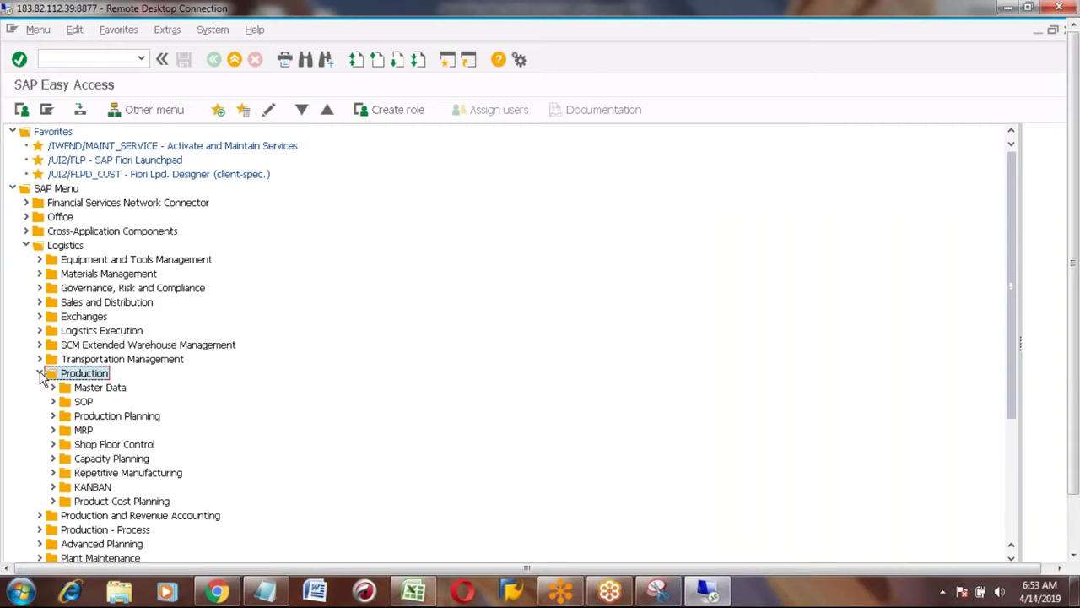
left_click(83, 429)
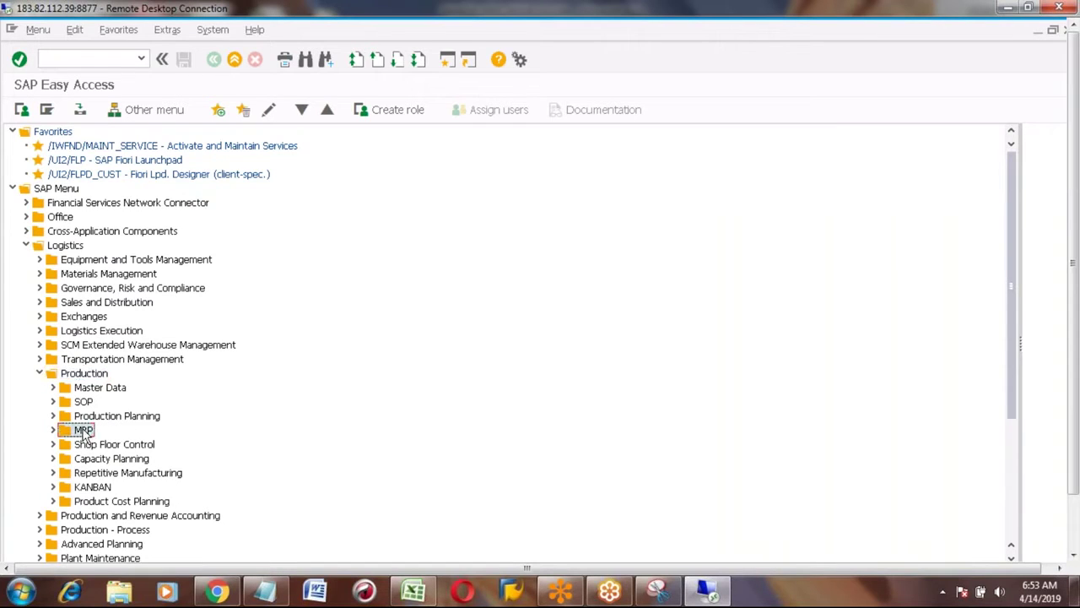
left_click(53, 431)
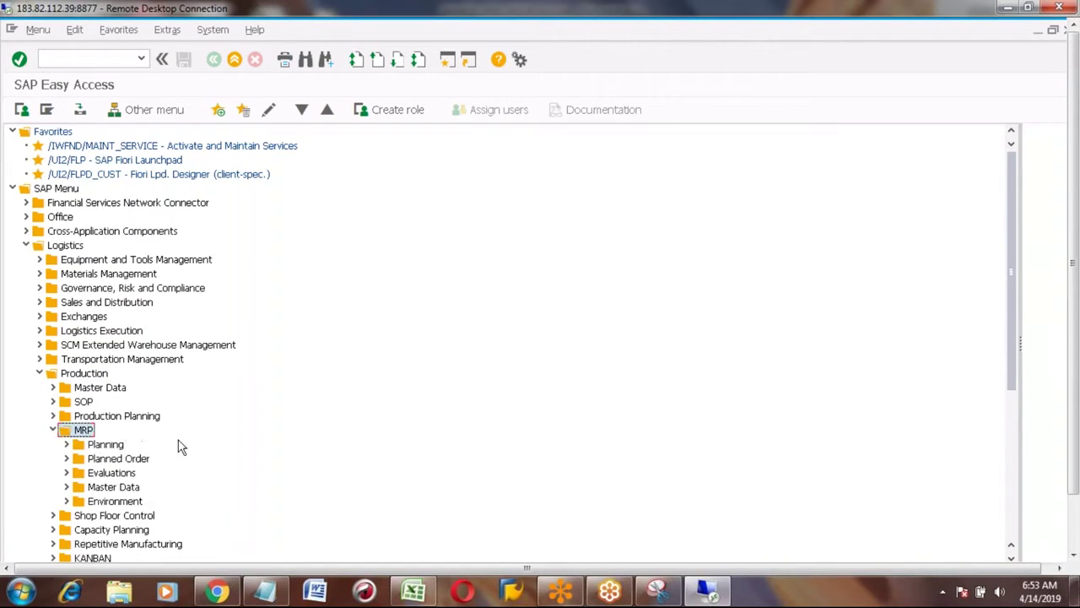
Expand Planned Order and Convert to Production Order under MRP, look over the conversion transactions and select CO40 - Individual Conversion.
left_click(67, 458)
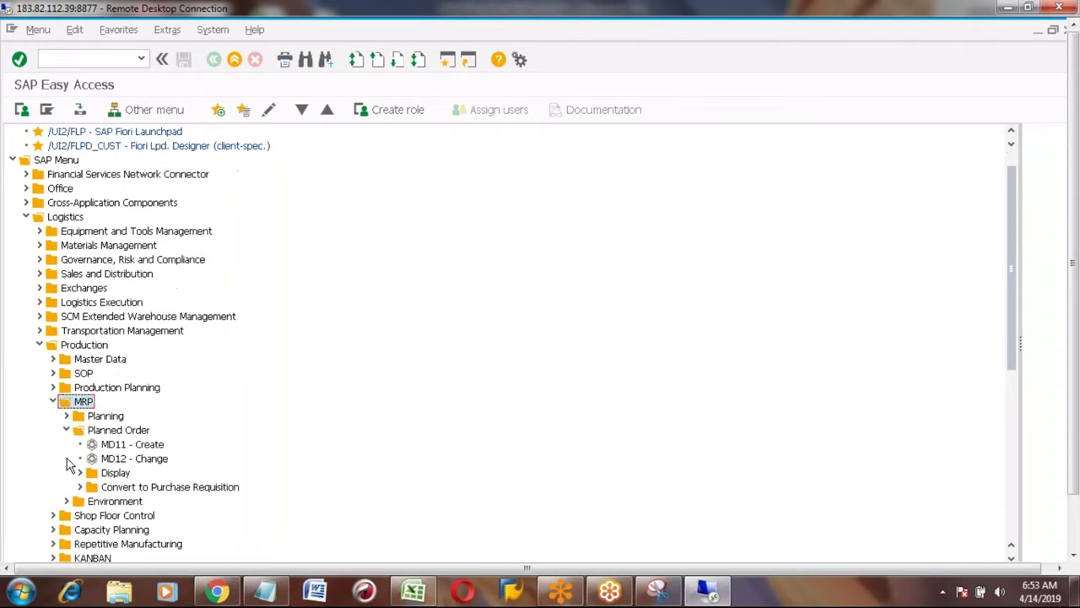
left_click(118, 489)
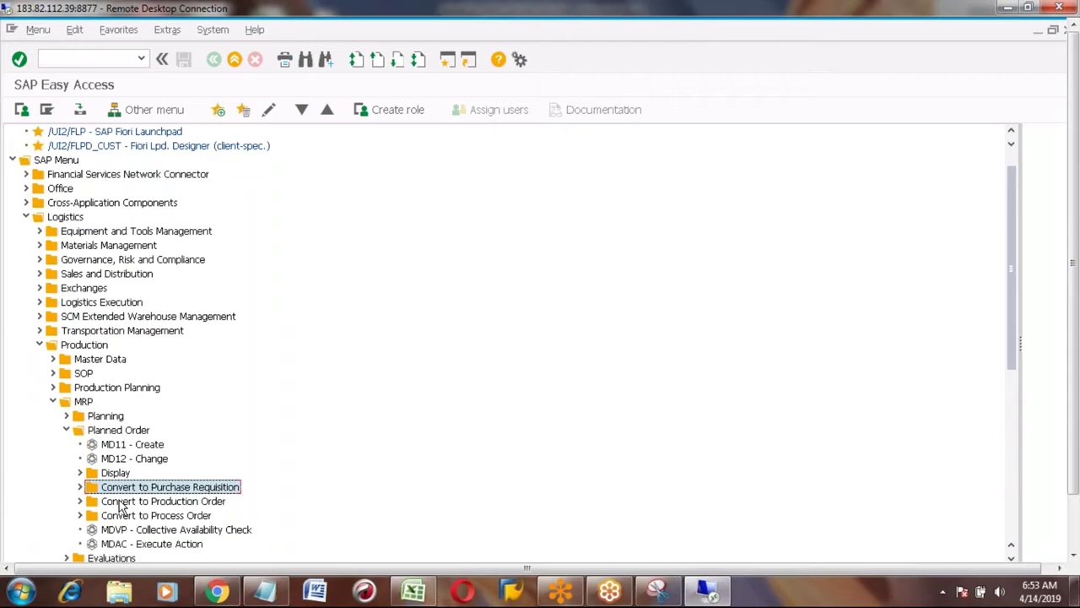
left_click(112, 502)
left_click(80, 501)
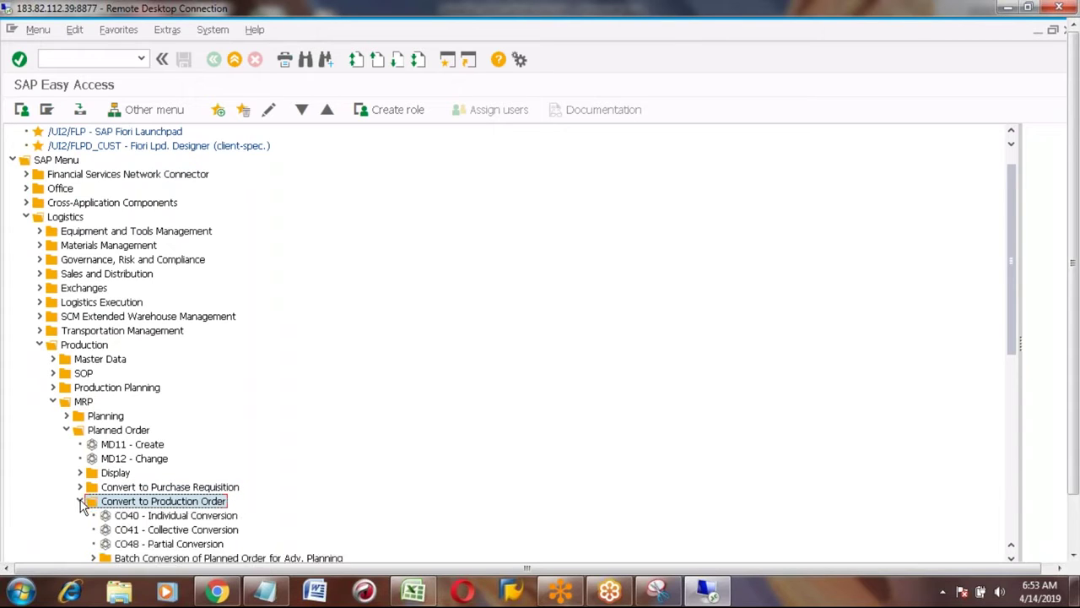
left_click(166, 516)
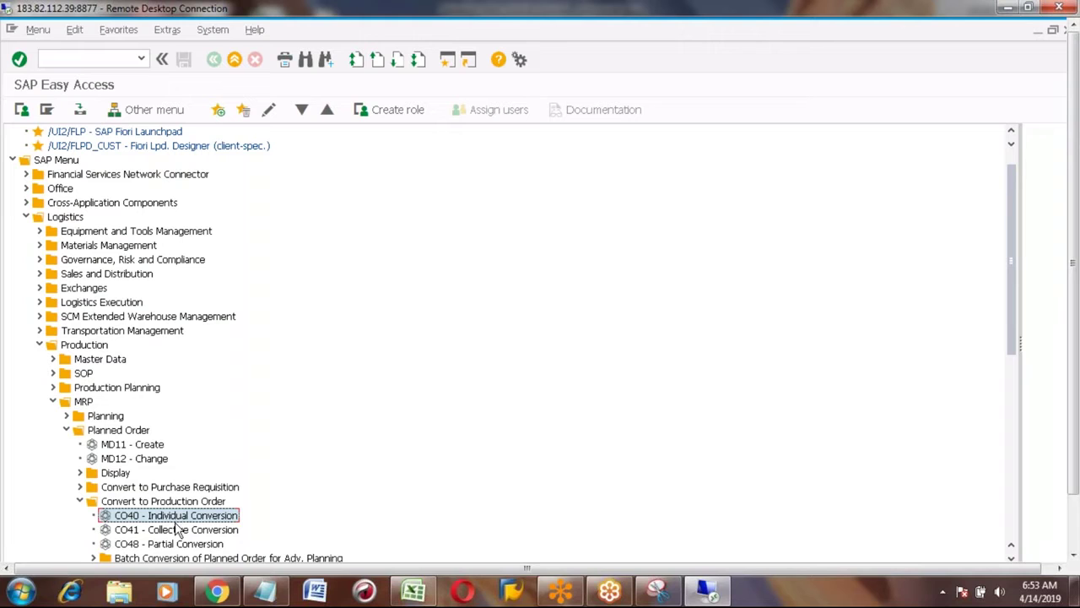
left_click(176, 530)
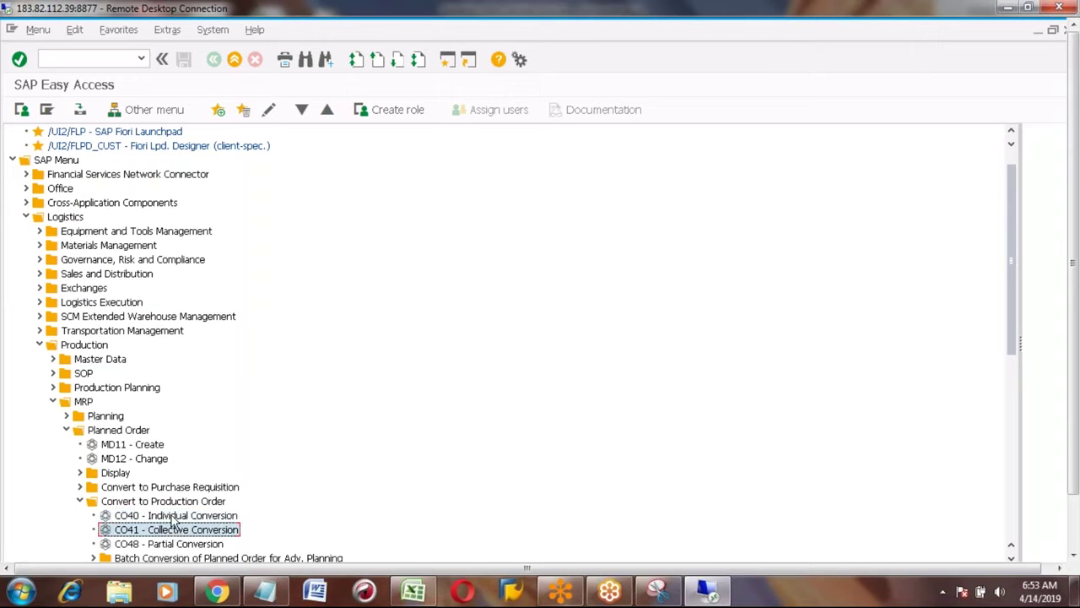
left_click(173, 516)
Return to the Excel notes and enter CO40 - Individual Conversion in C263 and CO40 in E263.
key("alt+Tab")
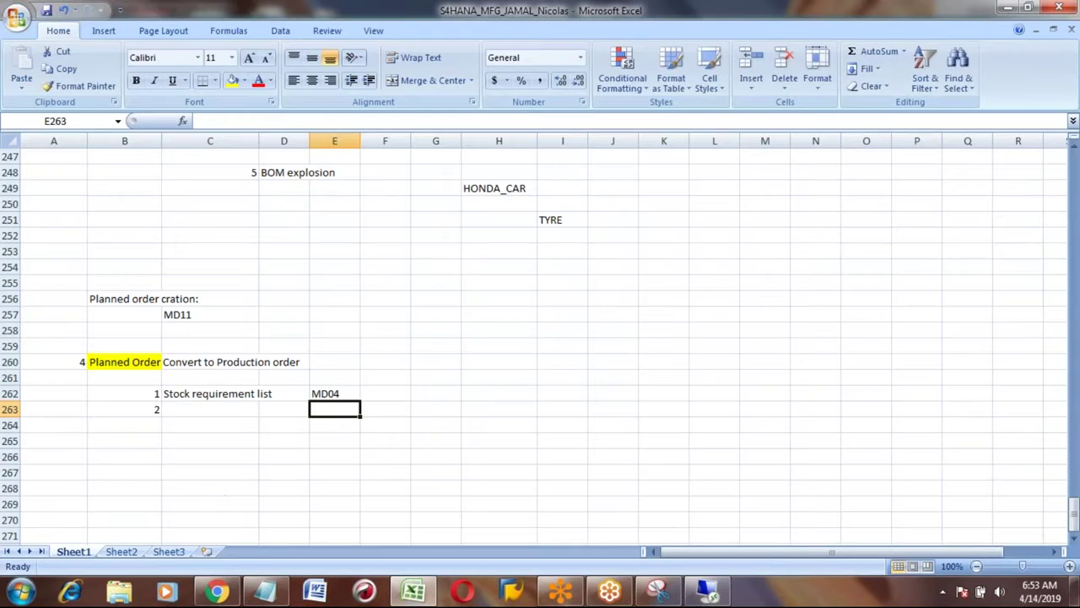
left_click(192, 410)
type("CO40 - Individual Conversion")
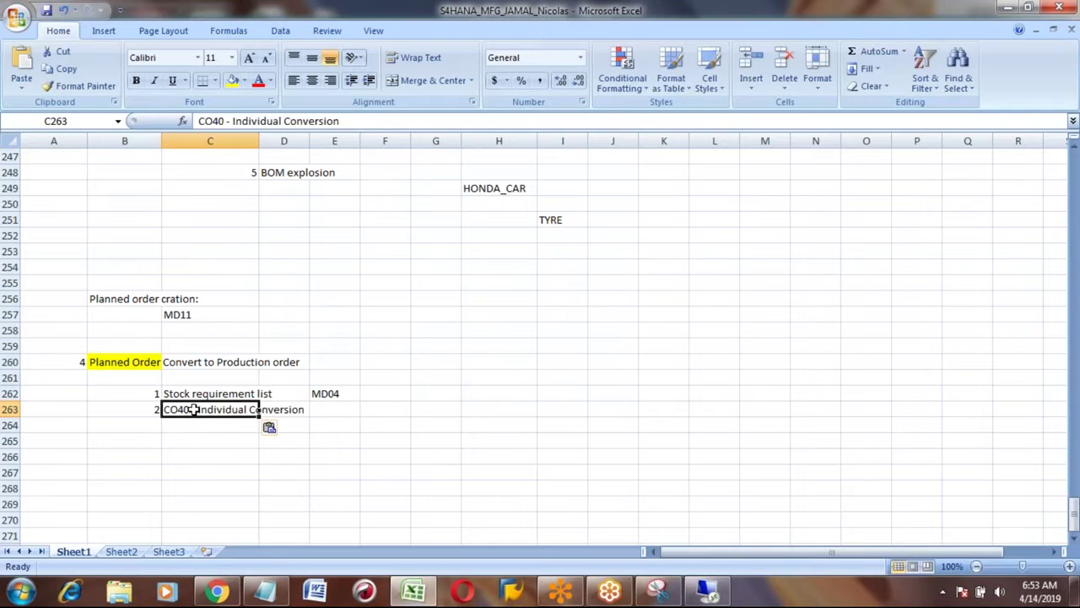
left_click(329, 409)
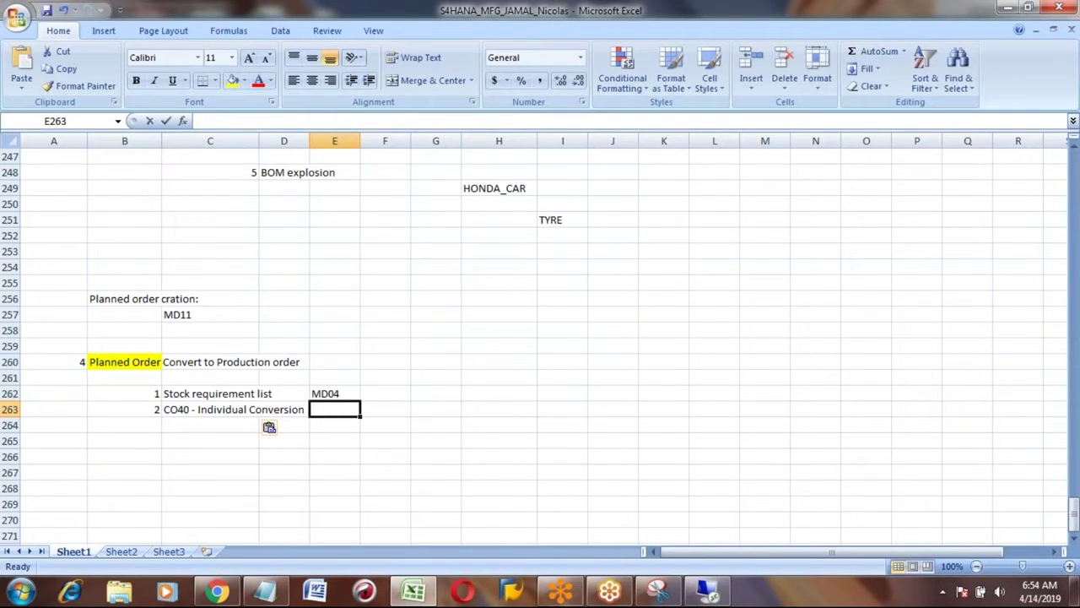
type("CO40")
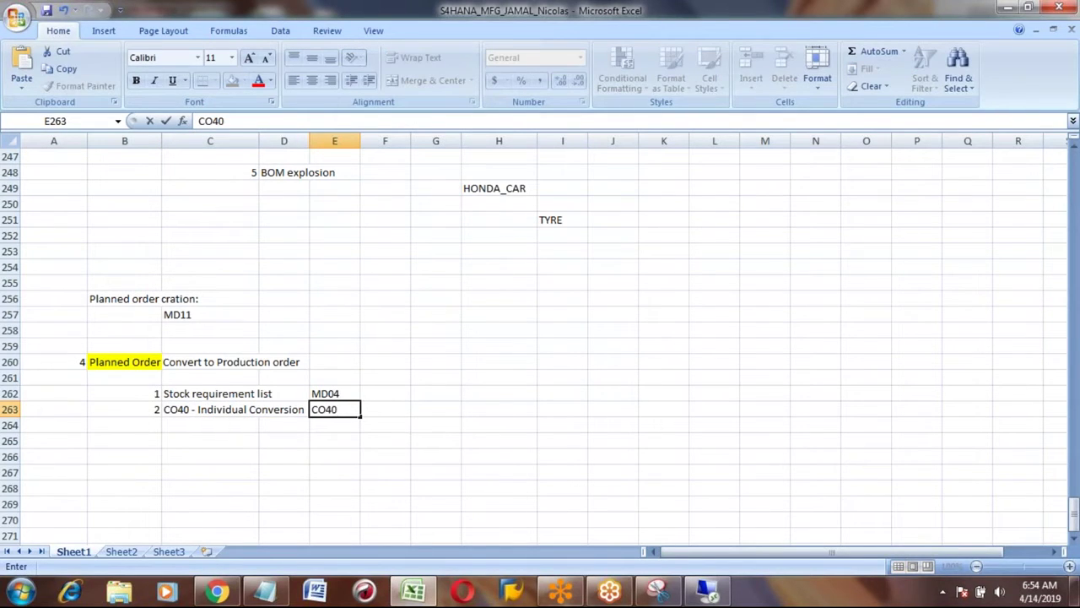
key("Return")
Add a third line to the conversion section with 3 in B264 and Collective conversion in C264.
key("Left")
key("Left")
key("Left")
type("3")
key("Tab")
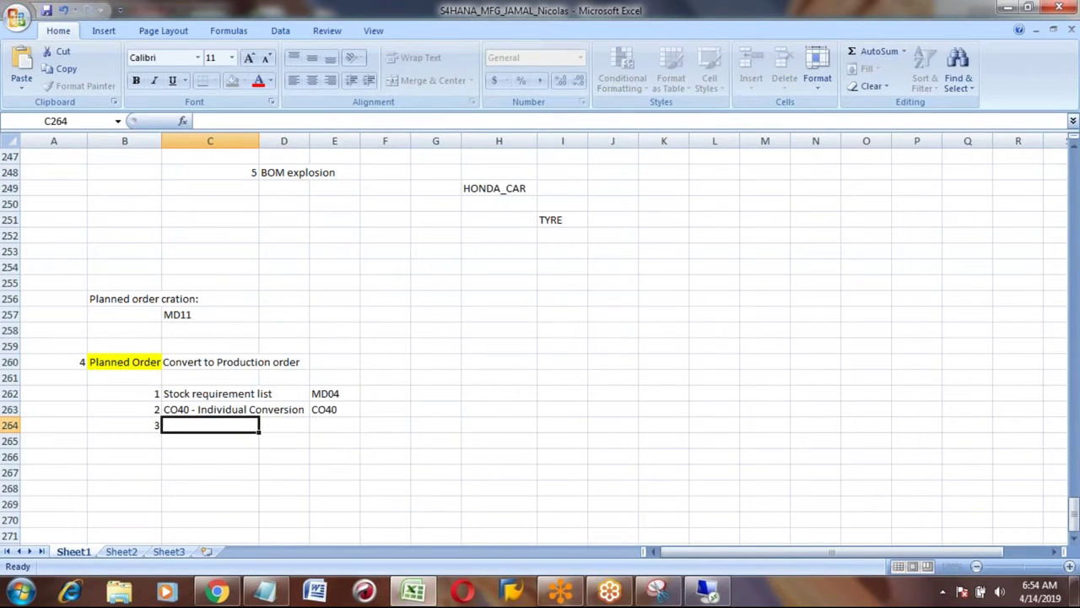
type("c")
key("BackSpace")
key("BackSpace")
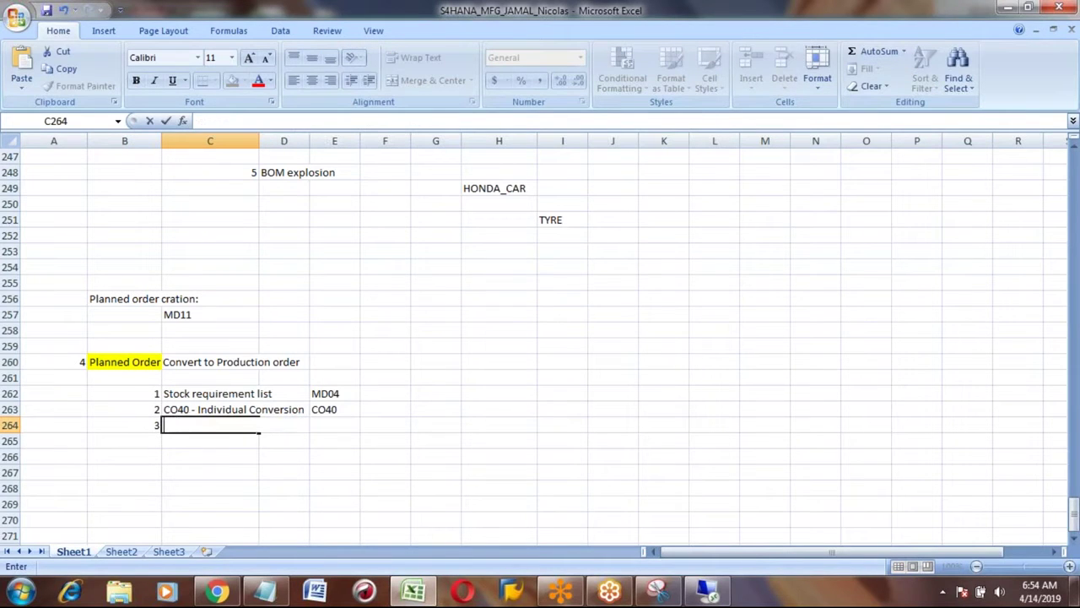
type("Col")
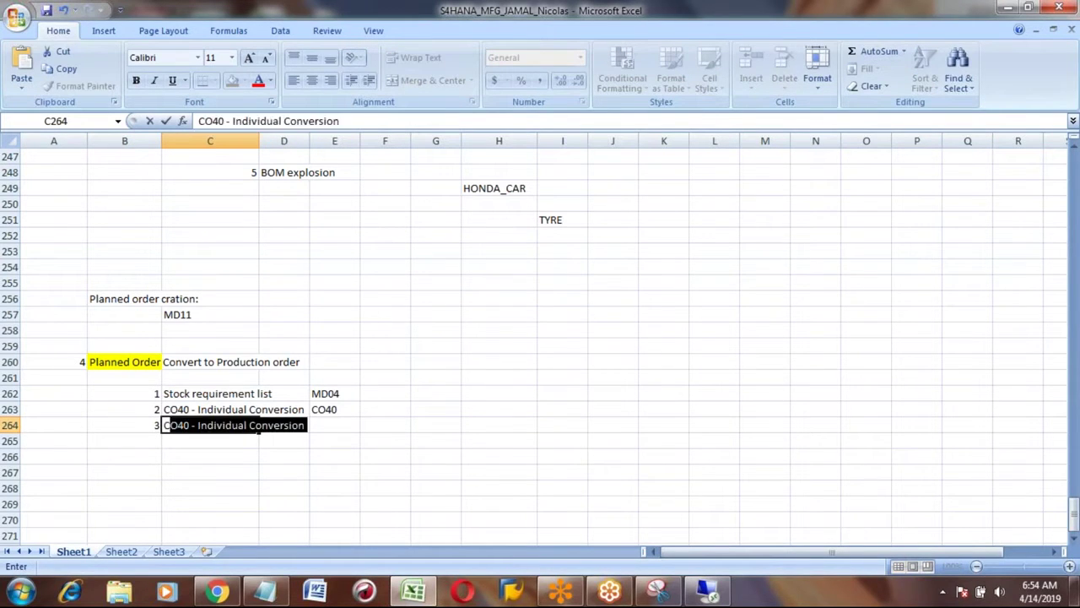
type("lectiv")
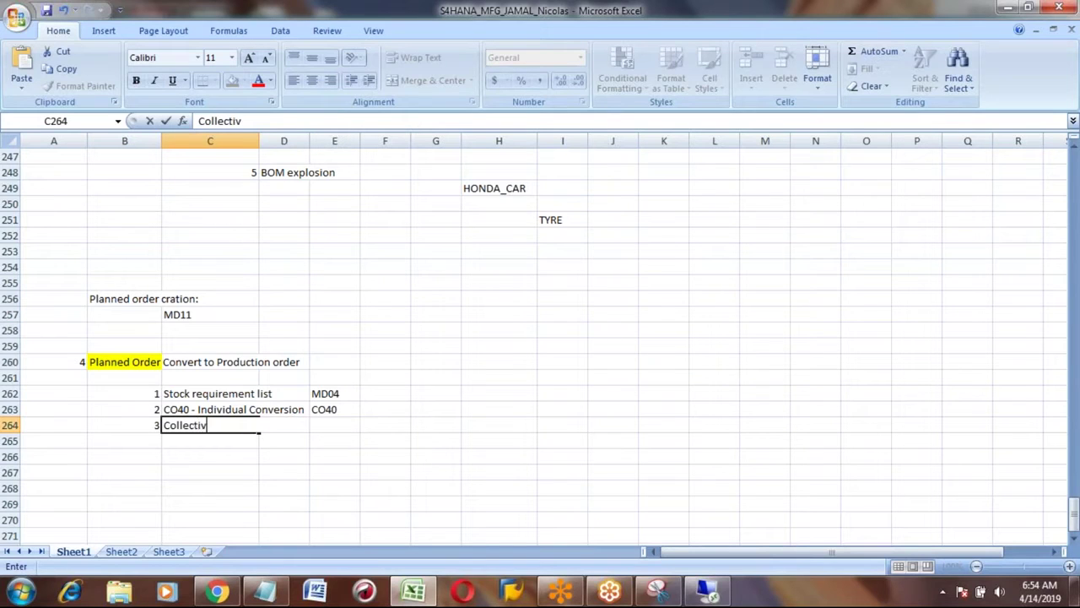
type("e conversion")
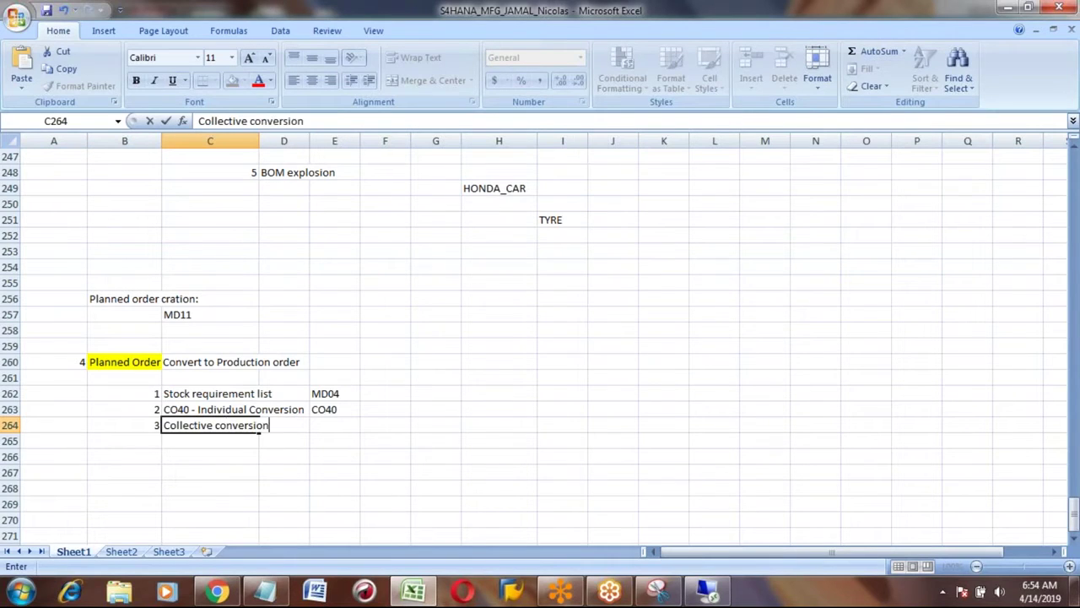
Enter the transaction code CO41 in E264 for the collective conversion line.
key("Tab")
key("Tab")
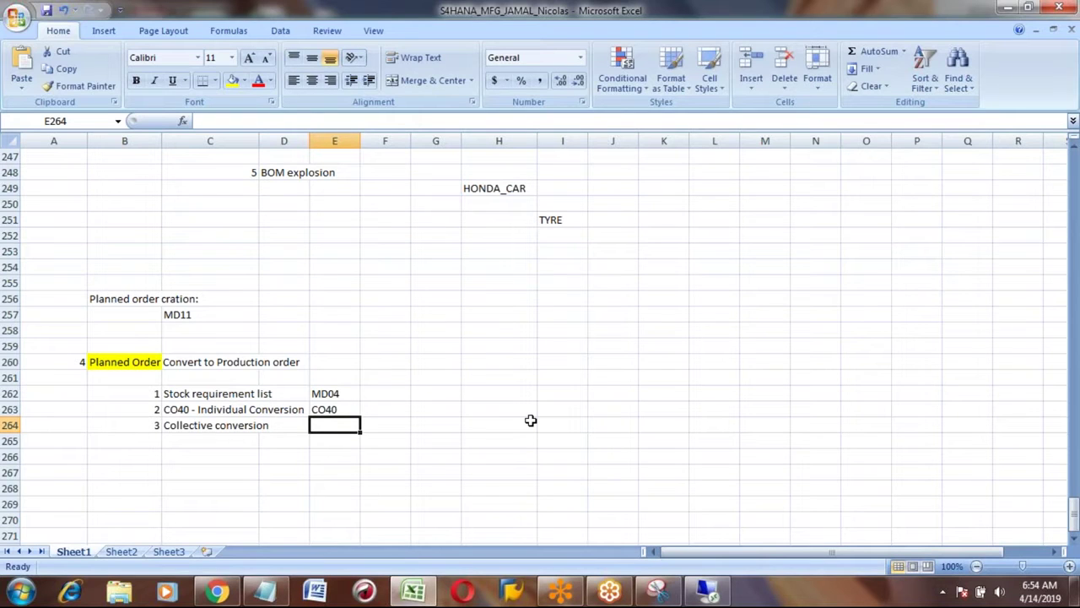
type("CO41")
key("Return")
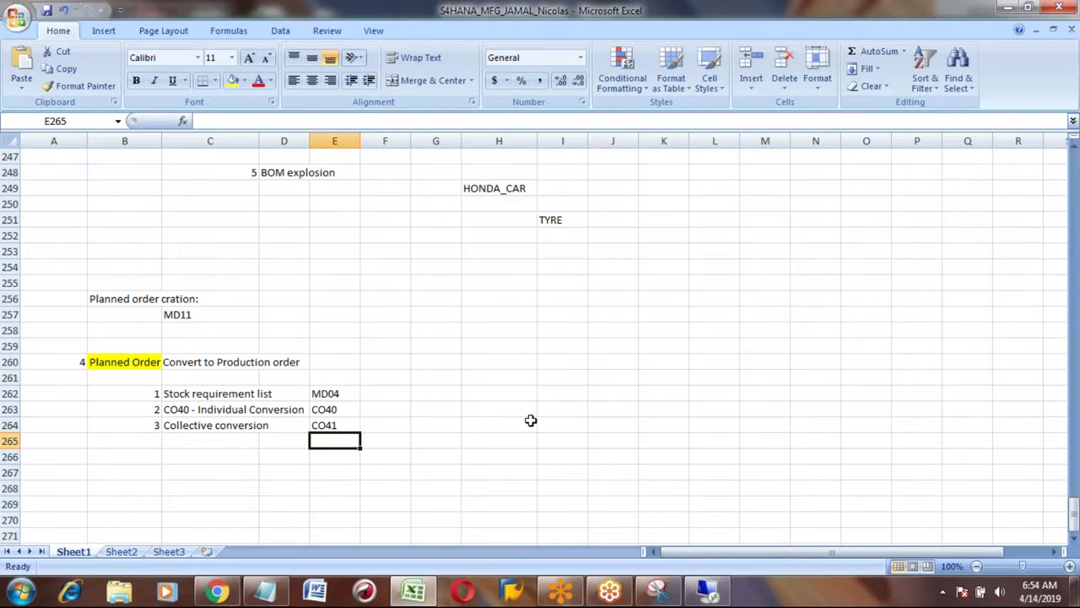
Review the three conversion methods and their transaction codes in rows 262 to 264 against the Planned Order heading in B260.
left_click(707, 589)
key("alt+Tab")
key("Up")
key("Up")
key("Up")
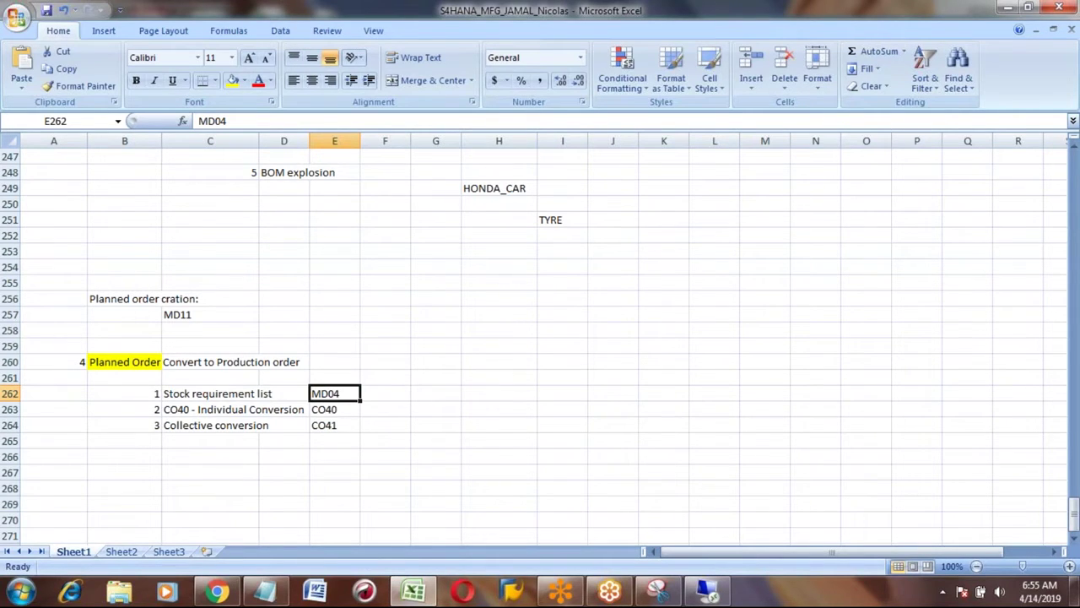
left_click(211, 395)
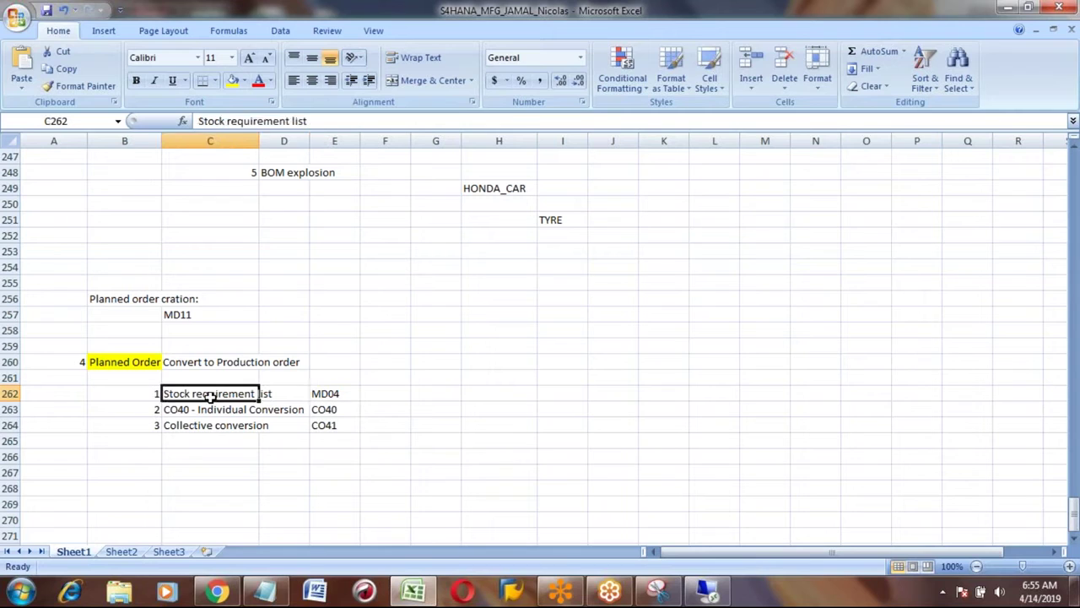
key("shift+Down")
key("shift+Down")
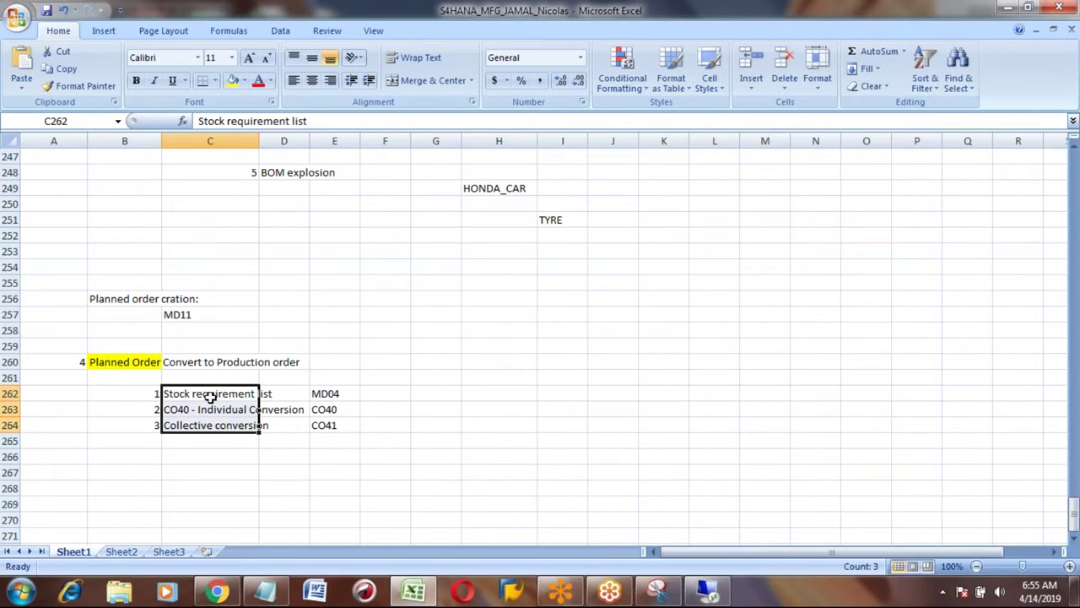
left_click(109, 360)
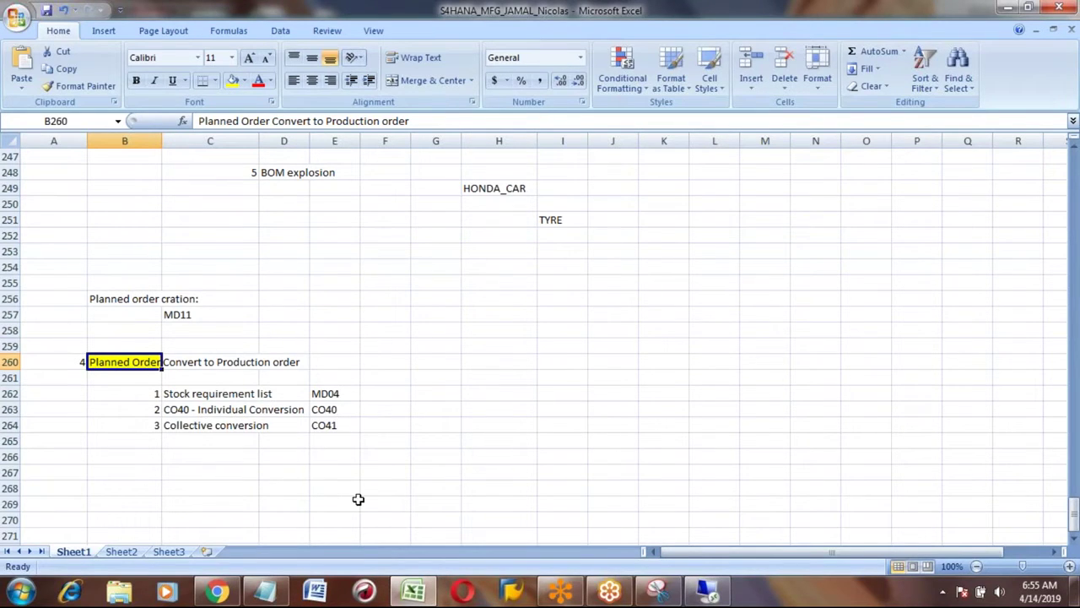
Switch to the SAP session and start transaction MD04 for the stock/requirements list.
left_click(711, 597)
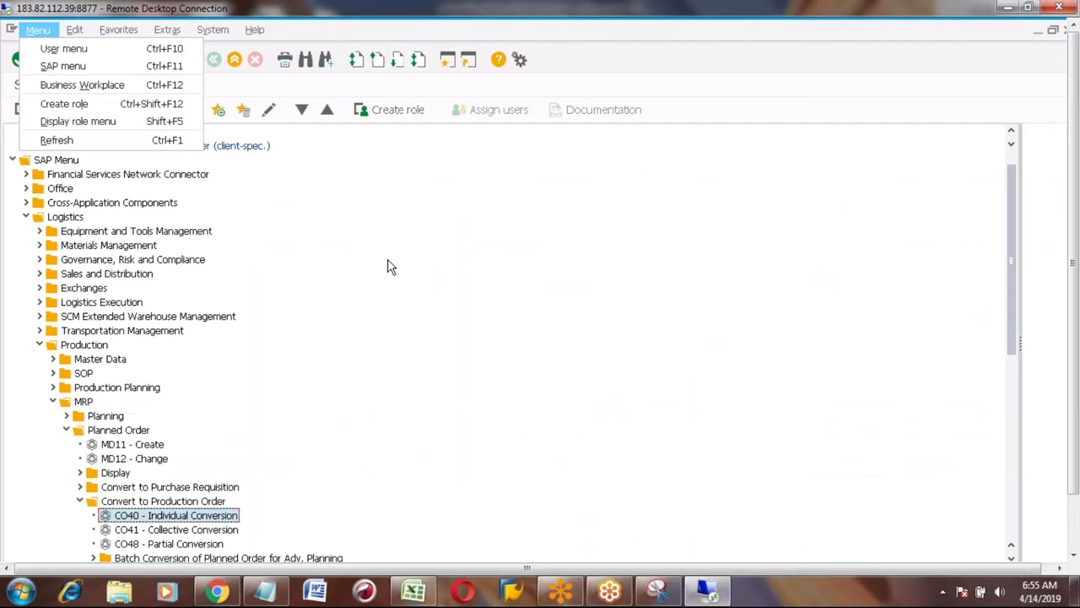
left_click(93, 62)
type("MD04")
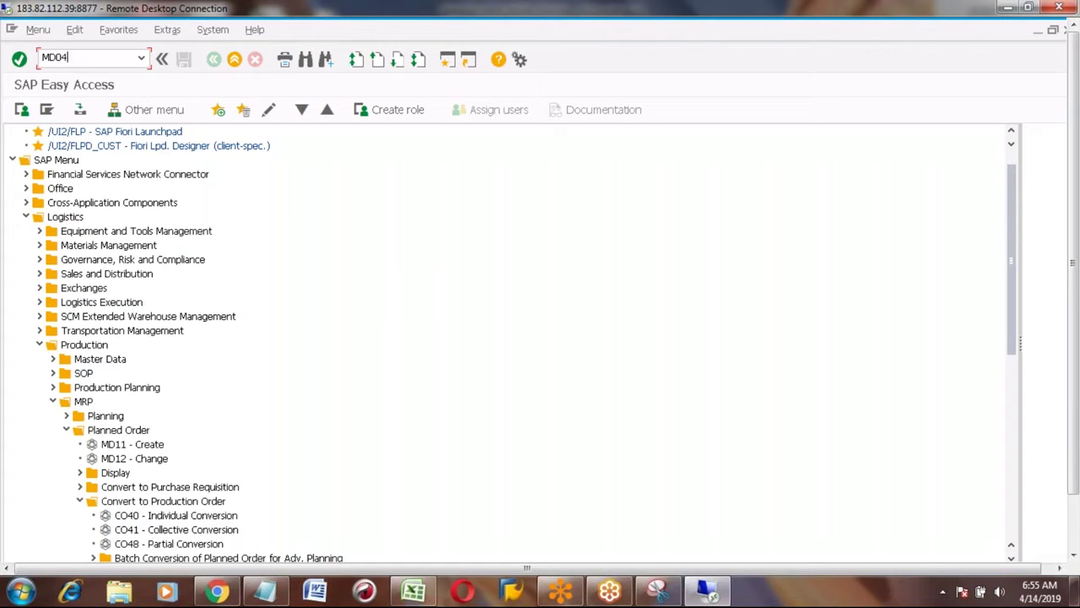
key("Return")
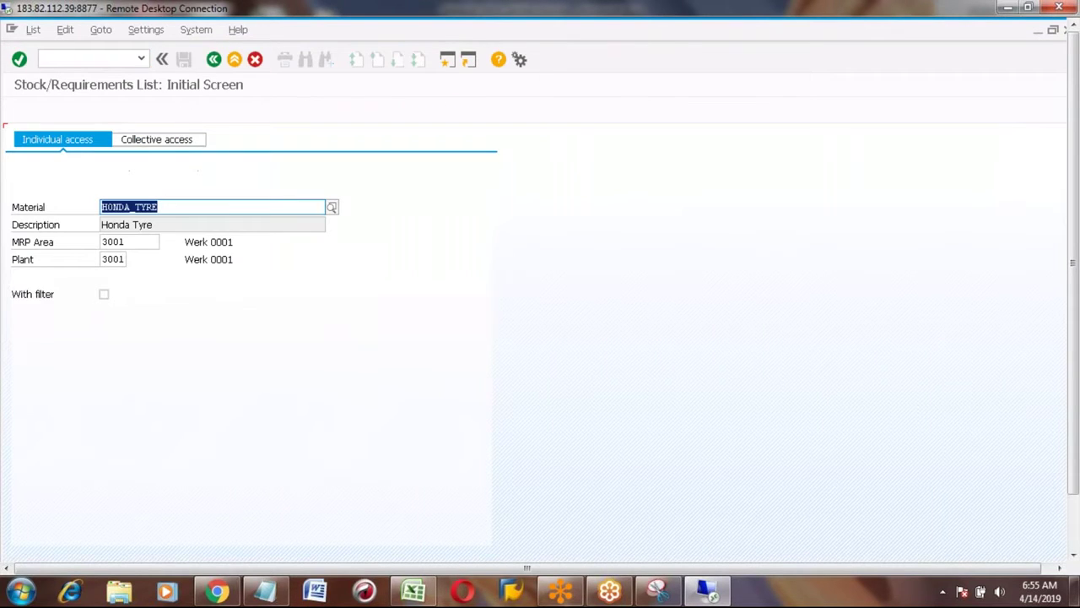
Set the material to HONDA_CAR and display its stock/requirements list for plant 3001.
left_click(179, 207)
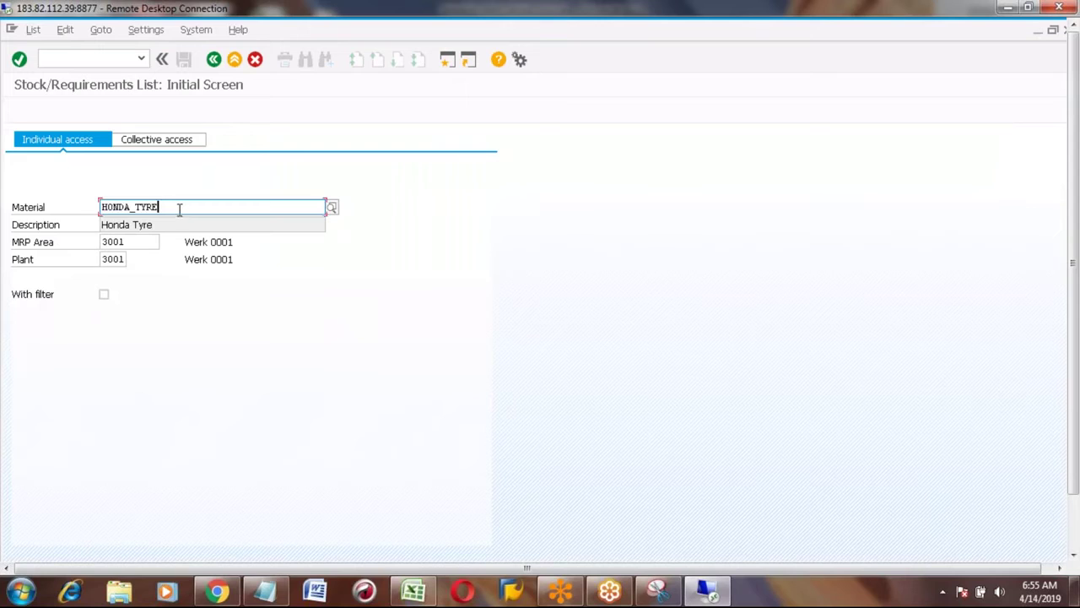
key("BackSpace")
key("BackSpace")
key("BackSpace")
key("BackSpace")
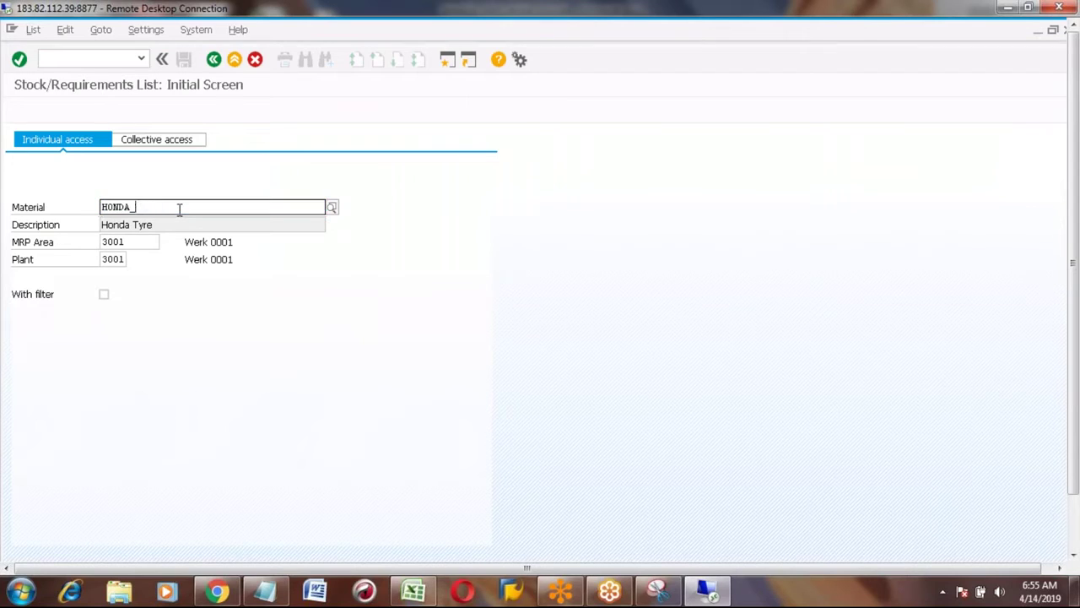
type("CAR")
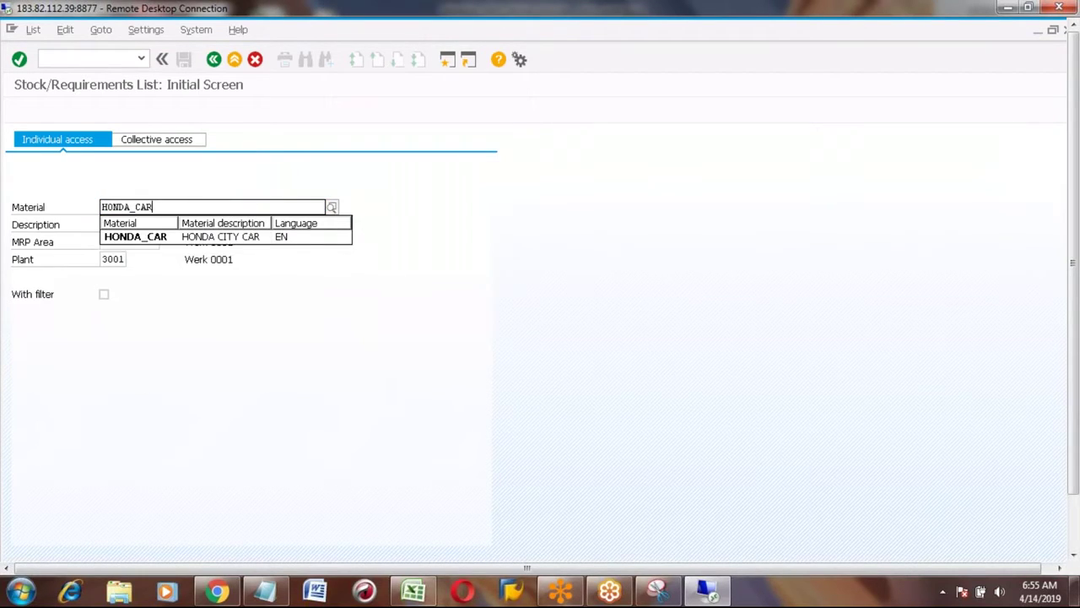
key("Return")
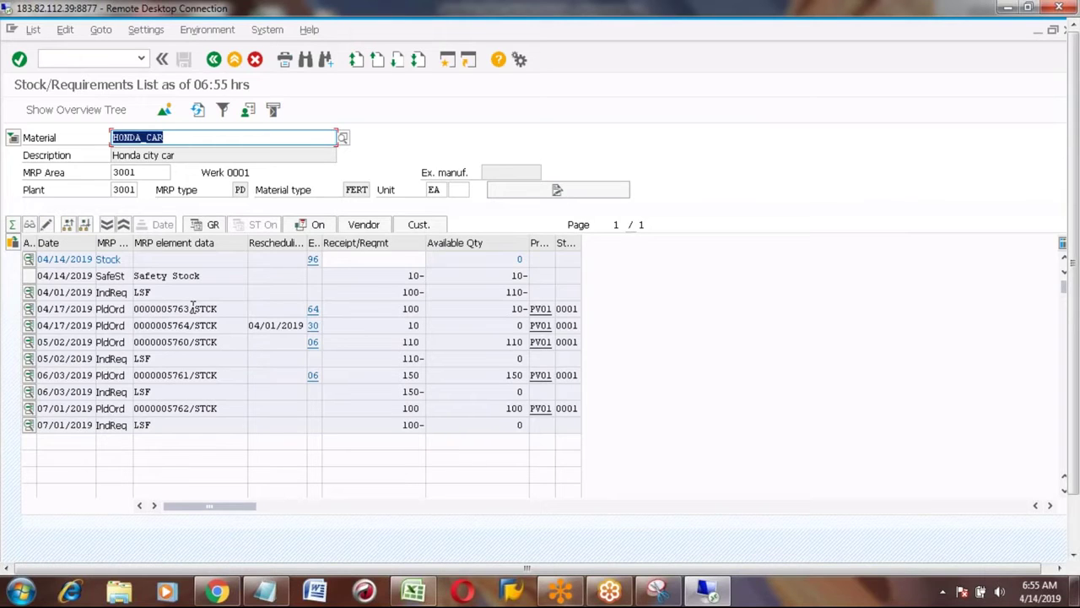
left_click(191, 308)
double_click(191, 308)
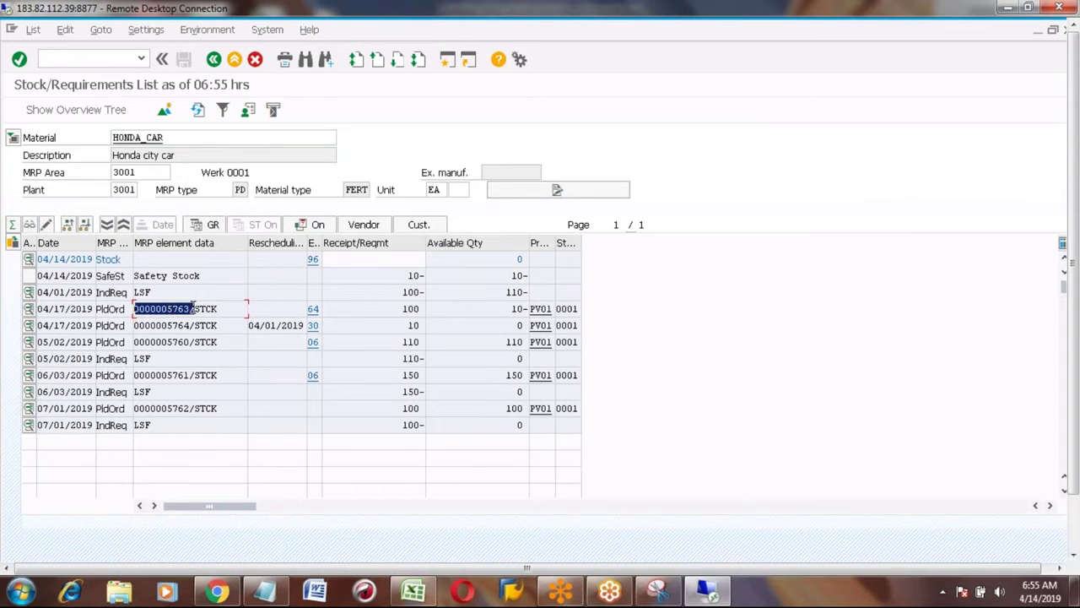
key("Tab")
left_click(28, 311)
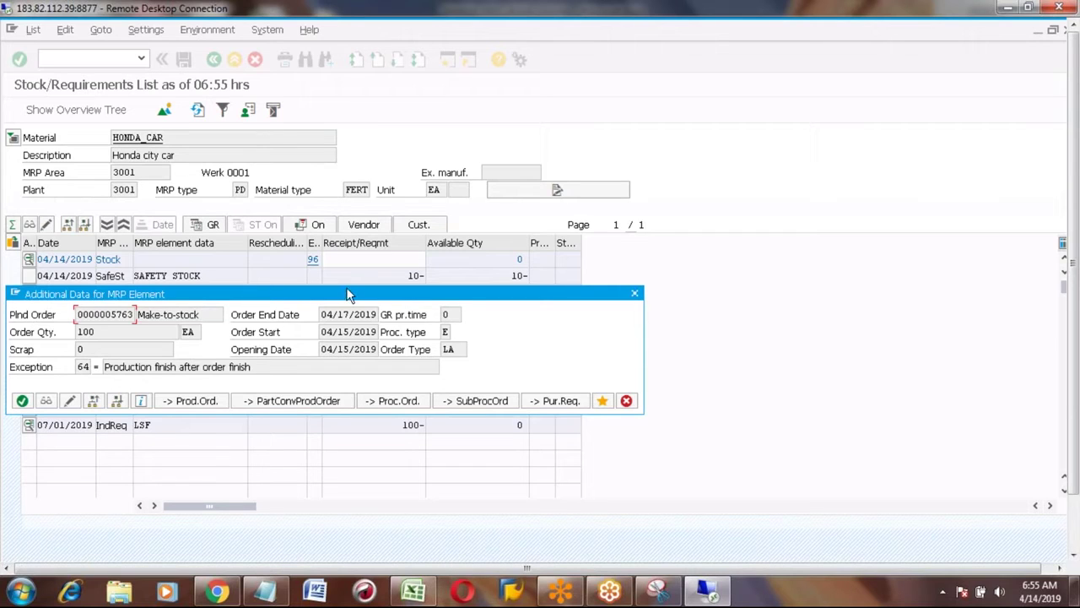
left_click(208, 404)
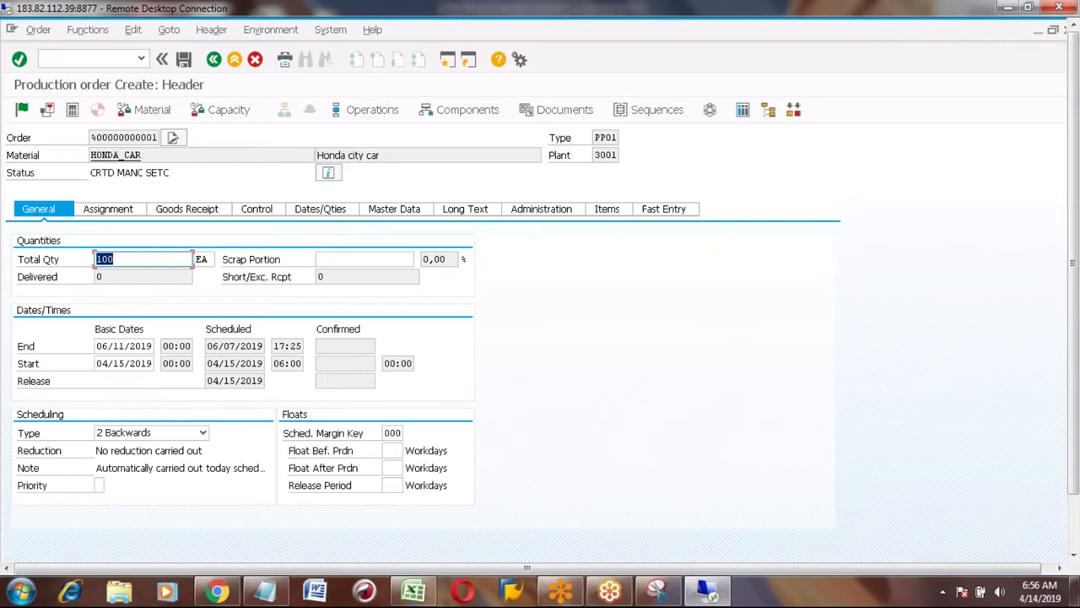
left_click(214, 61)
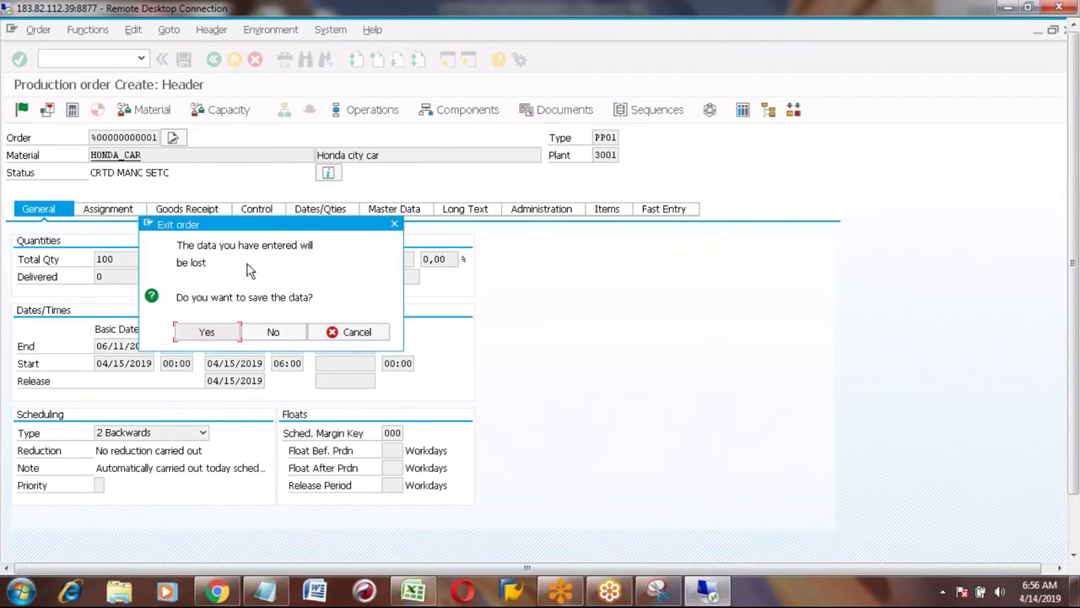
left_click(272, 333)
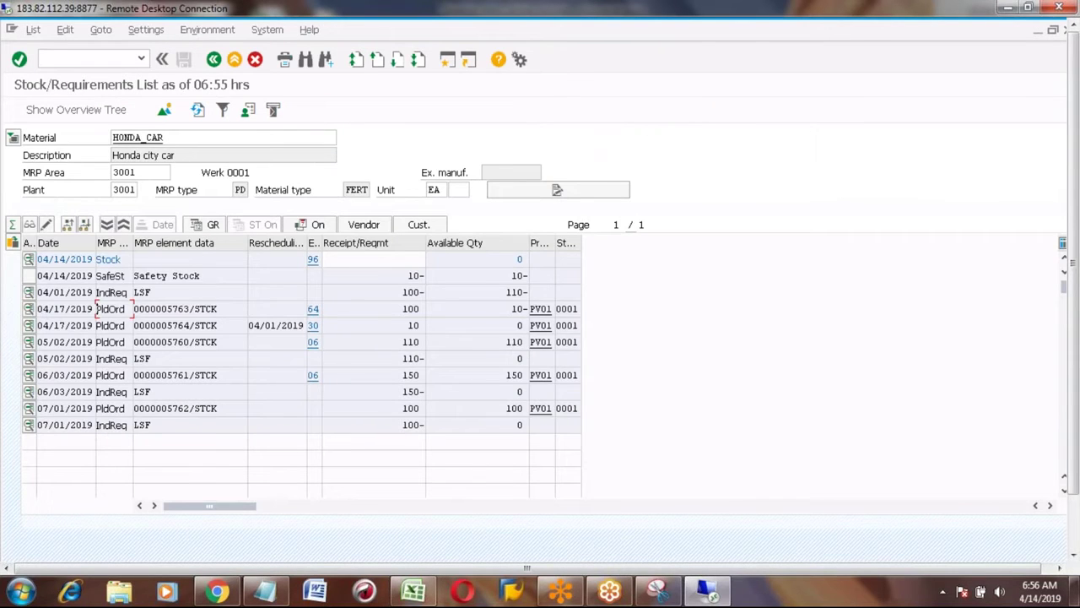
Convert the 04/17/2019 planned order for 100 EA to a production order and save it despite the cost calculation error.
left_click(29, 309)
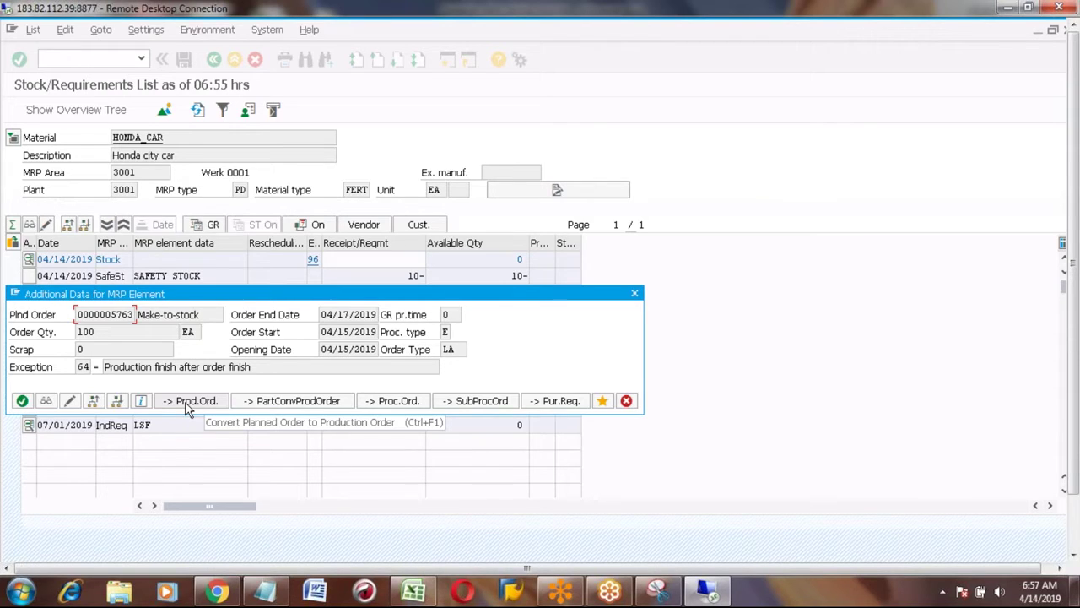
left_click(187, 402)
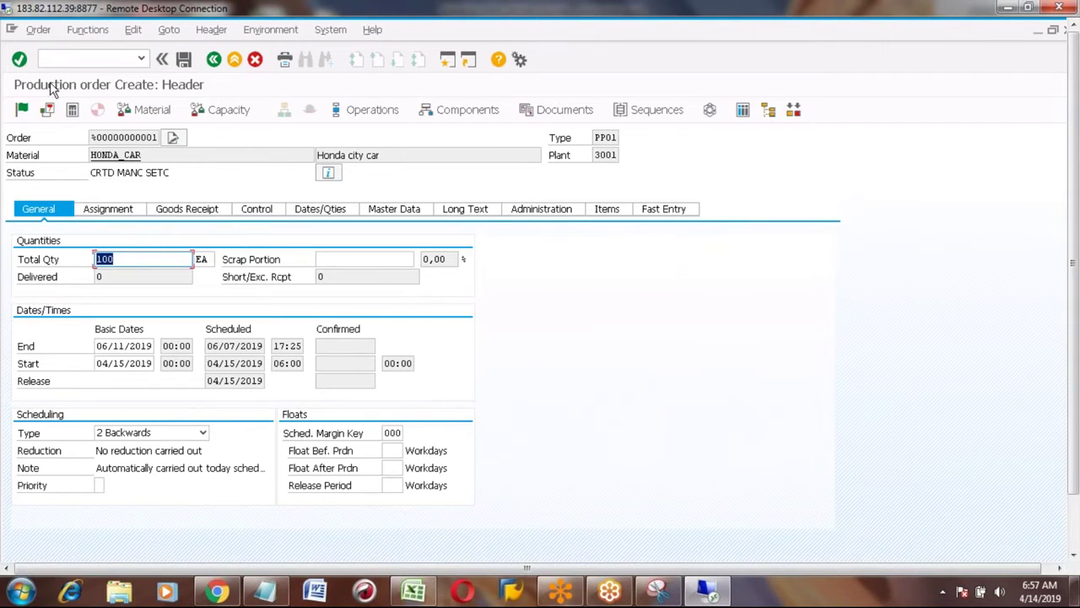
left_click(184, 60)
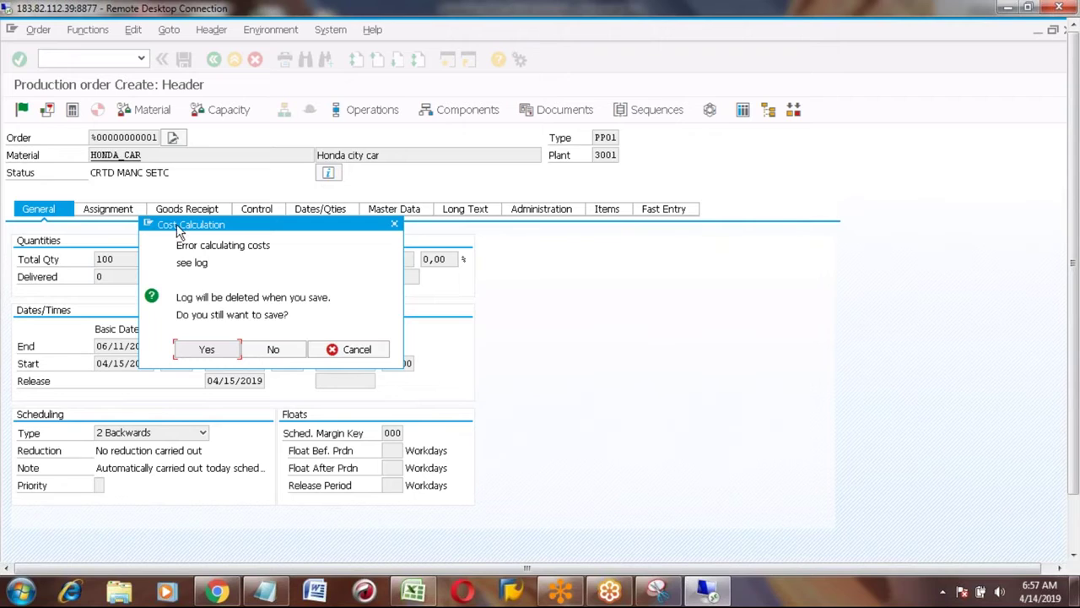
left_click(207, 353)
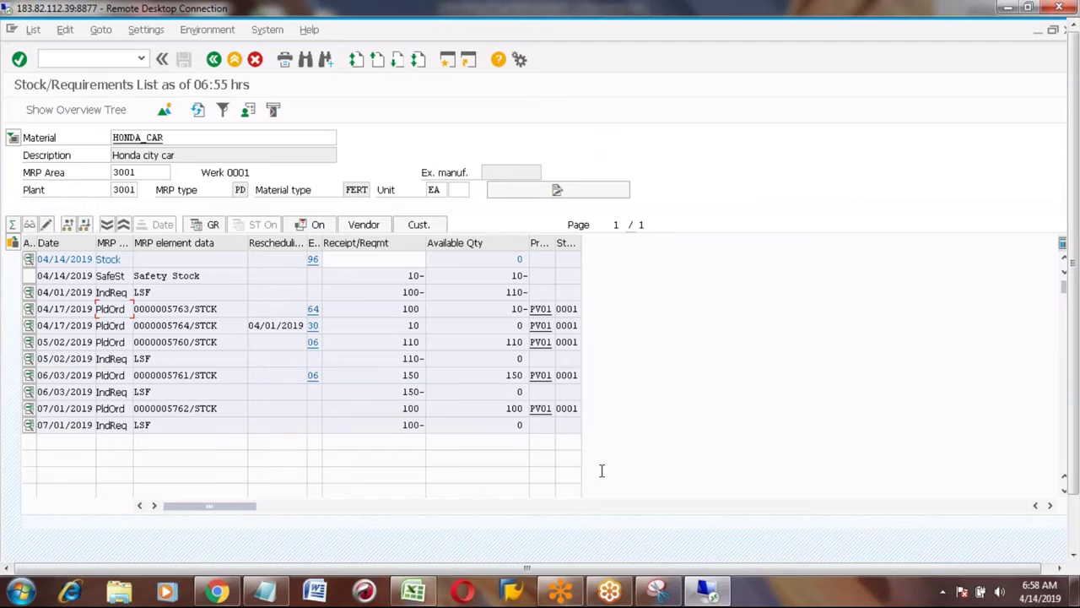
Refresh the HONDA_CAR stock/requirements list and examine which MRP element replaces the converted planned order.
left_click(1075, 540)
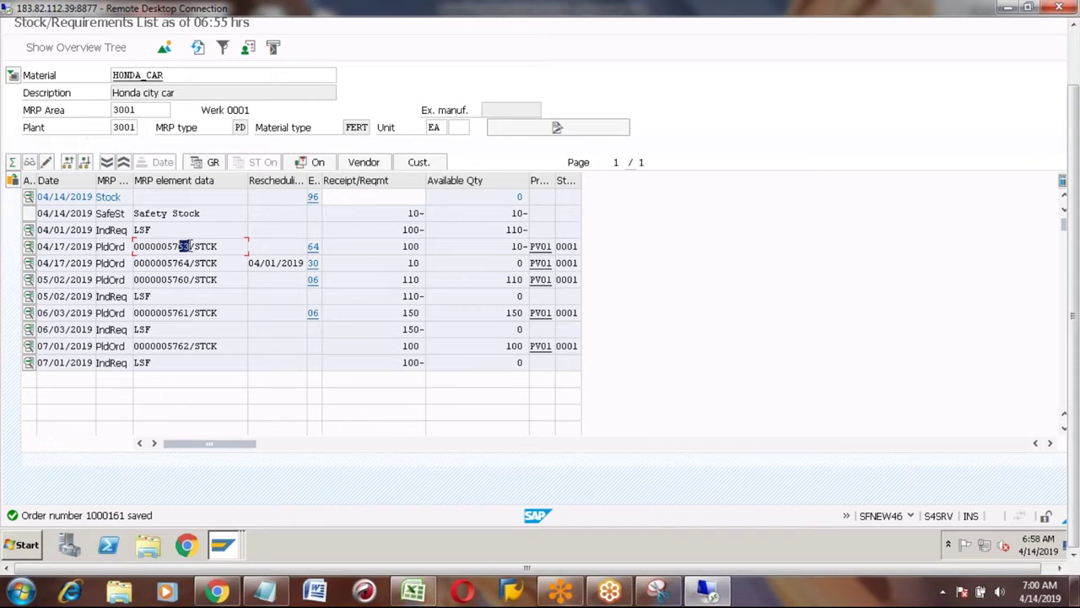
double_click(182, 245)
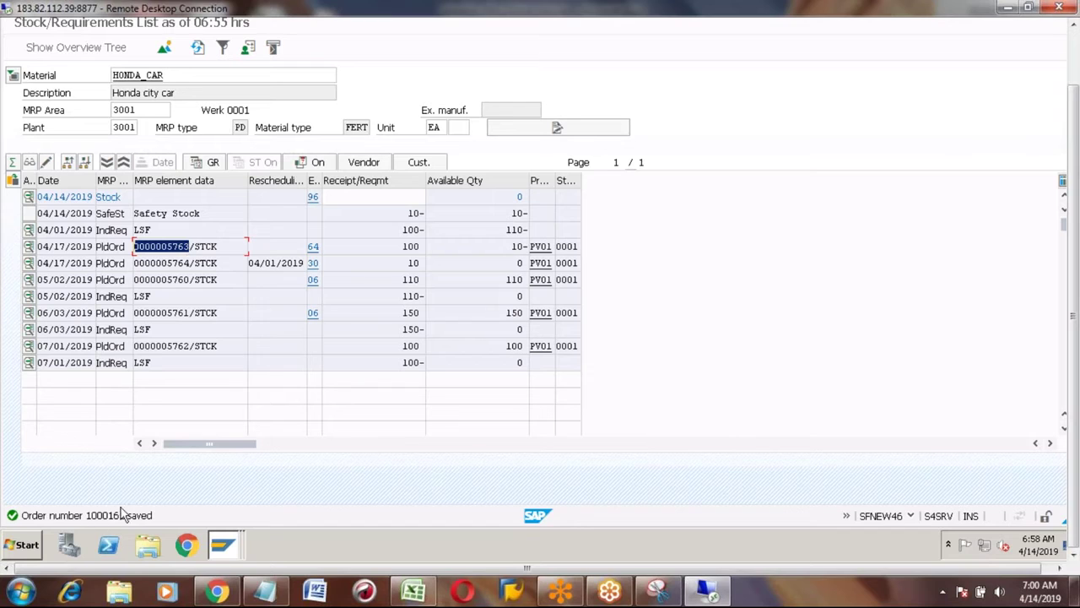
left_click(197, 48)
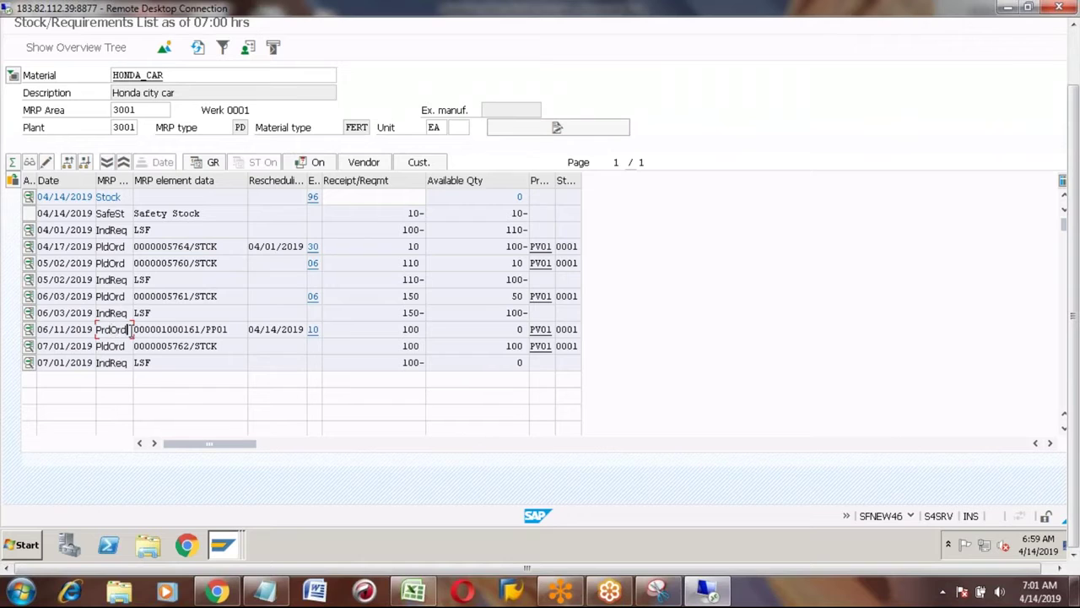
left_click_drag(127, 329, 97, 329)
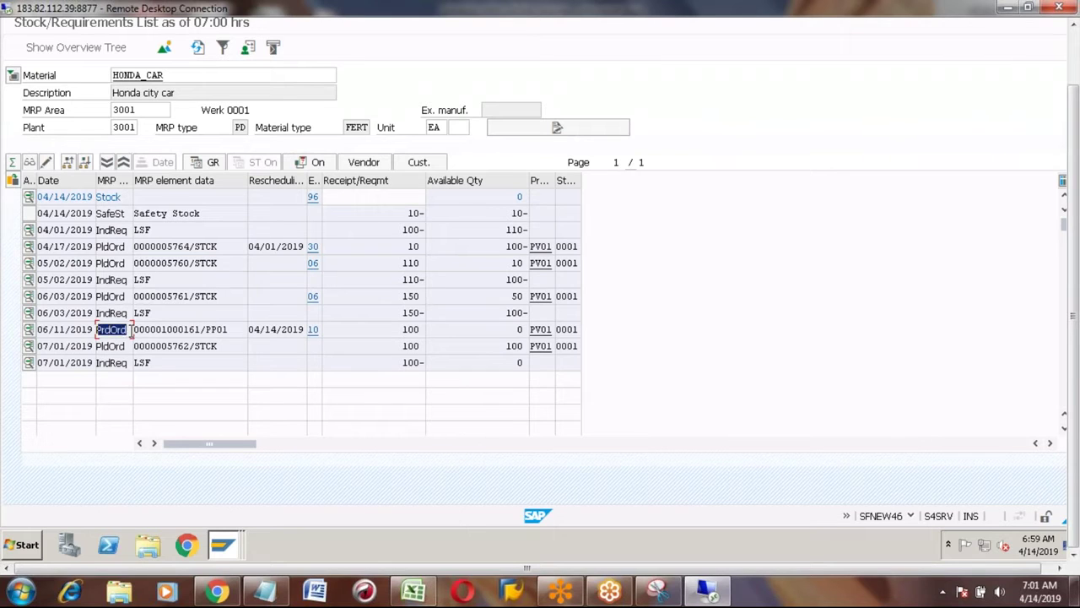
Highlight the number of the production order dated 06/11/2019 in the HONDA_CAR stock/requirements list.
left_click(204, 329)
key("shift+Left")
key("shift+Left")
key("shift+Left")
key("shift+Left")
key("shift+Left")
key("shift+Left")
key("shift+Left")
key("shift+Left")
key("shift+Left")
key("shift+Left")
key("shift+Left")
key("shift+Left")
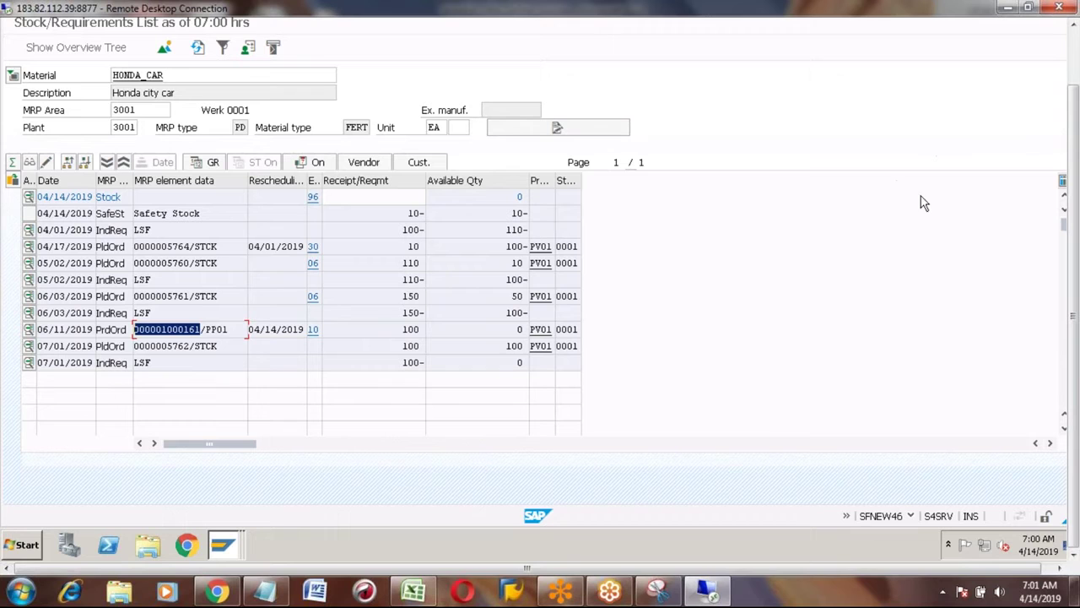
Switch to the Excel notes and look up the individual conversion entry and its transaction code CO40.
left_click(409, 596)
left_click(195, 409)
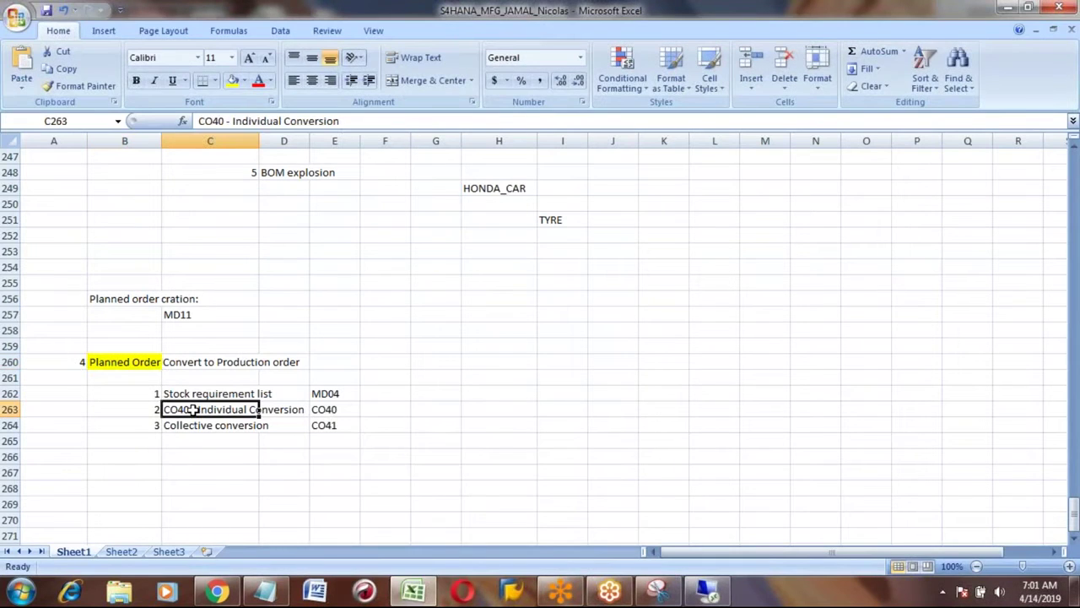
left_click(324, 410)
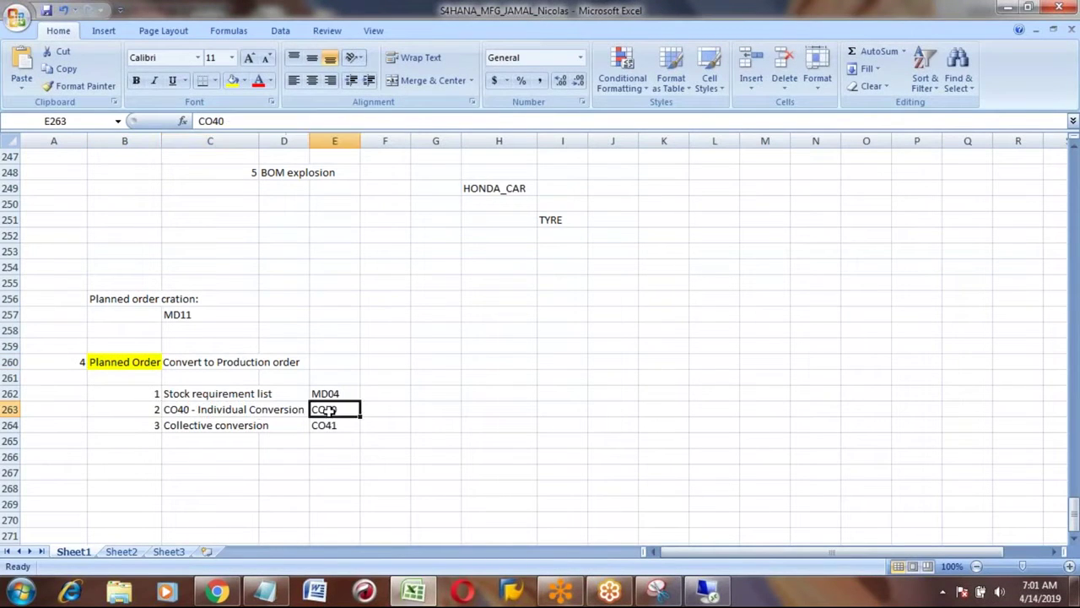
left_click(212, 411)
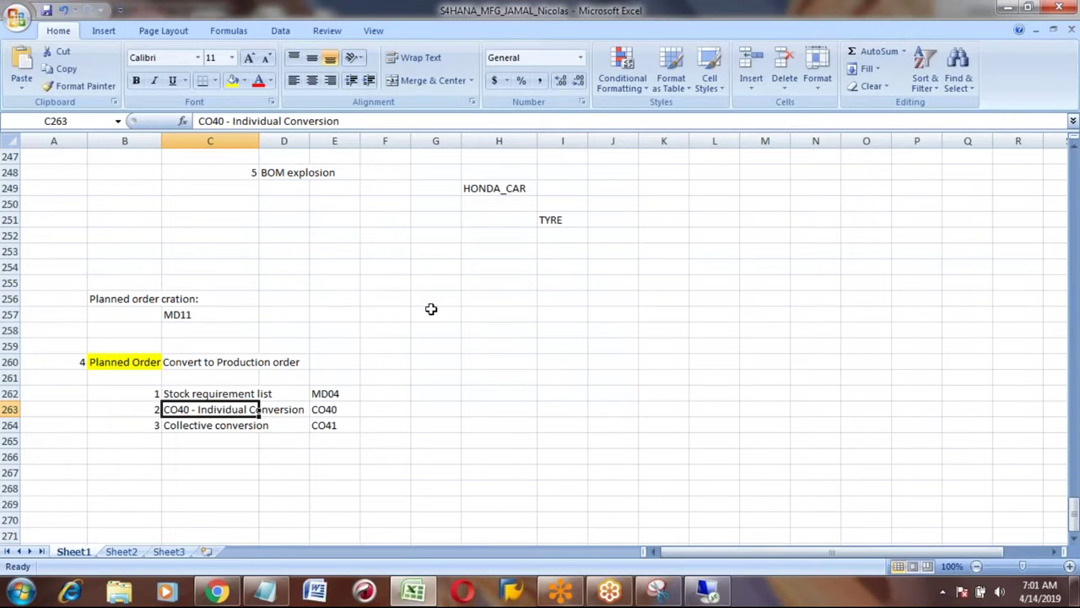
Switch back to the SAP remote desktop, open a new session and start transaction CO40.
key("alt+Tab")
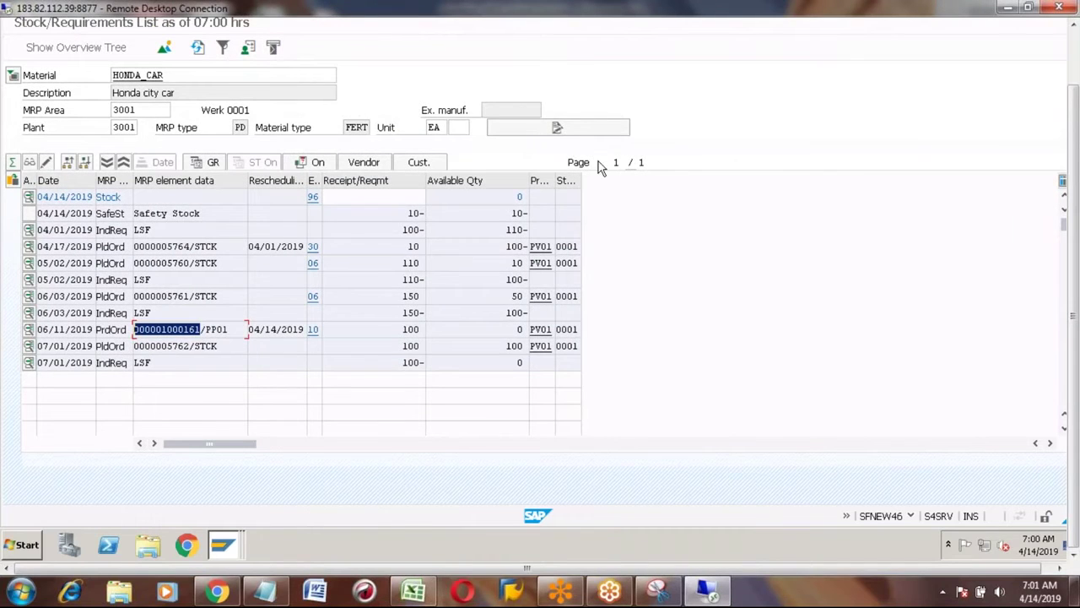
left_click(1073, 65)
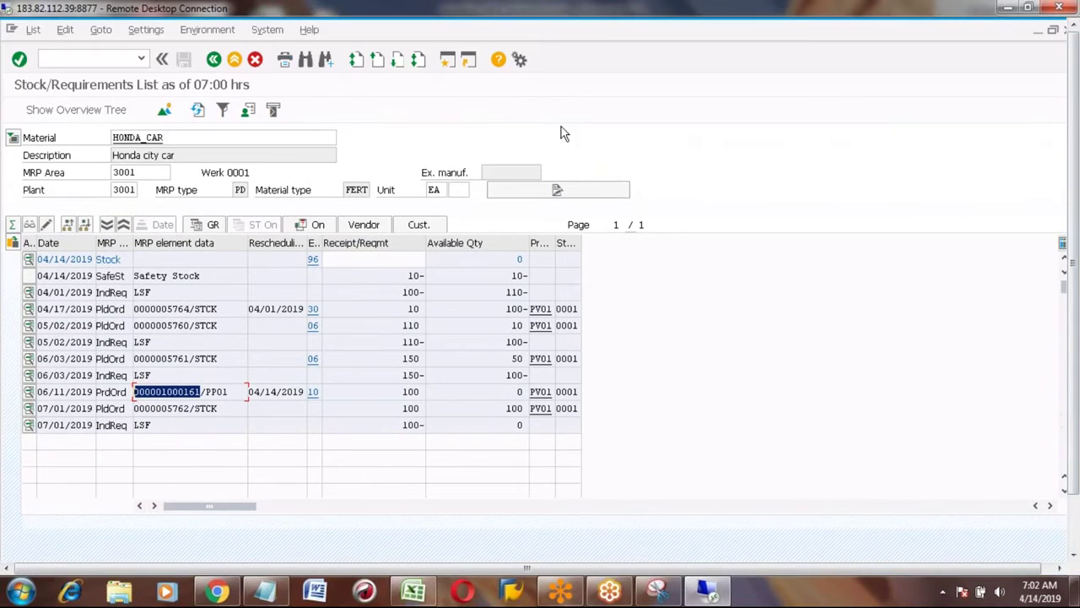
left_click(448, 60)
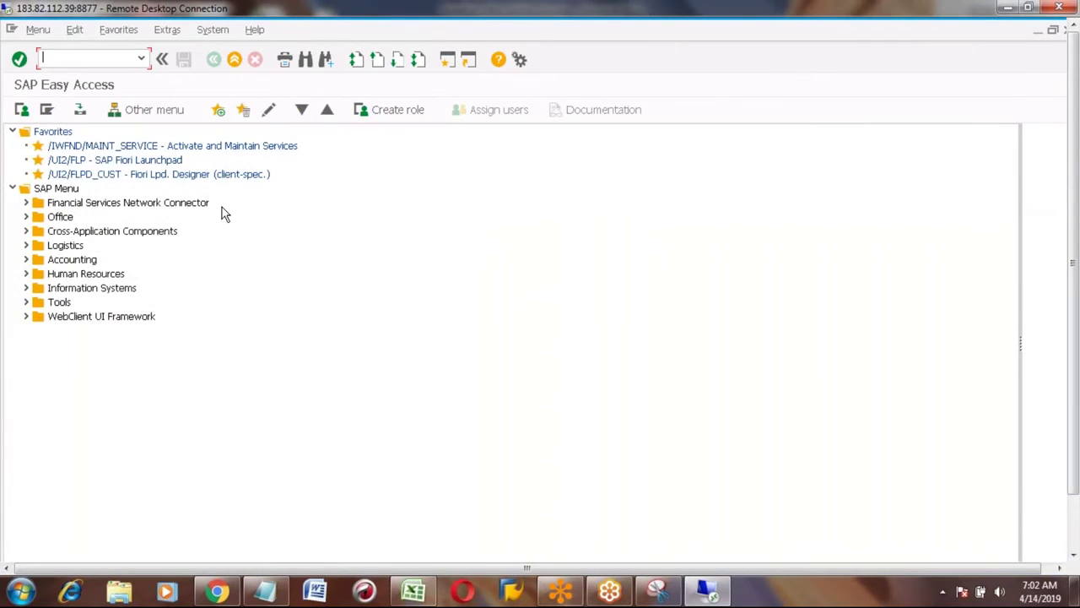
type("CO40")
key("Return")
key("Return")
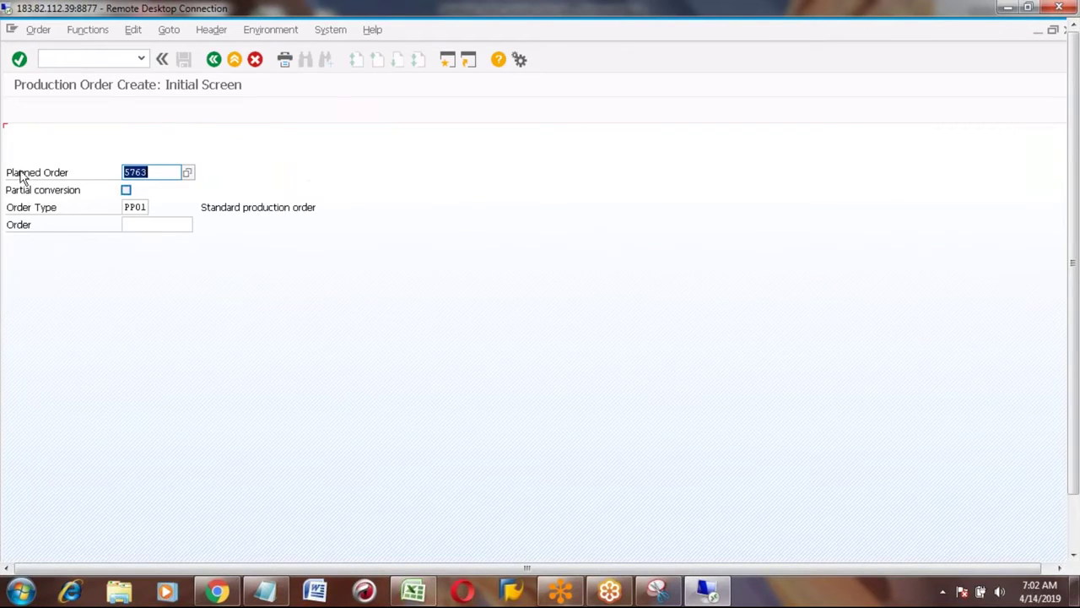
Clear the prefilled planned order number on the production order creation screen.
left_click(159, 172)
key("BackSpace")
key("BackSpace")
key("BackSpace")
key("BackSpace")
Go to the 07:00 stock/requirements list session and look up the number of the planned order dated 04/17/2019.
left_click(1073, 534)
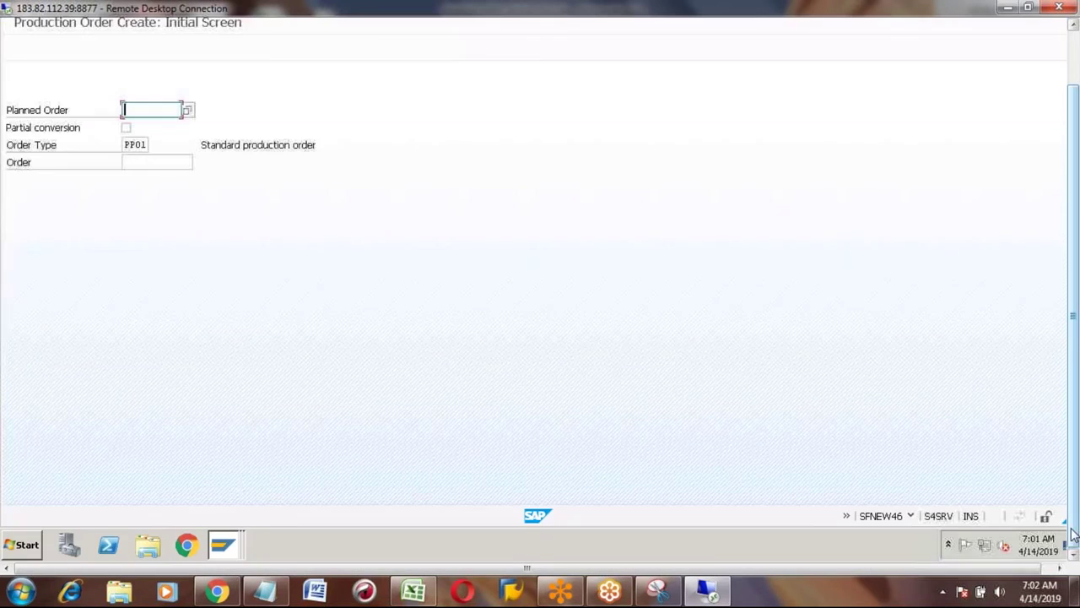
left_click(222, 549)
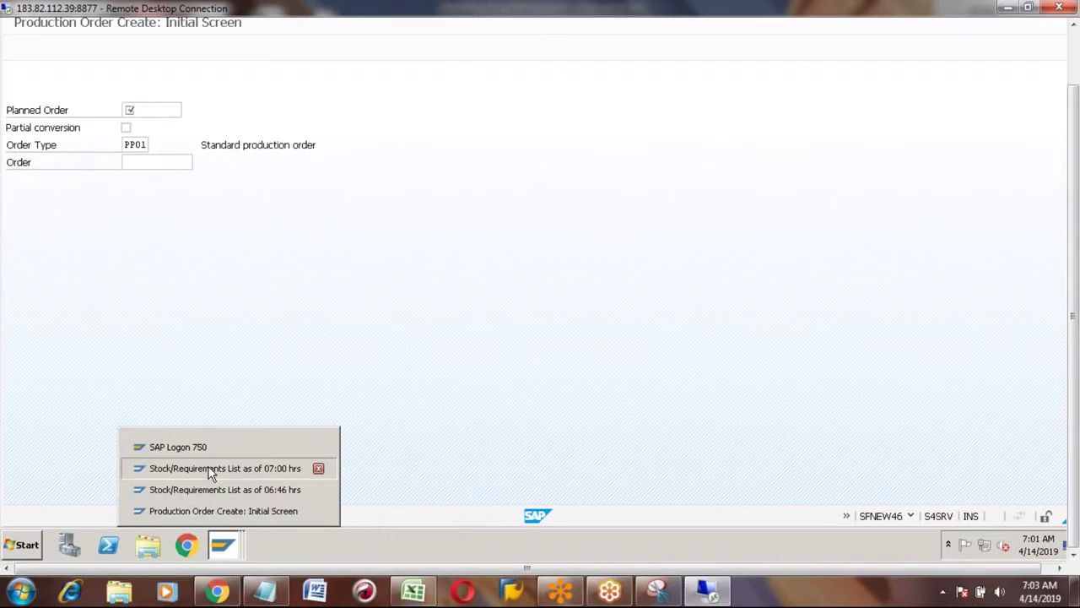
left_click(210, 468)
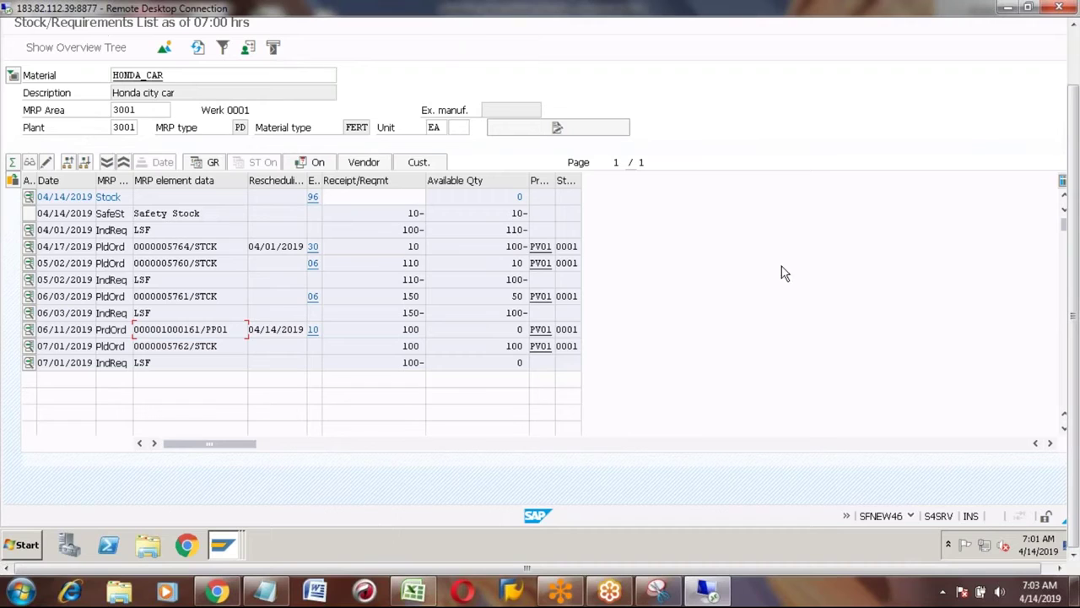
left_click(1074, 68)
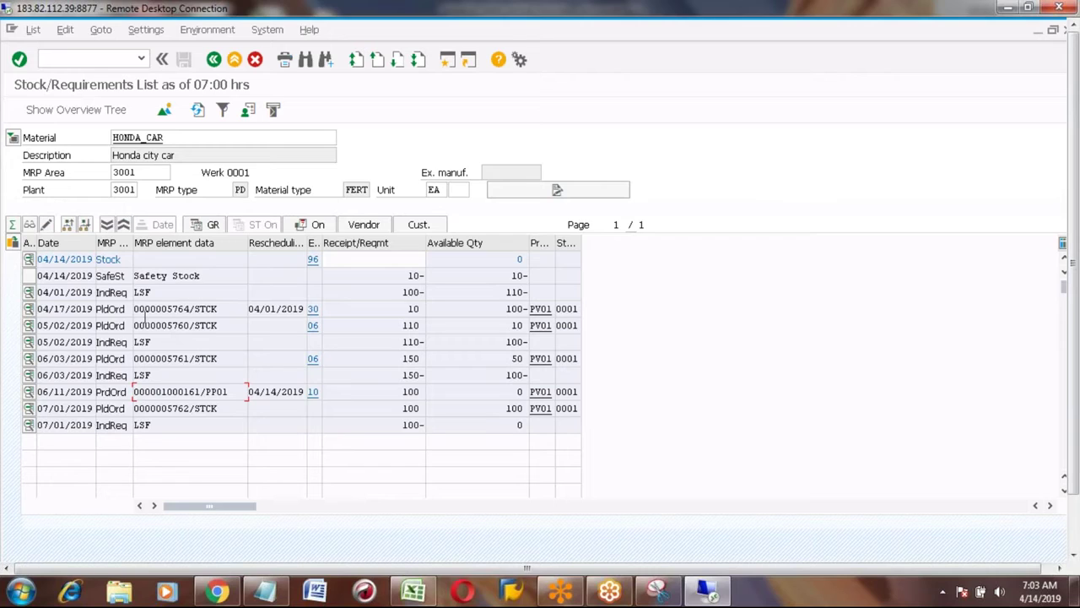
left_click(192, 309)
key("shift+Left")
key("shift+Left")
key("shift+Left")
key("shift+Left")
key("Left")
left_click(1076, 538)
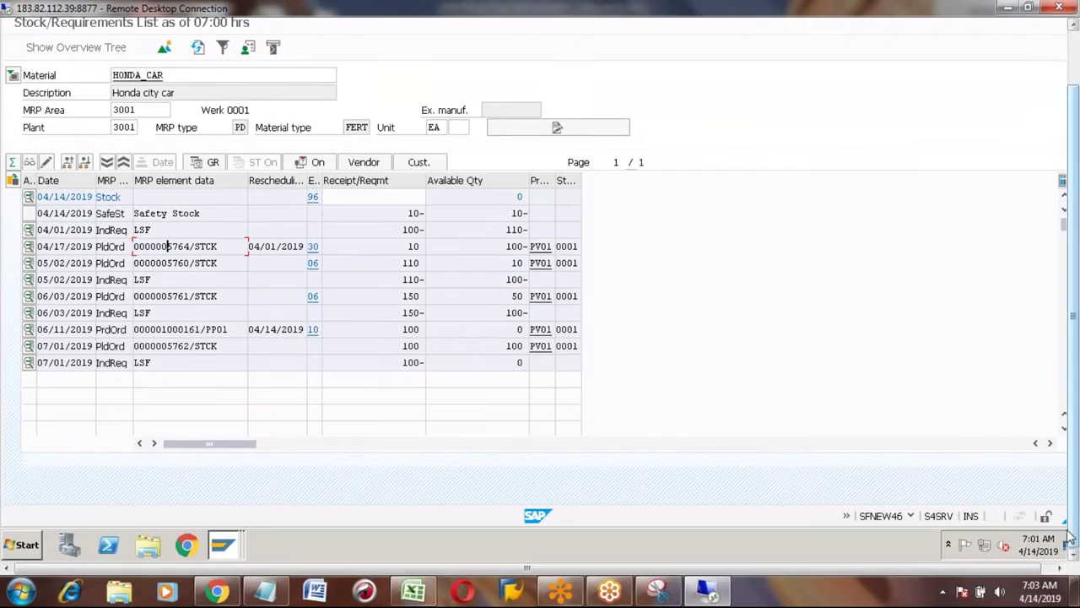
Return to the production order creation session and open the header for the planned order dated 04/17/2019 by entering its number.
left_click(225, 541)
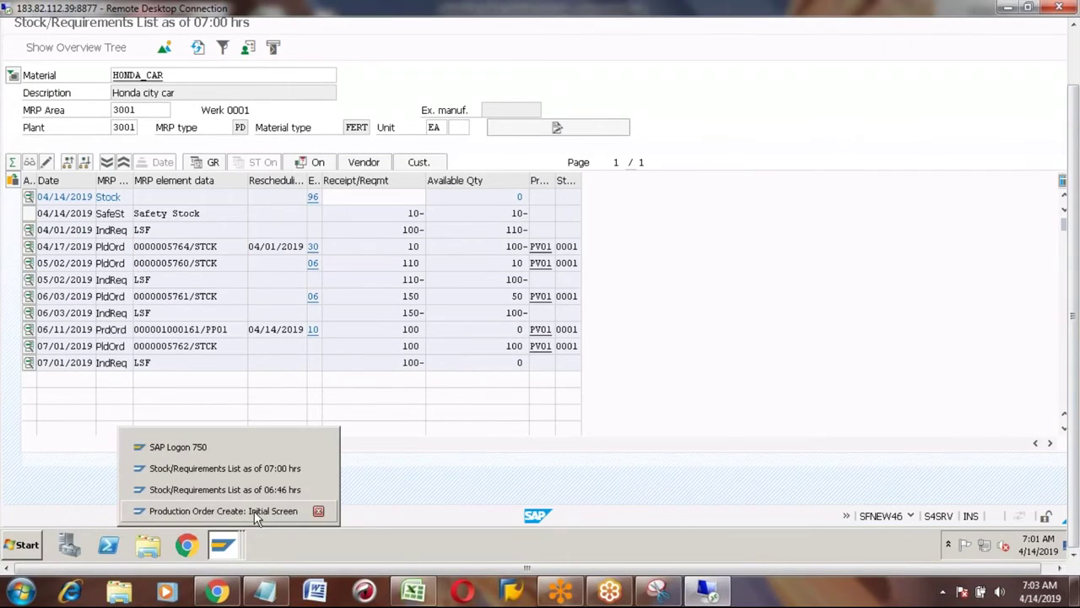
left_click(254, 511)
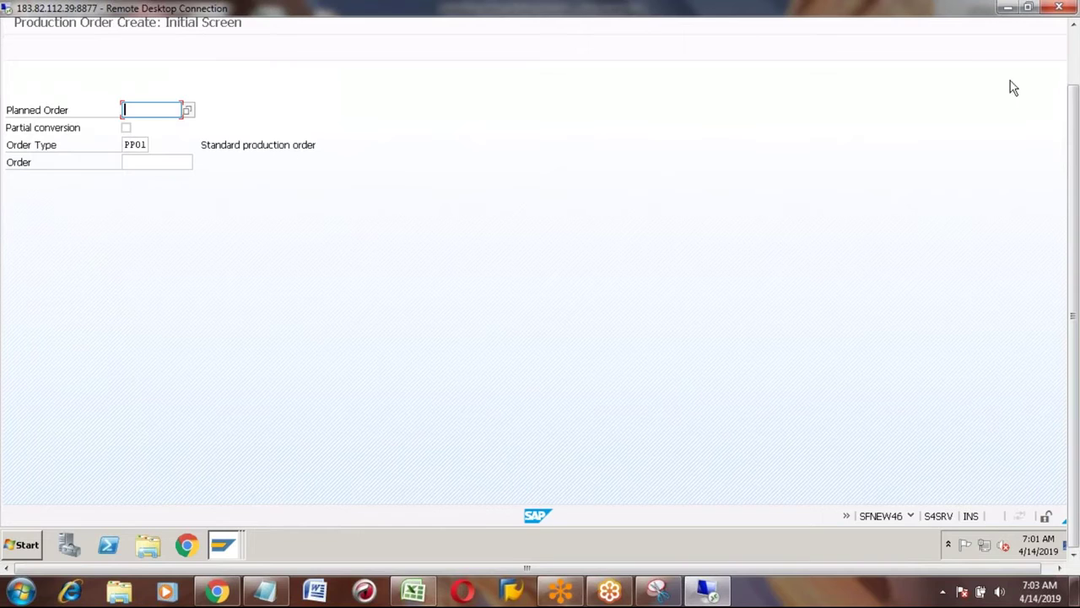
left_click(1073, 23)
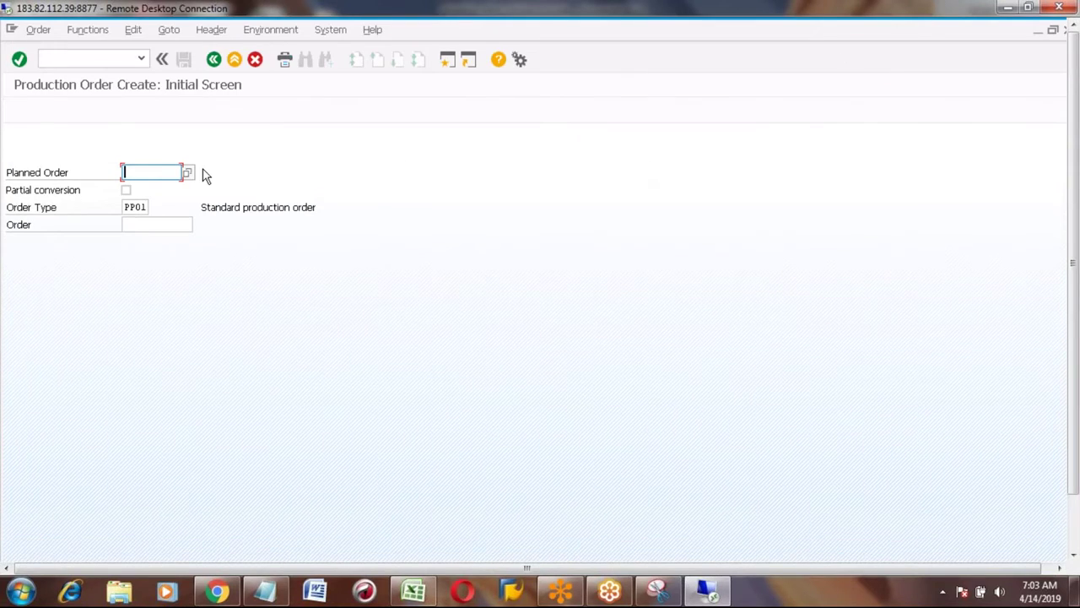
type("5764")
key("Return")
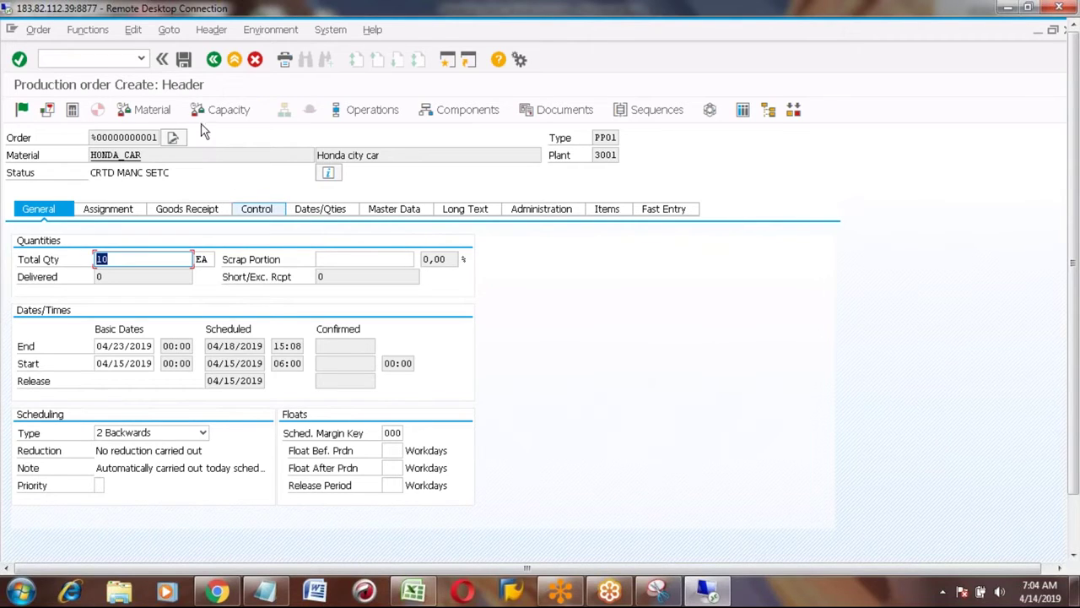
Save the HONDA_CAR production order, accepting deletion of the cost calculation log.
left_click(184, 56)
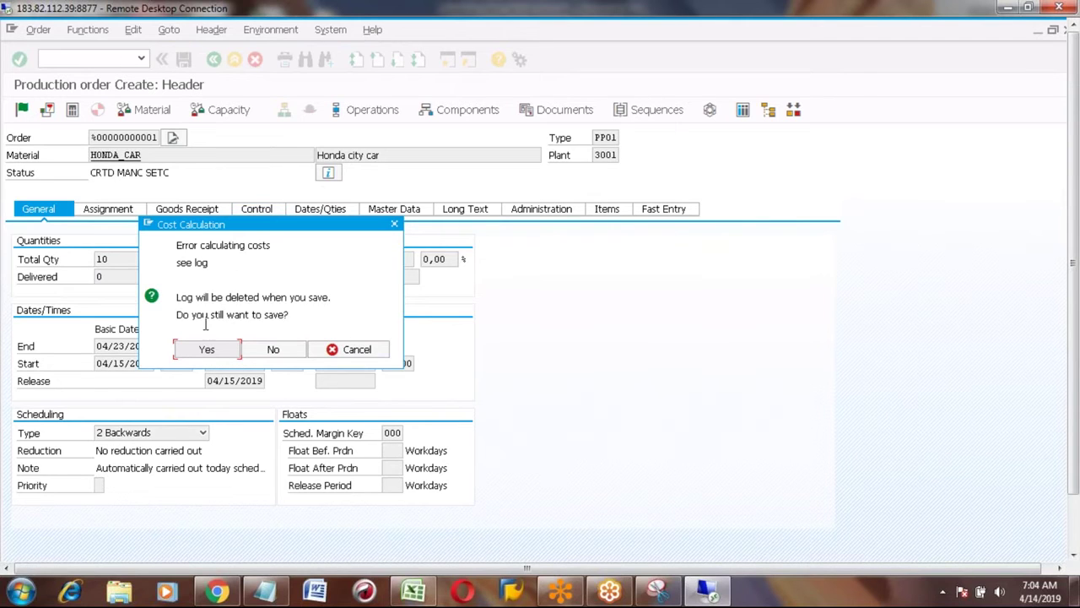
left_click(206, 351)
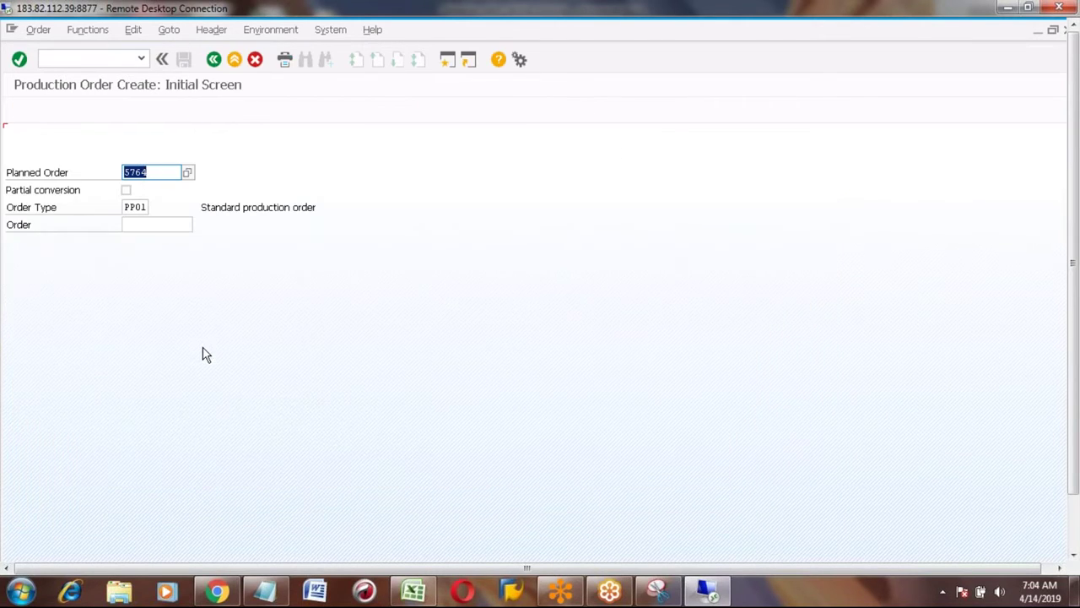
left_click(1076, 535)
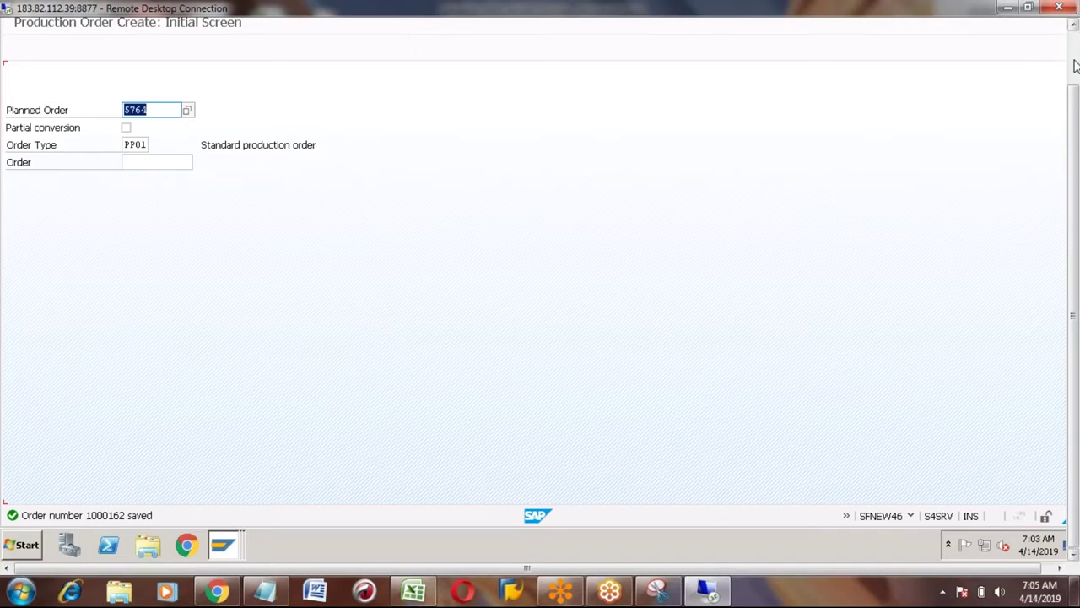
scroll(1075, 65, "up", 2)
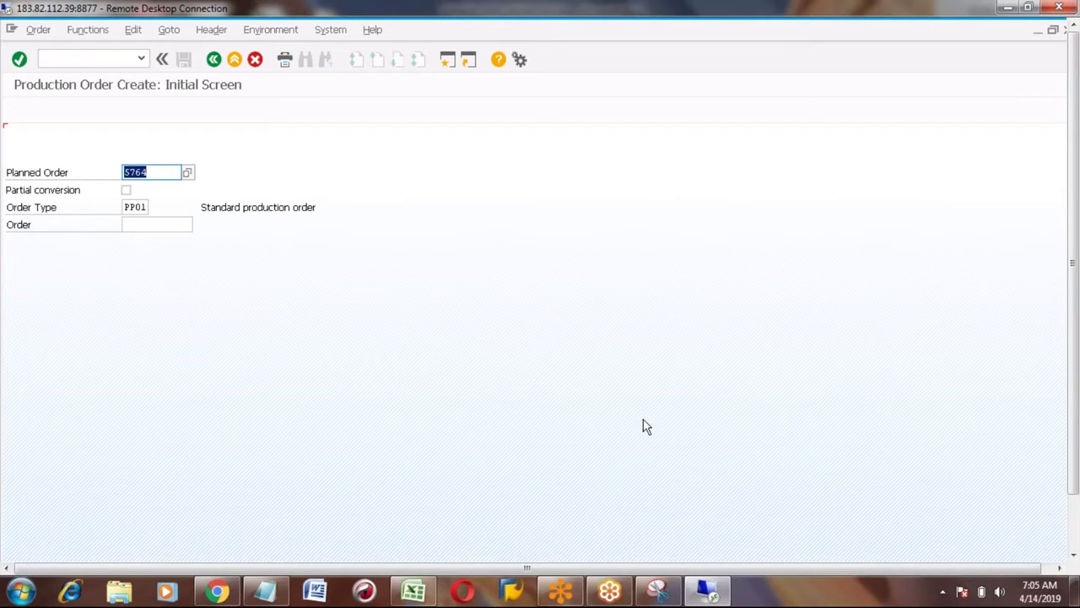
left_click(1074, 528)
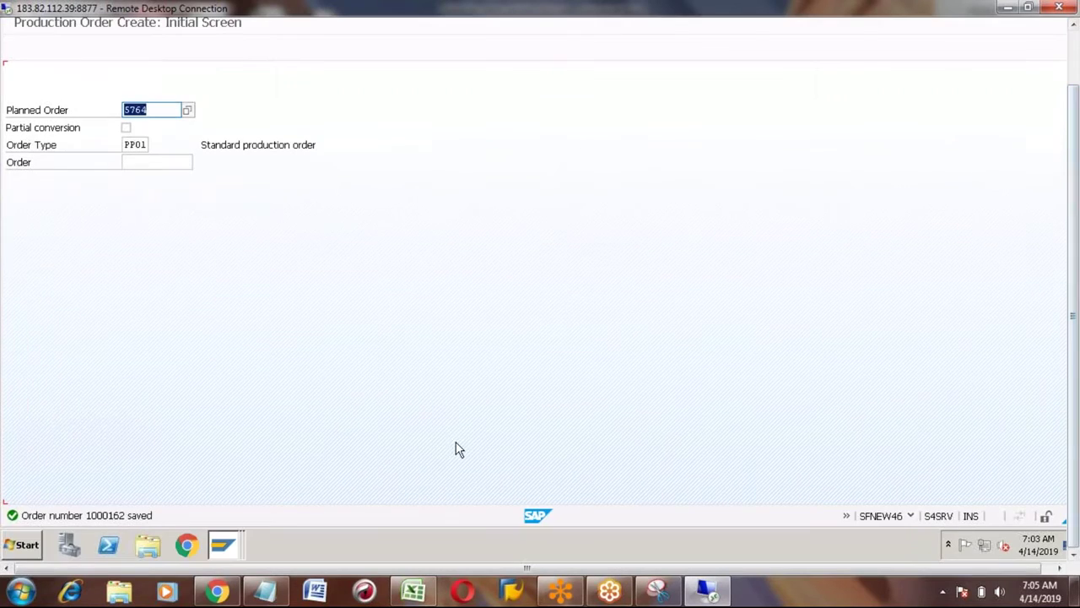
Go back to the 07:00 stock/requirements list session, highlight the converted planned order's number and refresh the list.
left_click(223, 547)
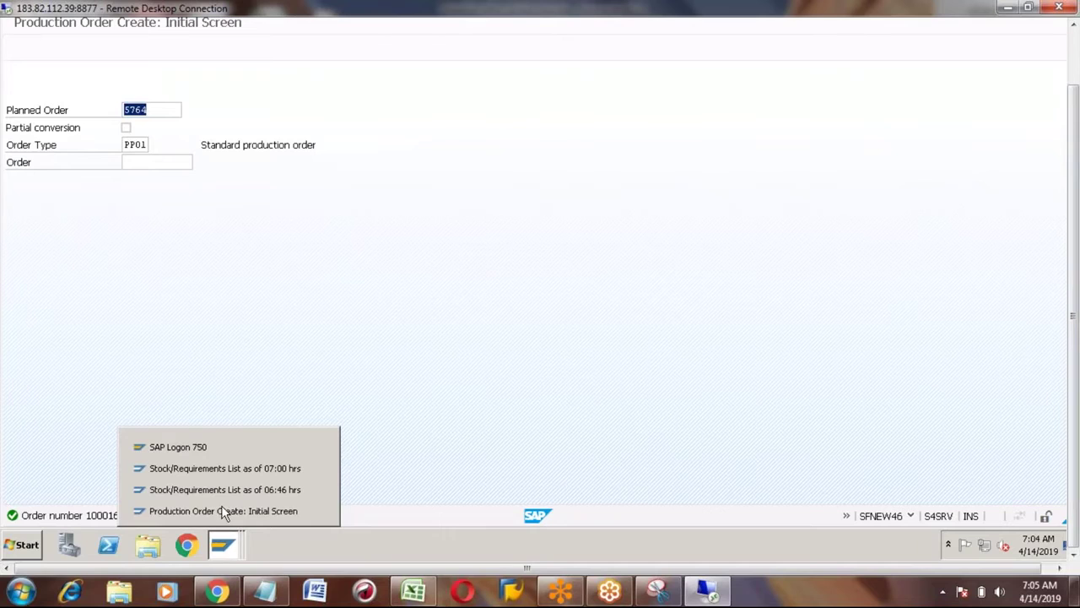
left_click(210, 471)
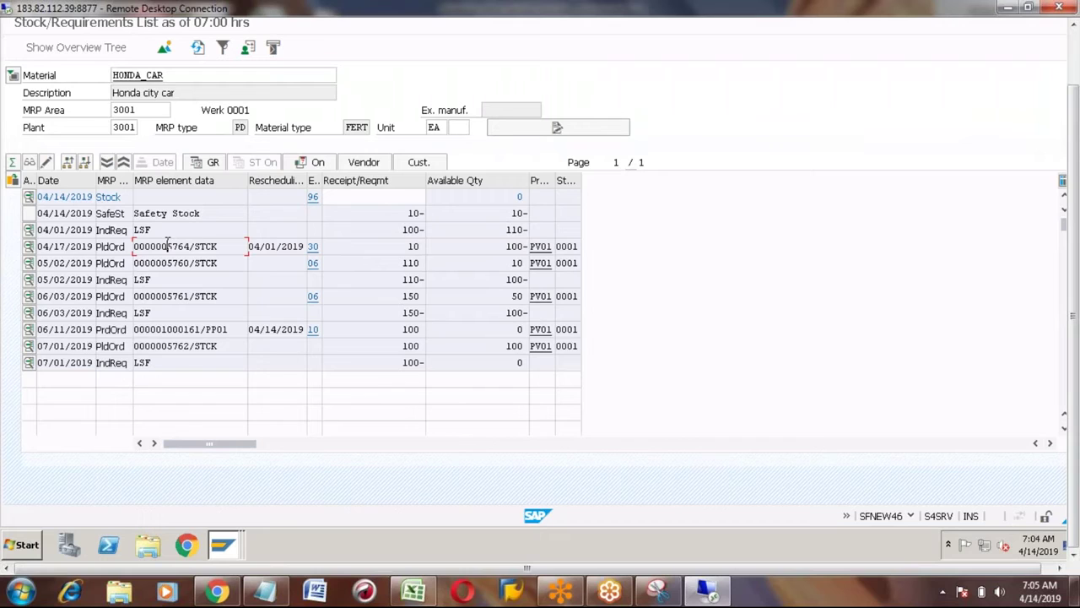
key("shift+Right")
key("shift+Right")
key("shift+Right")
key("shift+Right")
left_click(197, 50)
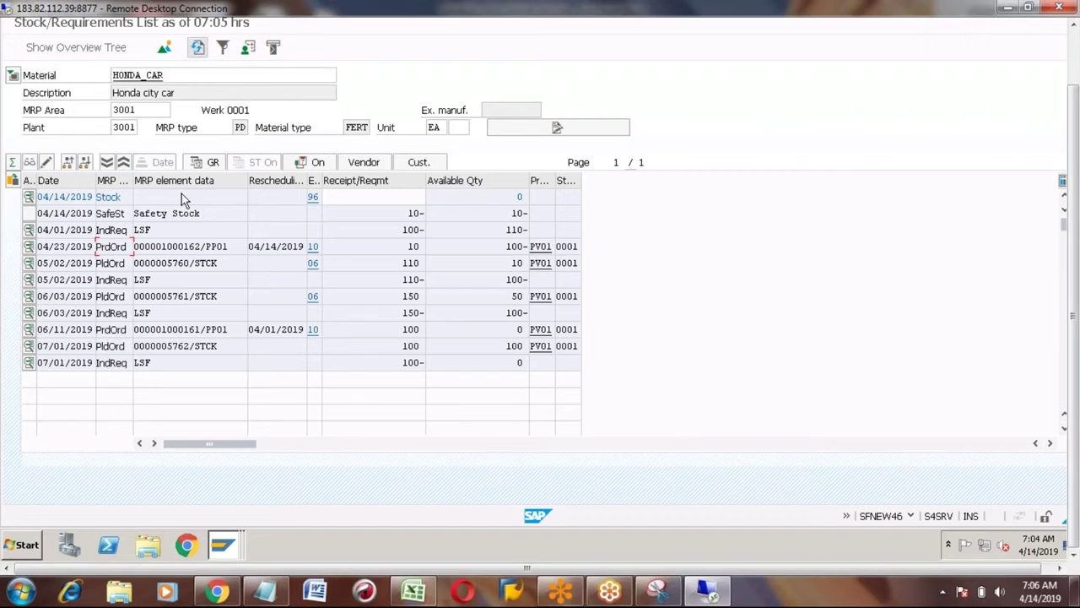
Highlight the number of the production order dated 04/23/2019 in the refreshed list.
left_click(201, 246)
key("shift+Left")
key("shift+Left")
key("shift+Left")
key("shift+Left")
key("shift+Left")
key("shift+Left")
key("shift+Left")
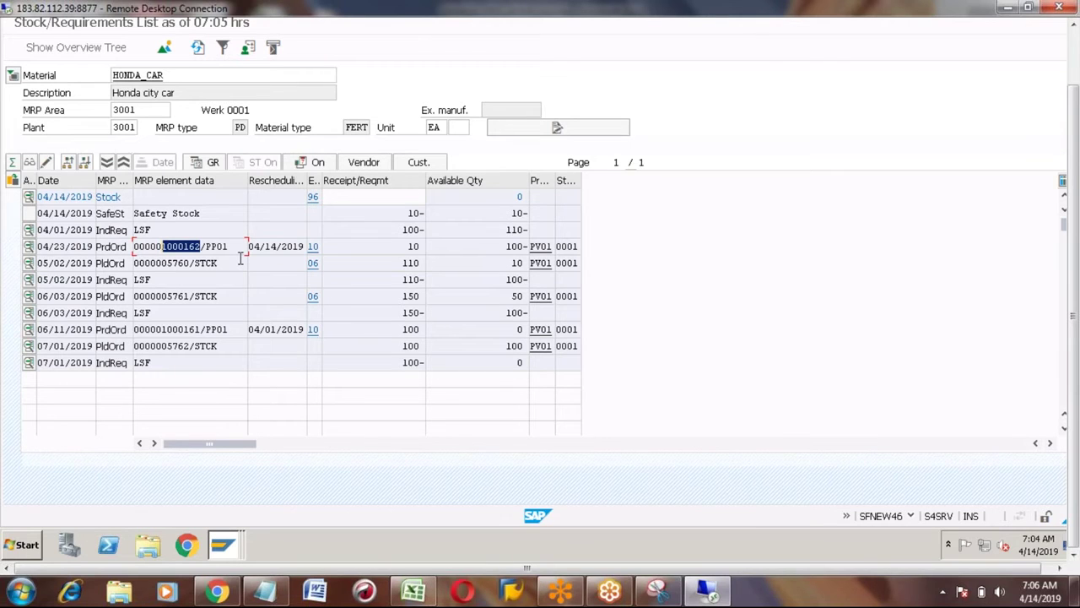
left_click(1073, 25)
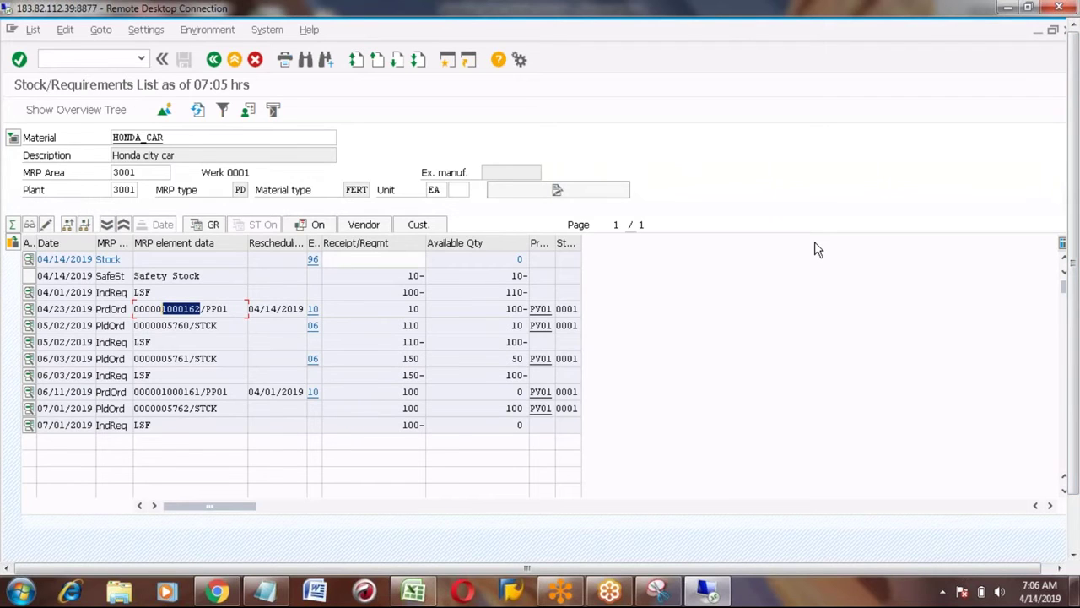
key("alt+Tab")
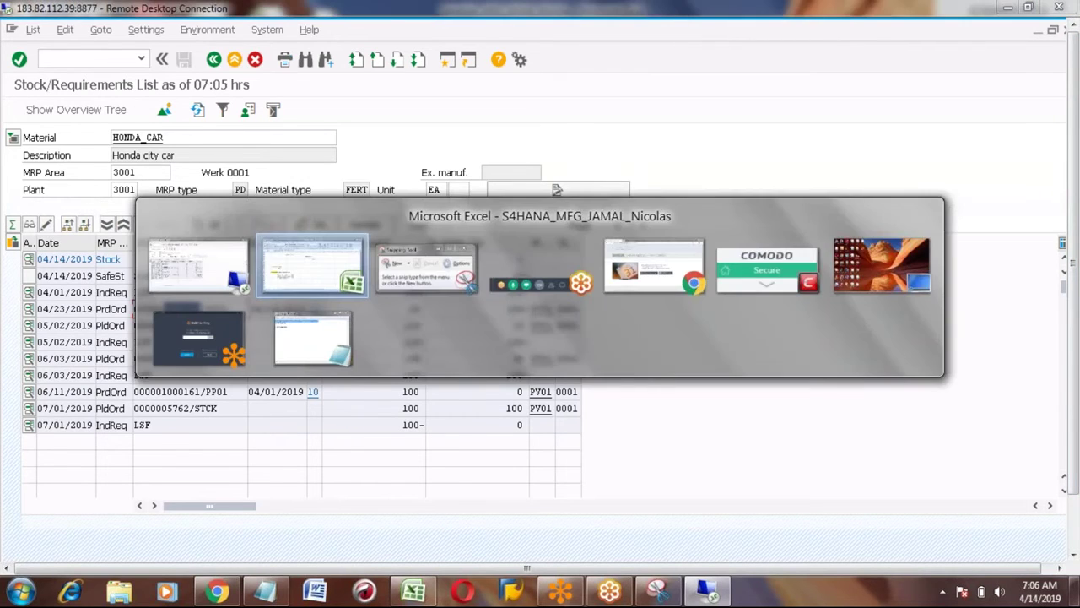
key("Escape")
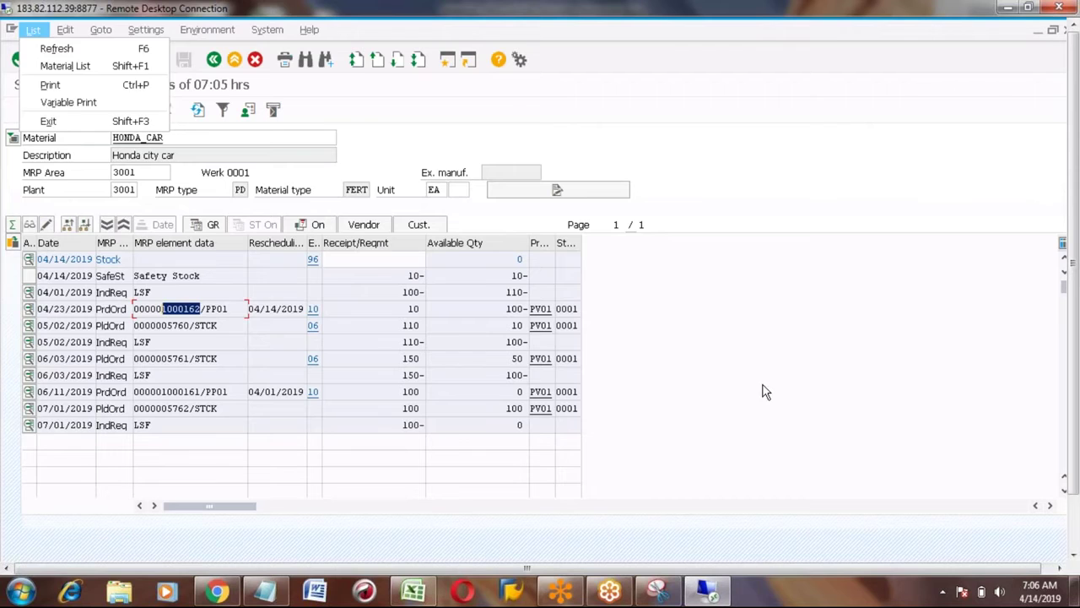
left_click(672, 519)
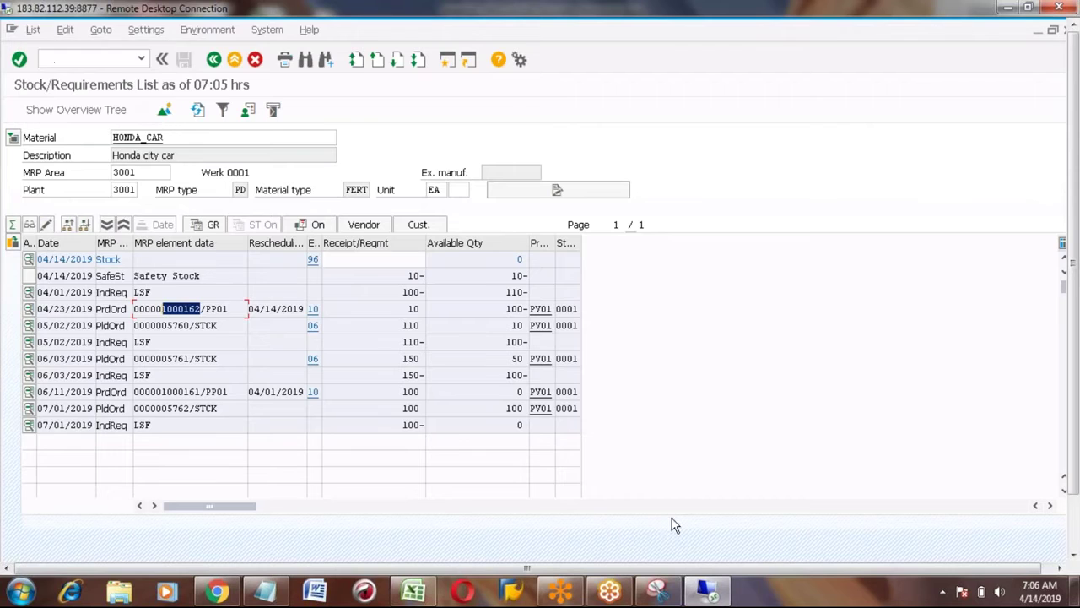
Switch to the production order creation session and leave it for the SAP Easy Access screen.
left_click(1070, 528)
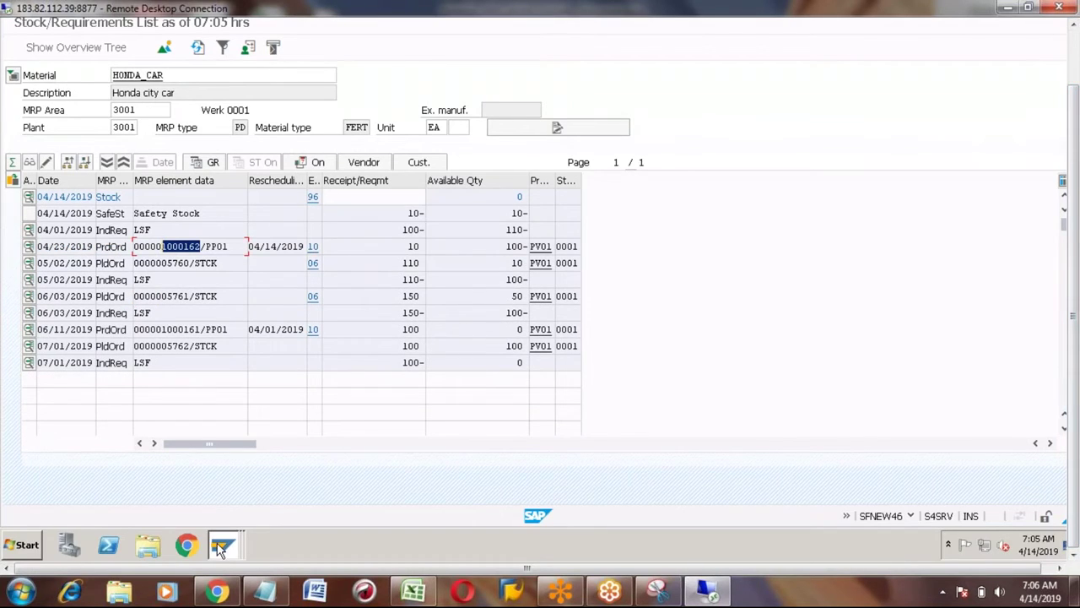
mouse_move(219, 547)
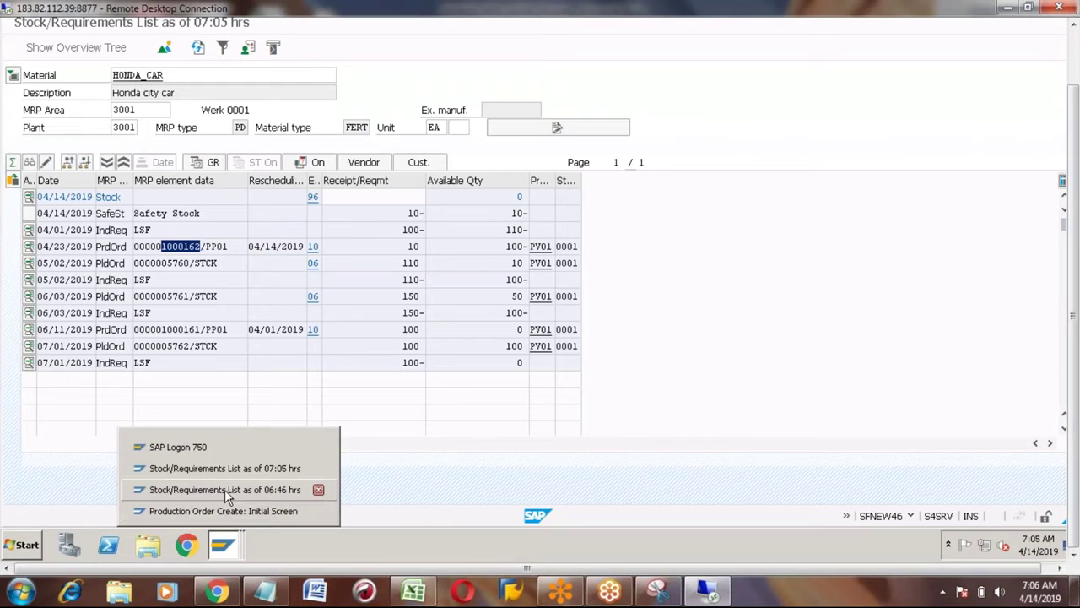
left_click(223, 510)
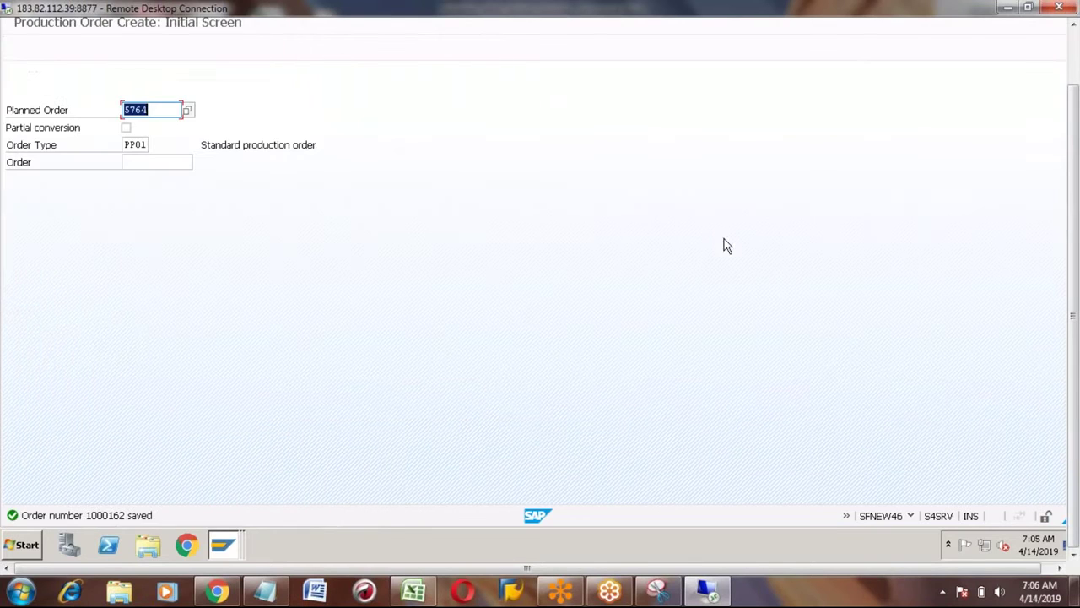
left_click(1073, 24)
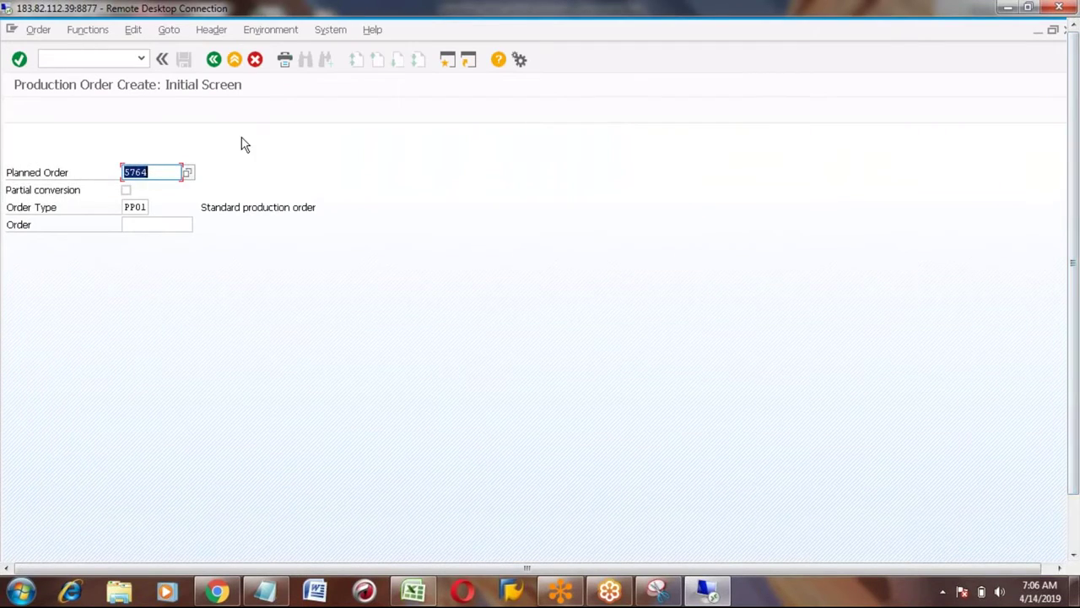
left_click(213, 59)
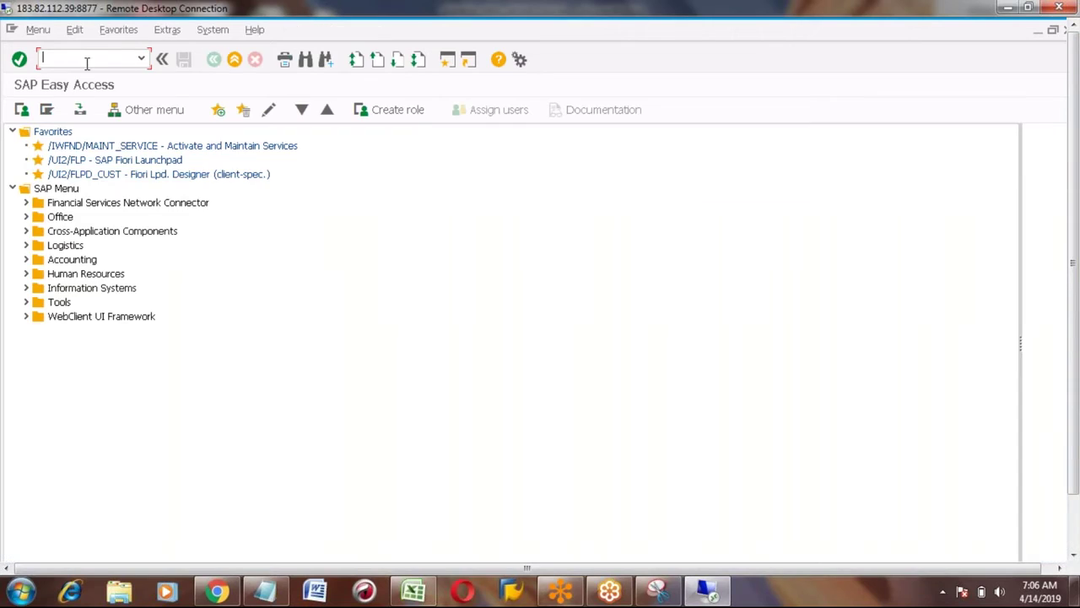
Open collective conversion of planned orders with transaction CO41 and go through the MRP Controller and Material selection fields.
type("CO41")
key("Return")
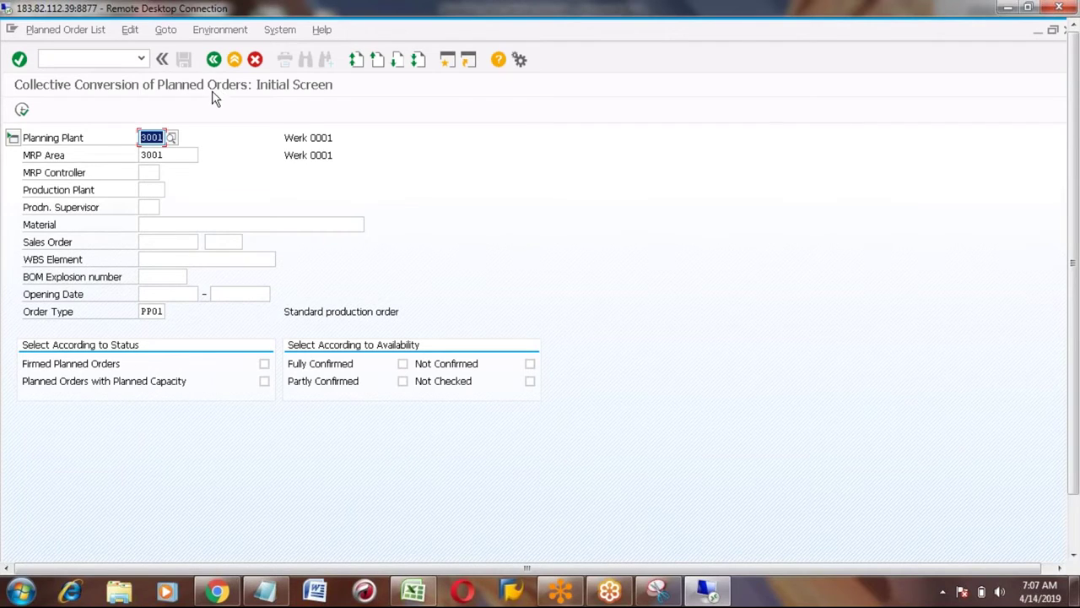
left_click(150, 171)
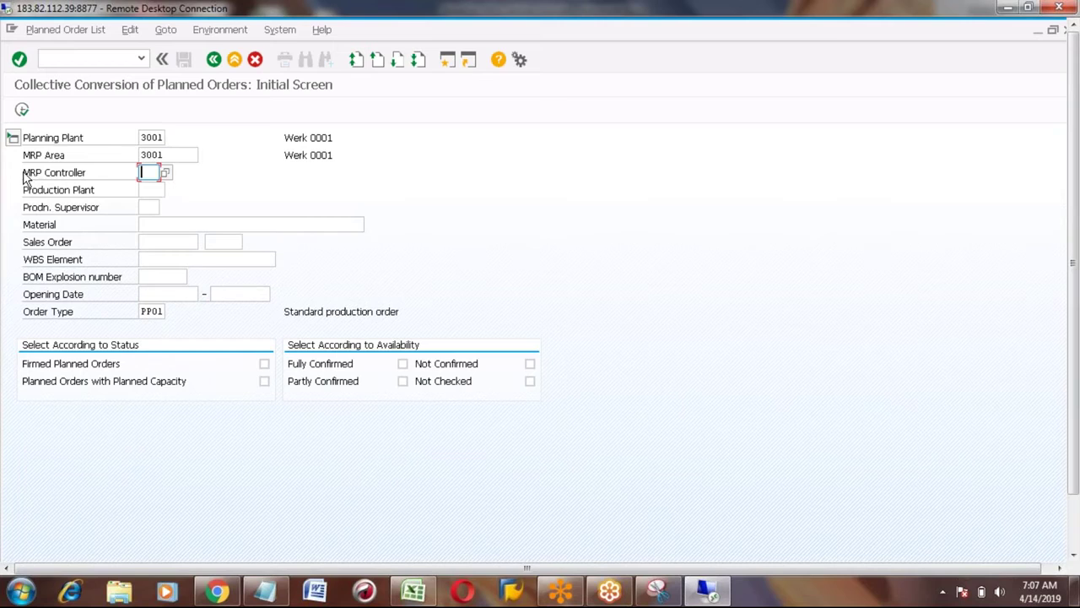
left_click(72, 175)
left_click(150, 175)
left_click(150, 223)
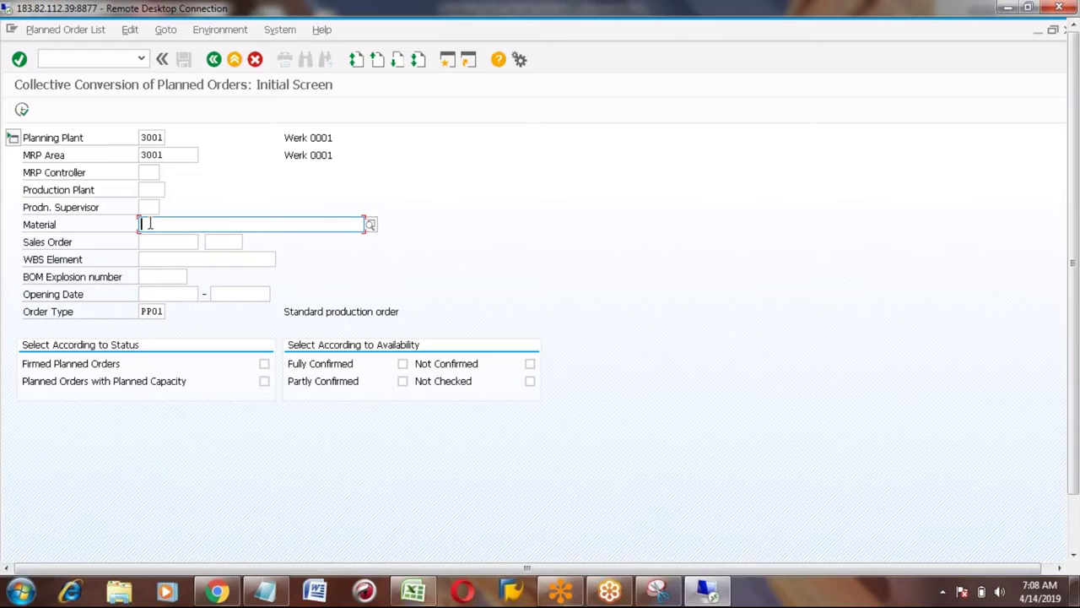
left_click(144, 173)
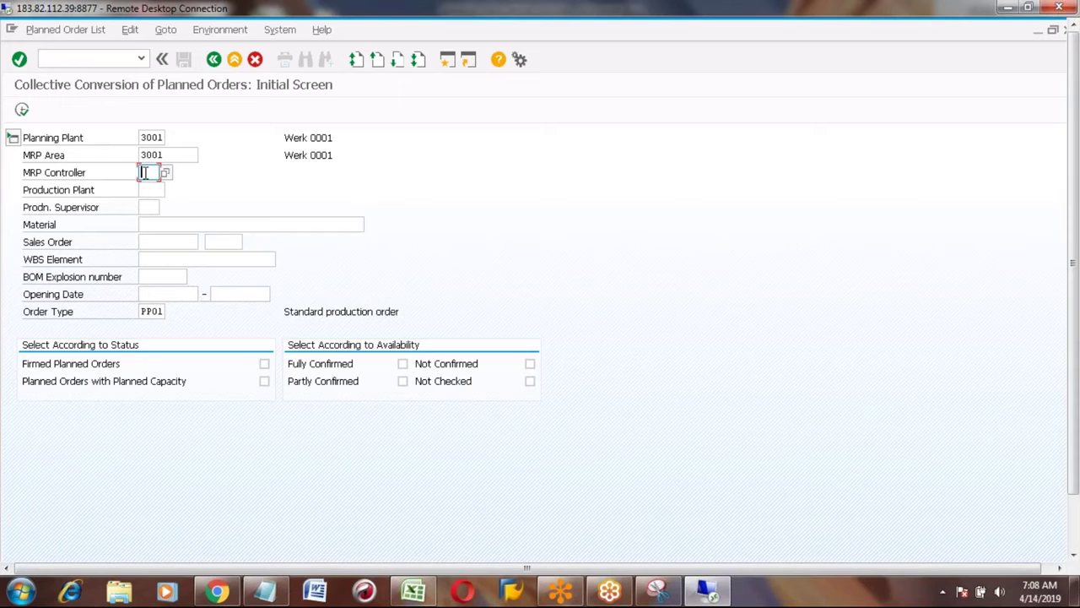
Restrict the selection to material HONDA_CAR and list its planned orders for collective conversion.
left_click(150, 222)
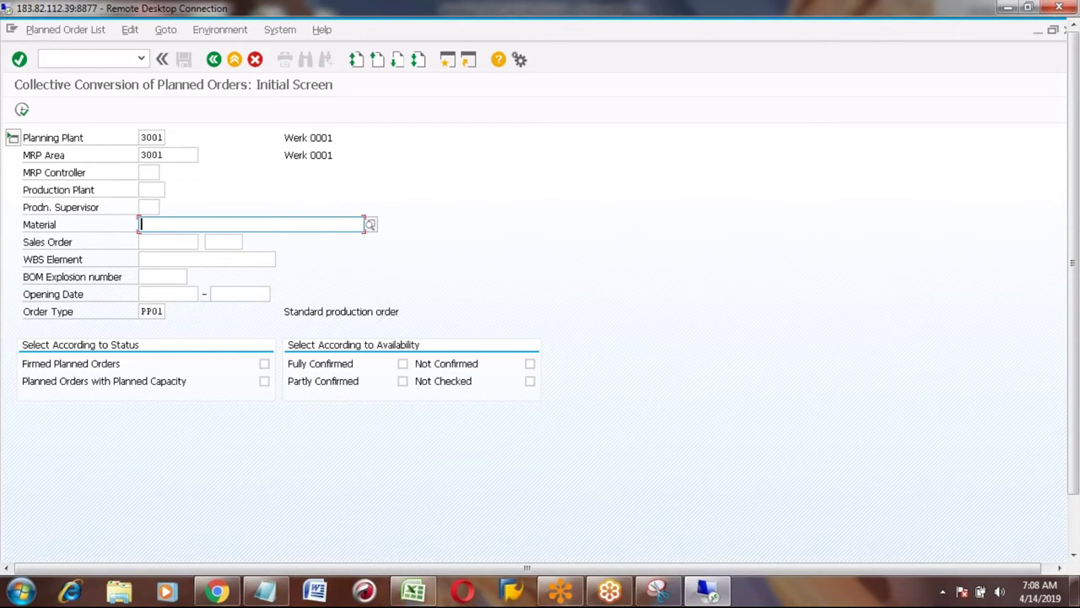
type("HONDA_CAR")
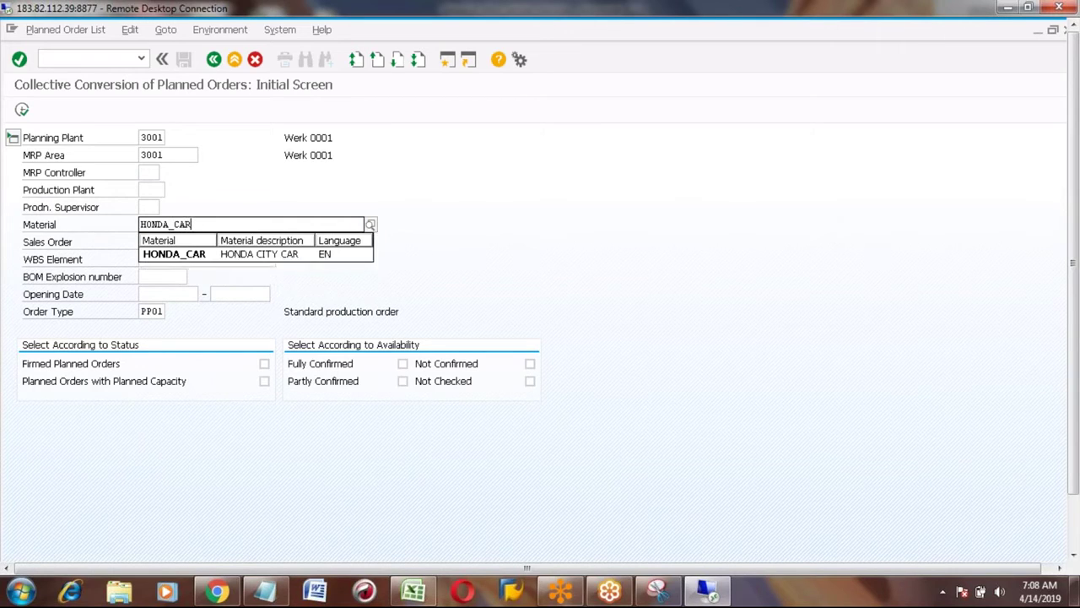
key("Return")
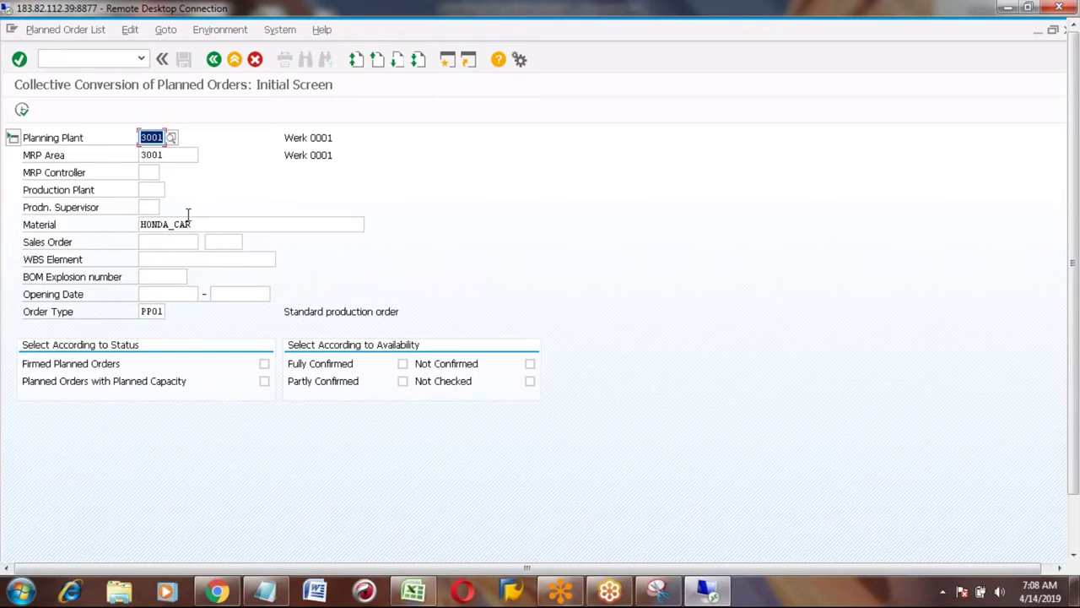
left_click(150, 172)
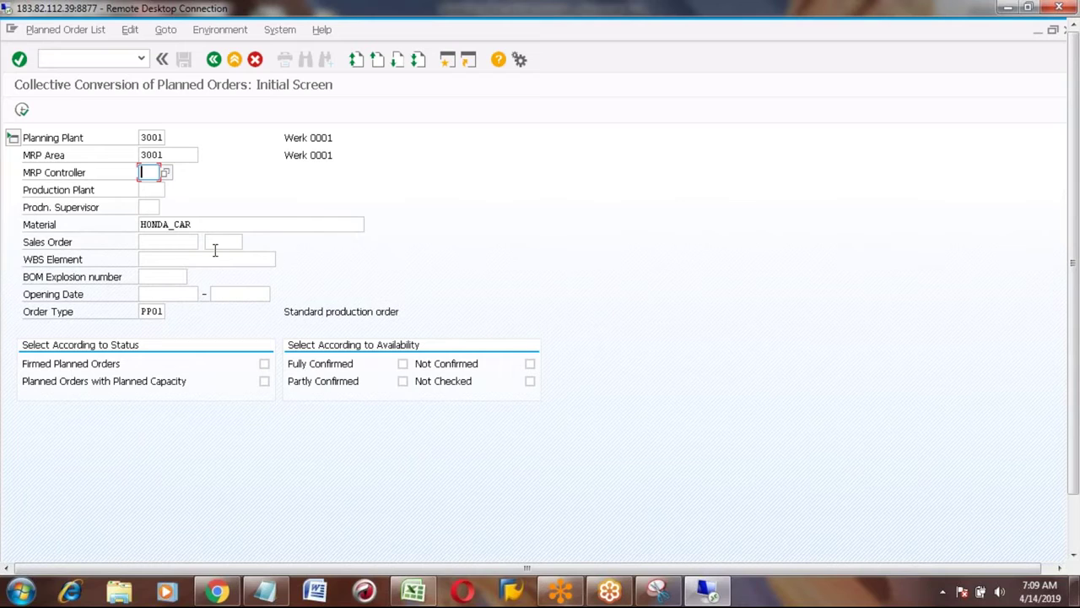
left_click(22, 112)
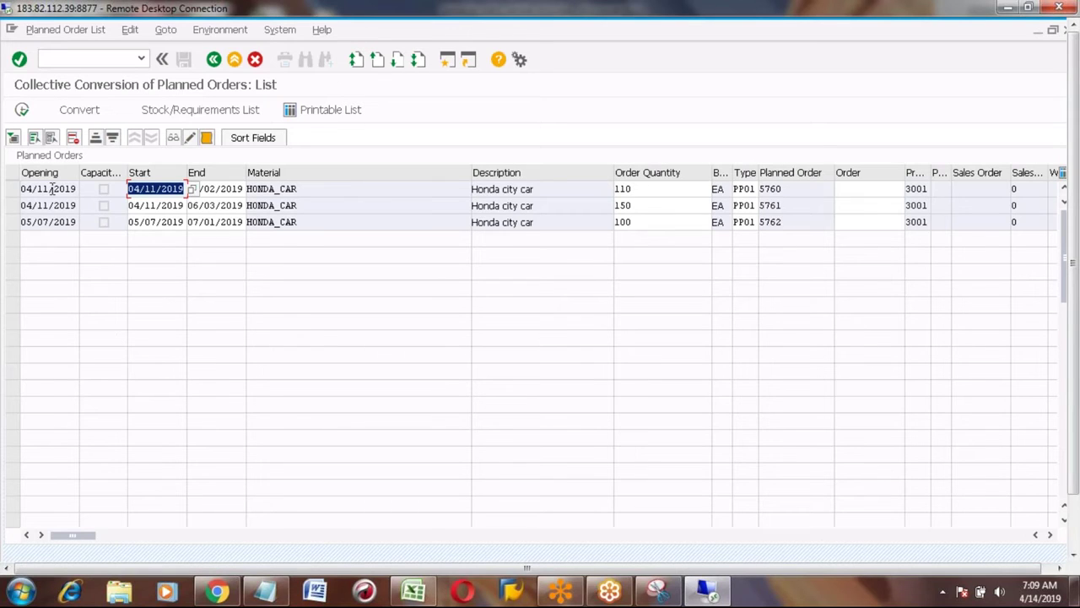
Mark the Planned Order column, refresh the 07:05 stock/requirements list and compare its planned orders dated 06/03/2019 and 07/01/2019.
left_click(789, 172)
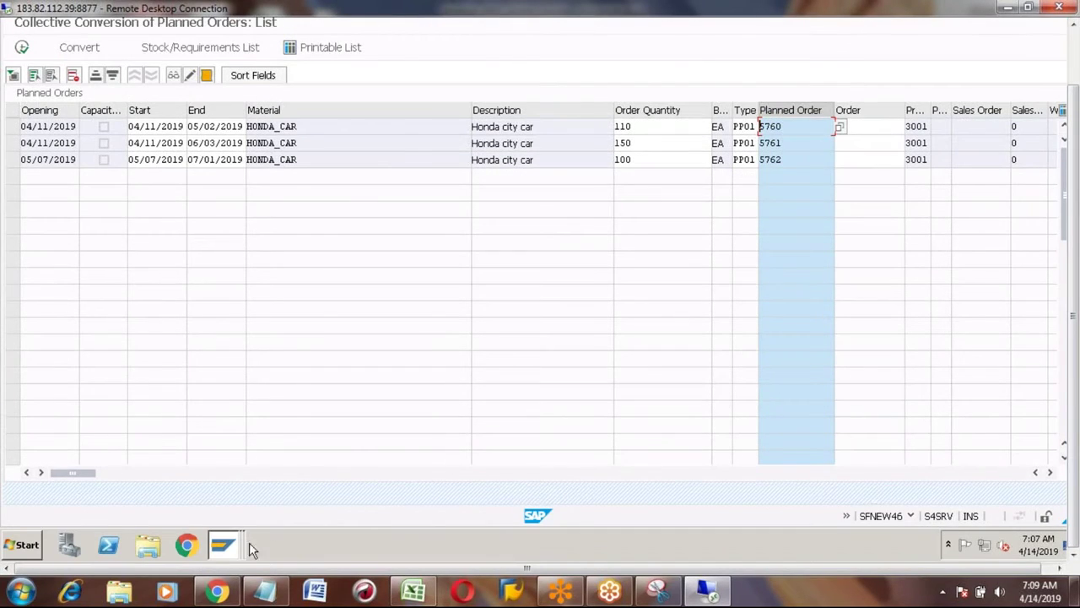
left_click(226, 548)
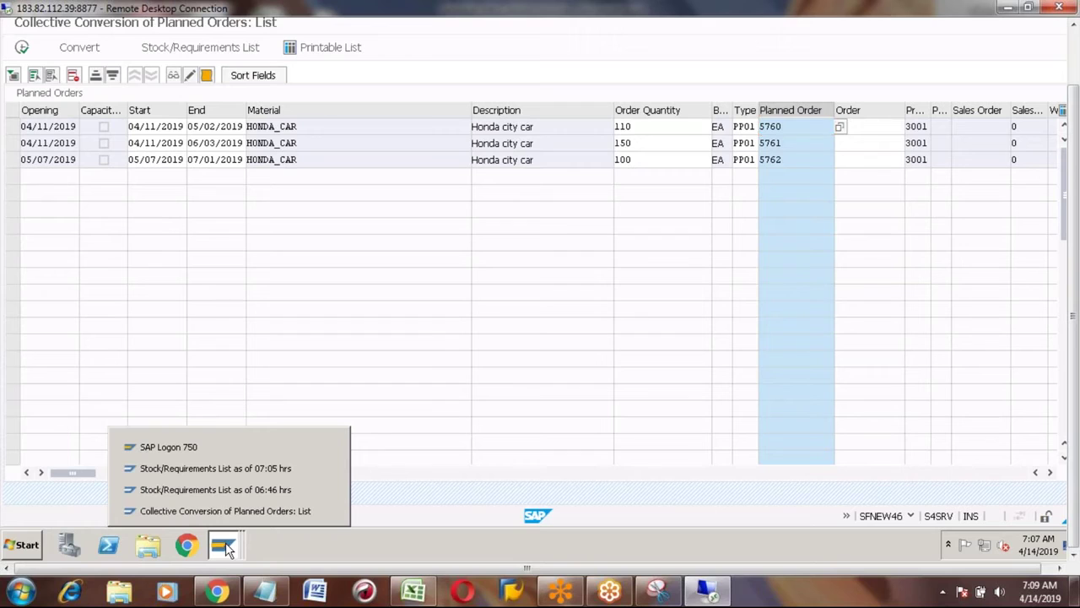
left_click(211, 470)
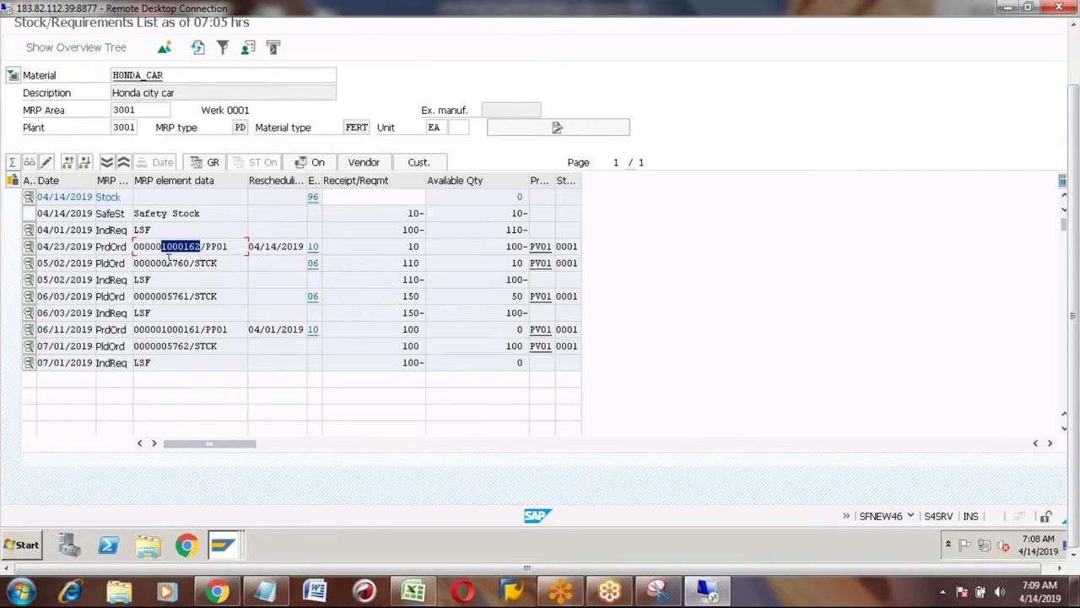
left_click(197, 47)
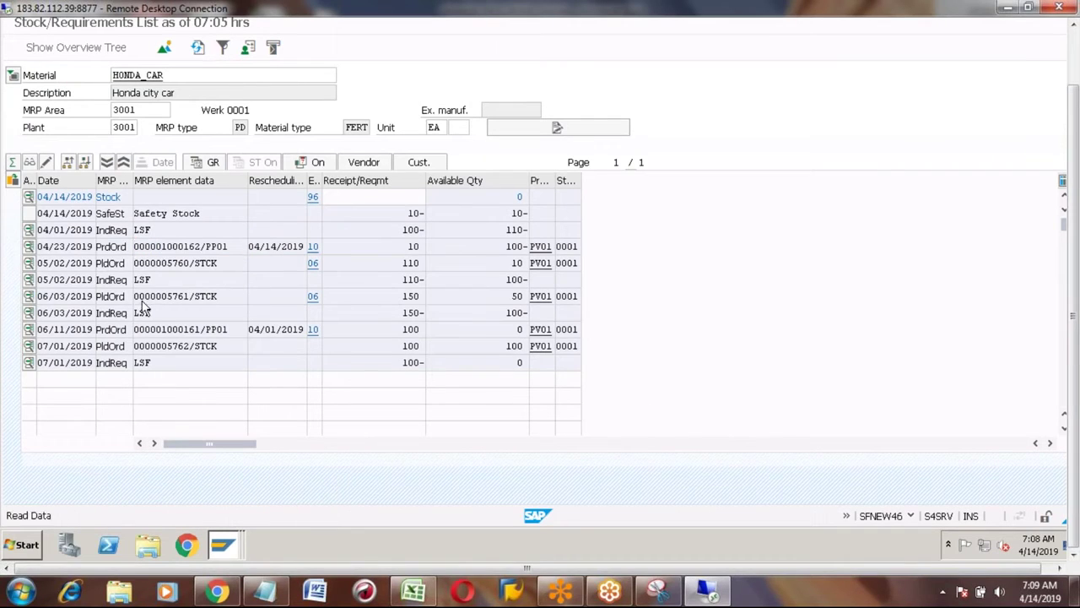
left_click(173, 295)
left_click(169, 346)
Return to the collective conversion list and convert the 110 and 150 EA planned orders together, accepting deletion of the cost calculation log.
left_click(224, 544)
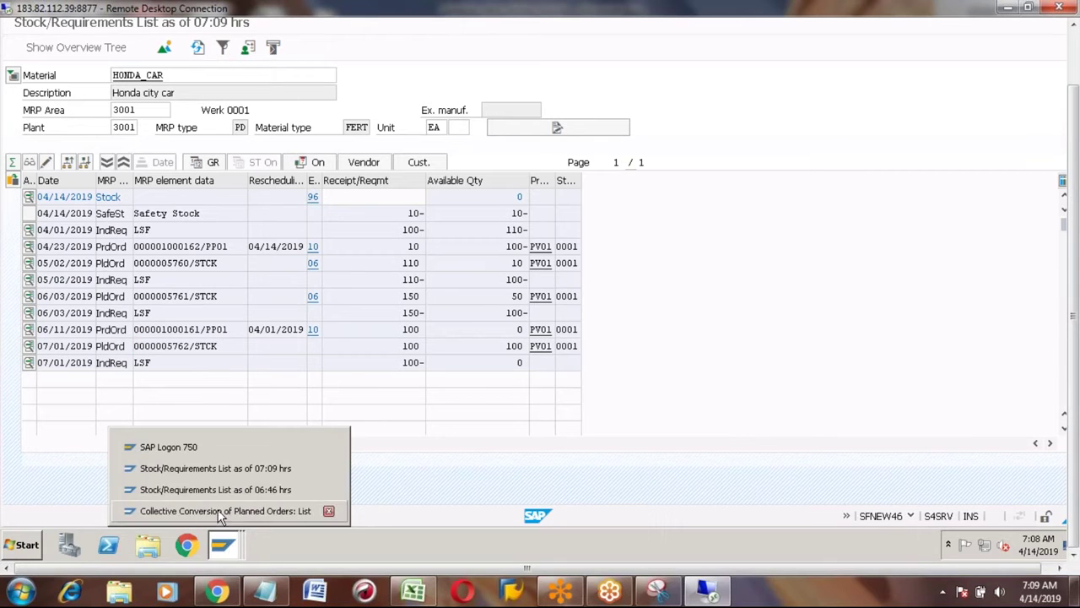
left_click(223, 511)
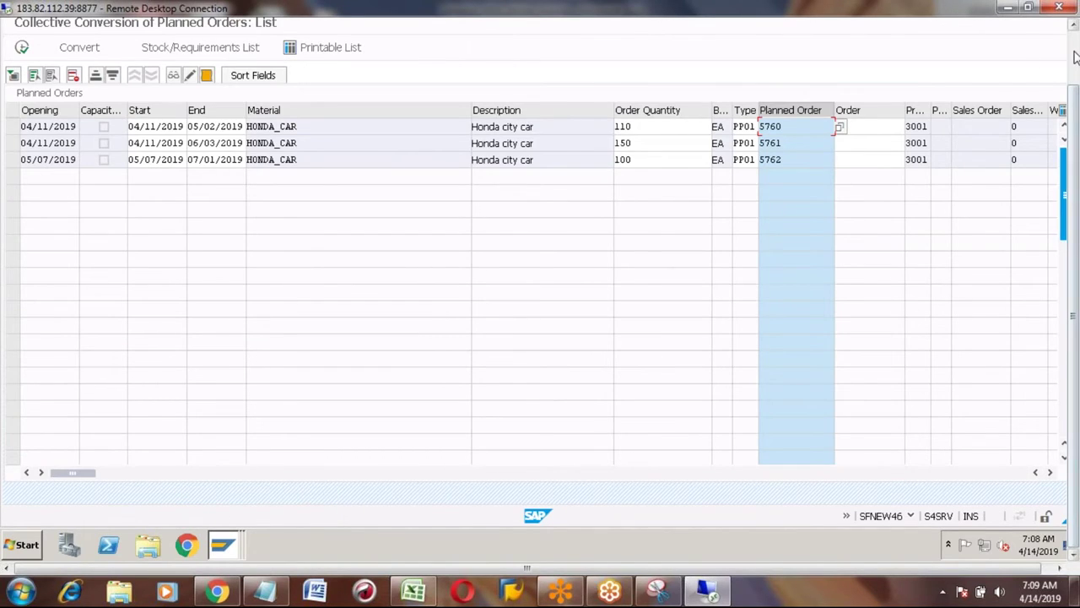
scroll(1067, 150, "up", 3)
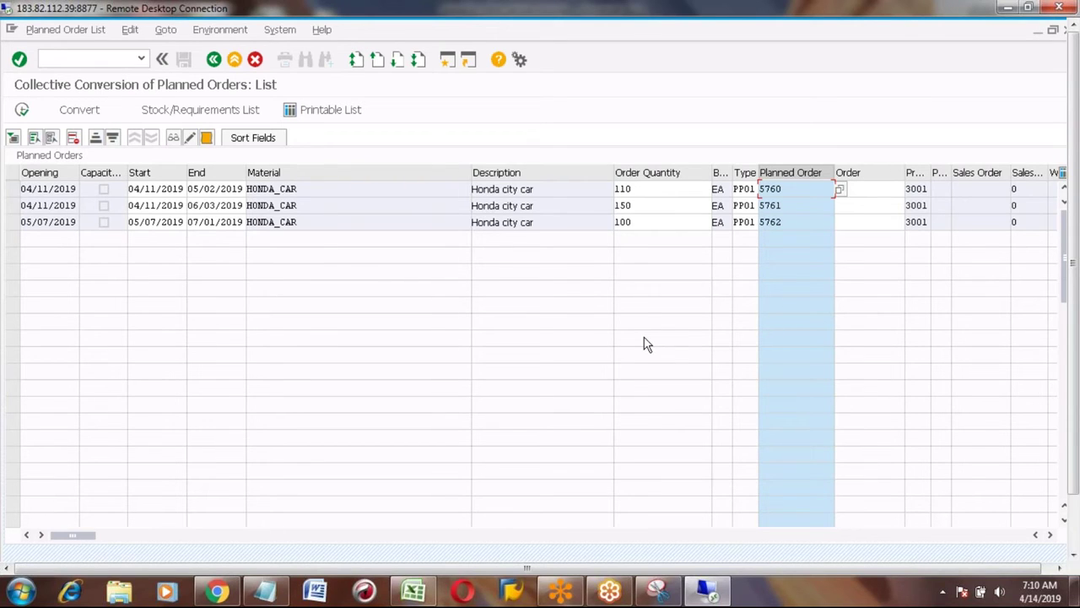
left_click(13, 189)
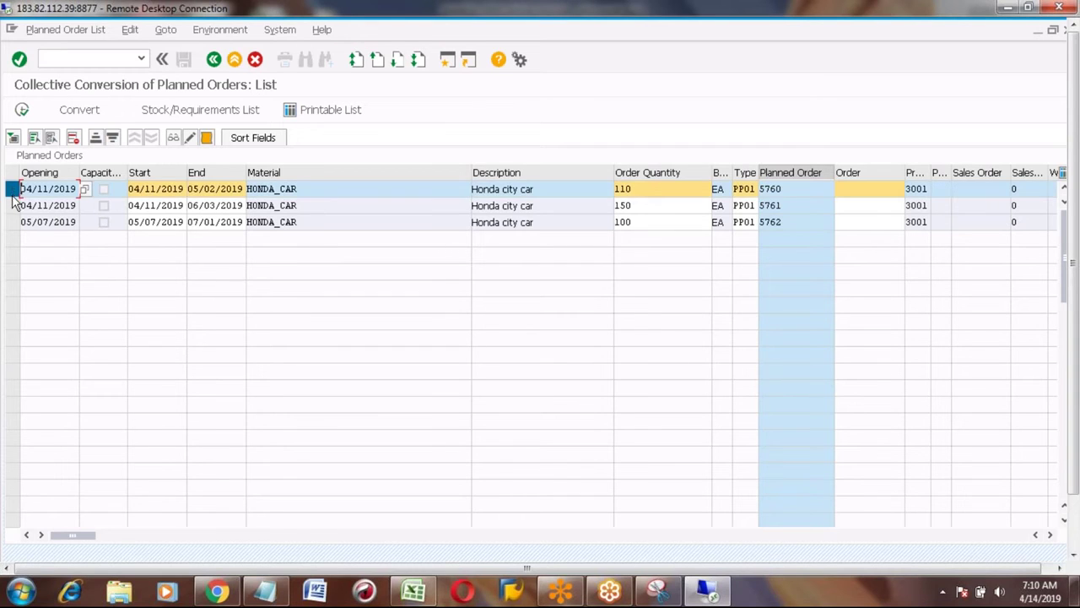
left_click(13, 206, "ctrl")
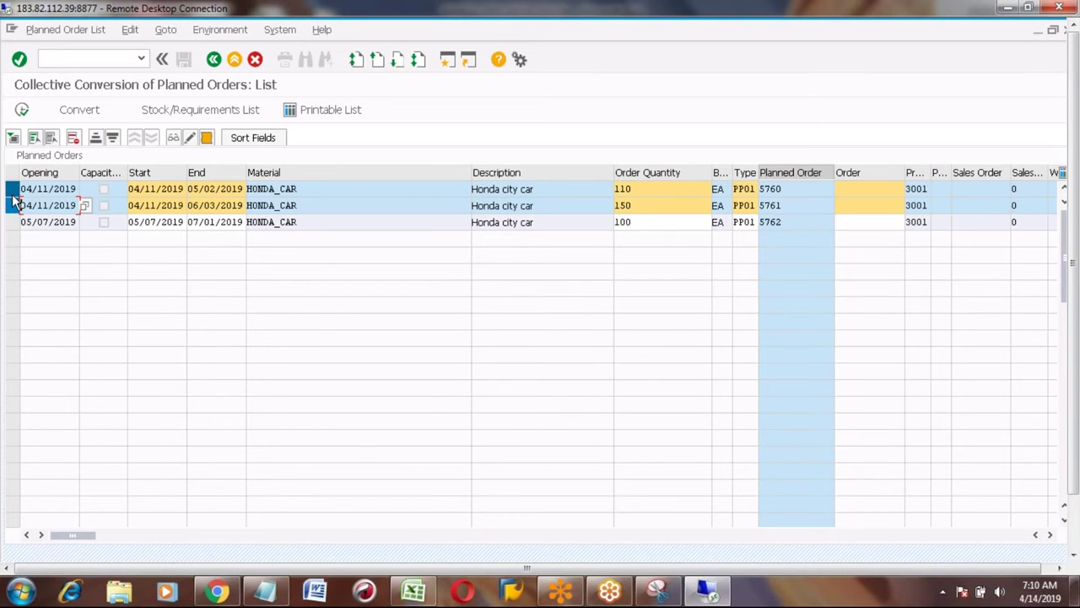
left_click(100, 112)
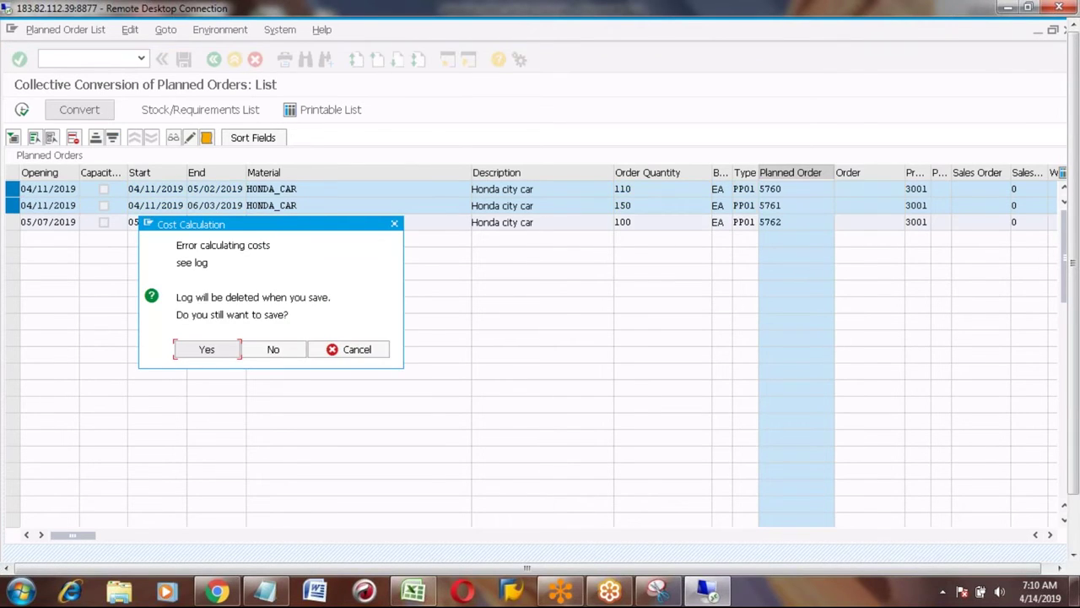
left_click(194, 351)
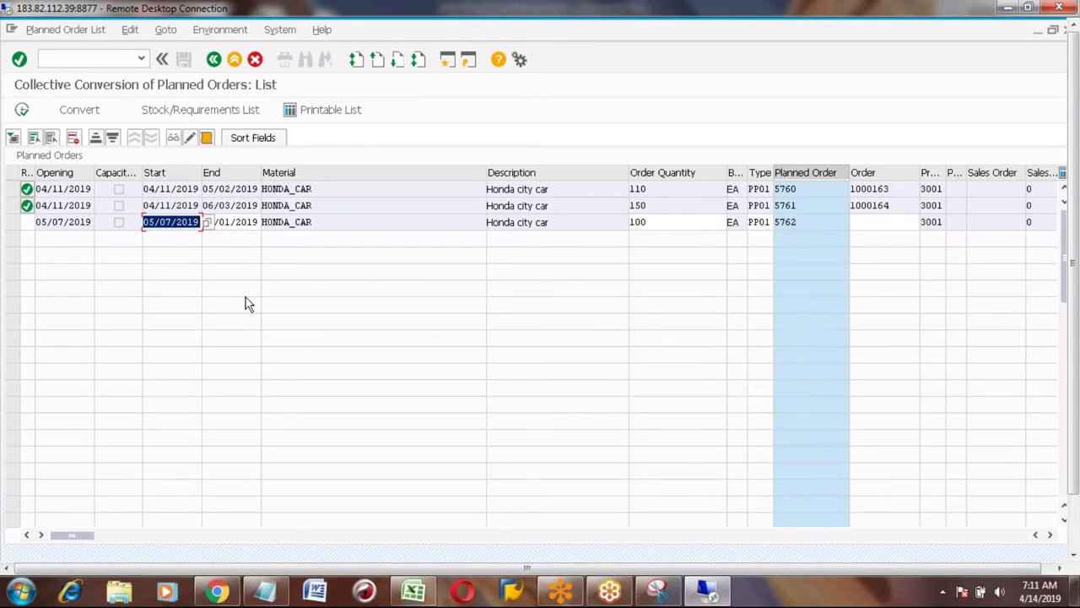
Highlight the 110 EA row's production order number and refresh the 07:09 stock/requirements list session.
left_click(893, 205)
left_click(891, 188)
double_click(891, 188)
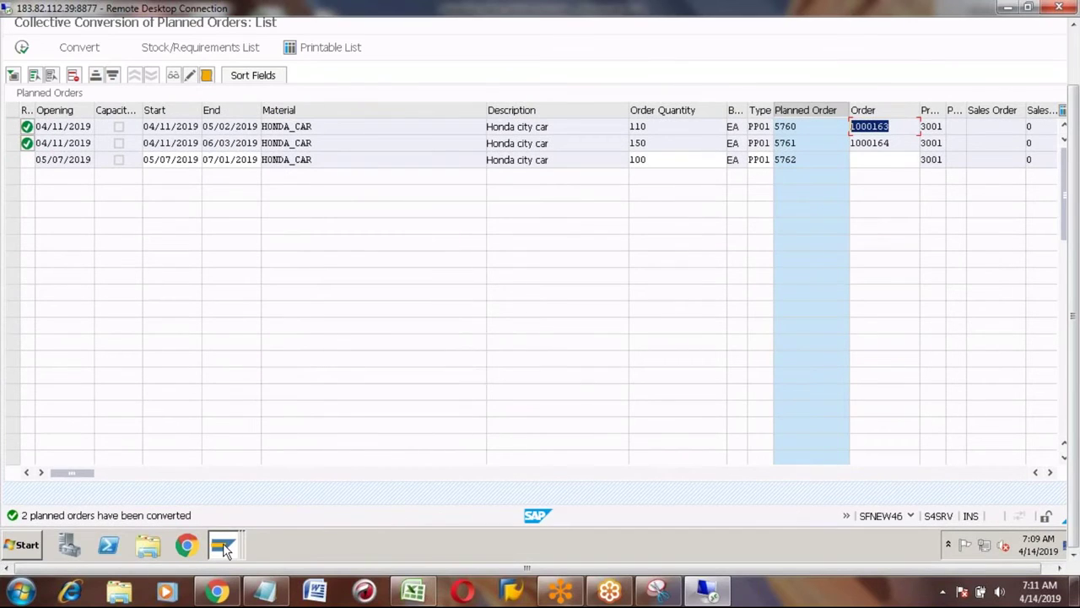
left_click(225, 543)
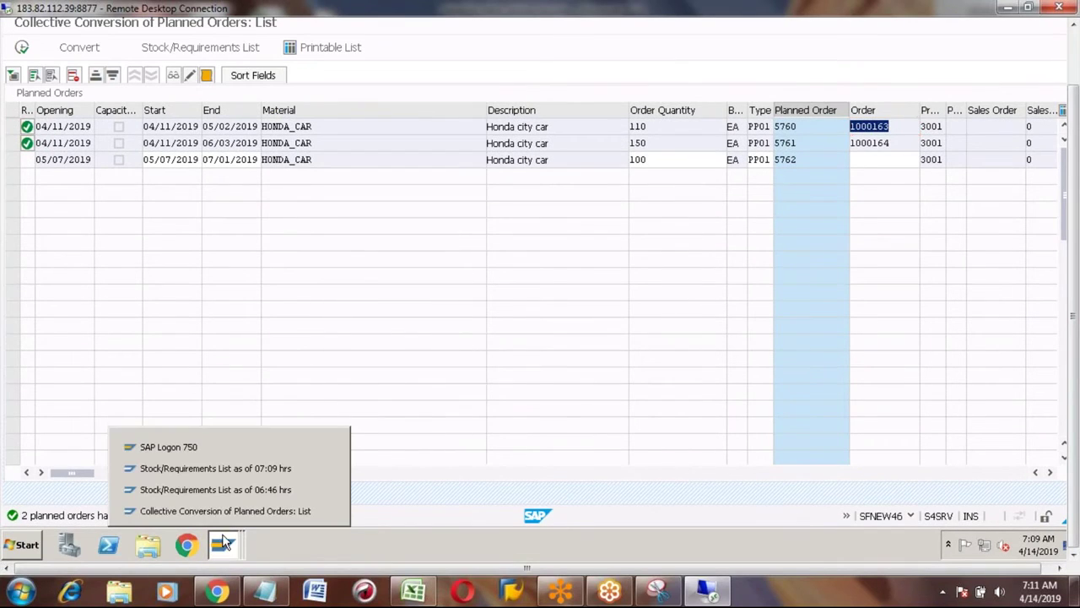
left_click(218, 467)
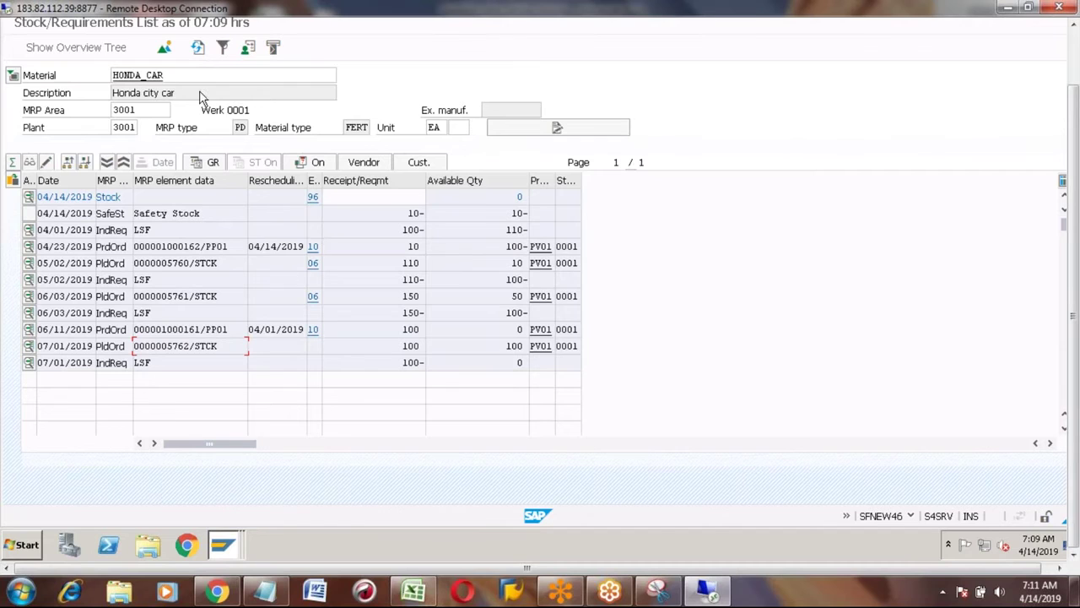
left_click(198, 49)
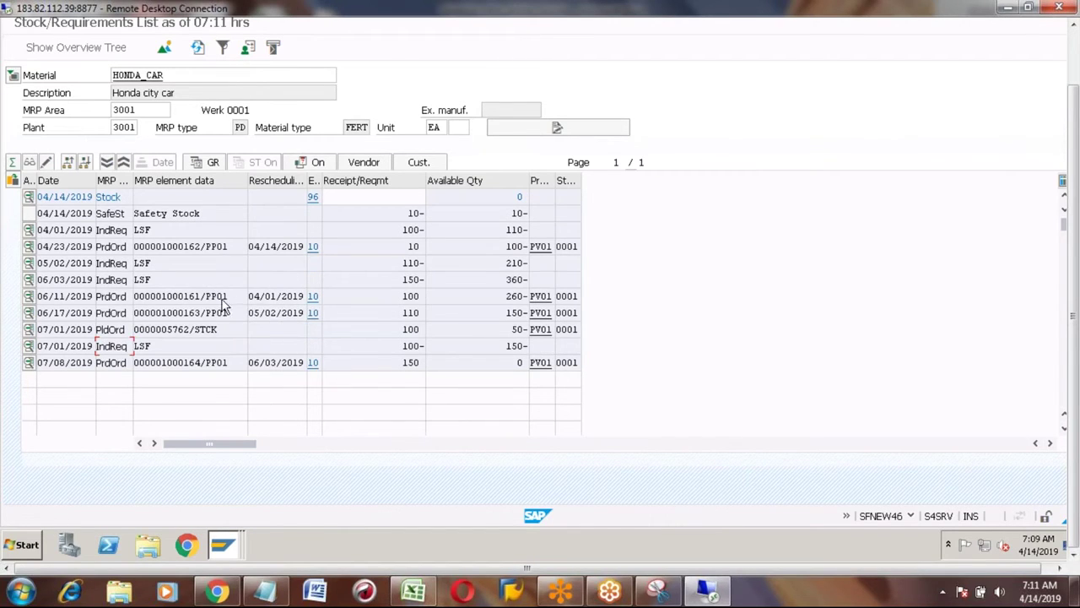
Highlight the MRP element data of the planned order dated 07/01/2019 in the refreshed list.
left_click(152, 329)
left_click(223, 331)
key("shift+Left")
key("shift+Left")
key("shift+Left")
key("shift+Left")
key("shift+Left")
key("shift+Left")
key("shift+Left")
key("shift+Left")
key("shift+Left")
key("shift+Left")
key("shift+Left")
key("shift+Left")
key("shift+Left")
key("shift+Left")
key("shift+Left")
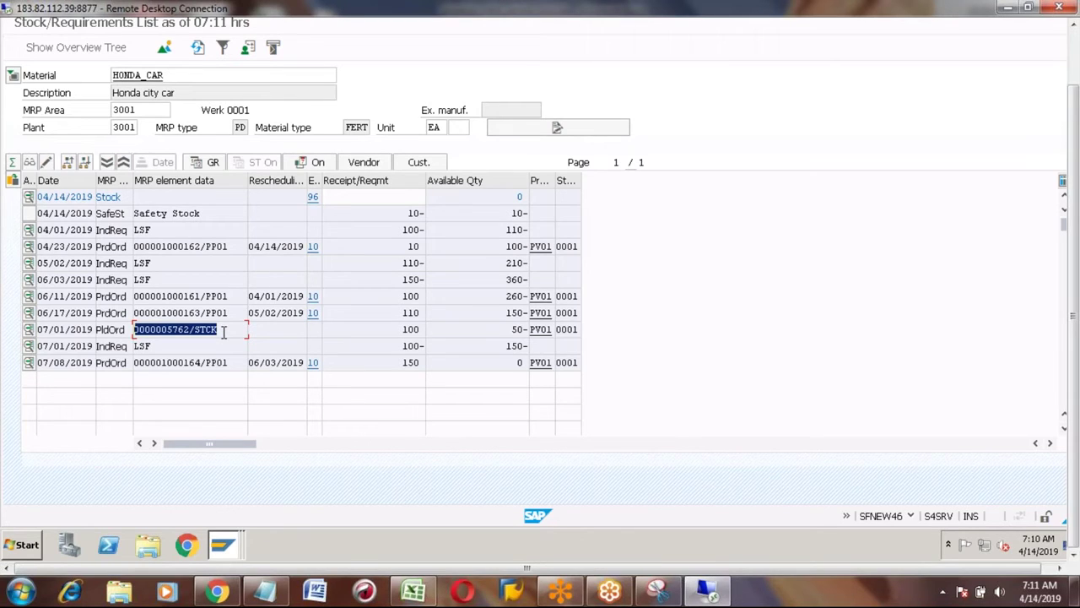
Switch back to the collective conversion session and leave its list for the initial selection screen.
left_click(222, 548)
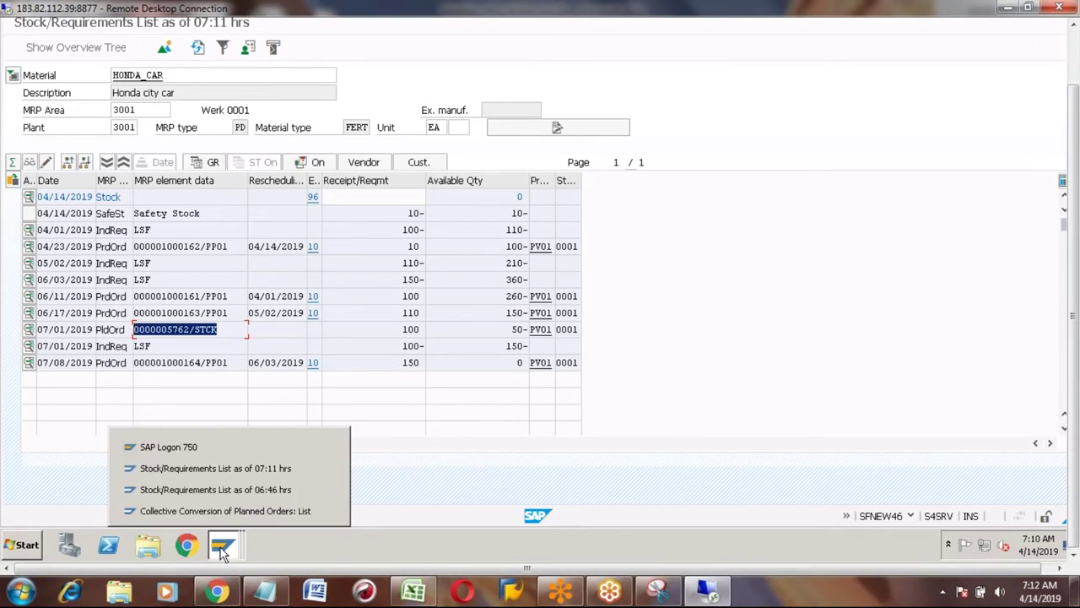
left_click(519, 421)
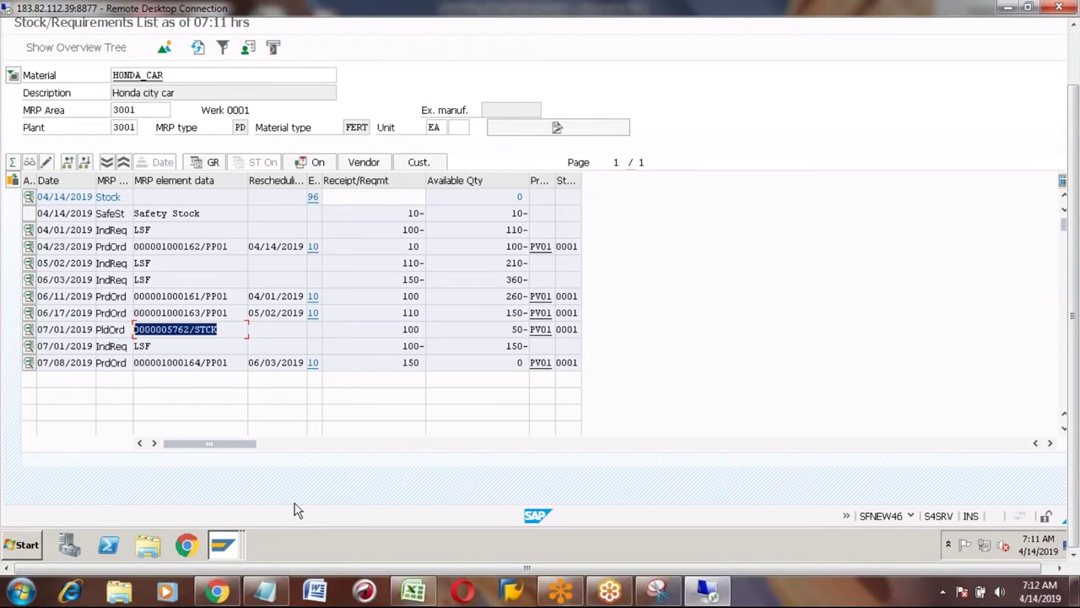
mouse_move(219, 545)
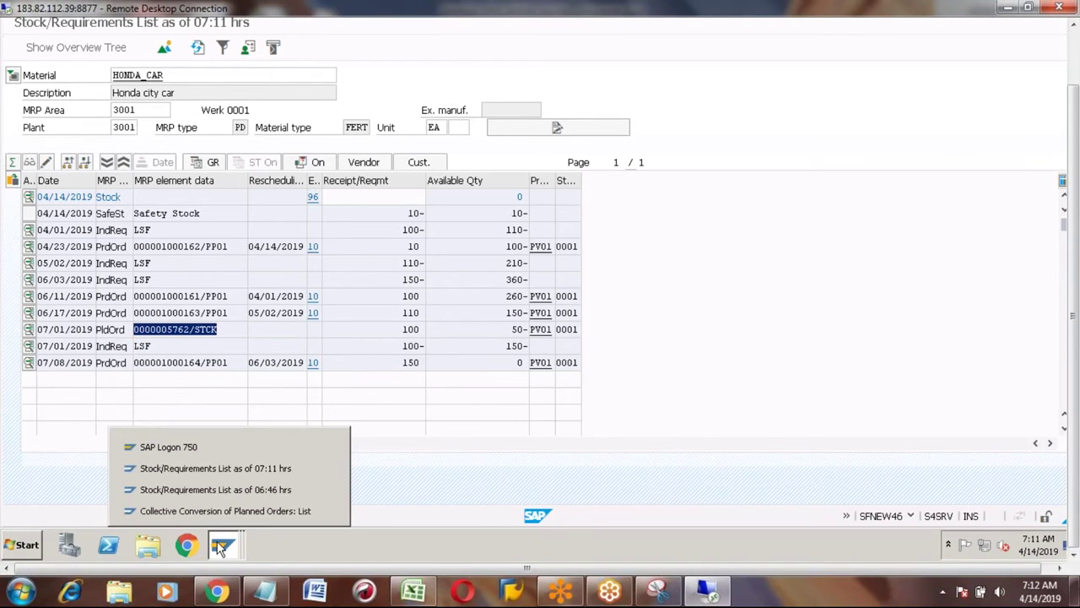
left_click(214, 511)
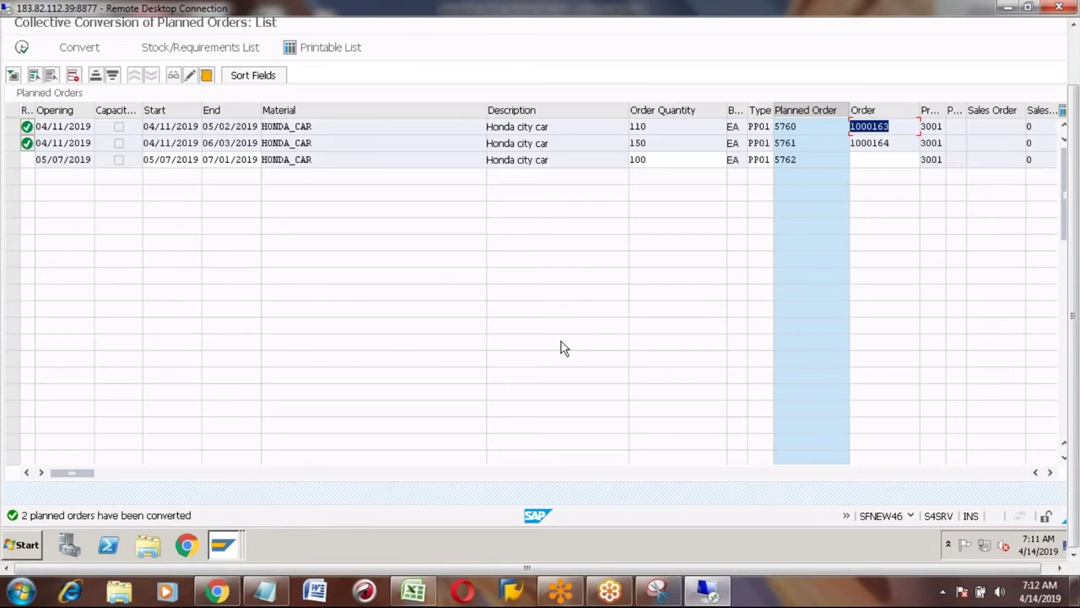
left_click(1071, 63)
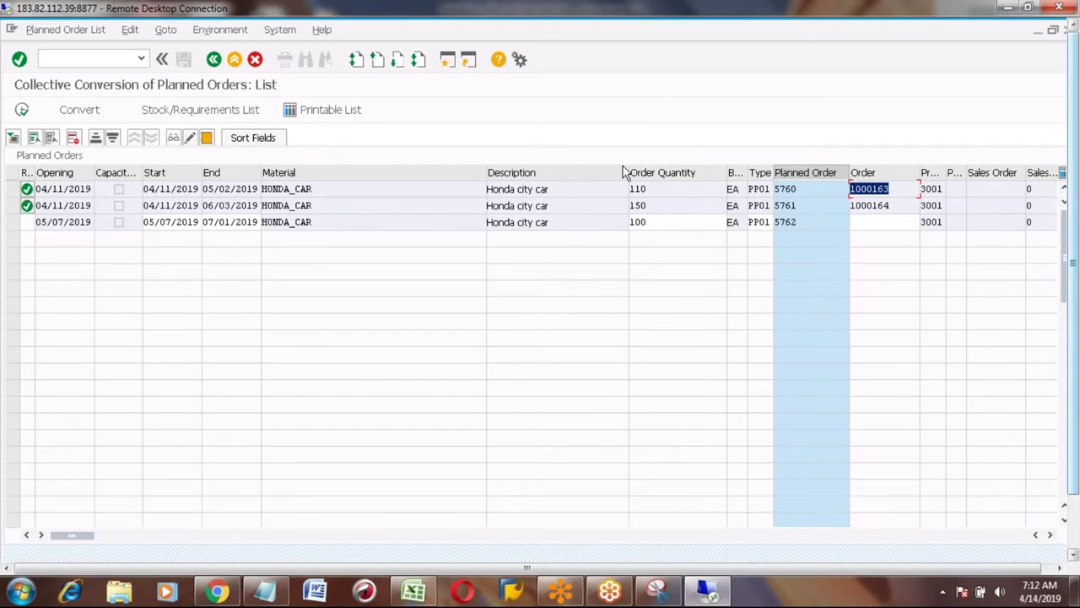
left_click(214, 59)
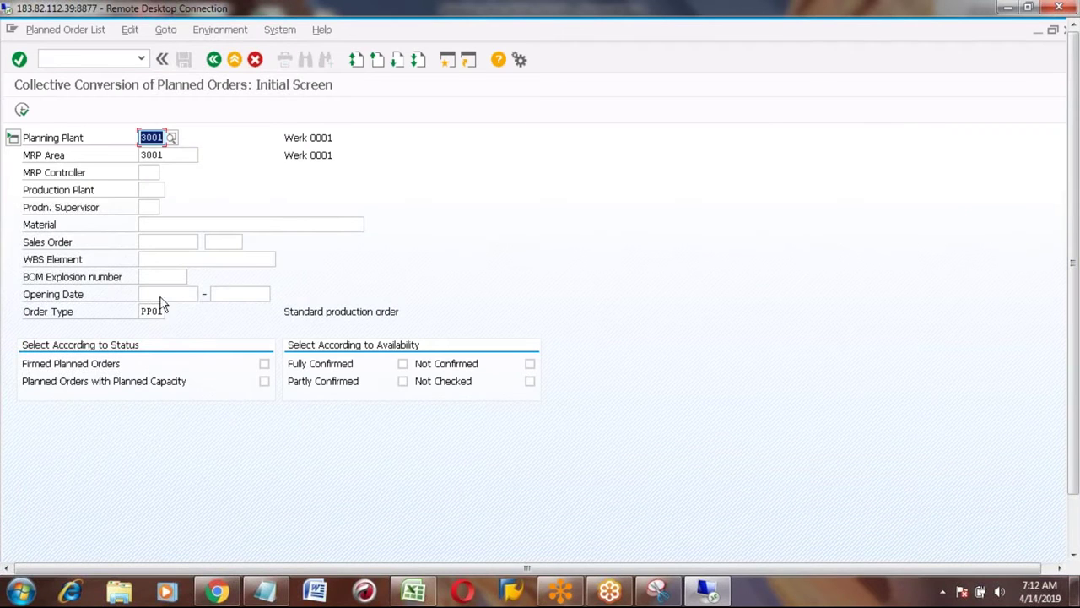
Set the start of the Opening Date range to 04/15/2019 using the calendar.
left_click(164, 293)
left_click(236, 293)
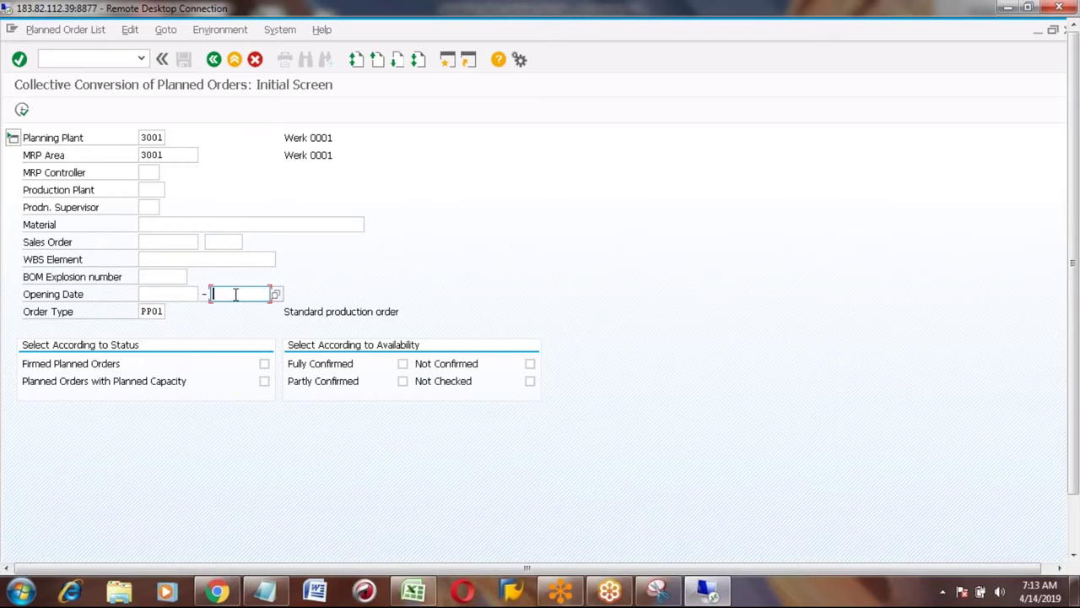
left_click(175, 294)
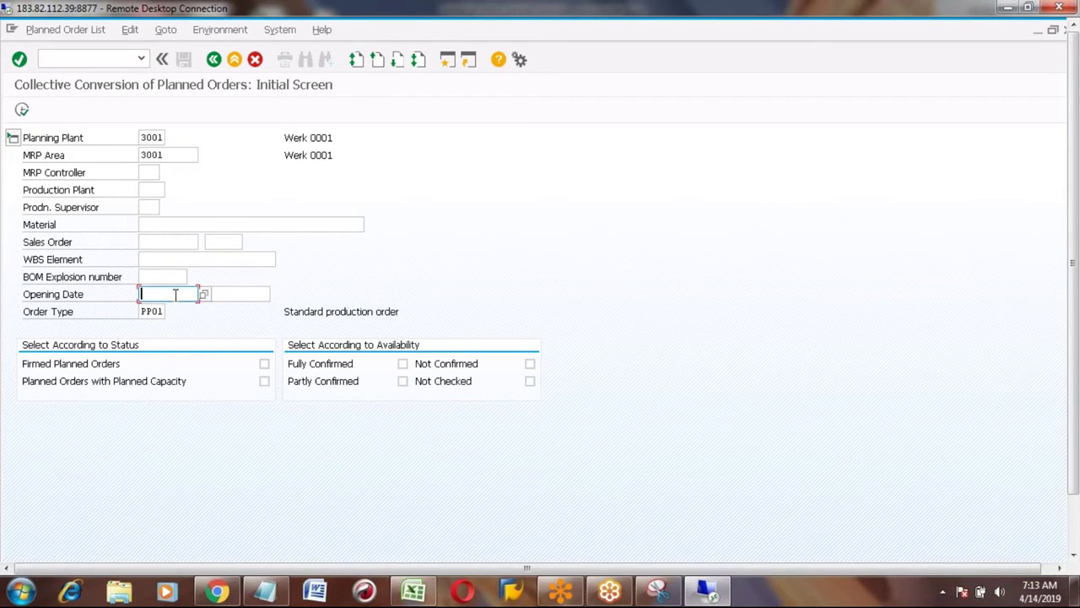
left_click(205, 294)
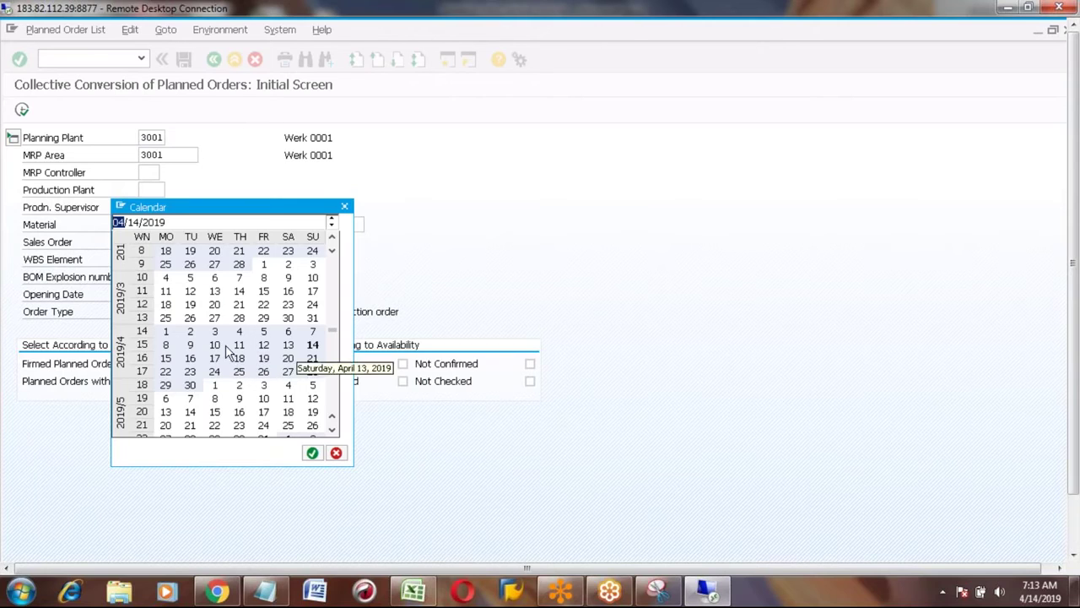
double_click(168, 356)
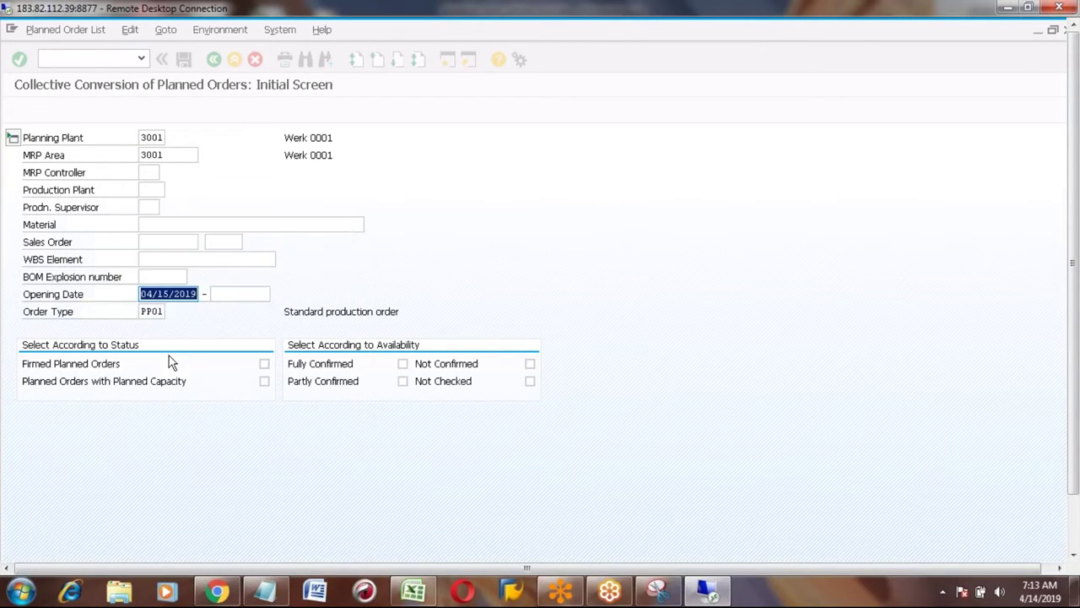
Set the end of the Opening Date range to 05/14/2019, execute the selection and select the HONDA_CAR material entry.
left_click(253, 293)
left_click(279, 297)
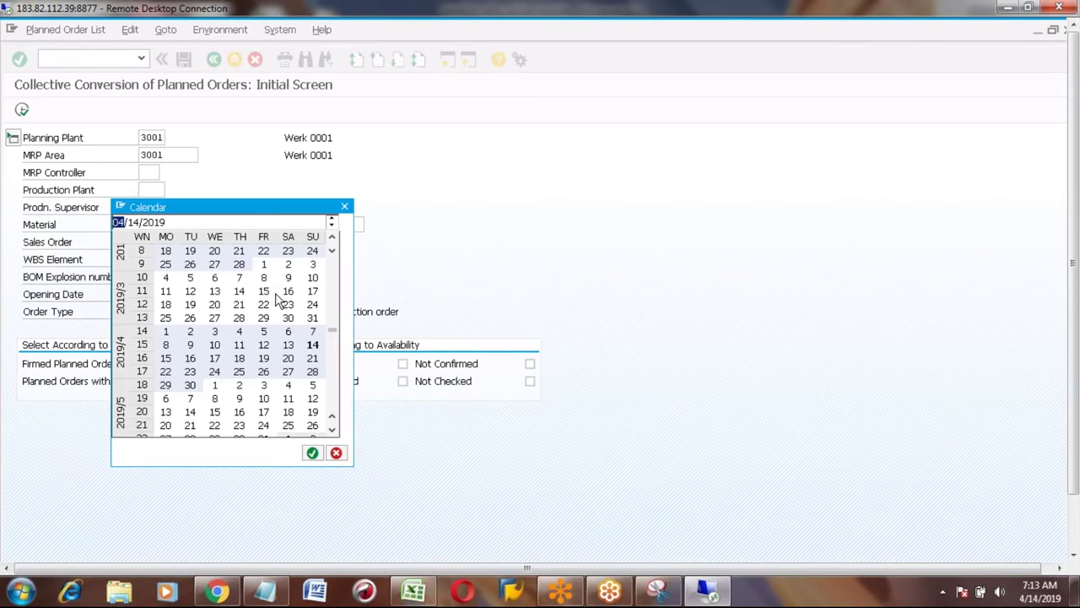
double_click(192, 411)
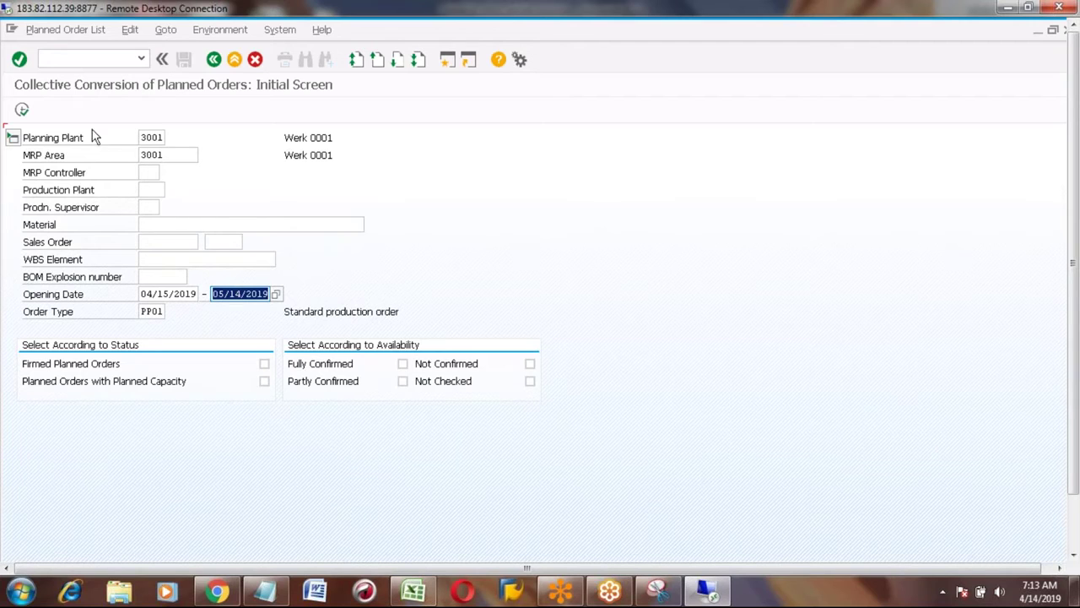
left_click(23, 111)
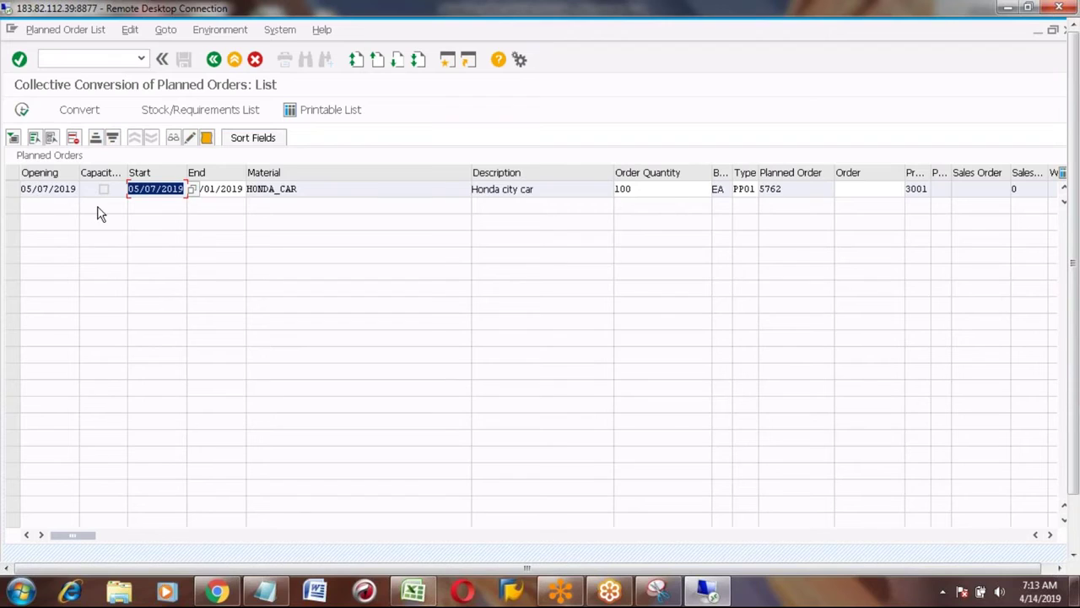
left_click(298, 189)
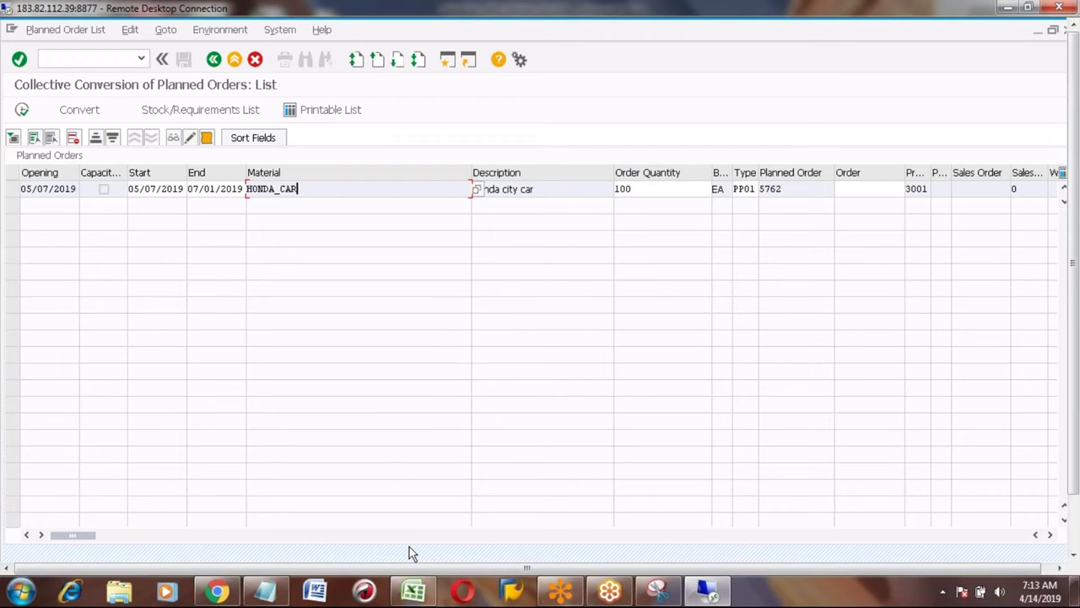
Switch to the Excel notes and highlight the three conversion methods in C262:C264.
left_click(416, 596)
left_click(209, 393)
key("shift+Down")
key("shift+Down")
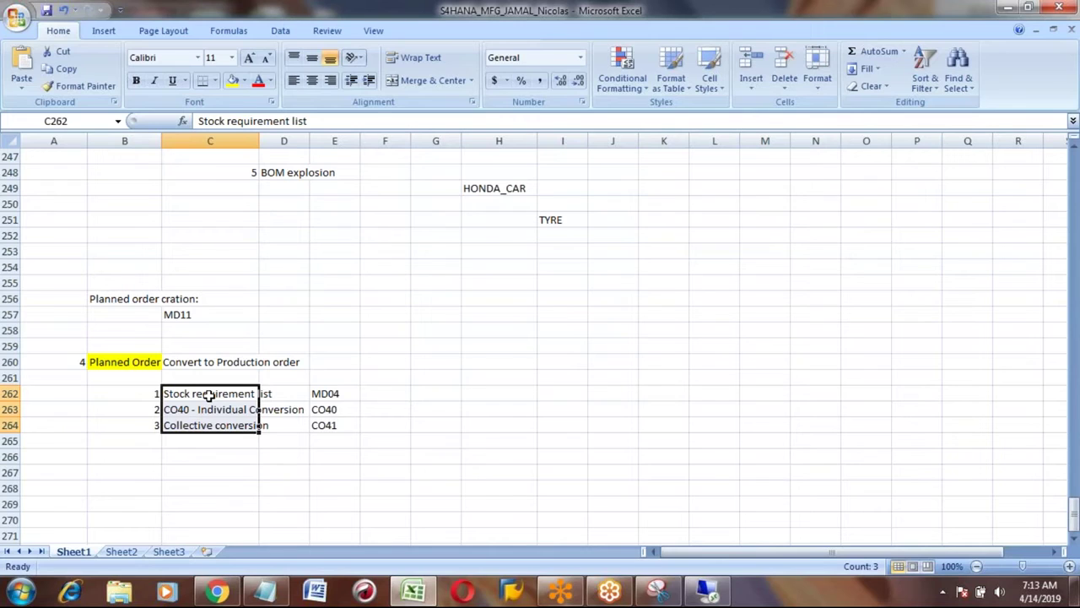
Enter the section number 5 in A267, below the list of conversion methods.
key("Down")
key("Down")
key("Down")
key("Down")
key("Down")
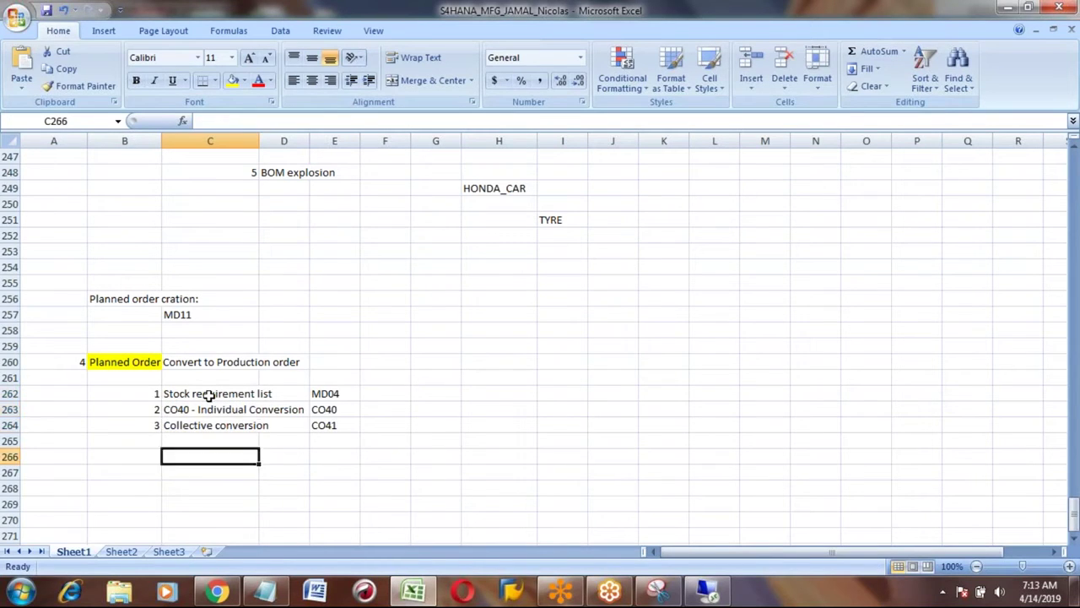
key("Left")
key("Left")
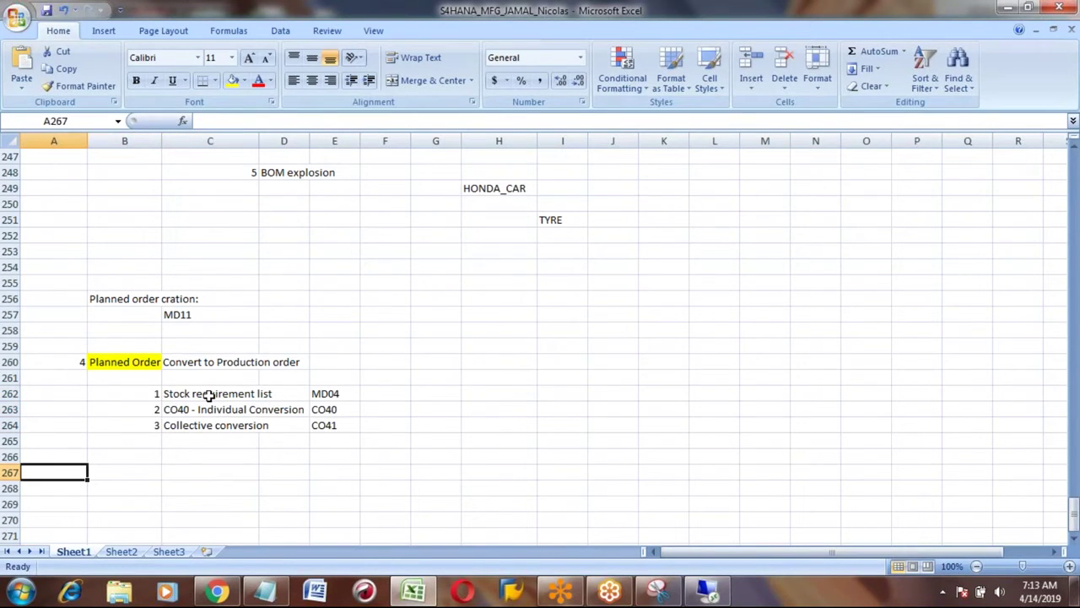
type("5")
key("Tab")
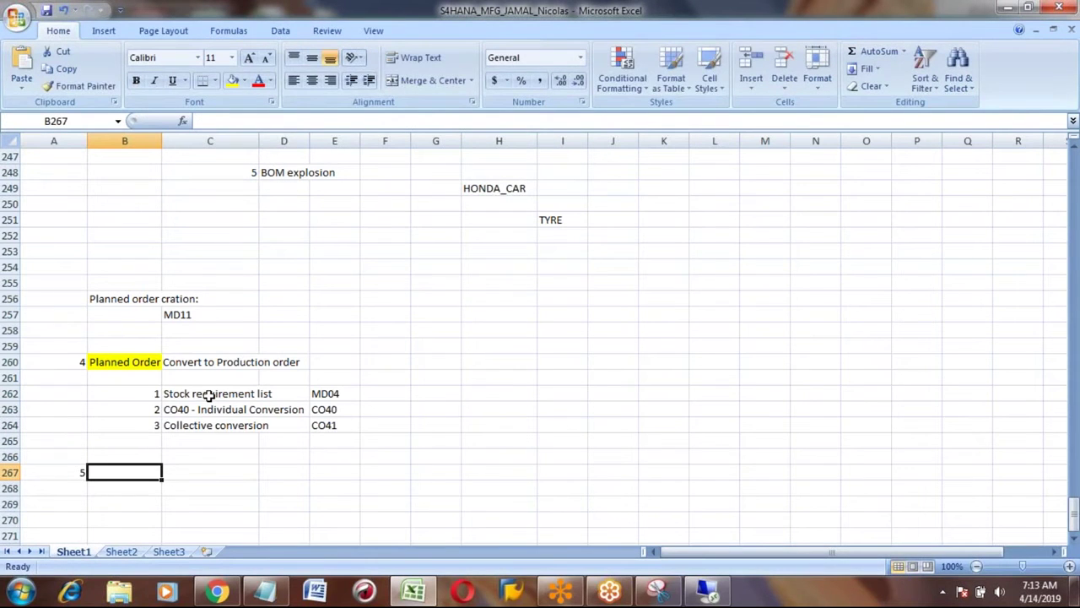
type("Pr")
key("BackSpace")
key("BackSpace")
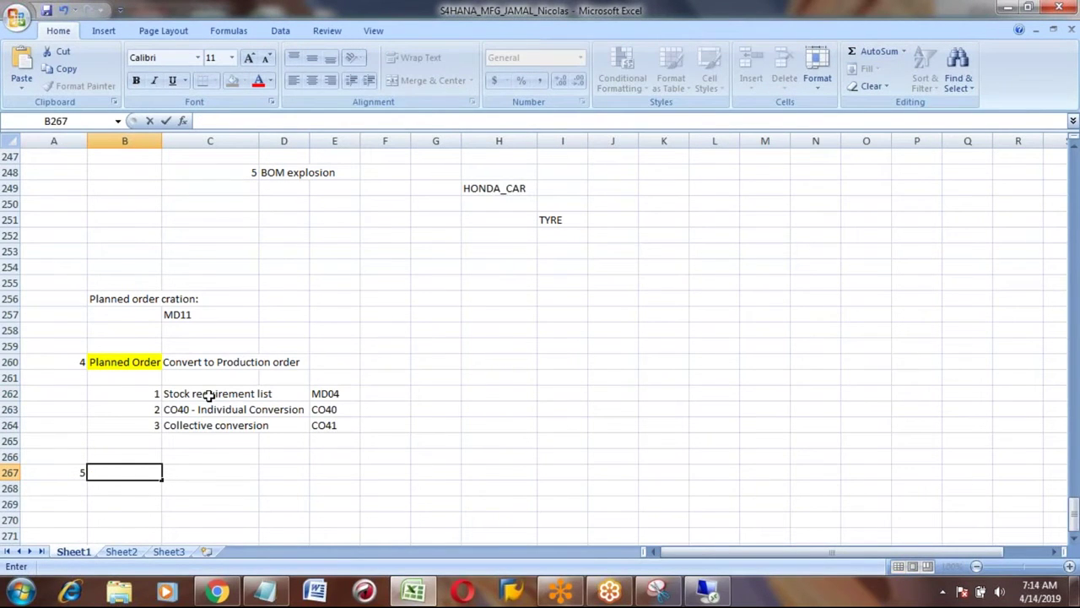
Copy the "Release Production order" heading from E23 in the process overview near the top of the sheet.
key("Page_Up")
key("Page_Up")
key("Page_Up")
key("Page_Up")
key("Page_Up")
key("Page_Up")
key("Page_Up")
key("Page_Up")
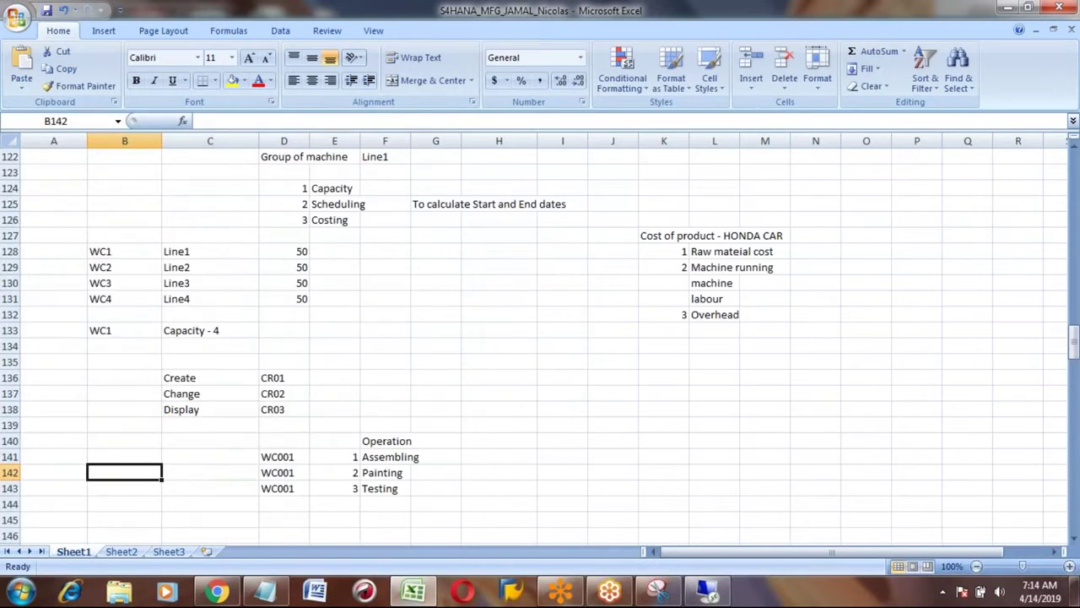
key("Page_Up")
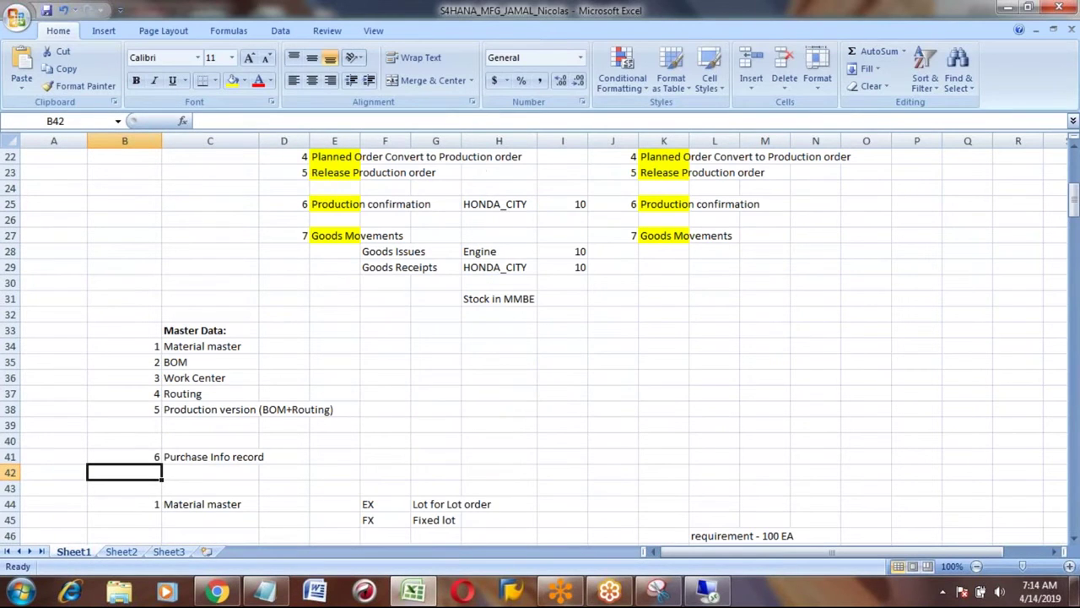
left_click(327, 173)
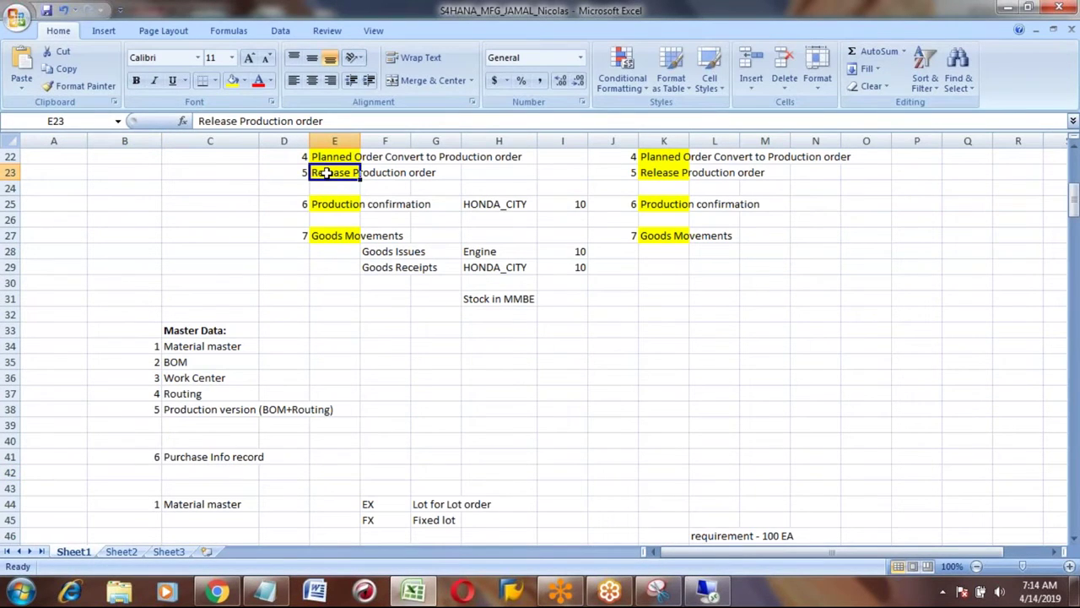
key("ctrl+c")
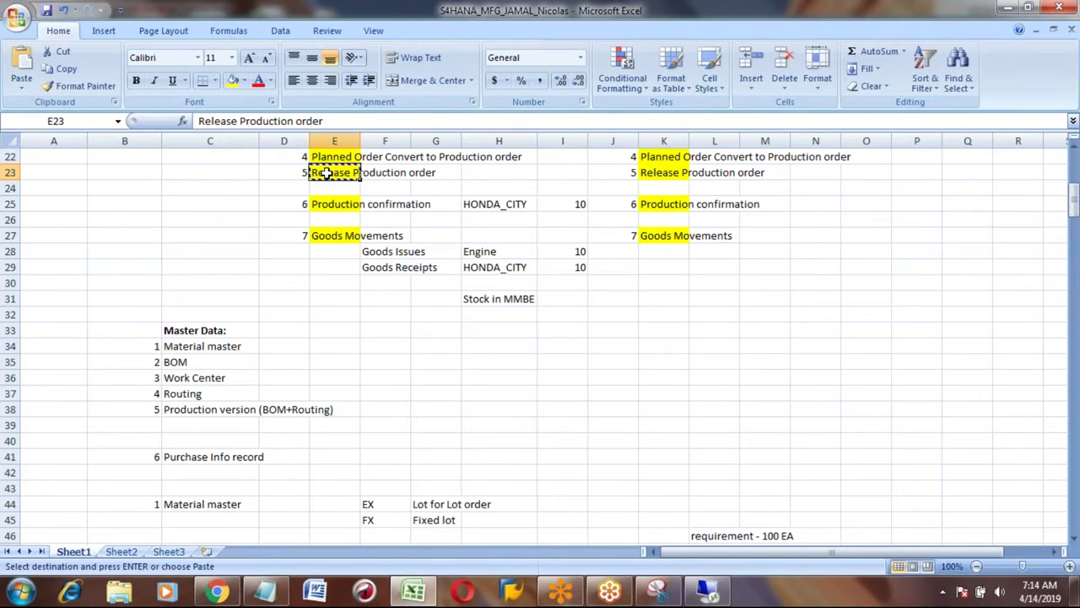
Paste the copied heading into B267 beside the number 5, and into E248.
key("Page_Down")
key("Page_Down")
key("Page_Down")
key("Page_Down")
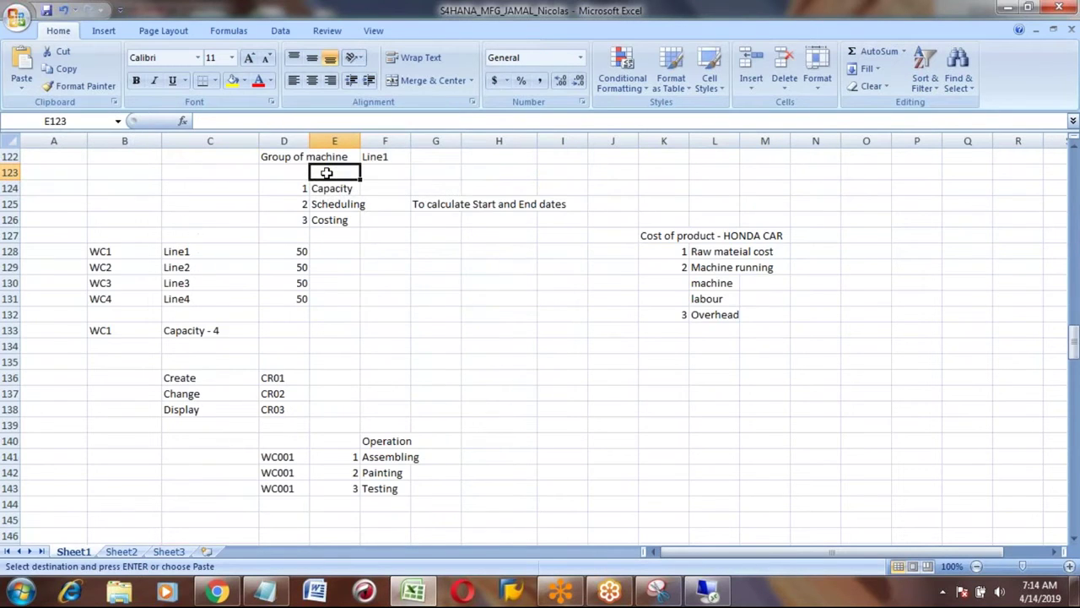
key("Page_Down")
key("Page_Down")
key("Page_Down")
key("Page_Down")
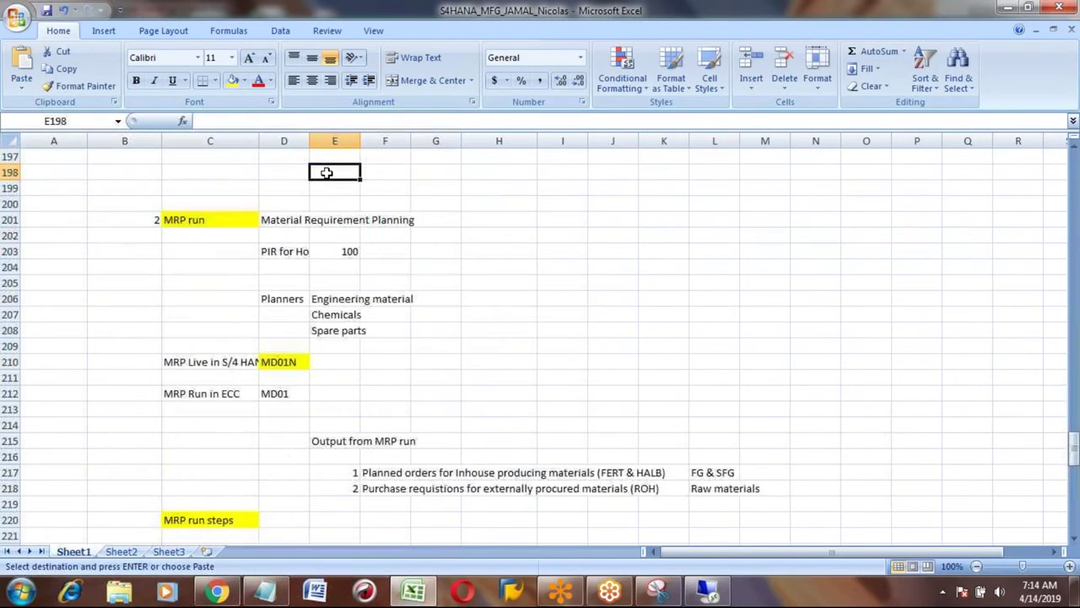
key("Page_Down")
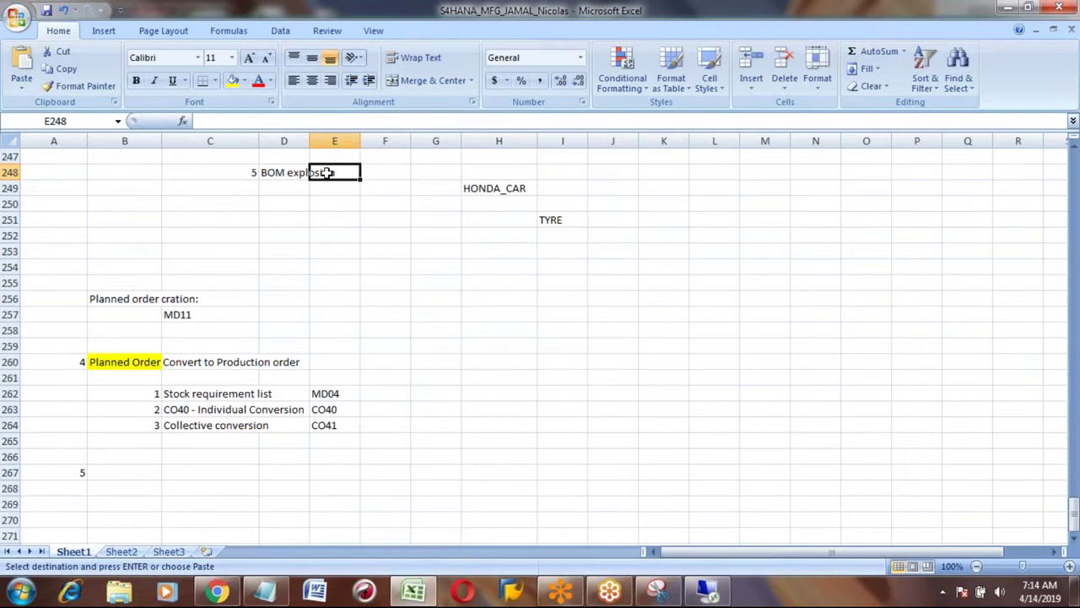
left_click(122, 473, "ctrl")
key("ctrl+v")
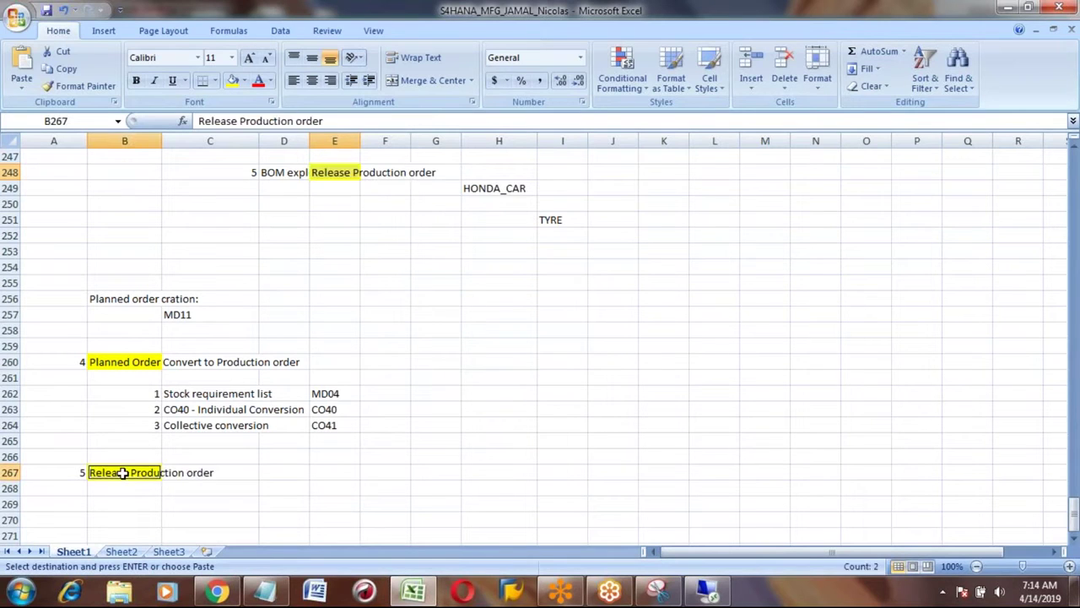
Highlight the planned order conversion heading in B260 and the release heading in B267.
left_click(260, 456)
left_click(117, 472)
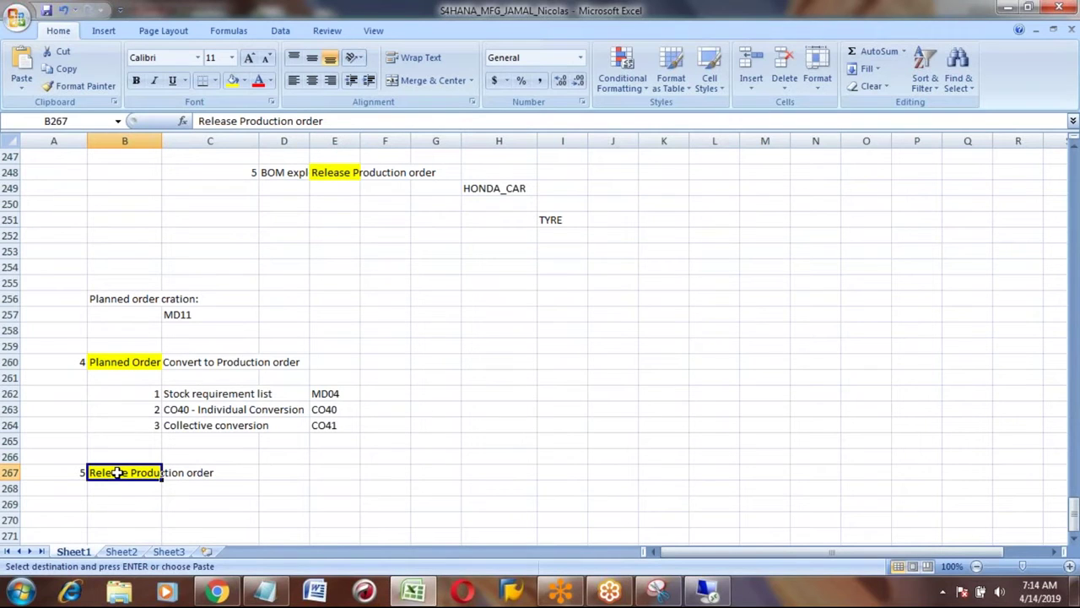
left_click(128, 358)
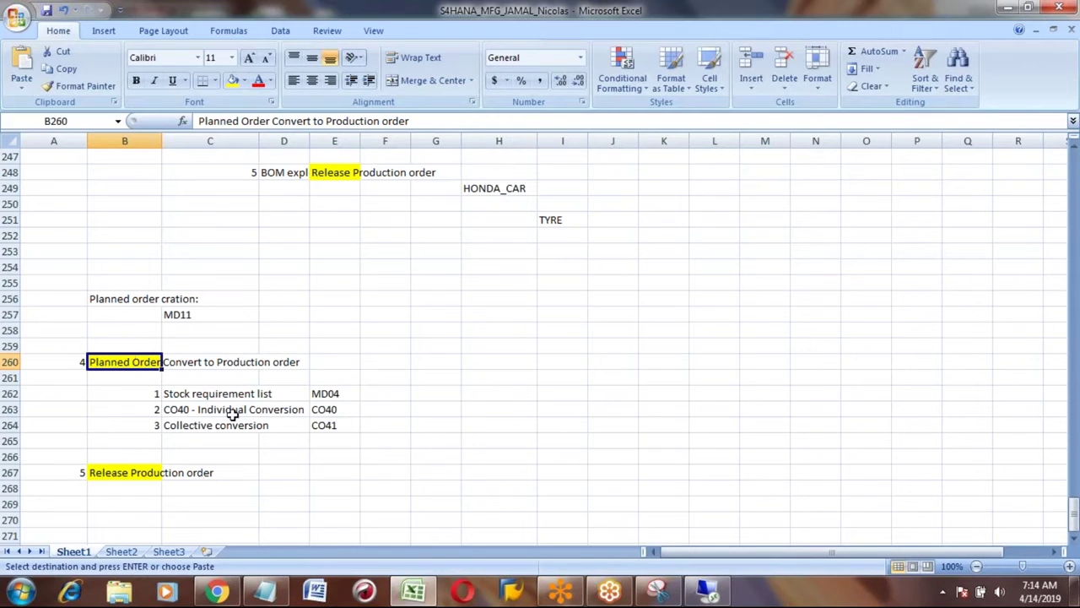
left_click(131, 473)
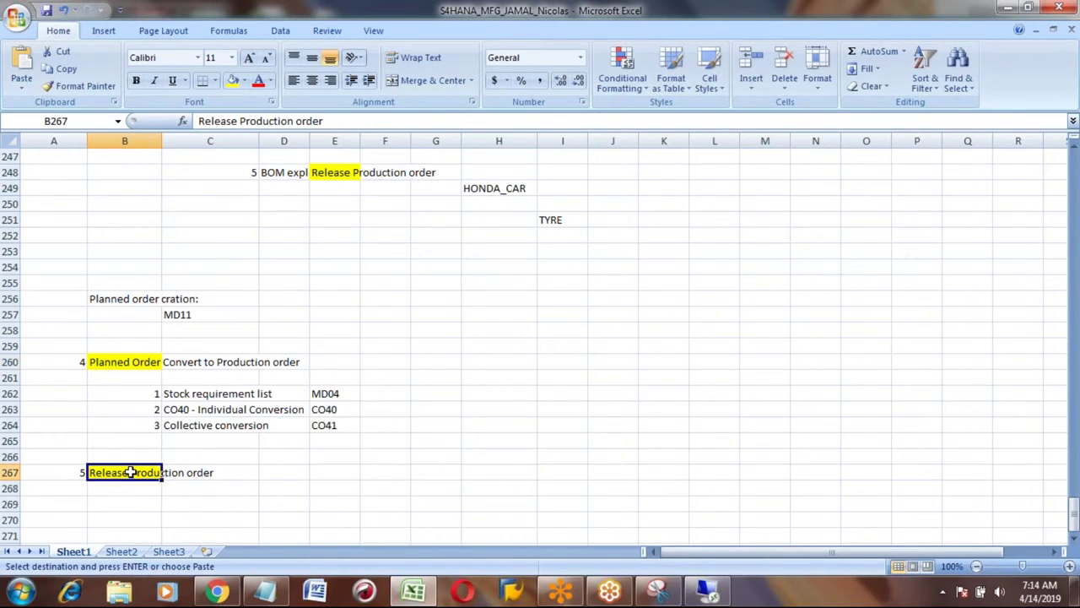
Copy the "Stock requirement list" entry together with its MD04 code from C262:E262.
key("Down")
key("Down")
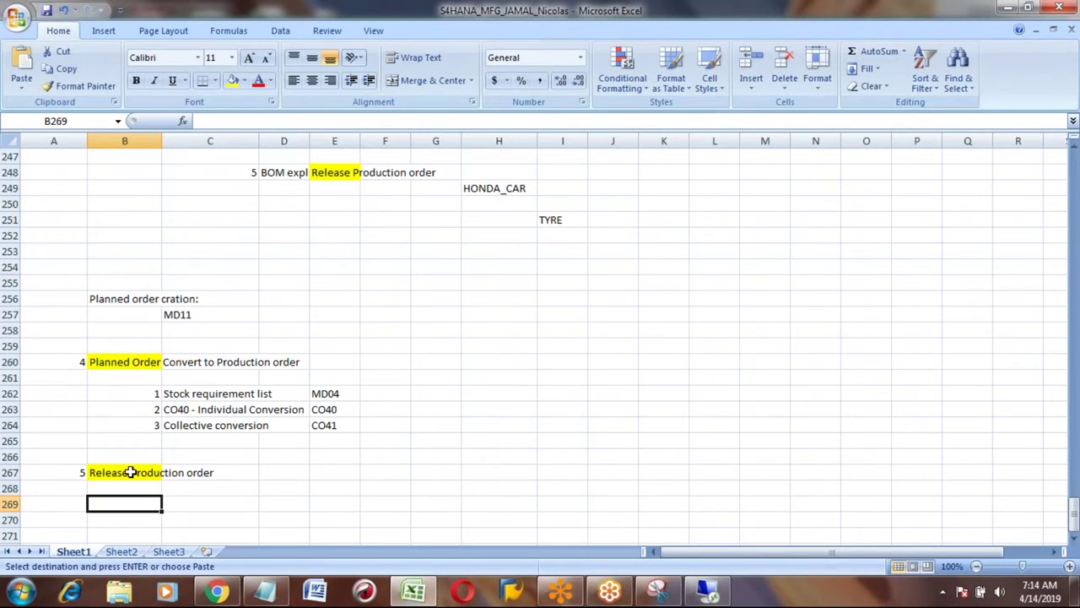
key("Right")
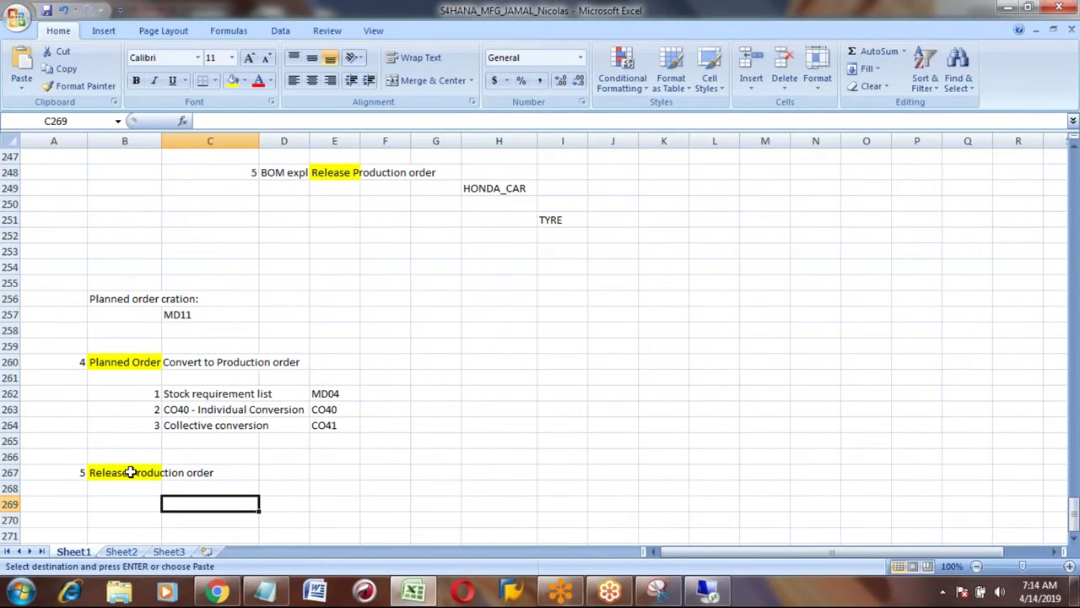
key("Up")
key("Up")
key("Up")
key("Up")
key("Up")
key("Up")
key("Up")
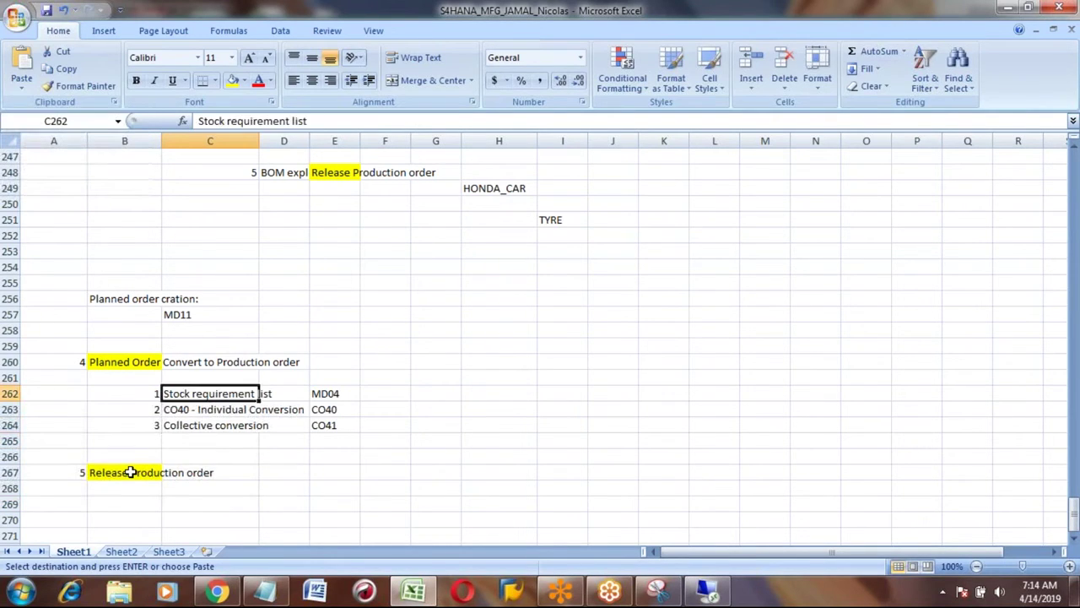
key("shift+Right")
key("shift+Right")
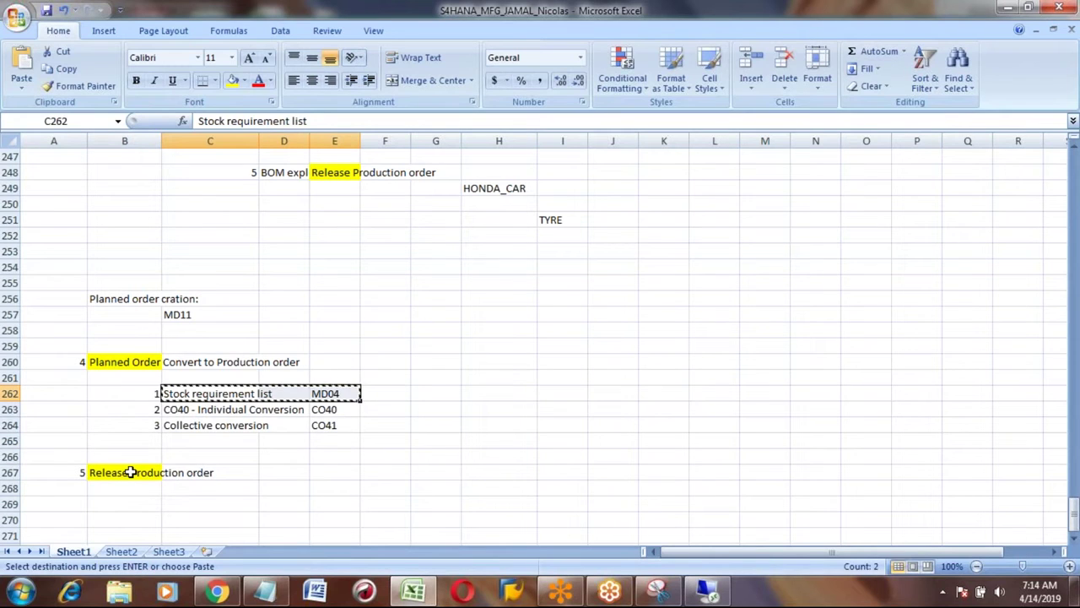
Paste the copied stock requirement list entry into row 269 under the release heading, starting at C269.
key("Down")
key("Down")
key("Down")
key("Down")
key("Down")
key("Down")
key("Down")
key("ctrl+v")
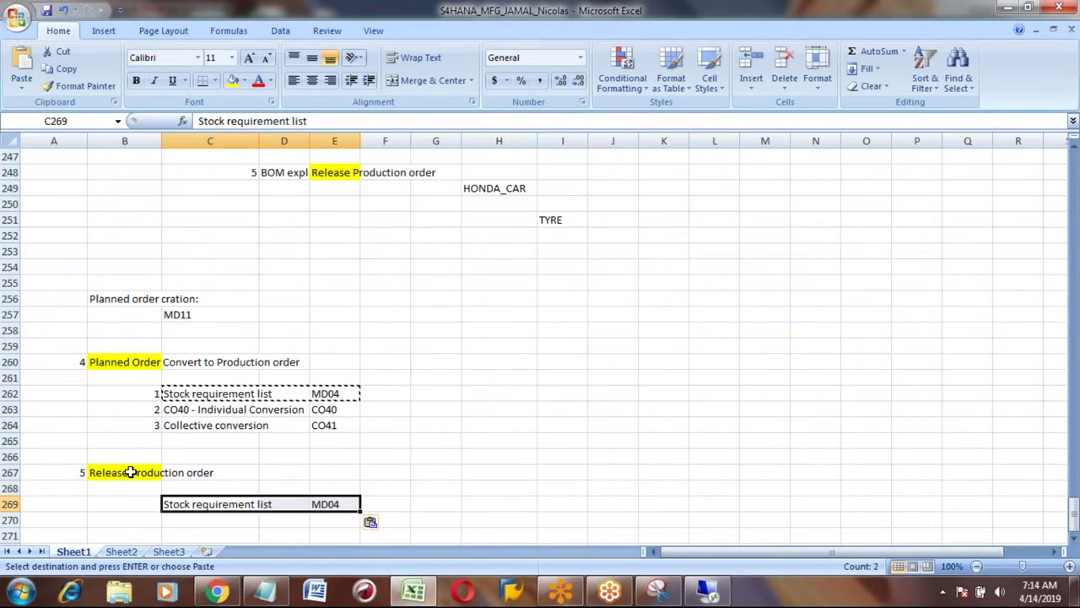
Add "Change Production order" in C270 with the transaction code CO02 in E270.
key("Down")
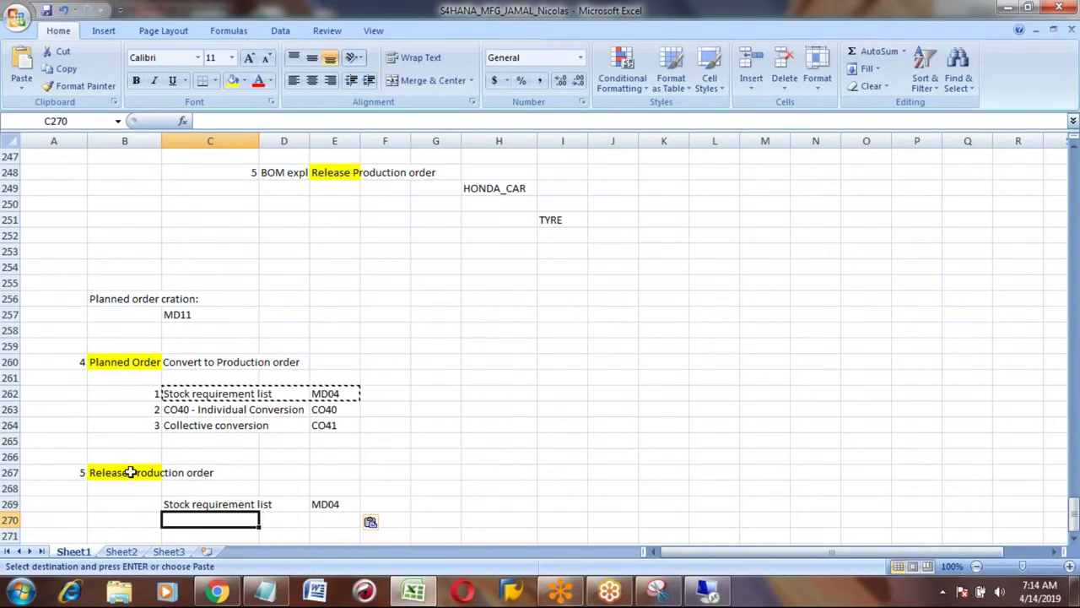
type("Change ")
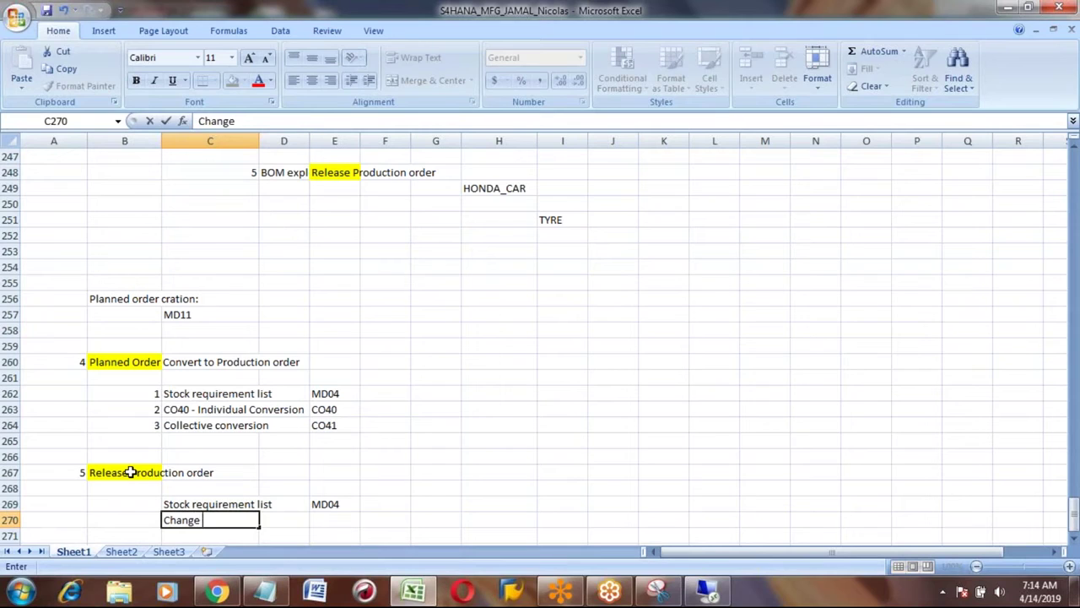
type("Production order")
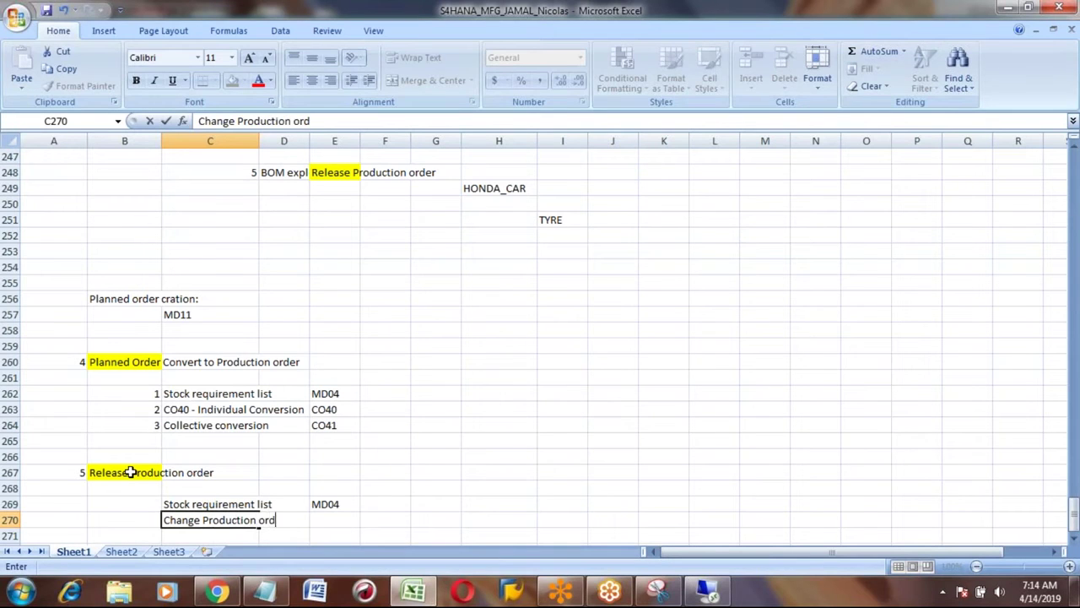
key("Tab")
key("Tab")
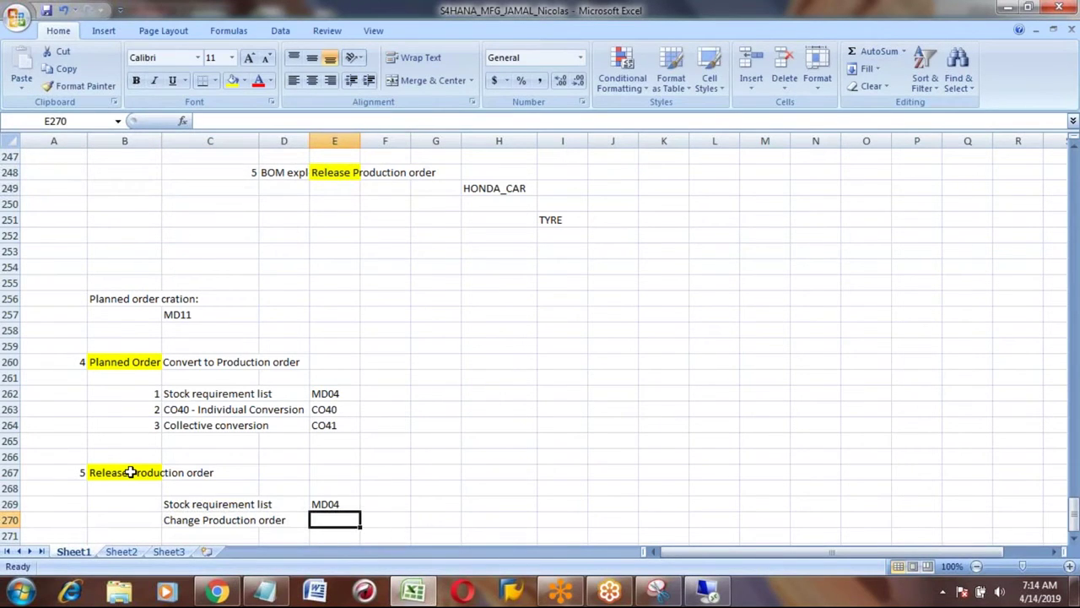
type("CO02")
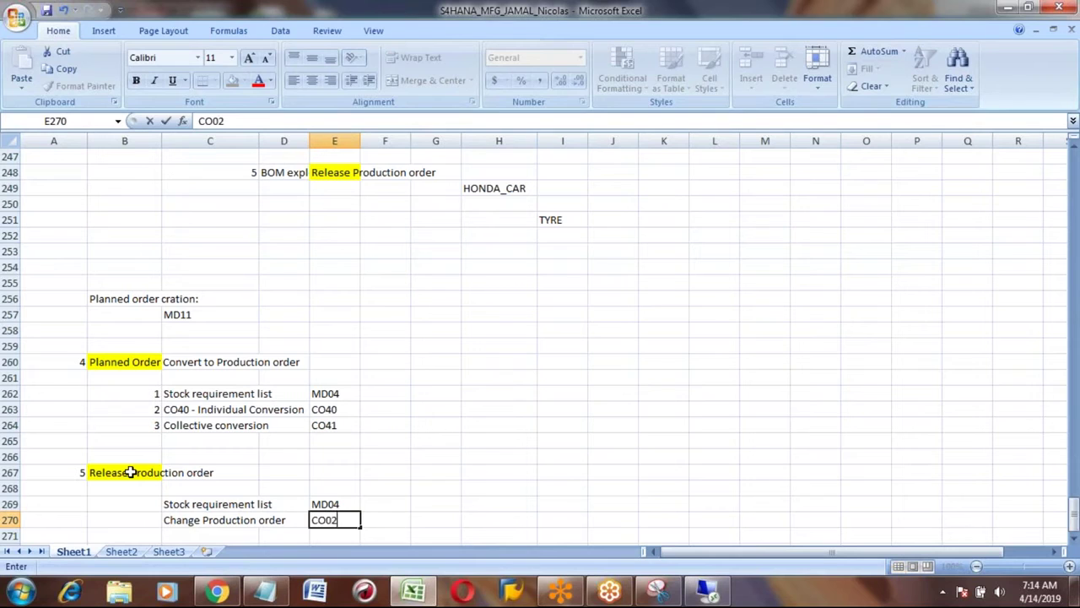
key("Return")
key("Return")
key("Return")
key("Return")
key("Return")
key("Return")
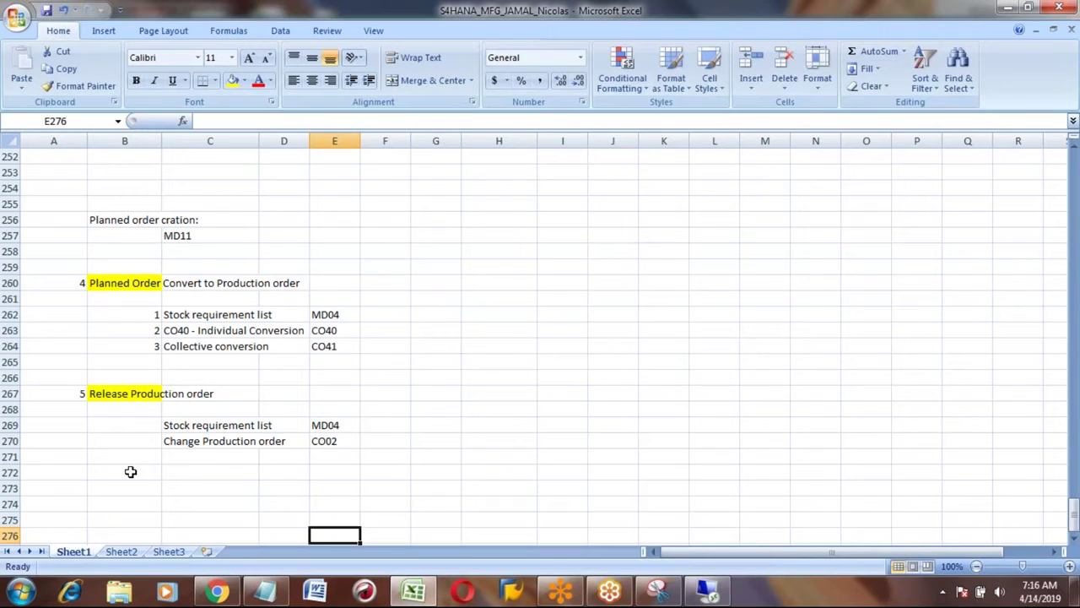
Highlight the release heading and its two methods in the notes, and switch back to the SAP collective conversion list.
left_click(127, 390)
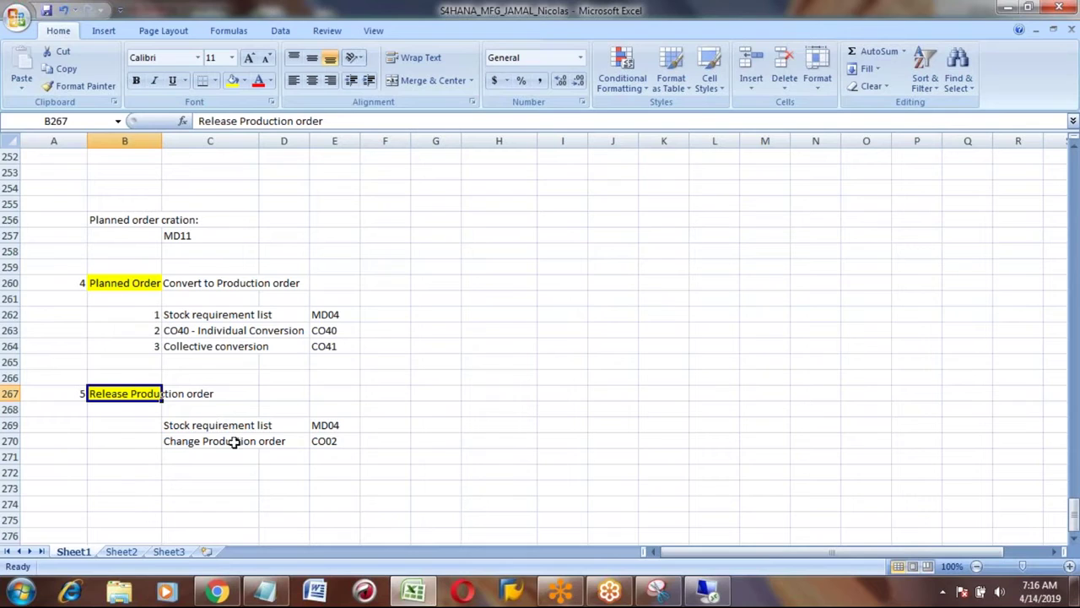
left_click(204, 427)
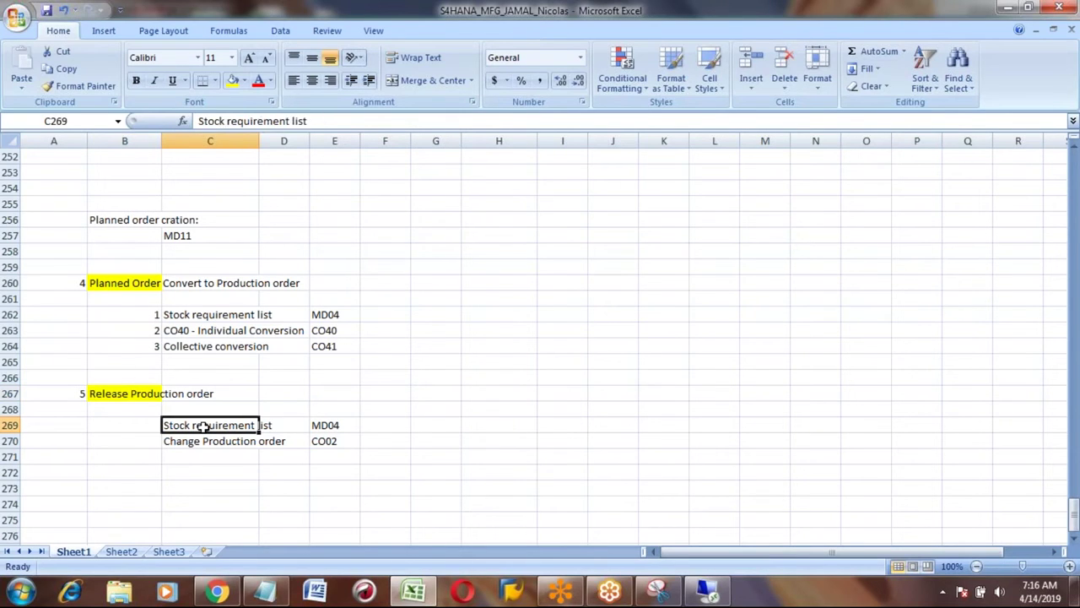
key("Right")
key("Right")
key("Left")
key("Left")
key("Down")
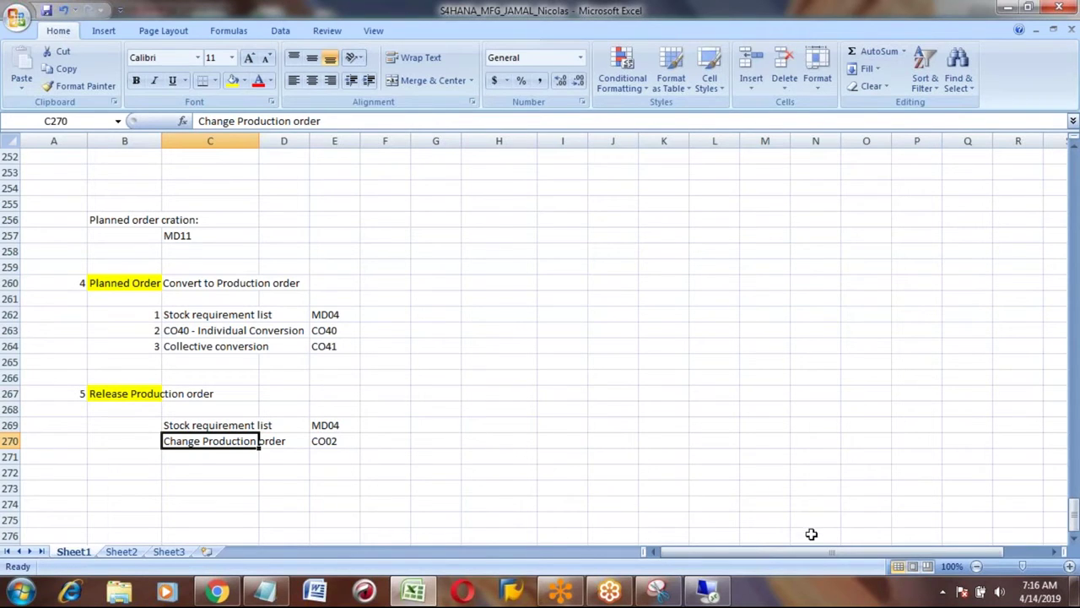
left_click(711, 595)
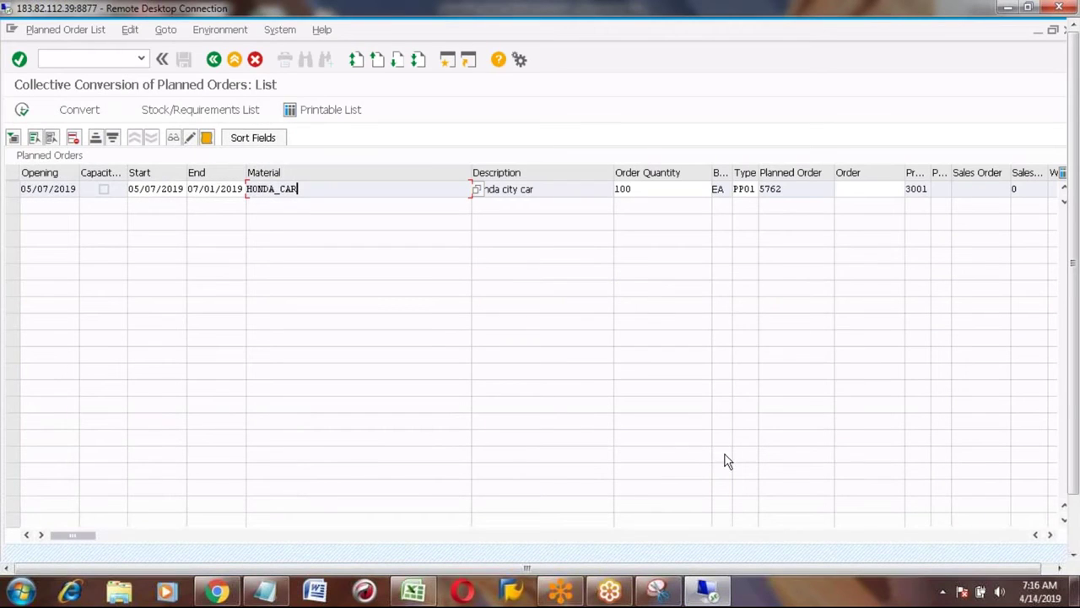
Leave the collective conversion, switch to the SAP session showing the HONDA_CAR stock/requirements list, and refresh that list.
left_click(234, 59)
left_click(234, 59)
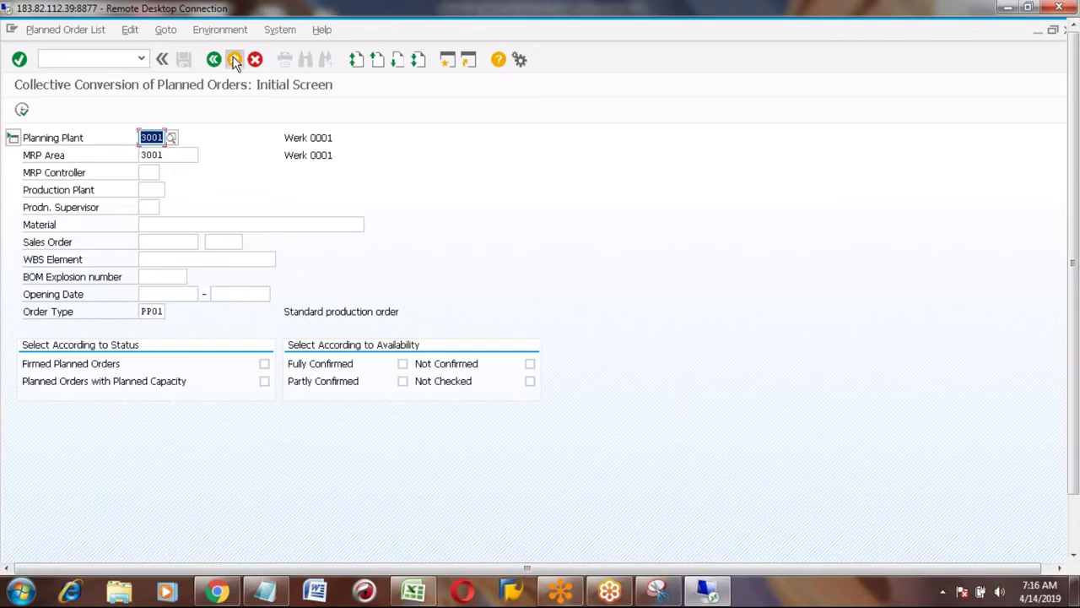
left_click(1075, 544)
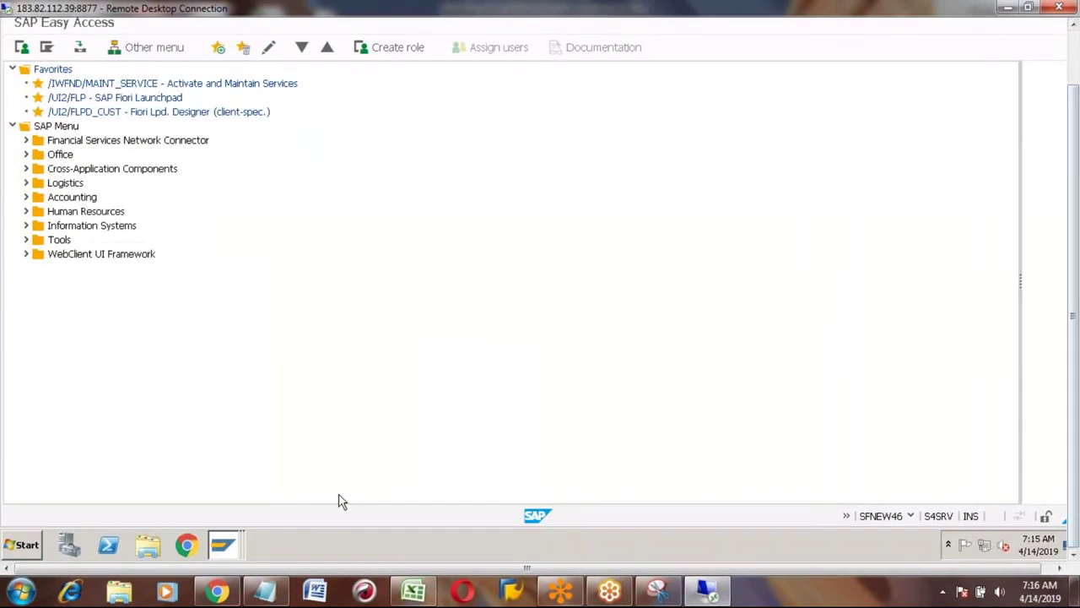
left_click(224, 547)
left_click(212, 467)
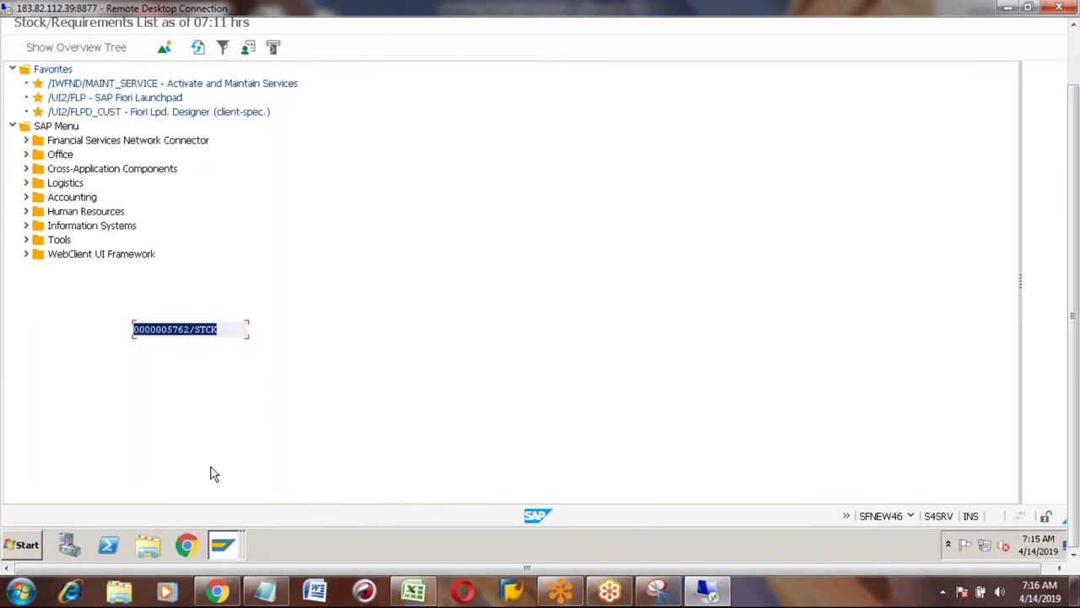
left_click(199, 50)
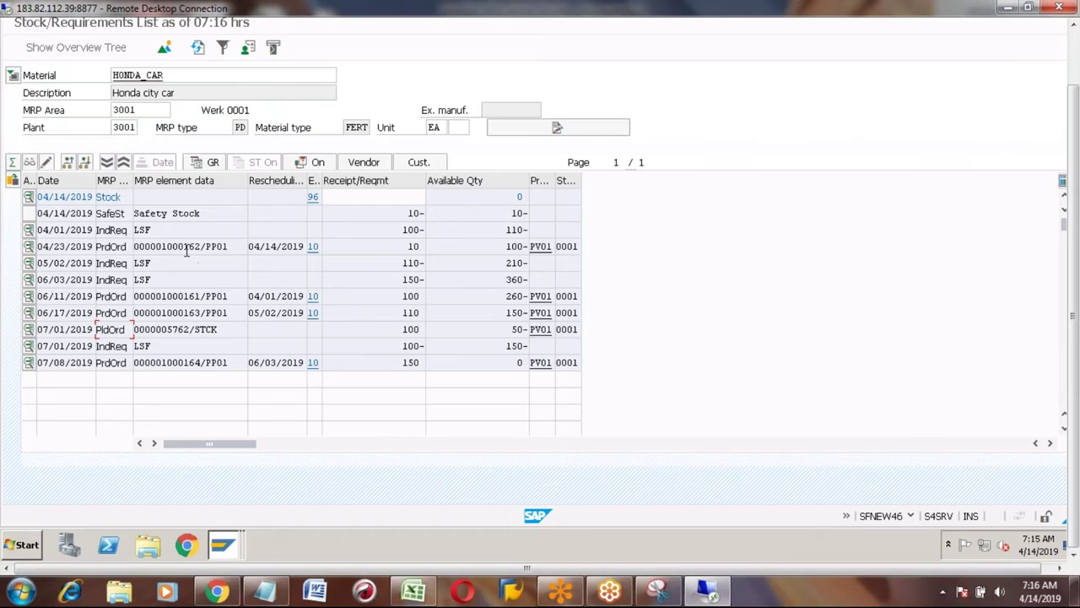
Open the 100 EA HONDA_CAR production order dated 06/11/2019 in change mode from the stock/requirements list.
left_click(167, 296)
left_click(201, 296)
key("shift+Left")
key("shift+Left")
key("shift+Left")
key("shift+Left")
key("shift+Left")
key("shift+Left")
key("shift+Left")
key("shift+Left")
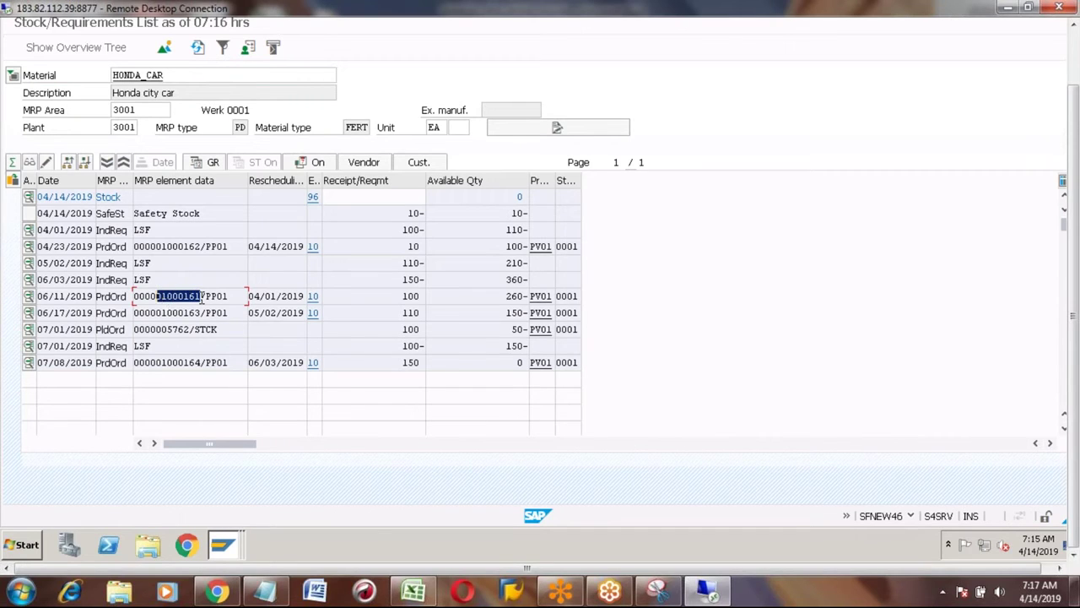
left_click(28, 300)
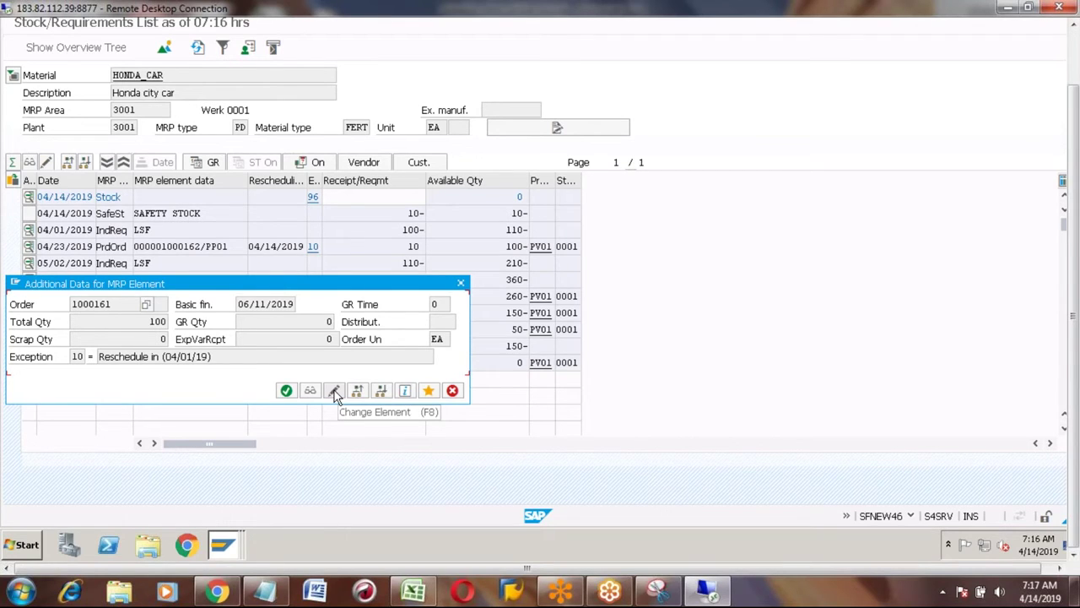
left_click(334, 391)
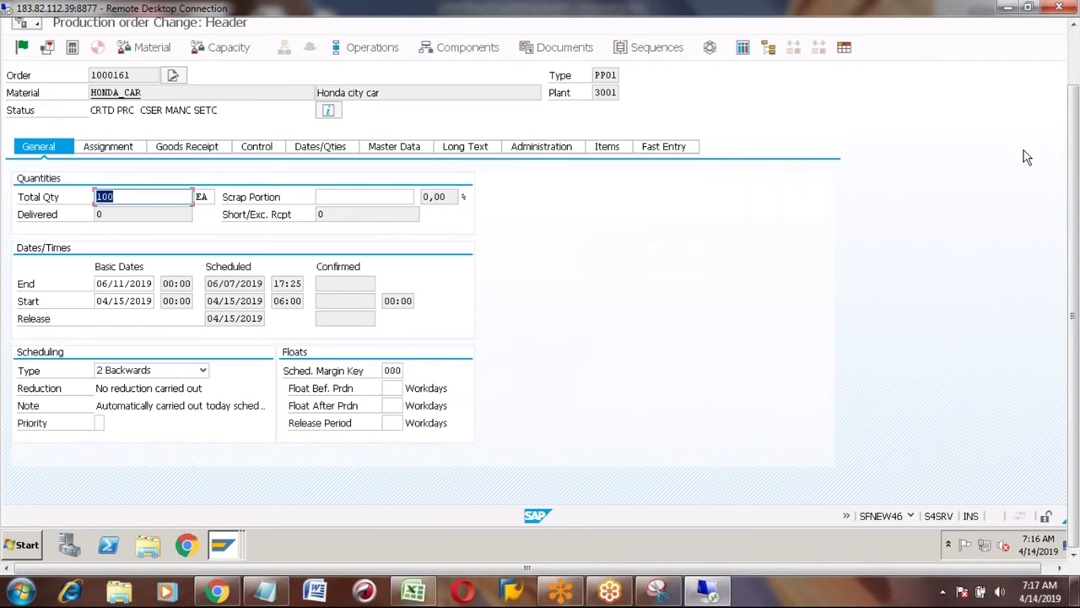
left_click(1073, 54)
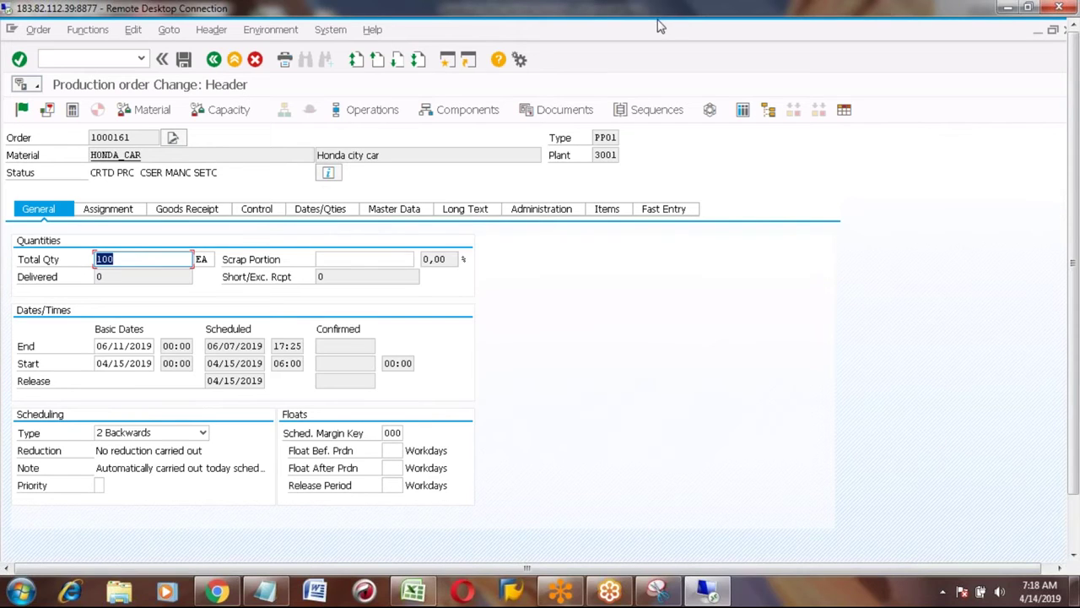
Examine the production order's status line and its detailed system status list, and return to the order header.
key("alt+y")
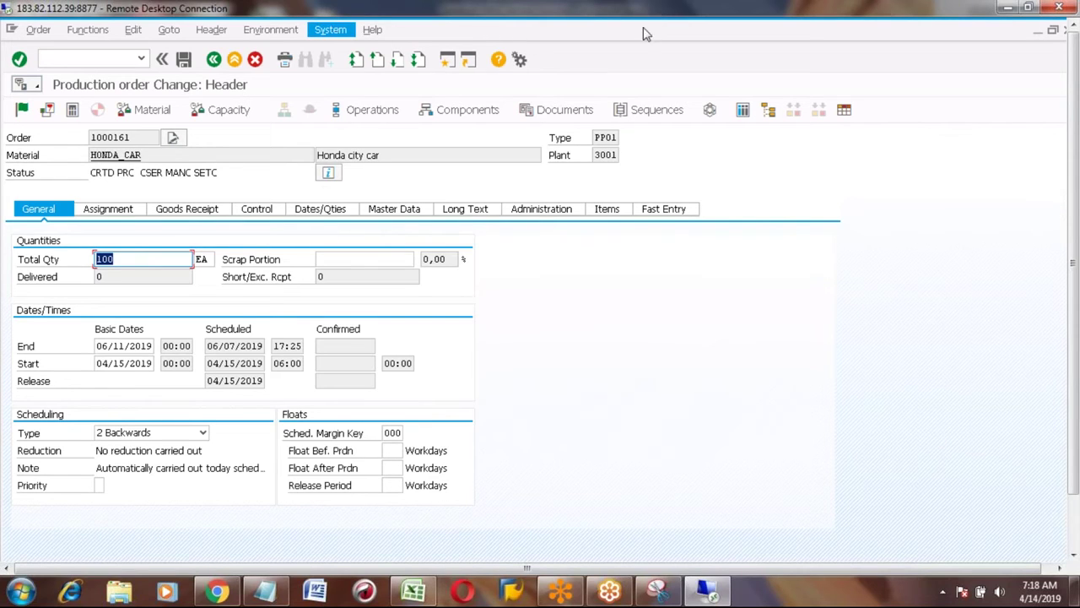
key("Escape")
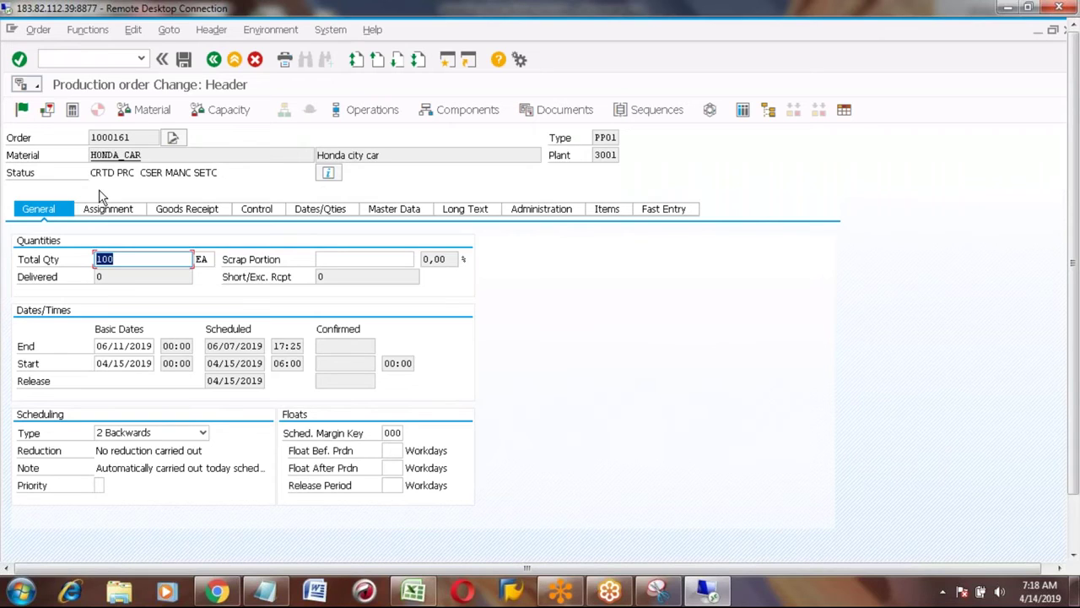
left_click(17, 174)
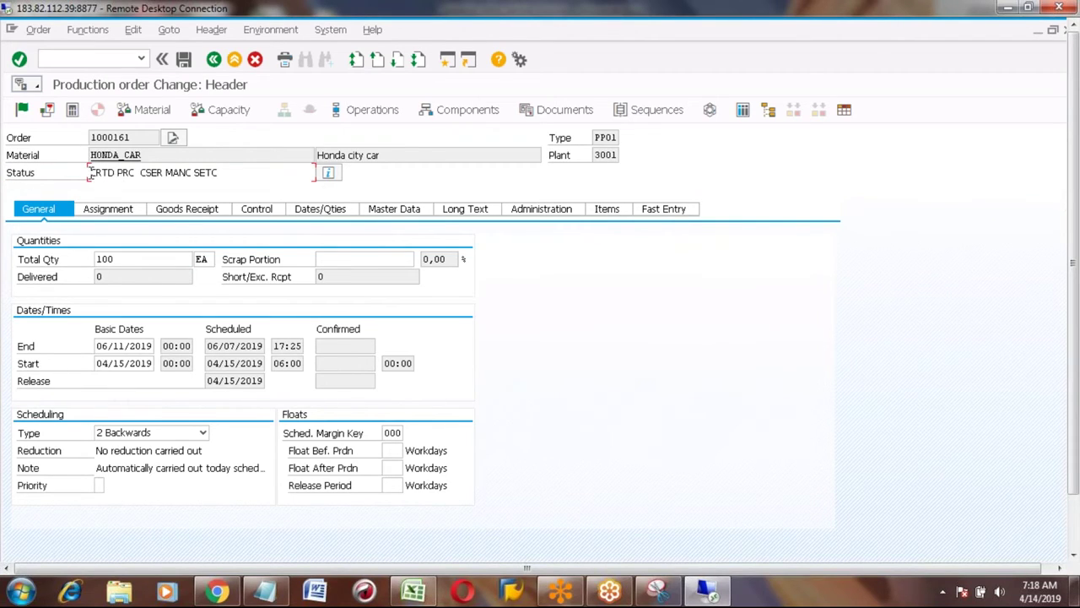
left_click(91, 172)
left_click(89, 172)
left_click_drag(91, 172, 110, 181)
left_click(143, 174)
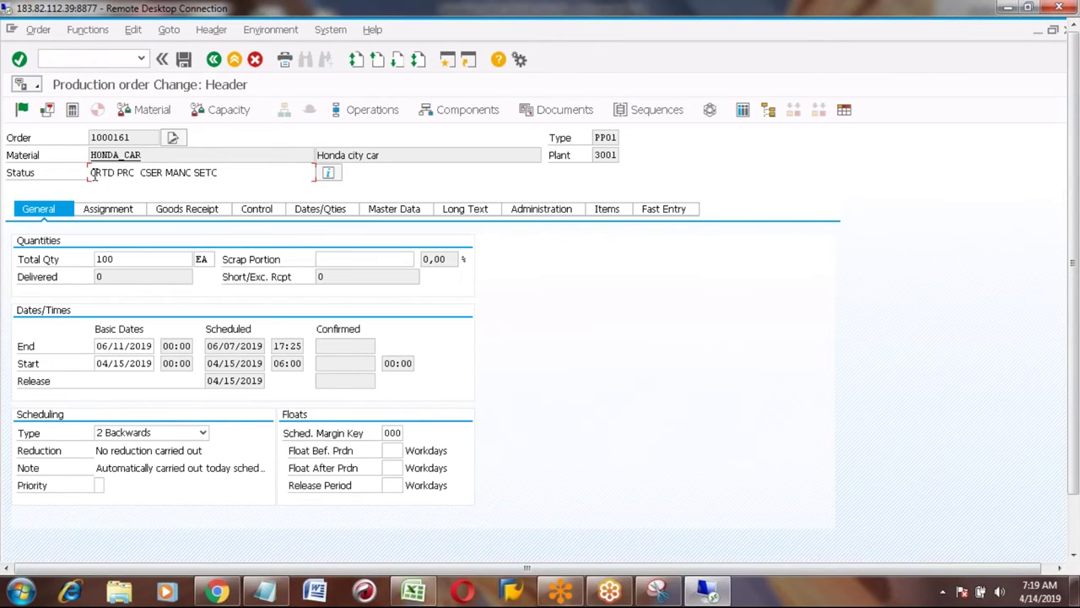
left_click(328, 173)
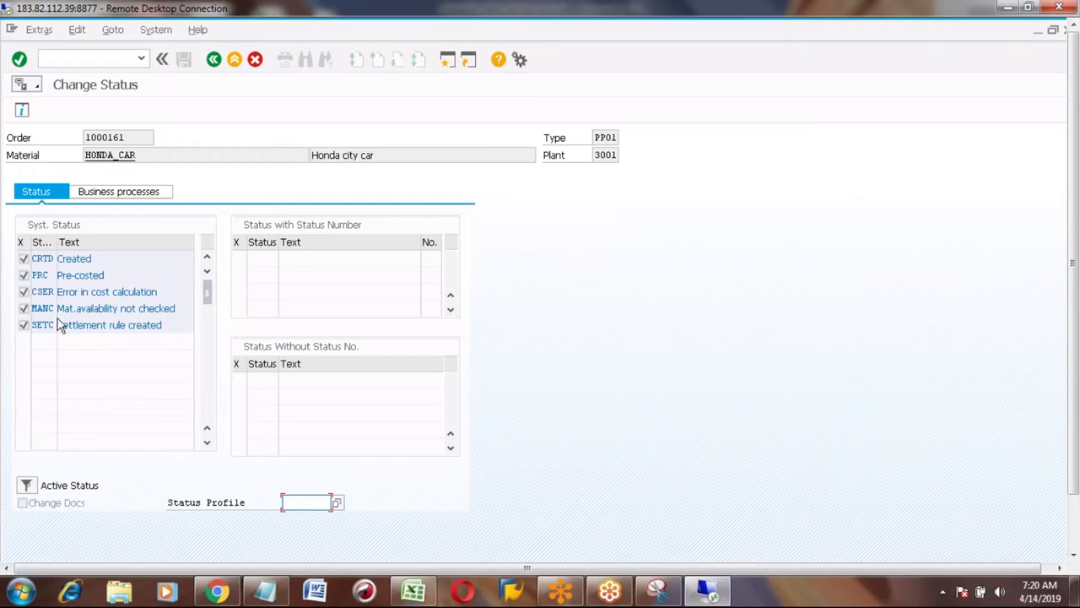
left_click(78, 258)
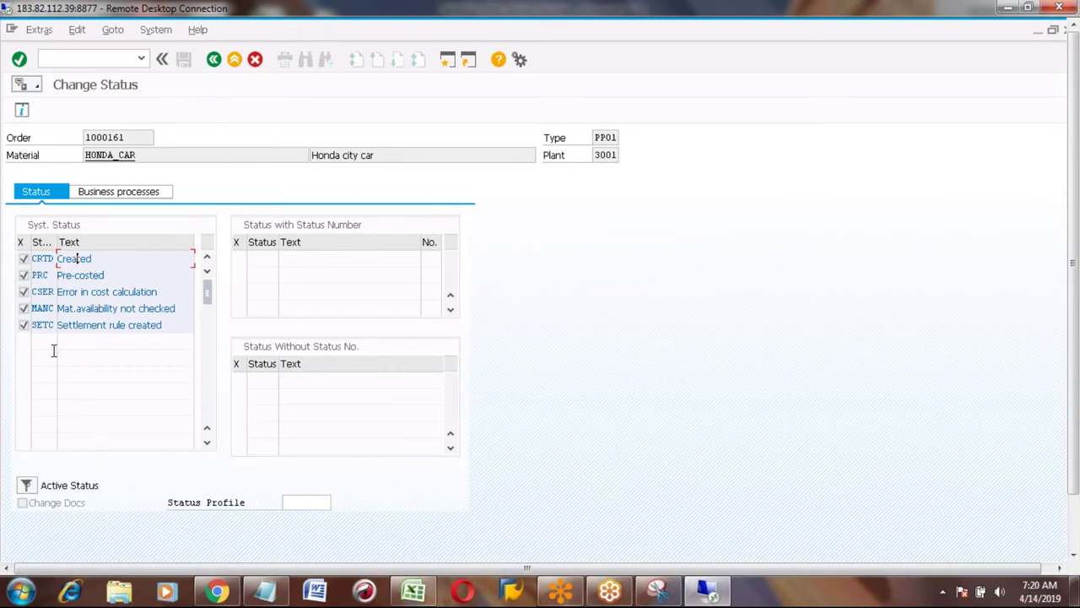
left_click(214, 61)
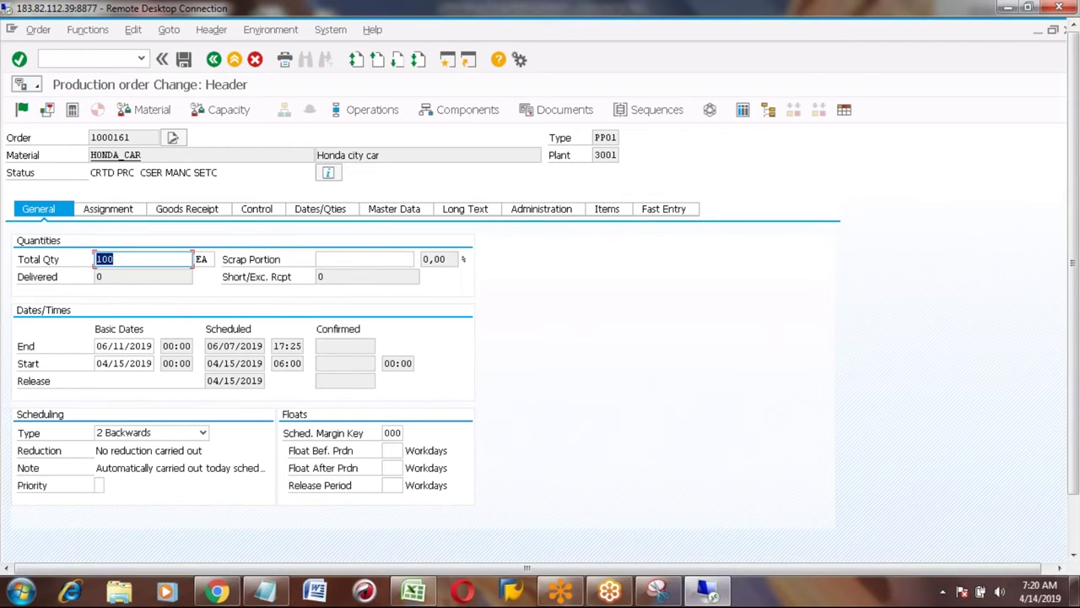
Release the production order, check its status line, and save it despite the cost calculation error.
left_click(22, 111)
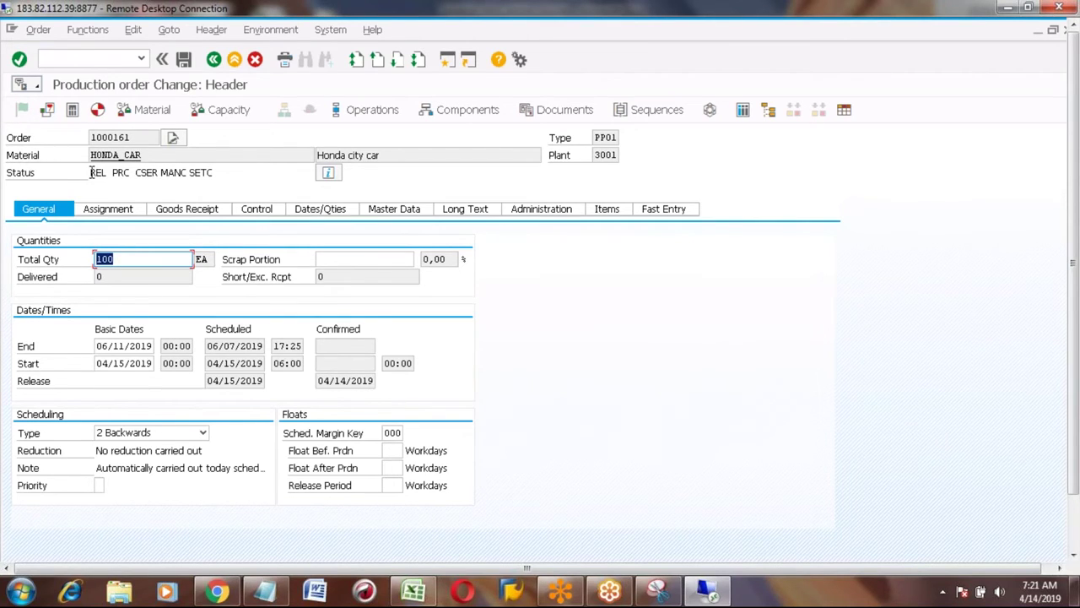
left_click(119, 178)
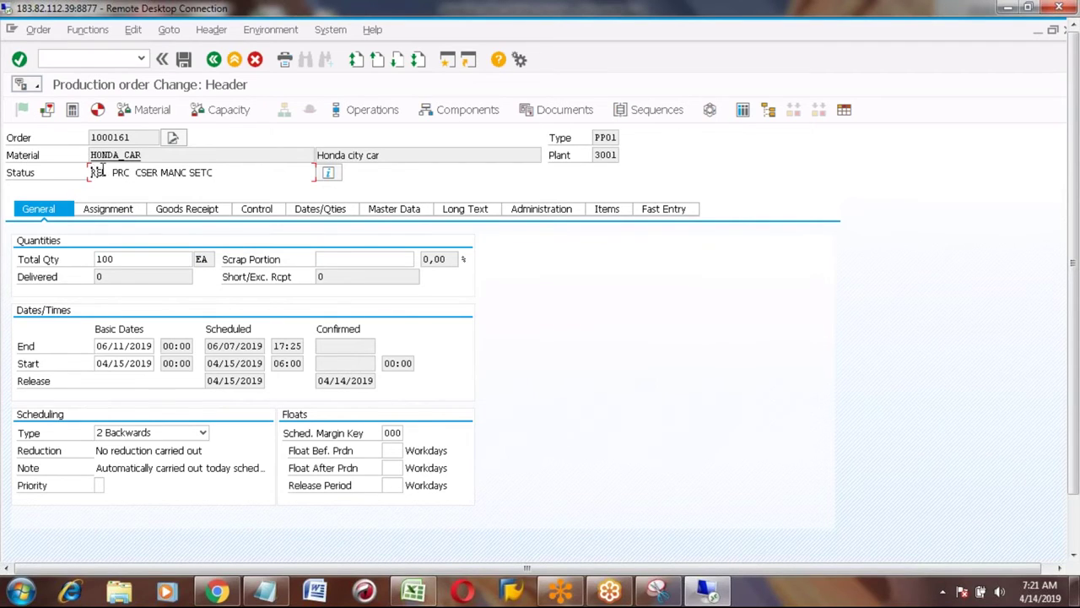
left_click_drag(107, 173, 89, 174)
left_click(91, 173)
left_click(184, 60)
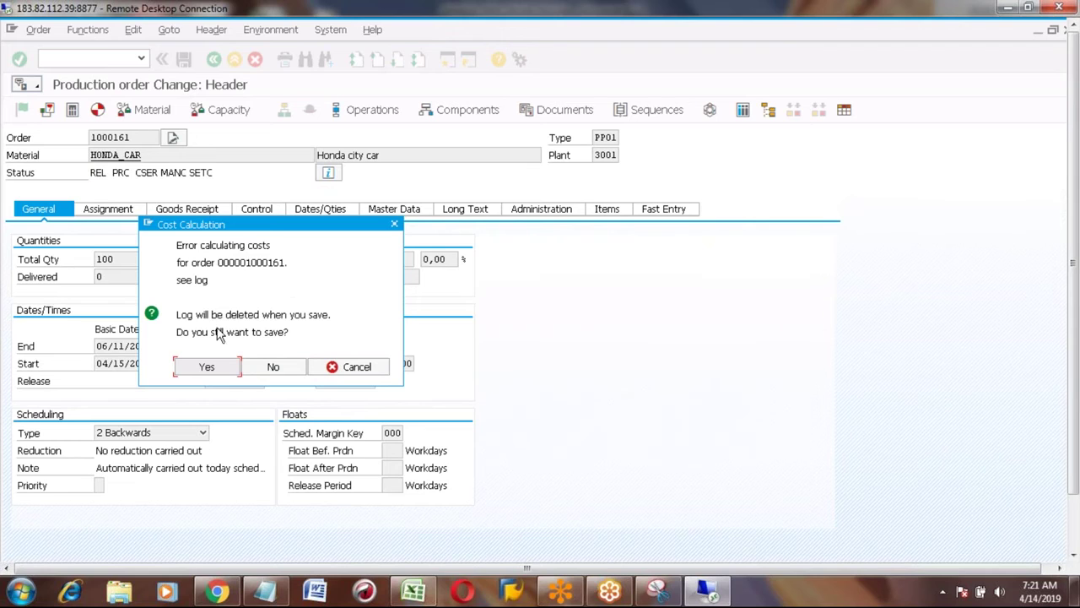
left_click(206, 369)
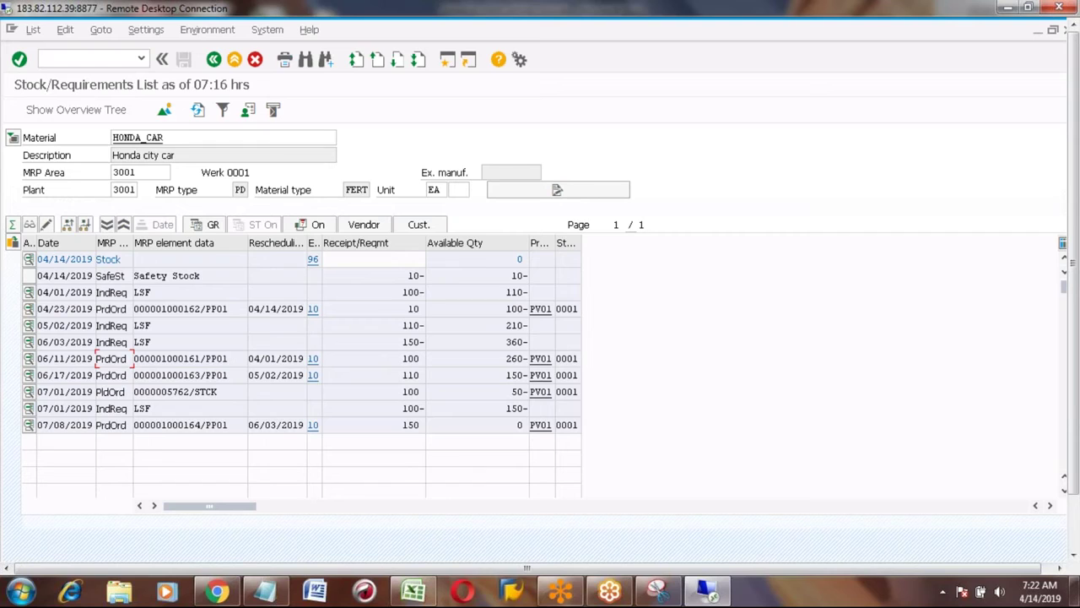
Refresh the stock/requirements list, widen the MRP element data column, and highlight the entry of the order dated 06/11/2019.
left_click(229, 358)
left_click(197, 115)
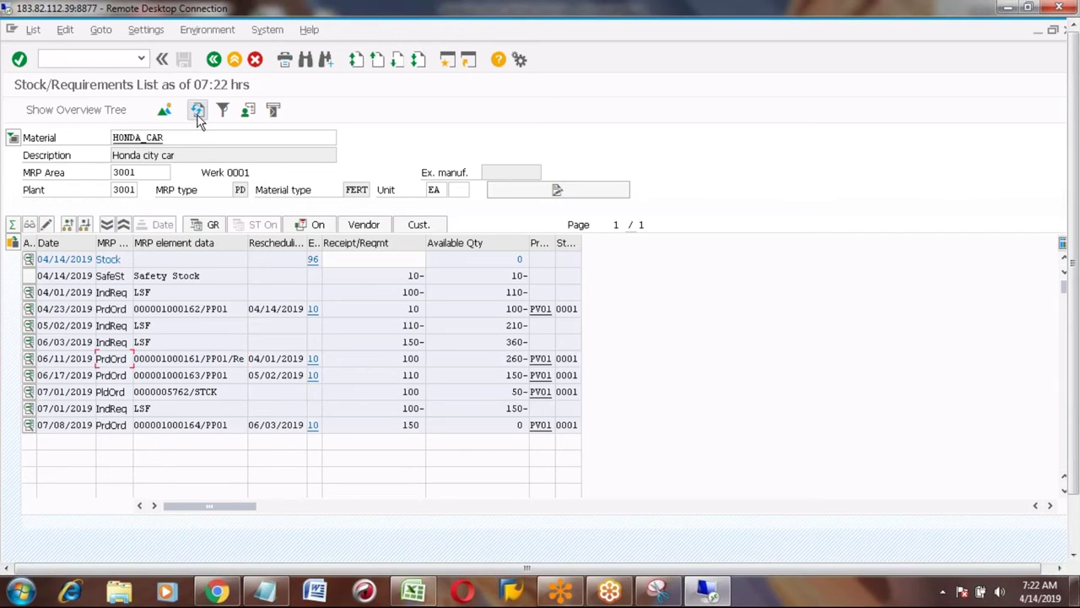
left_click_drag(247, 243, 263, 244)
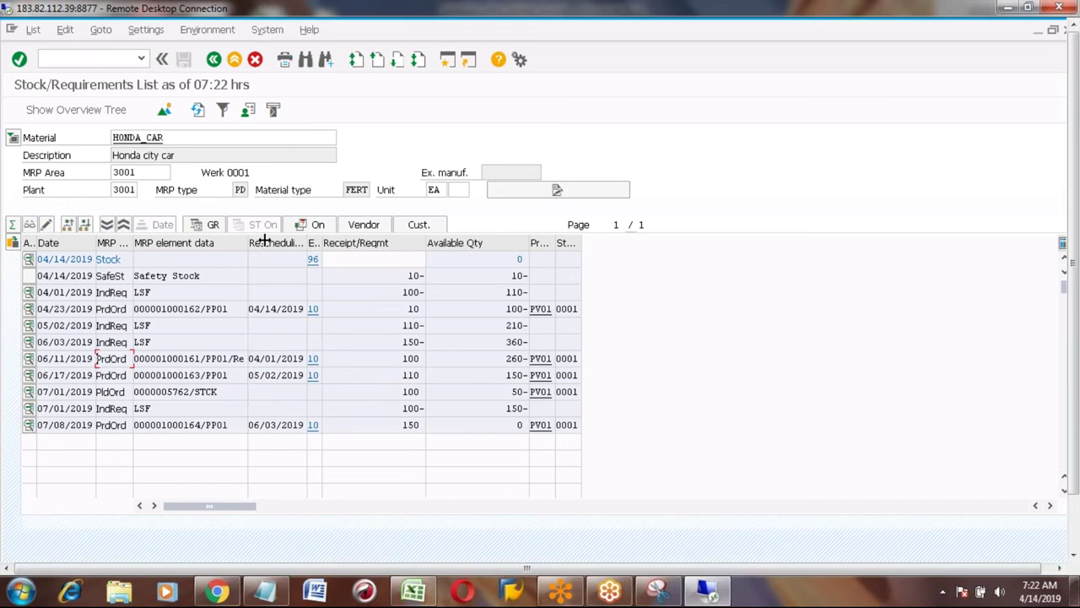
left_click(250, 359)
key("shift+Left")
key("shift+Left")
key("shift+Left")
key("shift+Left")
key("shift+Left")
key("shift+Left")
key("shift+Left")
key("shift+Left")
key("shift+Left")
key("shift+Left")
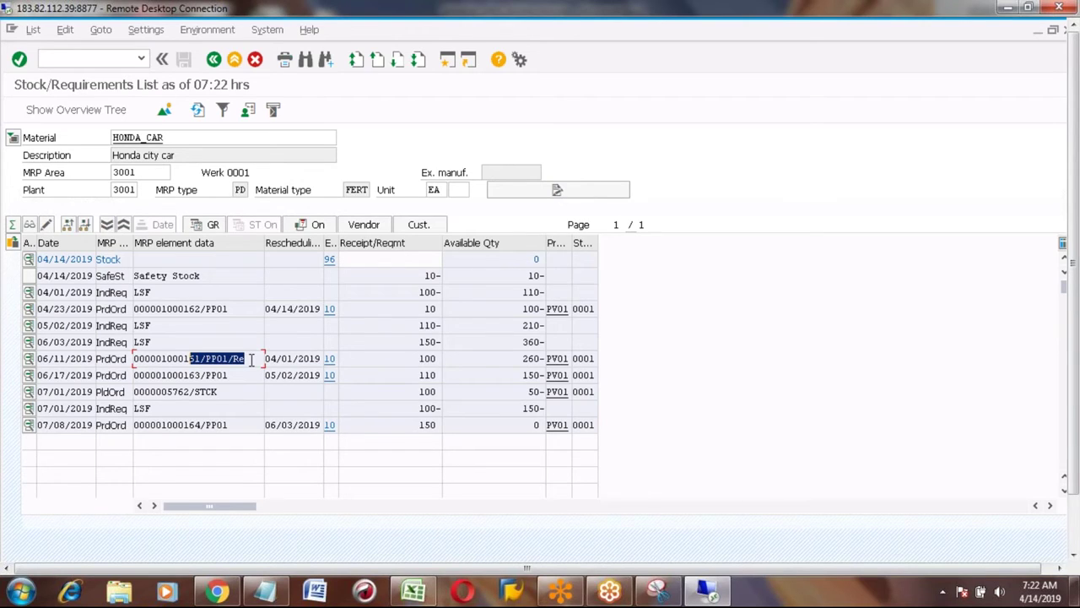
Highlight the MRP element data of the production order dated 06/17/2019 for comparison.
left_click(237, 374)
key("shift+Left")
key("shift+Left")
key("shift+Left")
key("shift+Left")
key("shift+Left")
key("shift+Left")
key("shift+Left")
key("shift+Left")
key("shift+Left")
key("shift+Left")
key("shift+Left")
key("shift+Left")
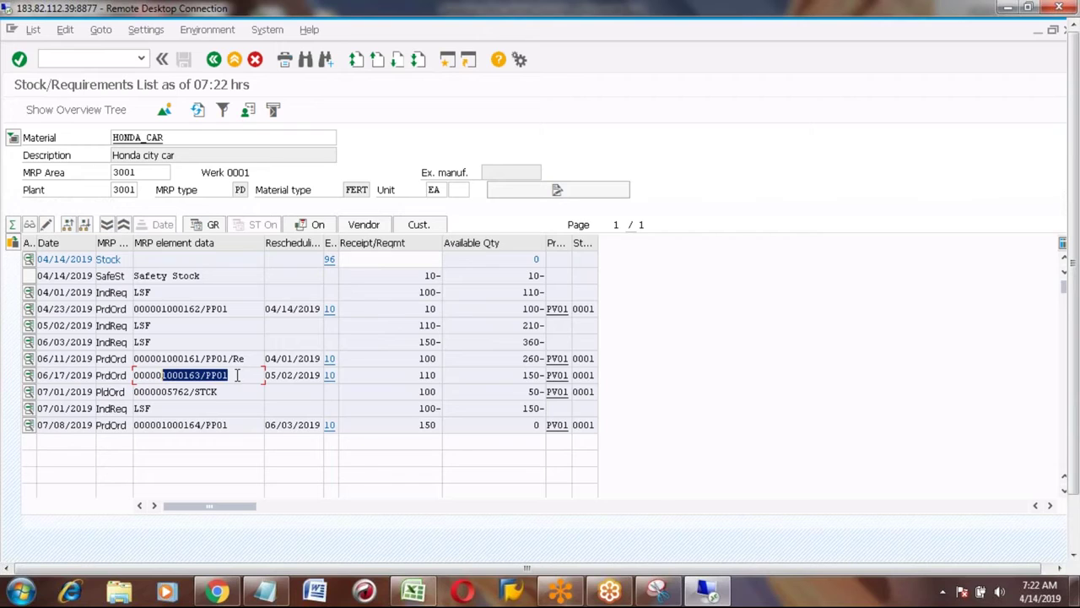
Return to SAP Easy Access, collapse the MRP folder, and expand Shop Floor Control down to its Order folder.
left_click(234, 61)
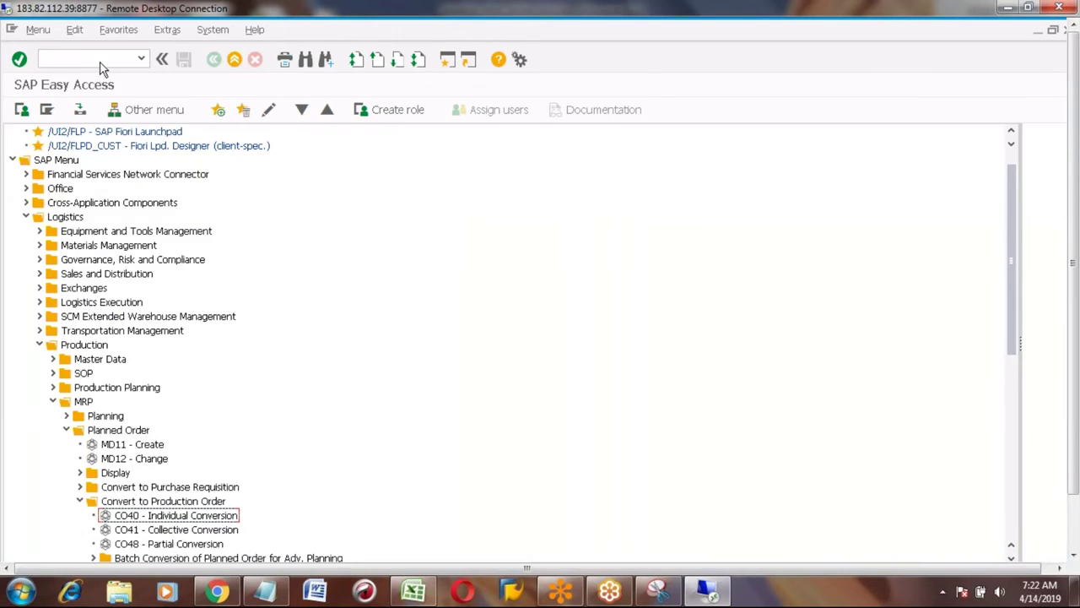
left_click(97, 59)
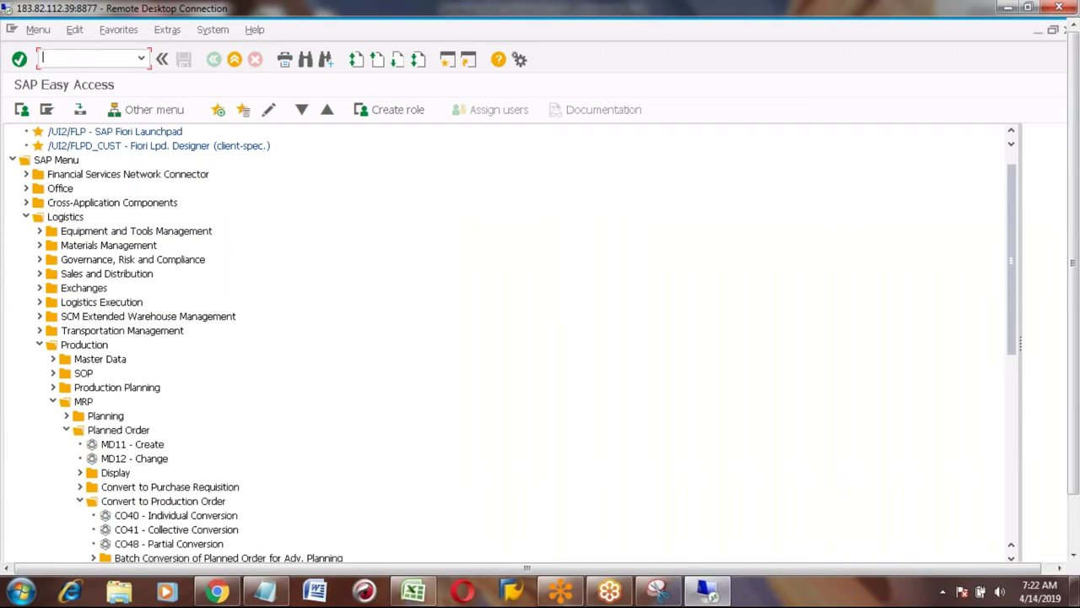
left_click(52, 401)
left_click(54, 416)
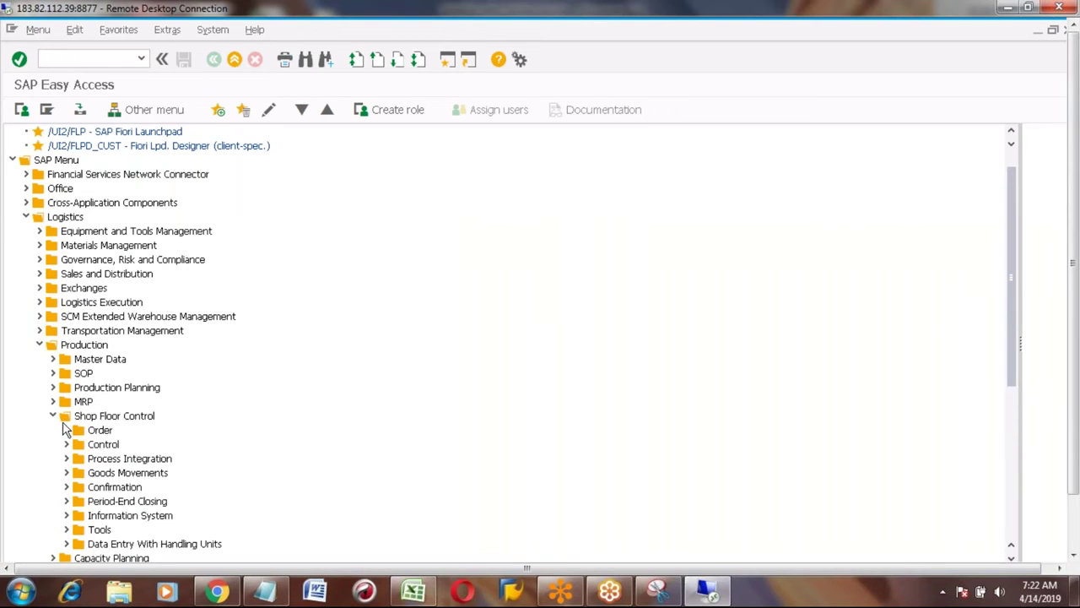
left_click(68, 431)
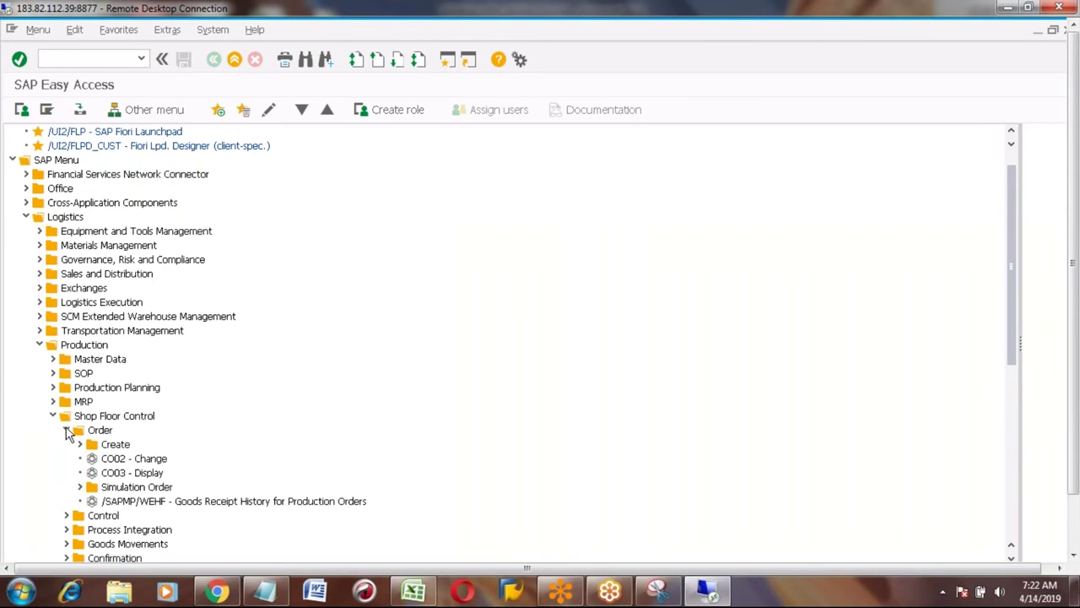
left_click(131, 461)
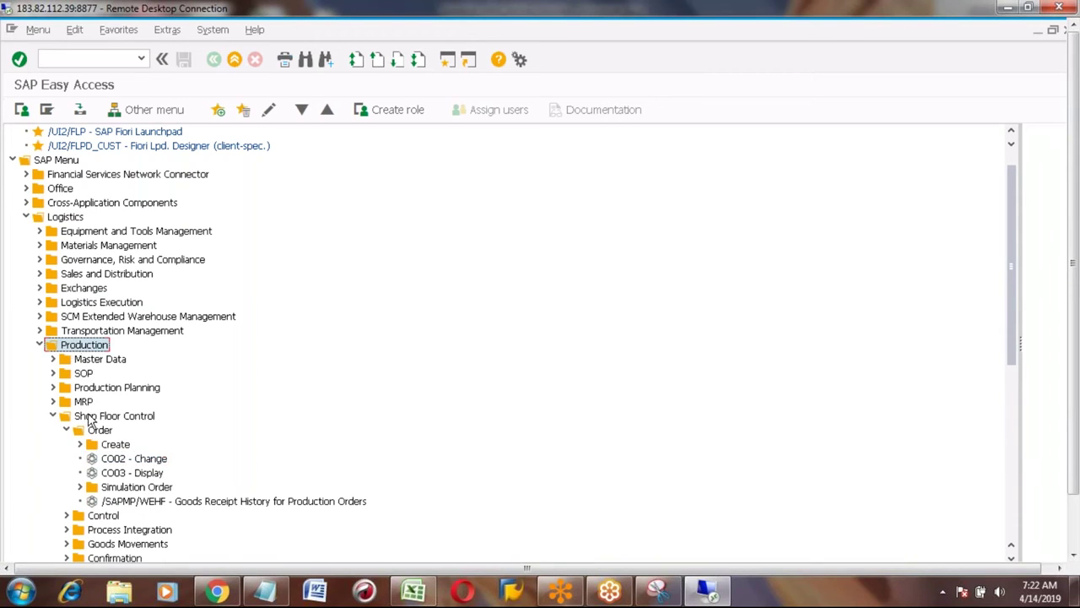
left_click(93, 416)
left_click(100, 430)
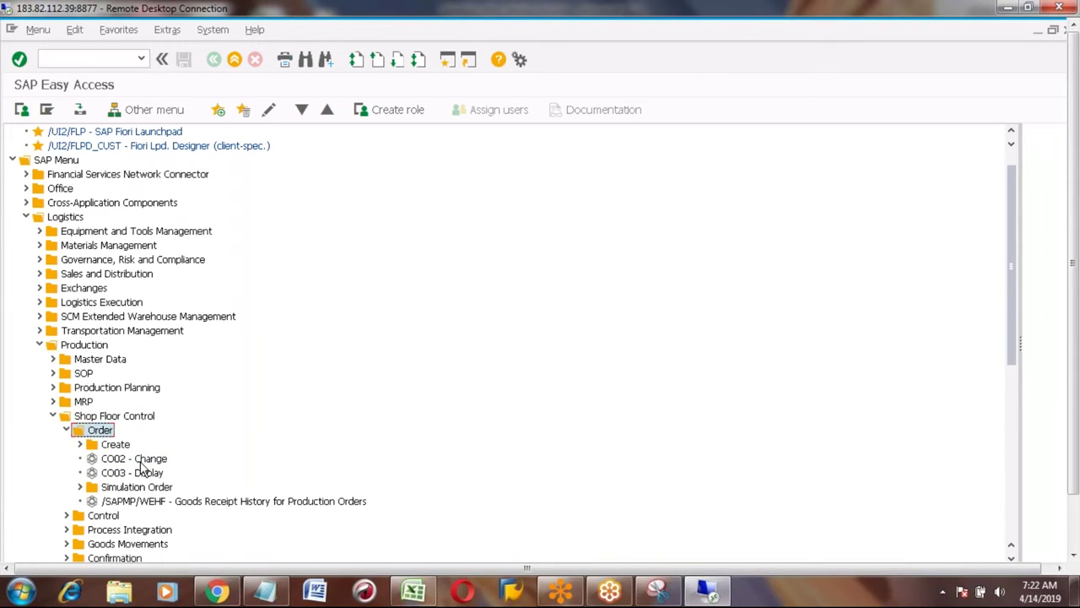
Start transaction CO02 and open the proposed HONDA_CAR production order for change.
left_click(140, 463)
double_click(140, 463)
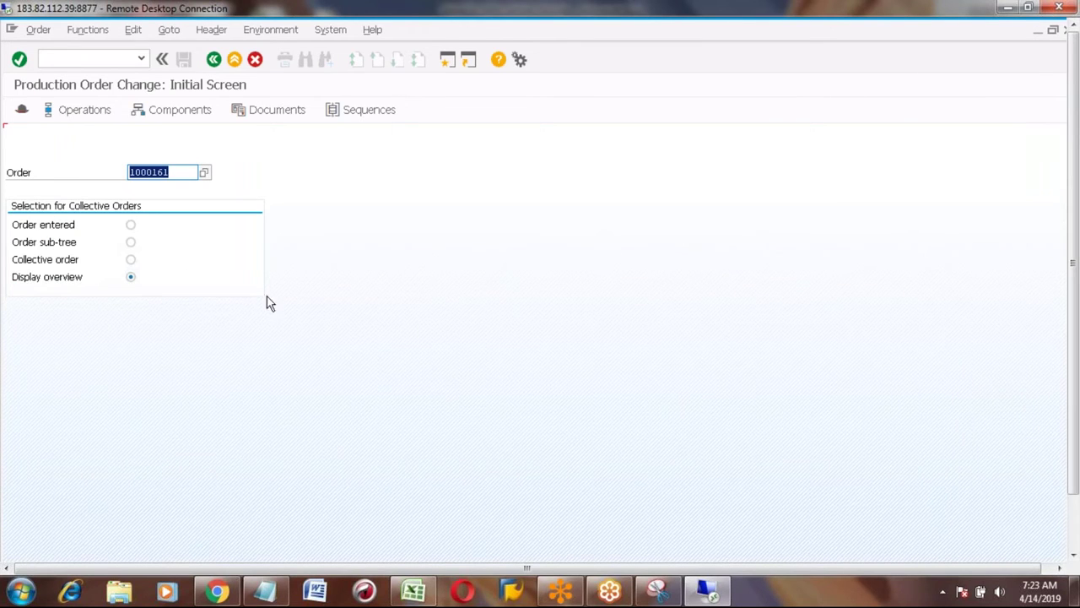
left_click(183, 174)
key("Return")
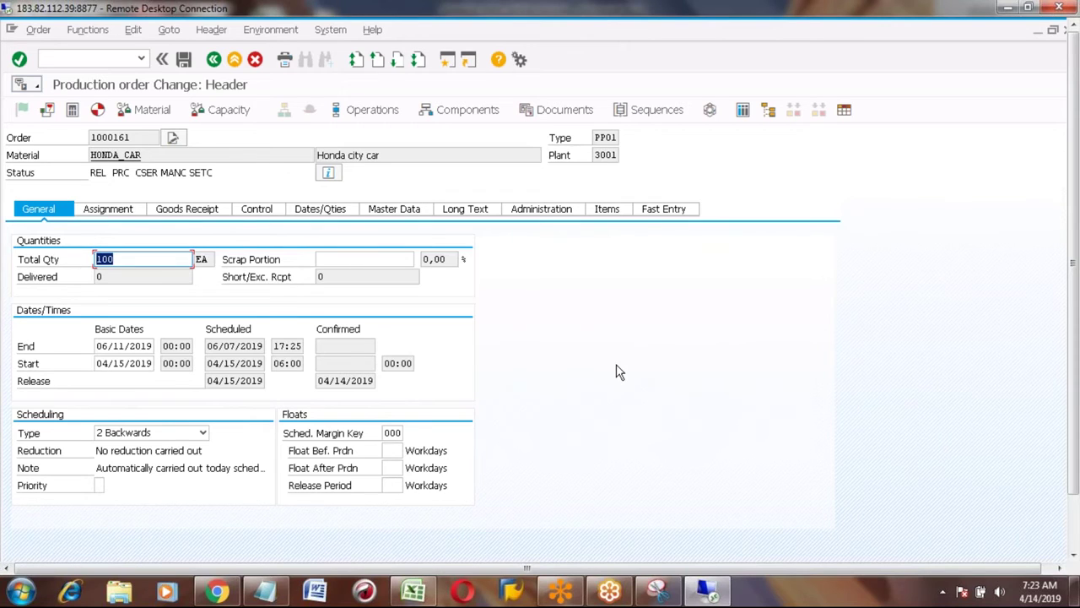
Examine the order number and the HONDA_CAR material in the production order header.
left_click(141, 137)
key("shift+Left")
key("shift+Left")
key("shift+Left")
key("shift+Left")
key("shift+Left")
key("shift+Left")
key("shift+Left")
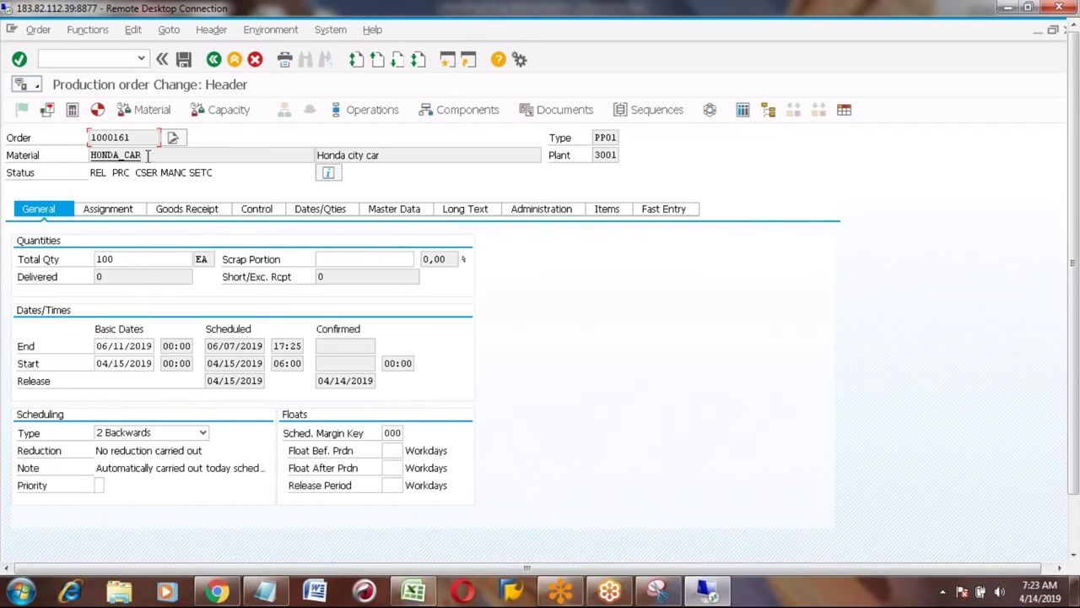
left_click(148, 155)
key("shift+Left")
key("shift+Left")
key("shift+Left")
key("shift+Left")
key("shift+Left")
key("shift+Left")
key("shift+Left")
key("shift+Left")
key("shift+Left")
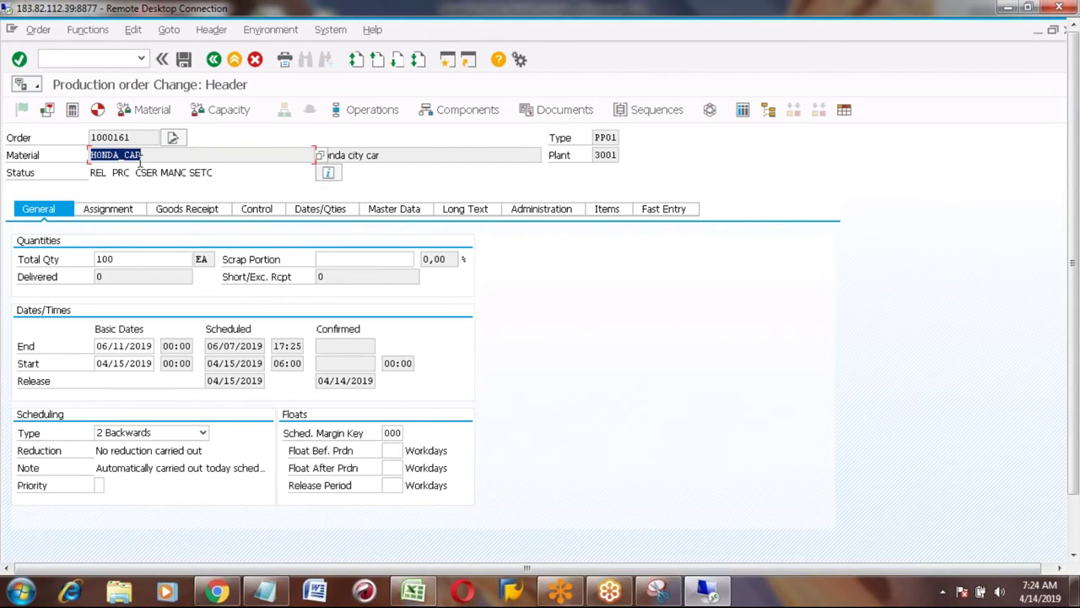
left_click(156, 158)
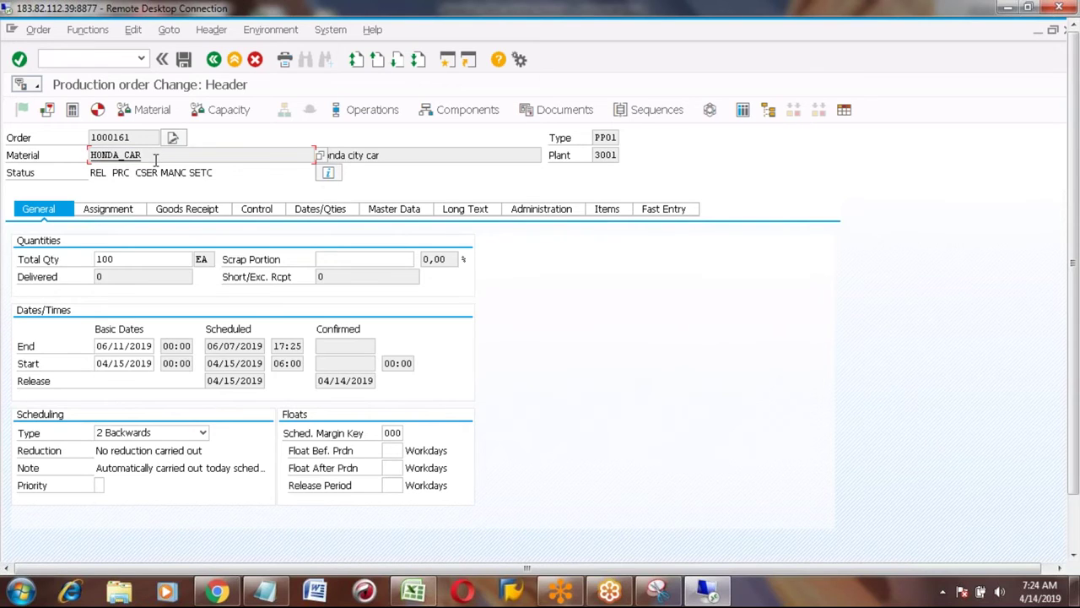
Highlight the total quantity in the production order's general data.
left_click(125, 262)
key("shift+Left")
key("shift+Left")
key("shift+Left")
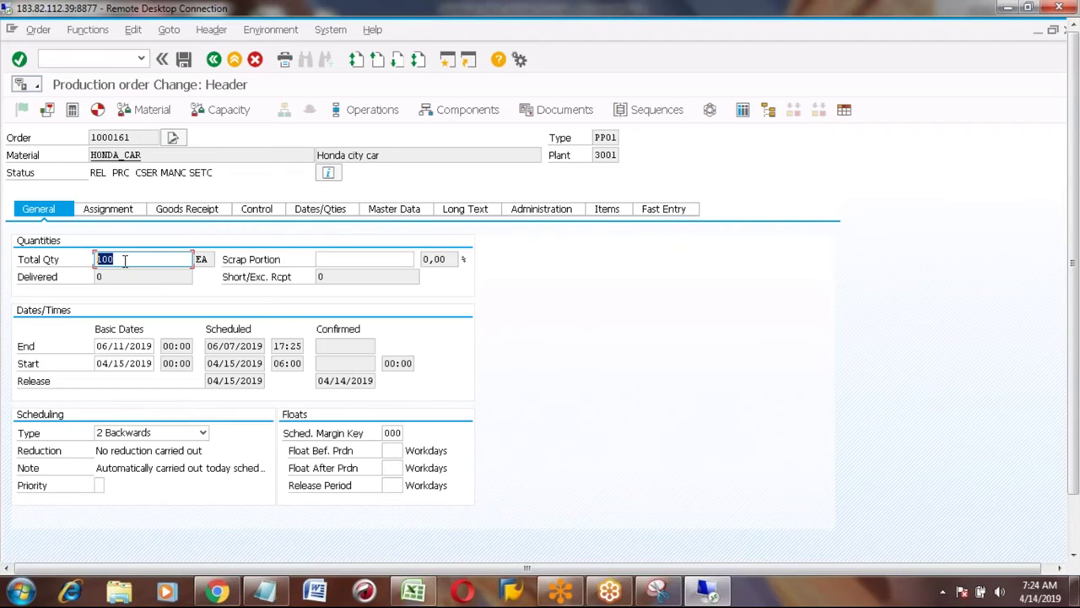
Highlight the basic end date in the production order's general data.
left_click(97, 346)
key("shift+Right")
key("shift+Right")
key("shift+Right")
key("shift+Right")
key("shift+Right")
key("shift+Right")
key("shift+Right")
key("shift+Right")
key("shift+Right")
key("shift+Right")
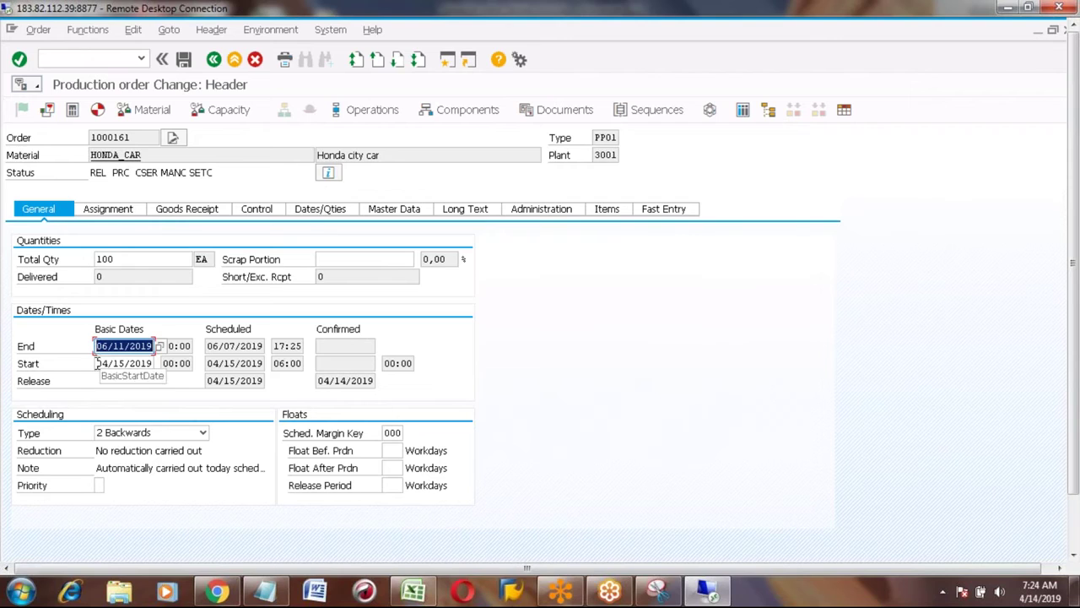
Highlight the basic start date in the production order's general data.
left_click(96, 363)
key("shift+Right")
key("shift+Right")
key("shift+Right")
key("shift+Right")
key("shift+Right")
key("shift+Right")
key("shift+Right")
key("shift+Right")
key("shift+Right")
key("shift+Right")
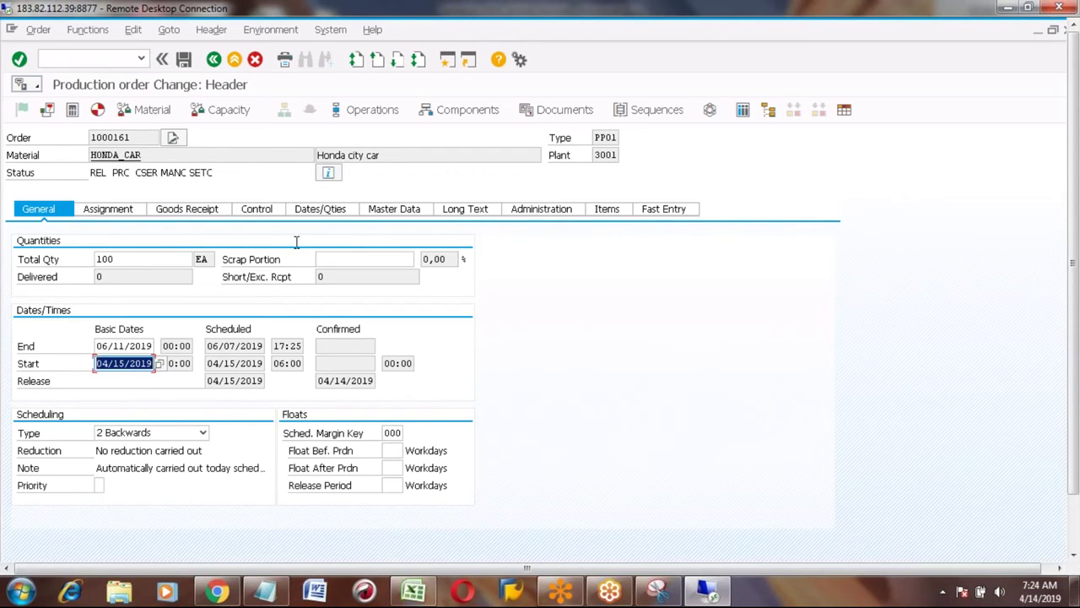
Open the production order's component overview and highlight the HONDA_TYRE component.
left_click(459, 109)
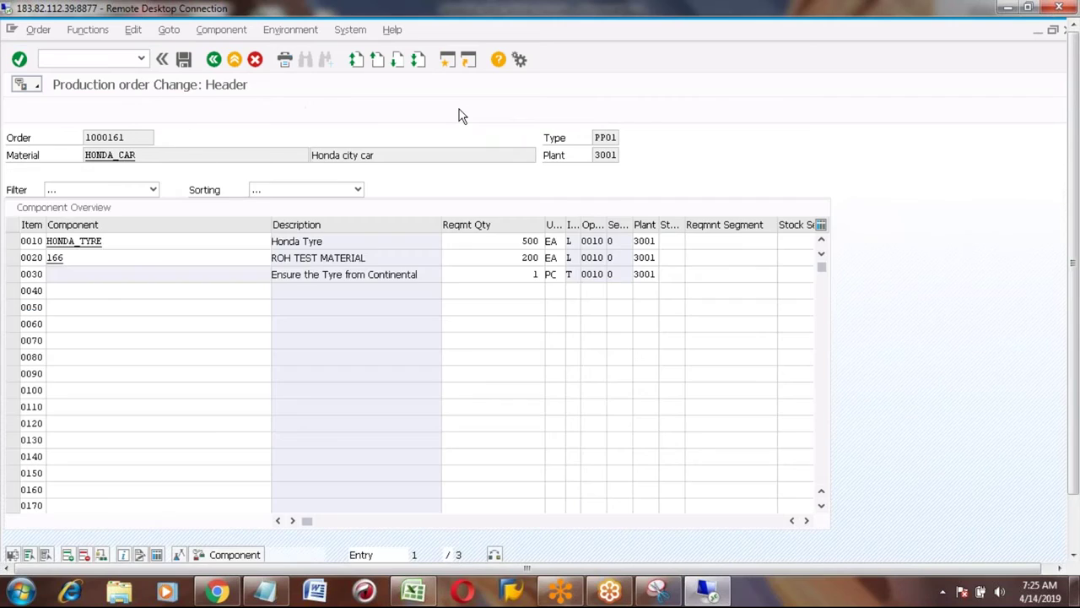
left_click(147, 244)
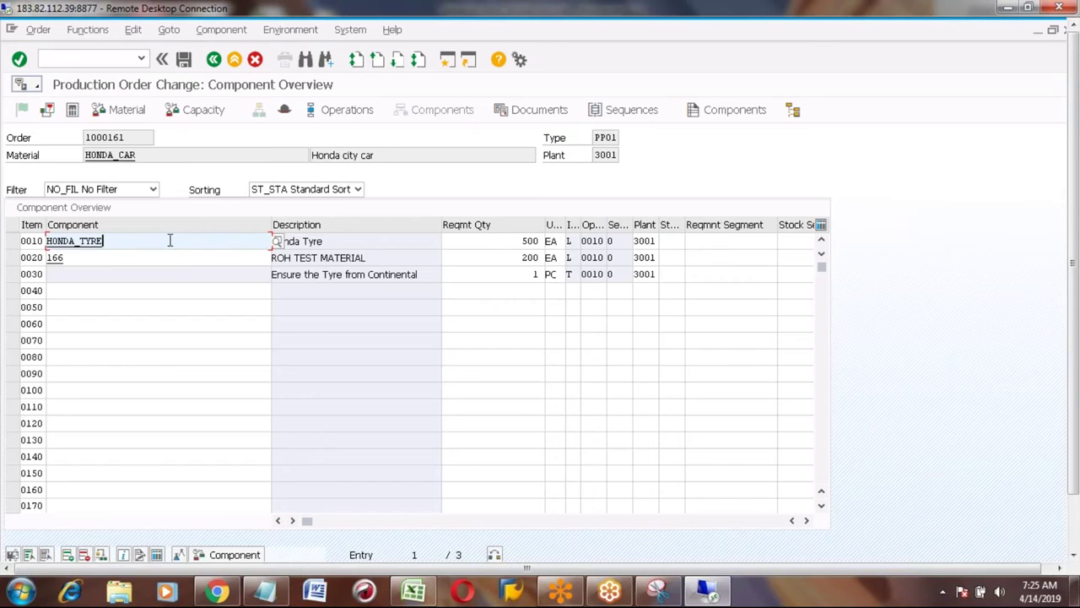
key("shift+Left")
key("shift+Left")
key("shift+Left")
key("shift+Left")
key("shift+Left")
key("shift+Left")
key("shift+Left")
key("shift+Left")
key("shift+Left")
key("shift+Left")
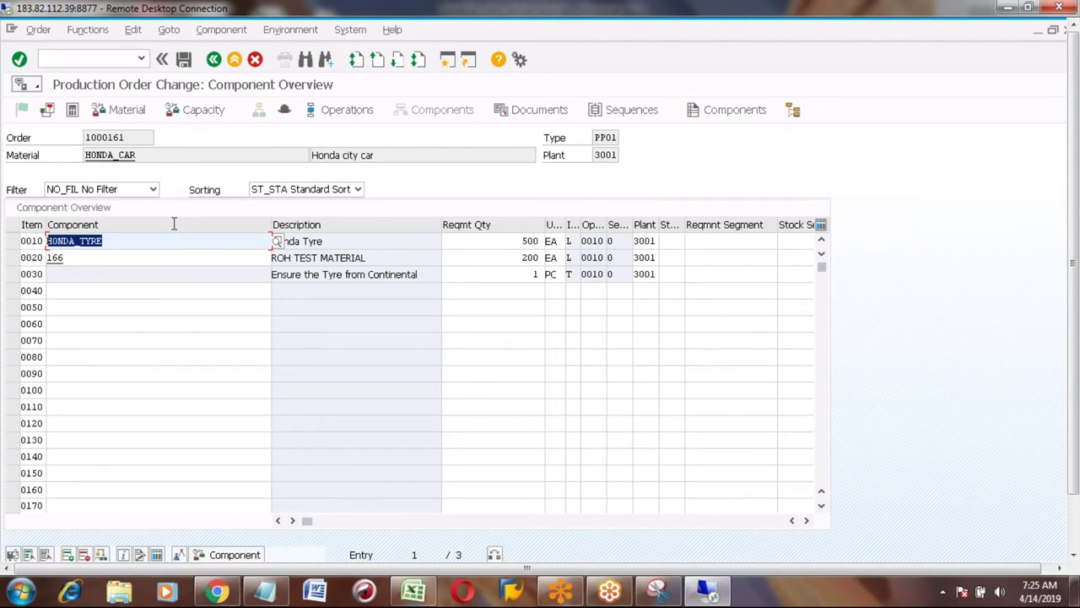
Return to the order header, reopen the component overview, and examine the HONDA_TYRE item and its requirement quantity.
left_click(214, 60)
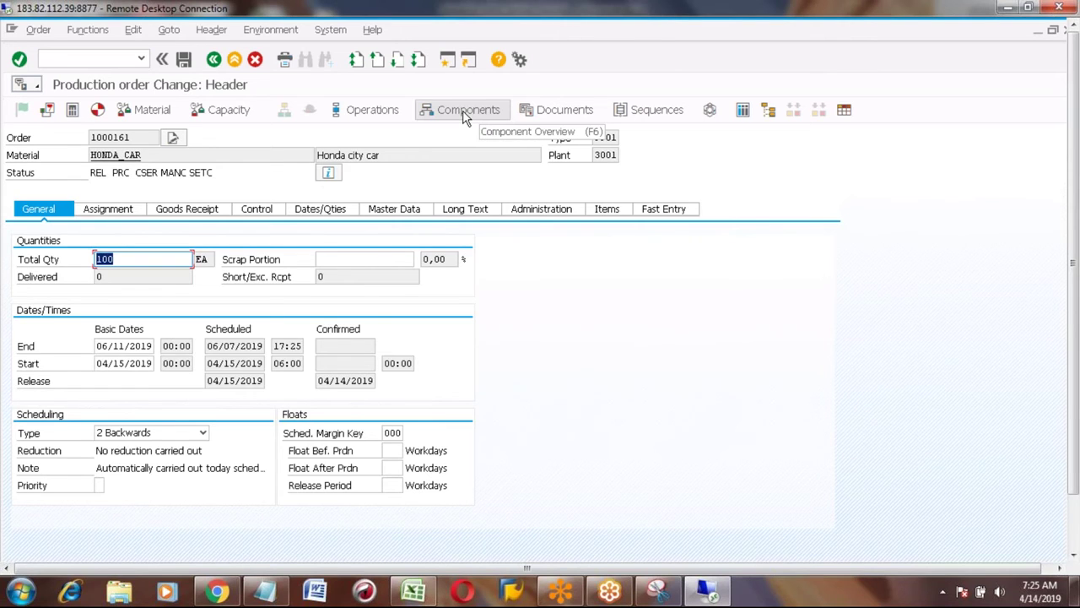
left_click(462, 116)
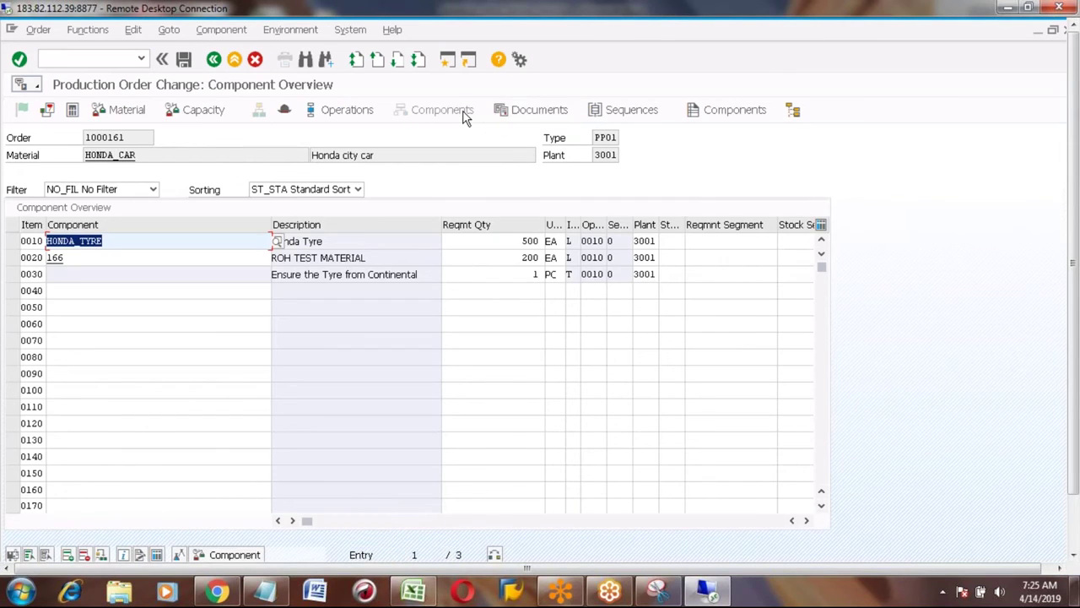
left_click(143, 242)
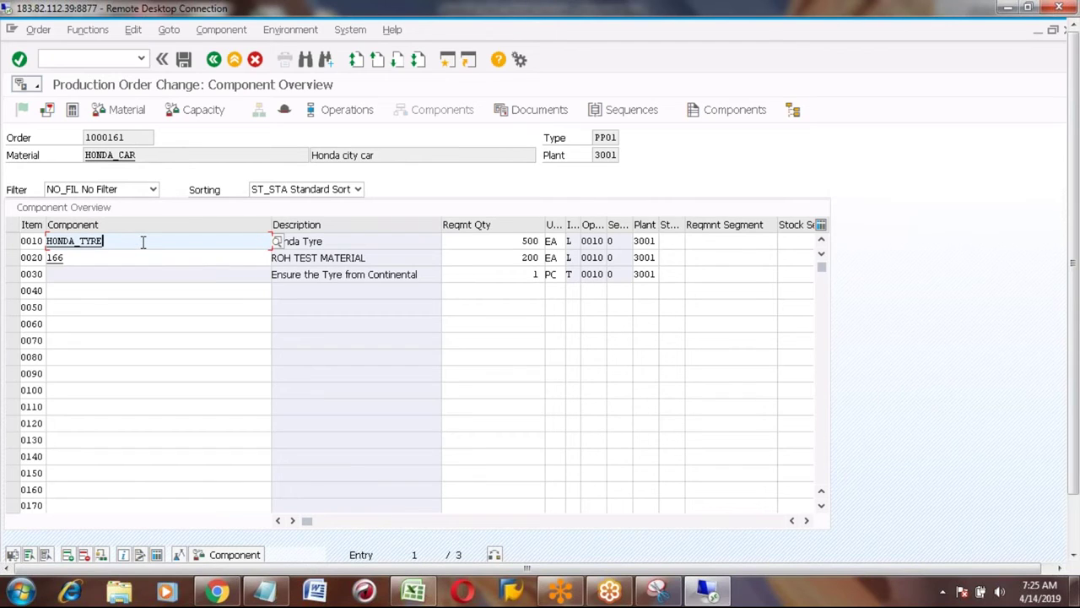
left_click(514, 242)
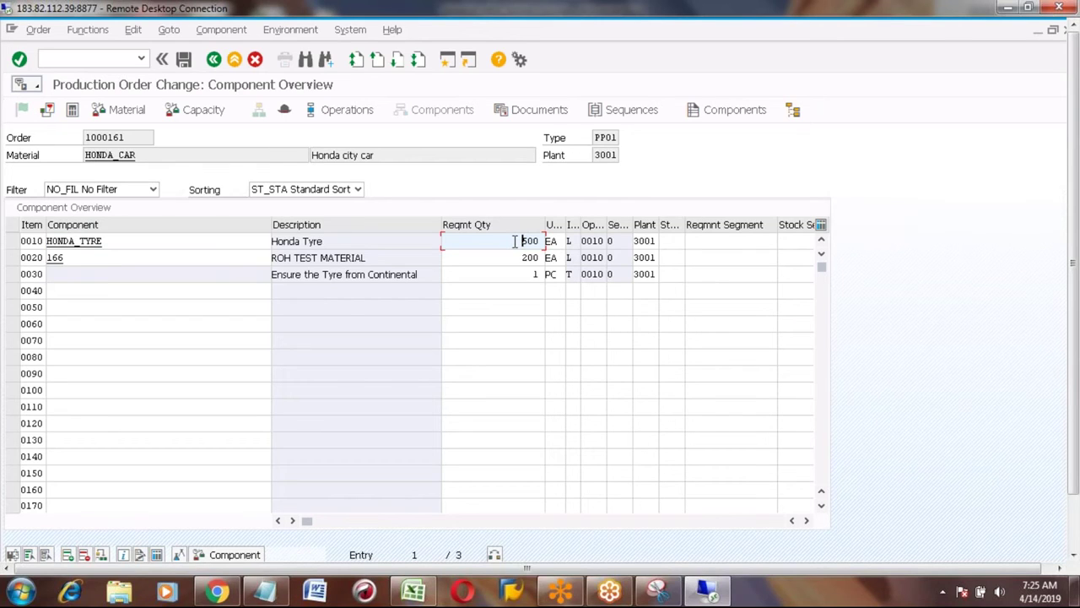
left_click(150, 157)
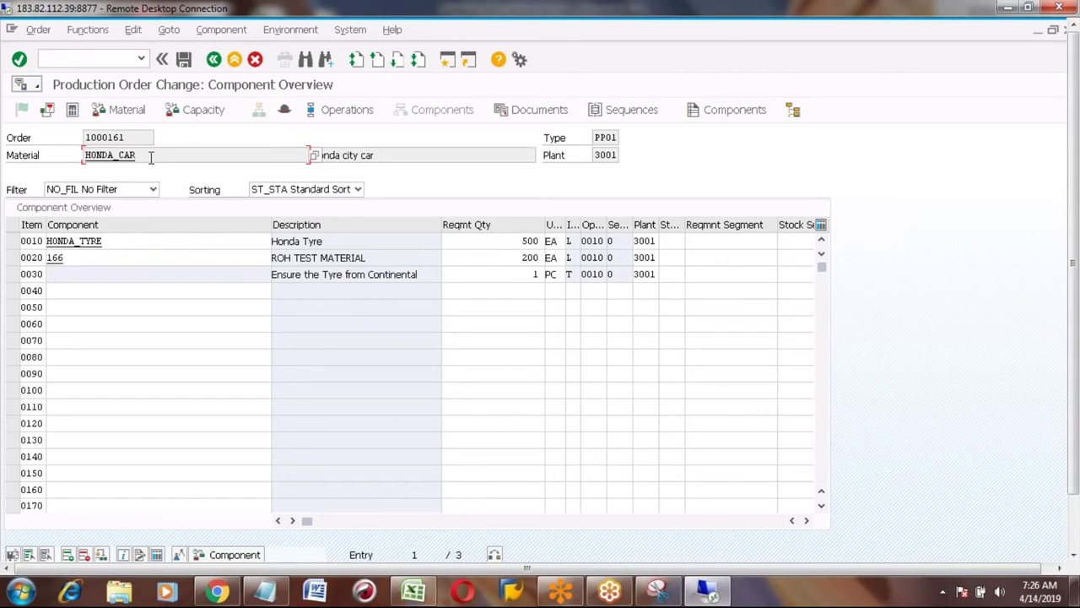
left_click(12, 240)
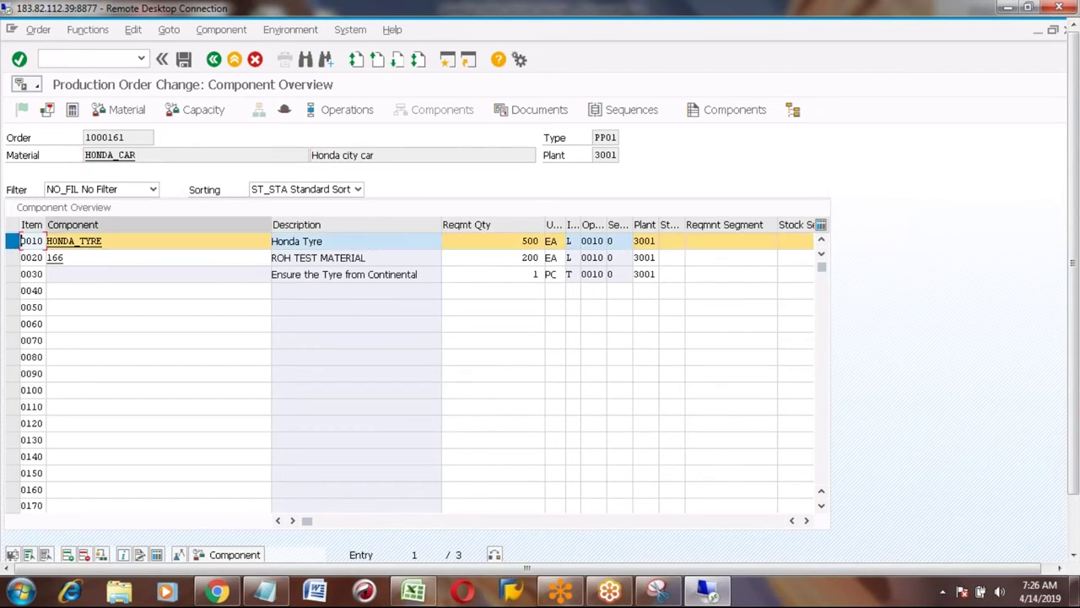
left_click(505, 242)
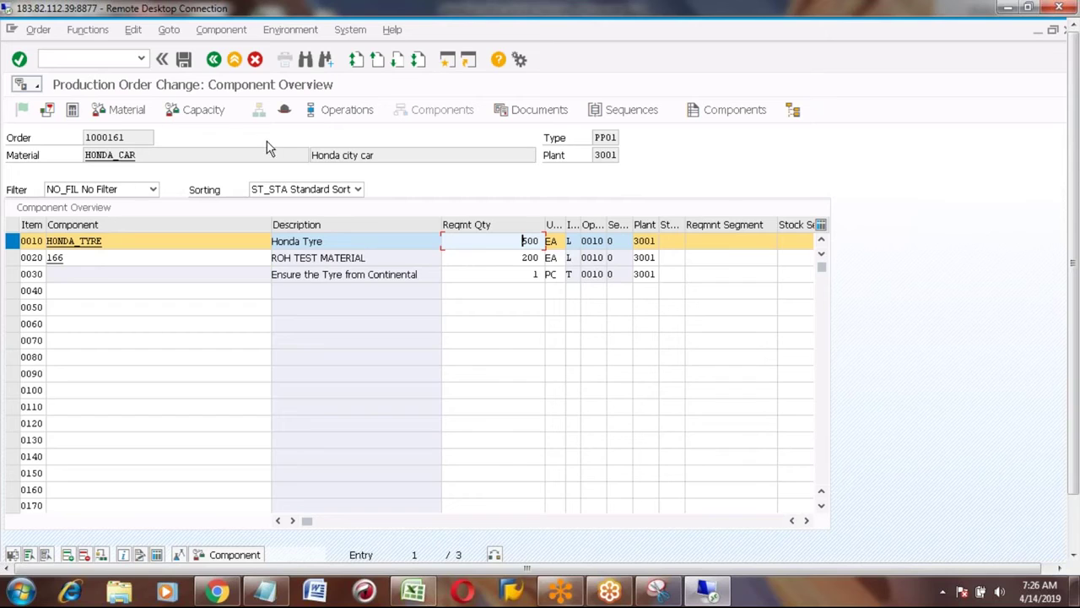
Revisit the header's total quantity and the component overview to examine the requirement quantity of component 166.
left_click(214, 64)
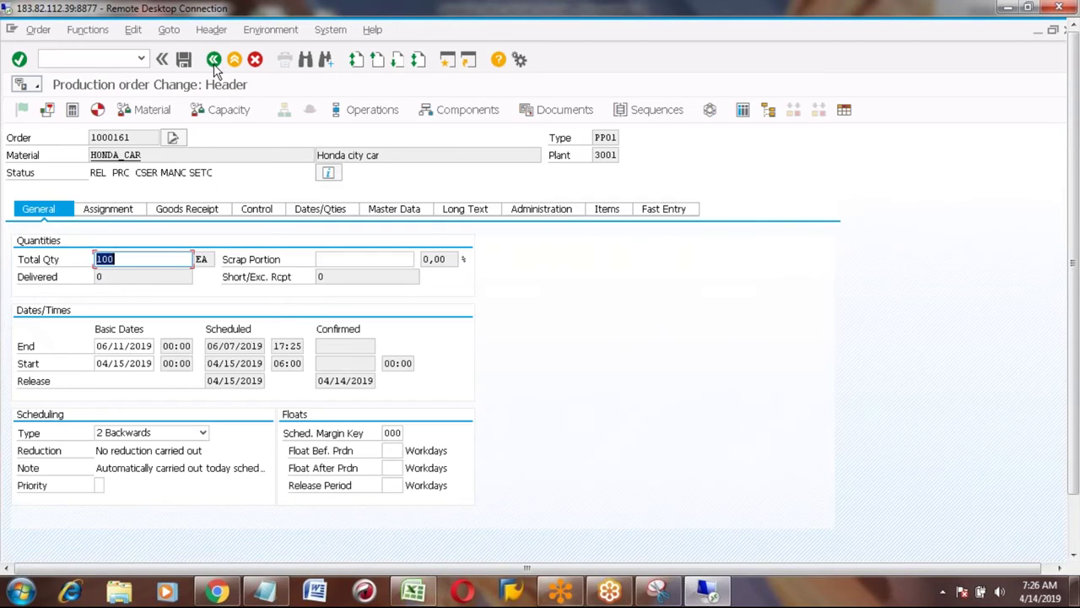
left_click(450, 114)
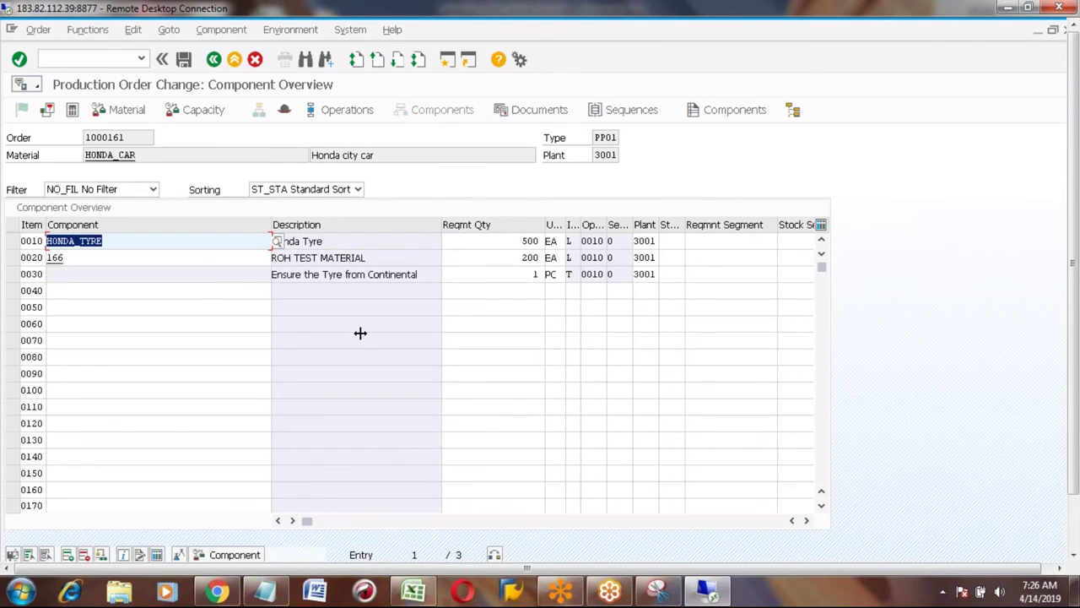
left_click(487, 259)
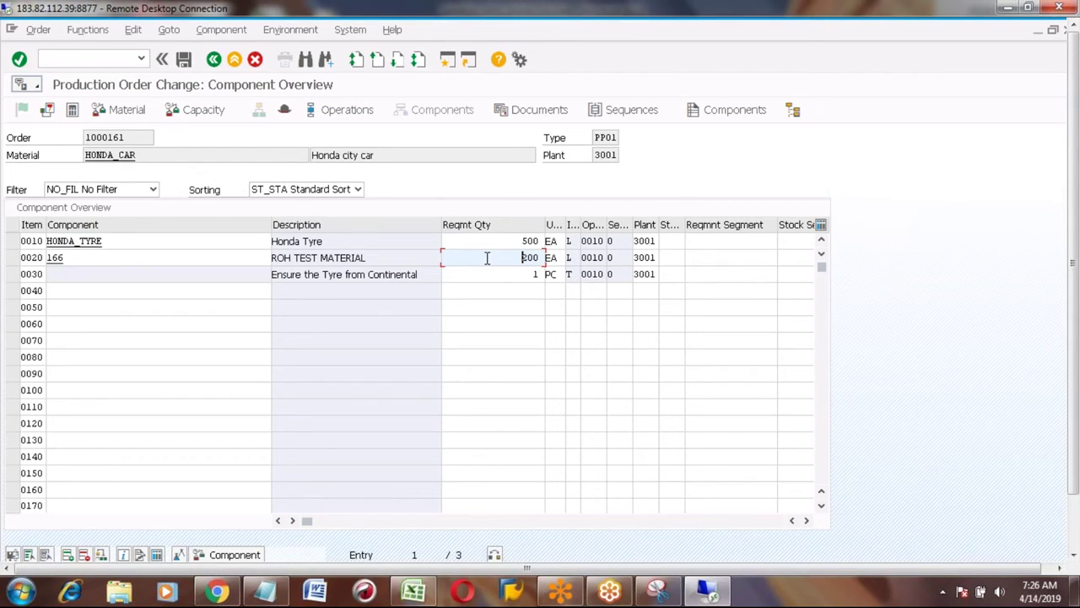
Start transaction CS03 in a new session and display the HONDA_CAR bill of material for plant 3001 with BOM usage 1.
left_click(447, 66)
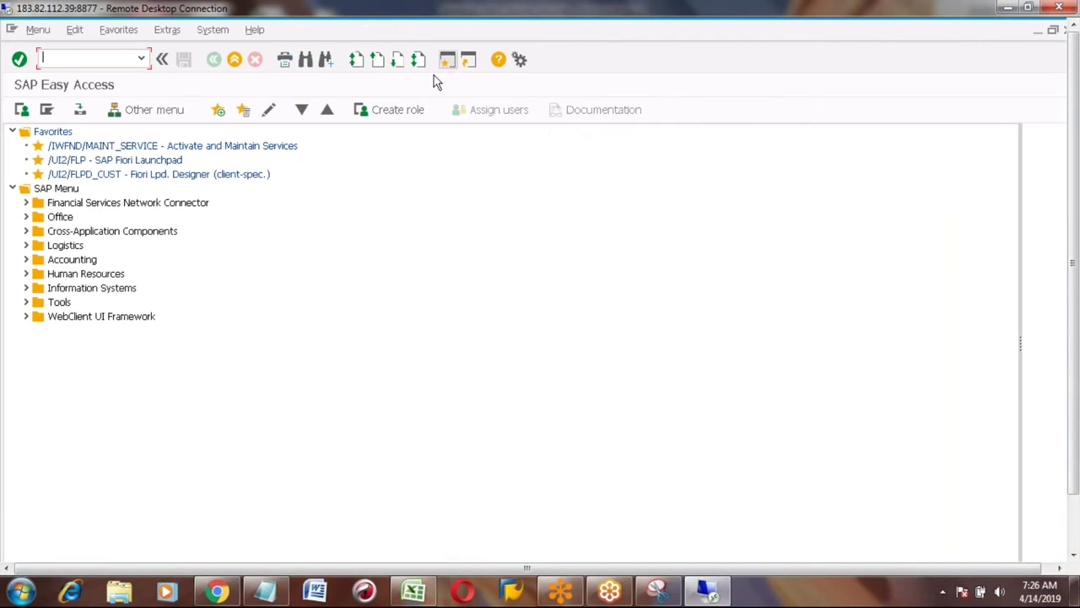
type("cs03")
key("Return")
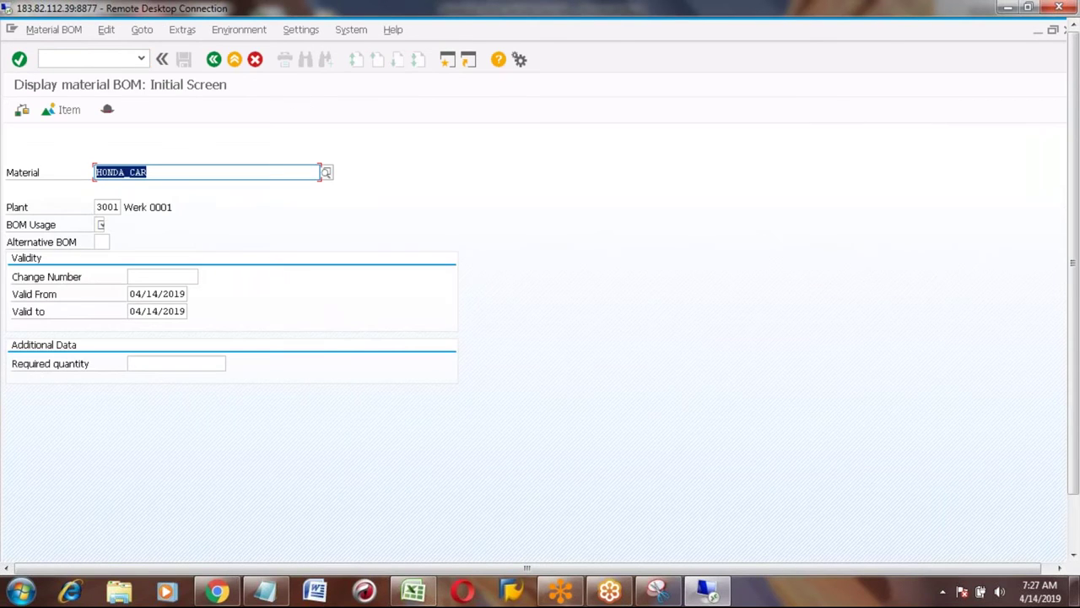
key("Tab")
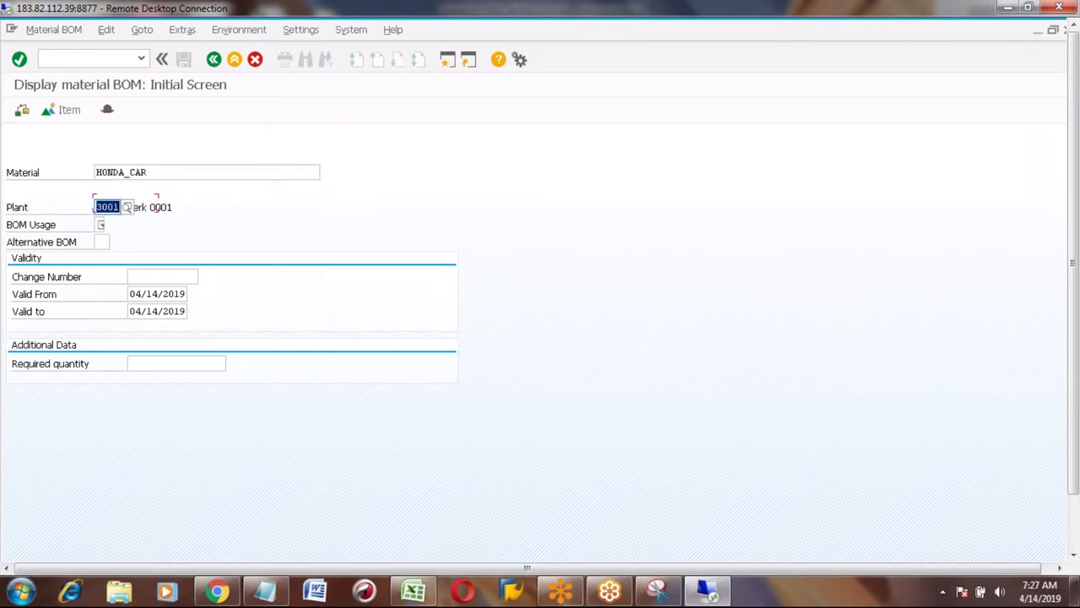
key("Tab")
type("1")
key("Return")
Open alternative BOM 1 of HONDA_CAR and examine the text item 0030, Ensure the Tyre from Continental.
left_click(65, 241)
double_click(65, 241)
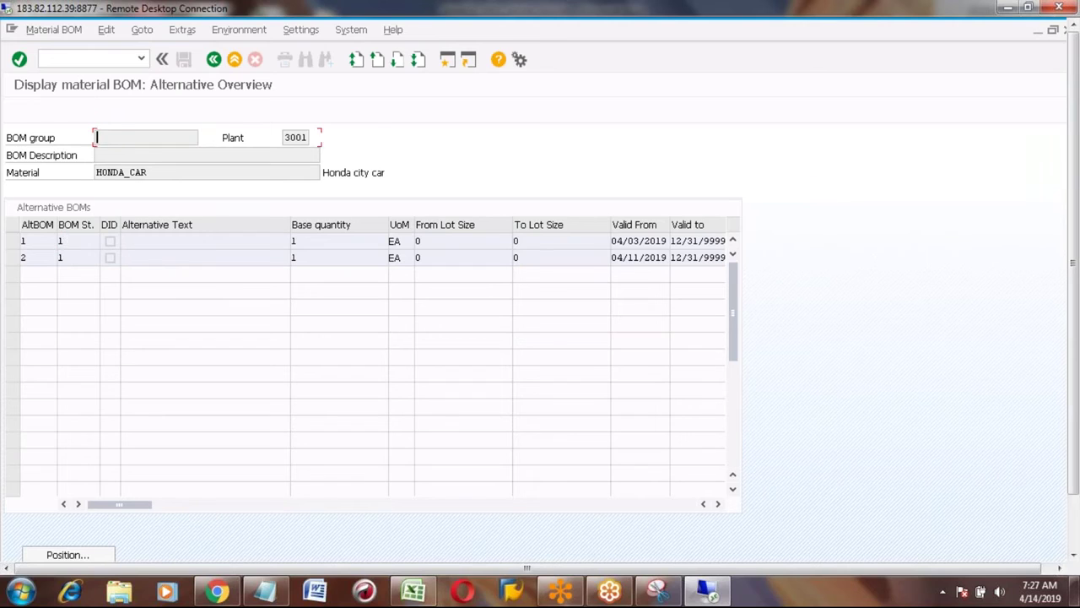
key("Tab")
left_click(113, 275)
left_click(18, 292)
left_click(319, 293)
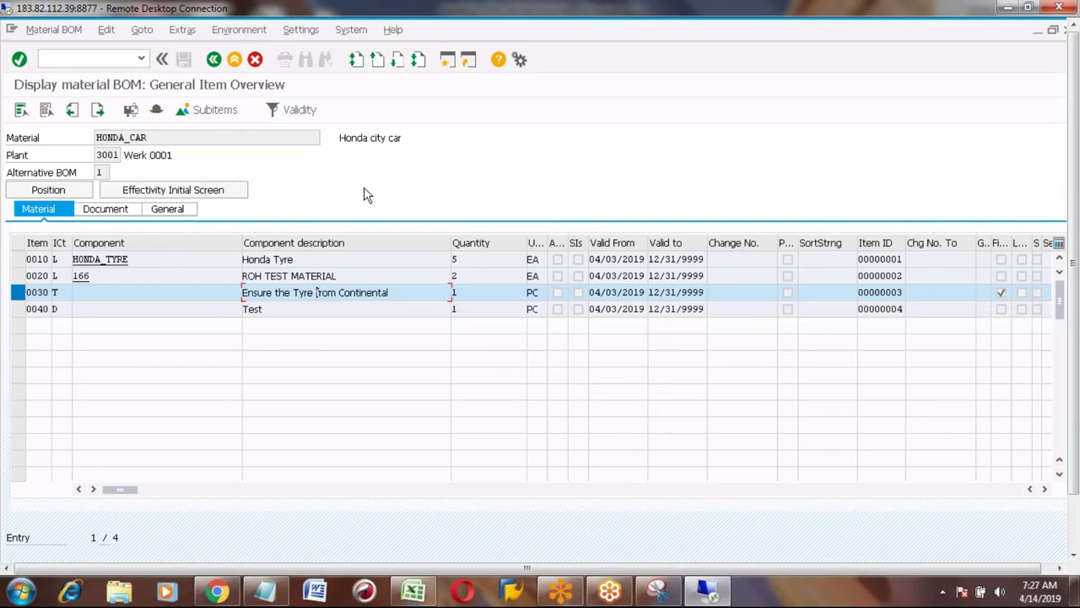
left_click(19, 293)
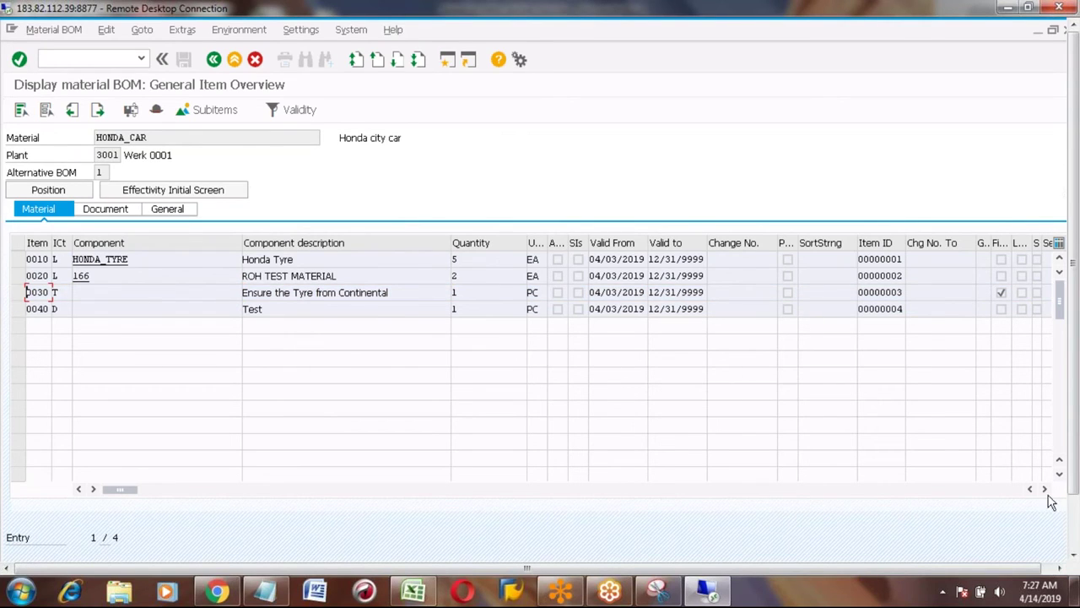
Switch back to the session with the production order's component overview to compare its items with the BOM.
left_click(1074, 544)
left_click(221, 544)
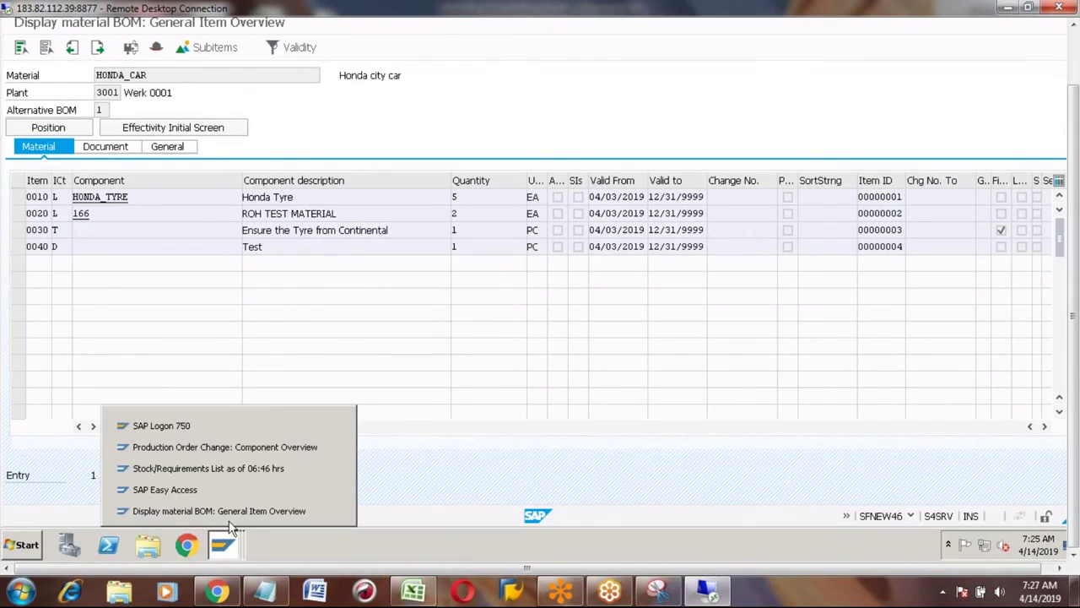
left_click(239, 447)
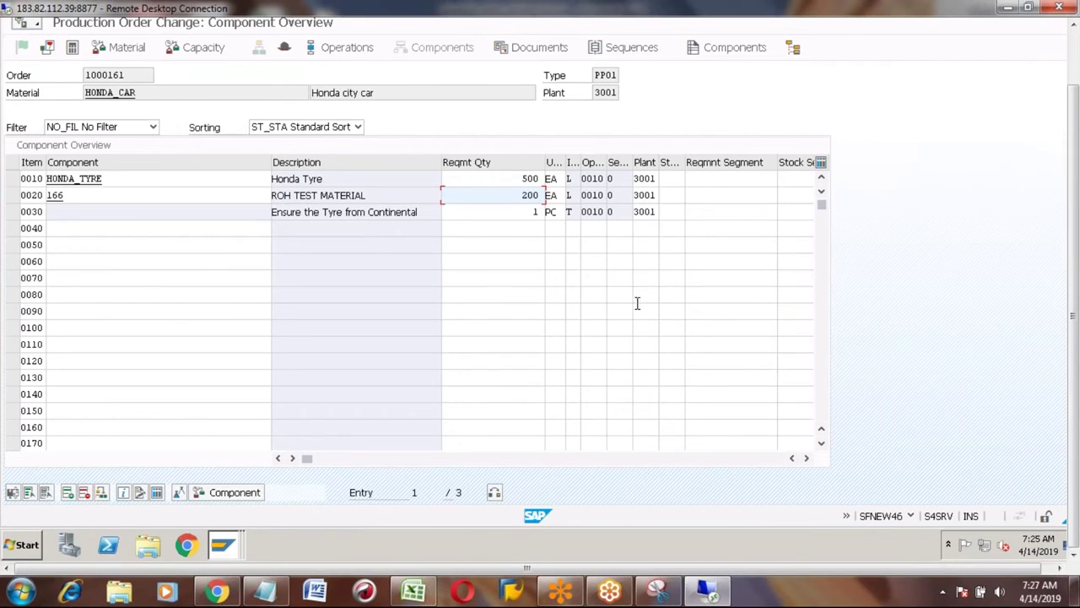
left_click(1074, 48)
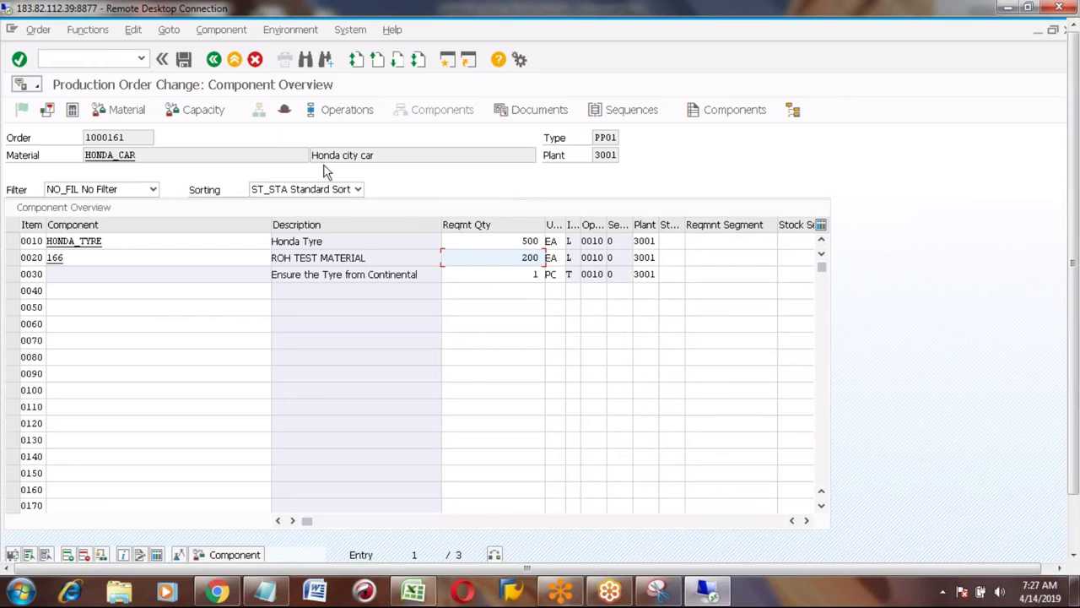
Return to the order header, open the operation overview, and examine the operations from Fixing Engine to Painting.
left_click(213, 59)
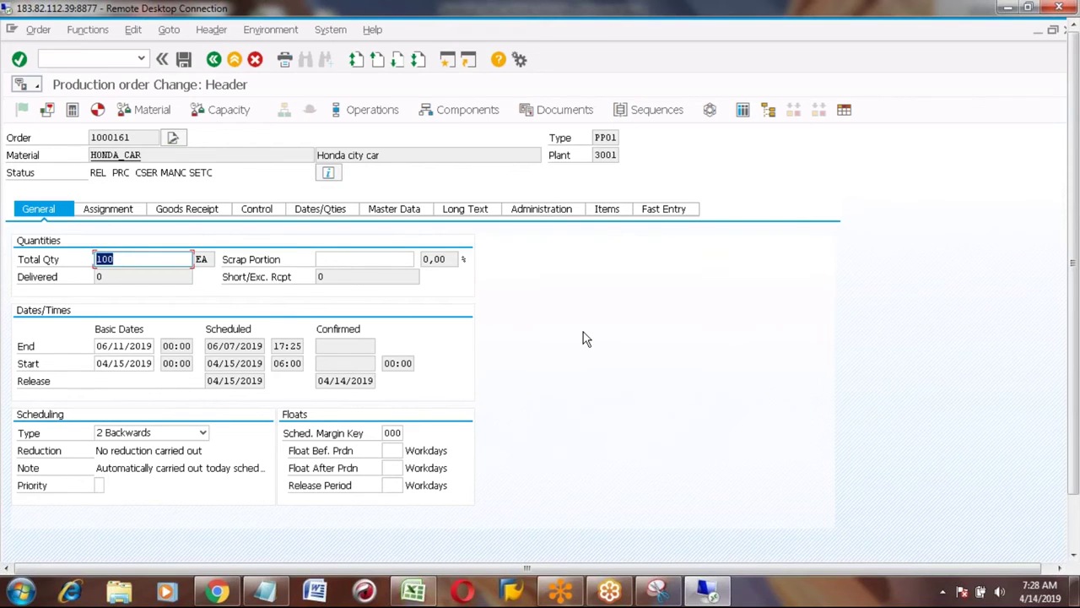
left_click(384, 115)
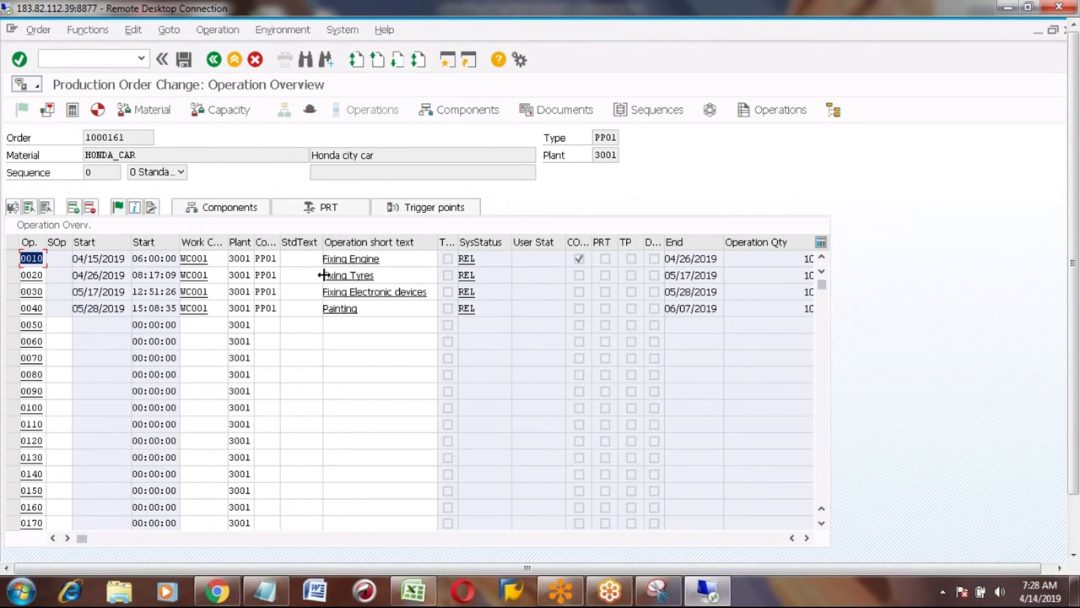
left_click(360, 260)
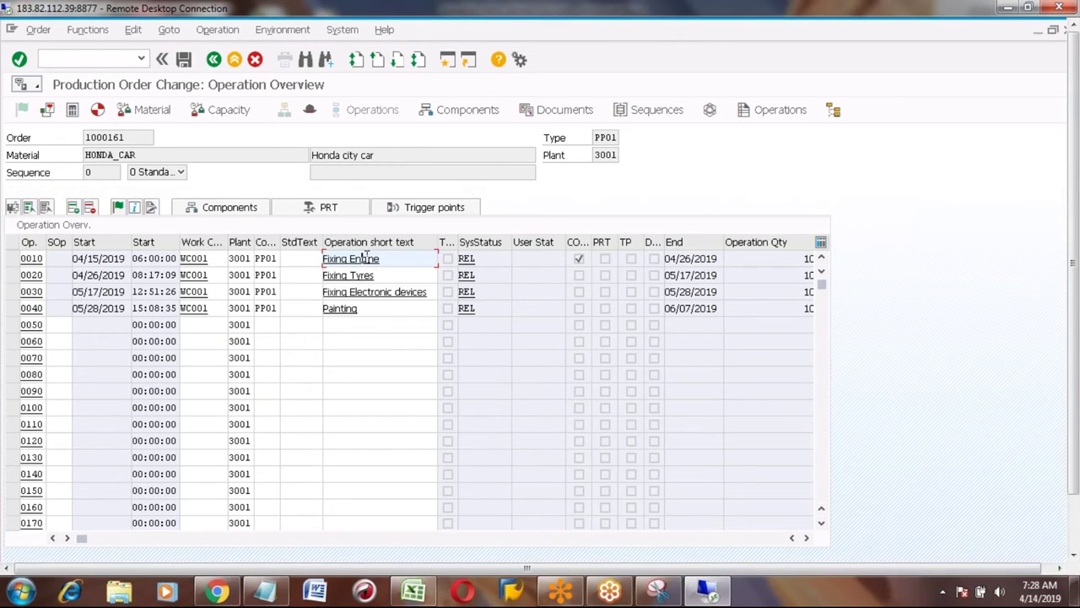
left_click(346, 276)
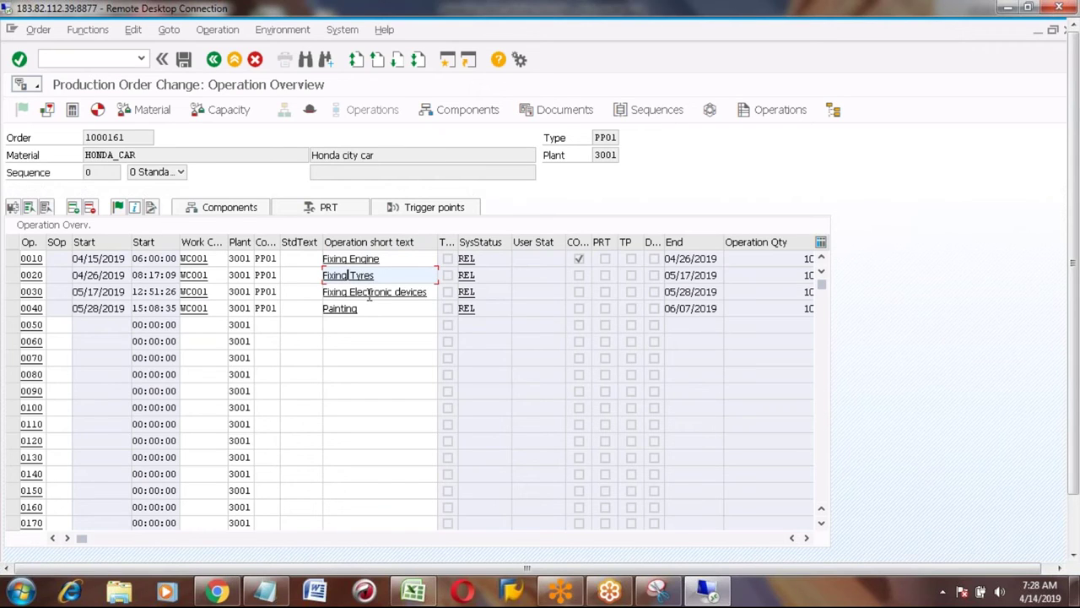
left_click(369, 293)
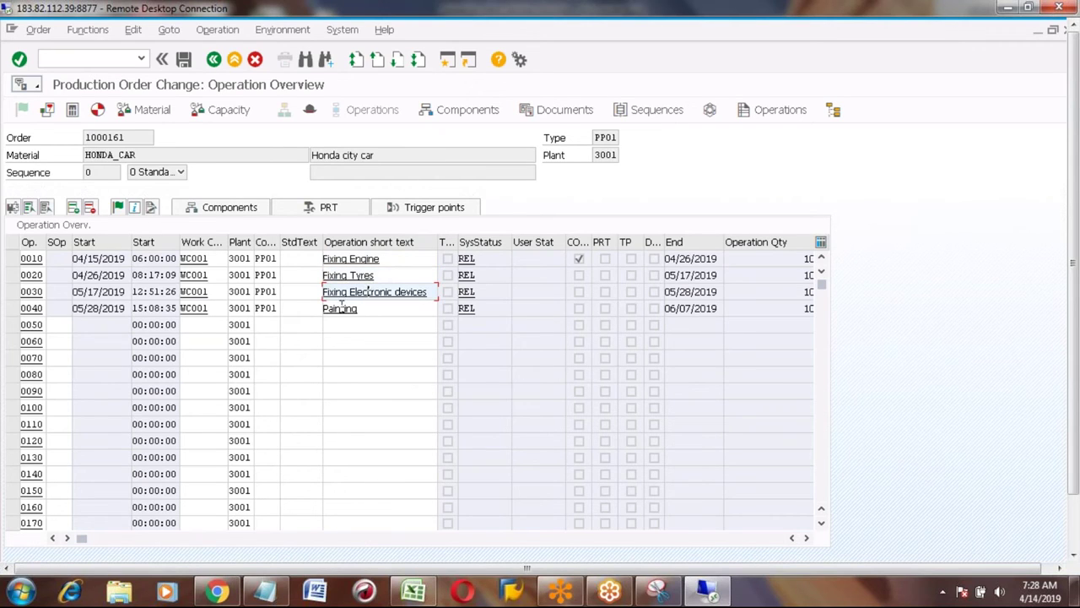
left_click(342, 308)
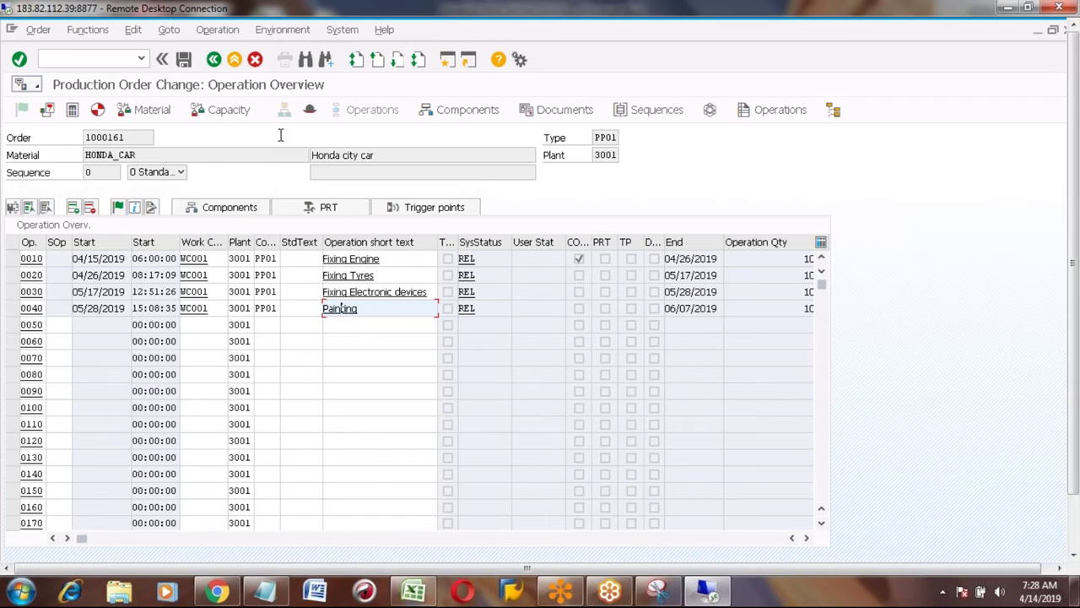
Return to the order header and check the current transaction code in the session's system information.
left_click(215, 60)
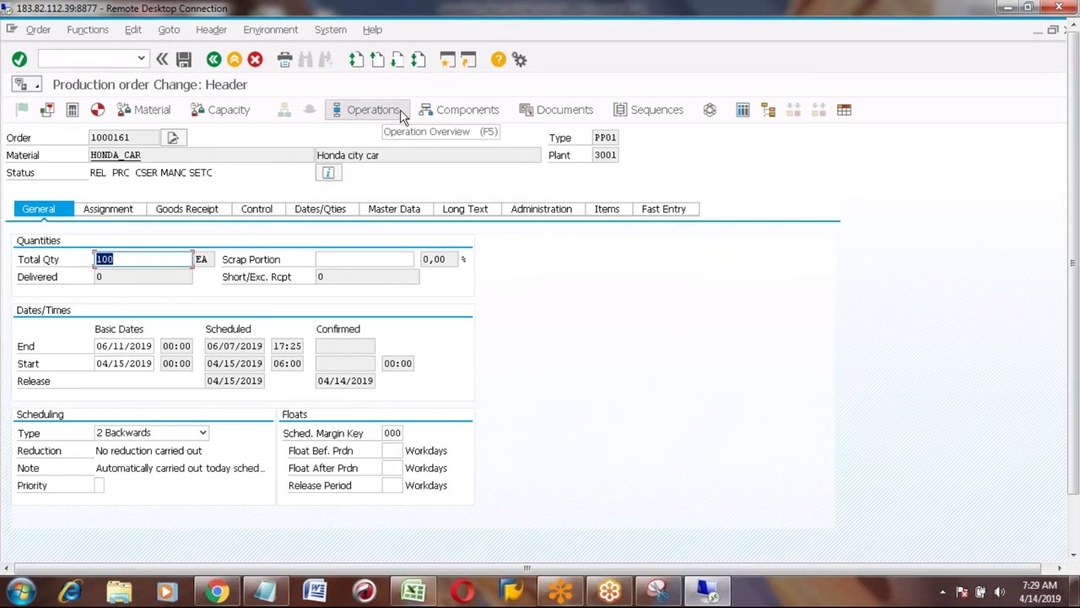
left_click(1076, 537)
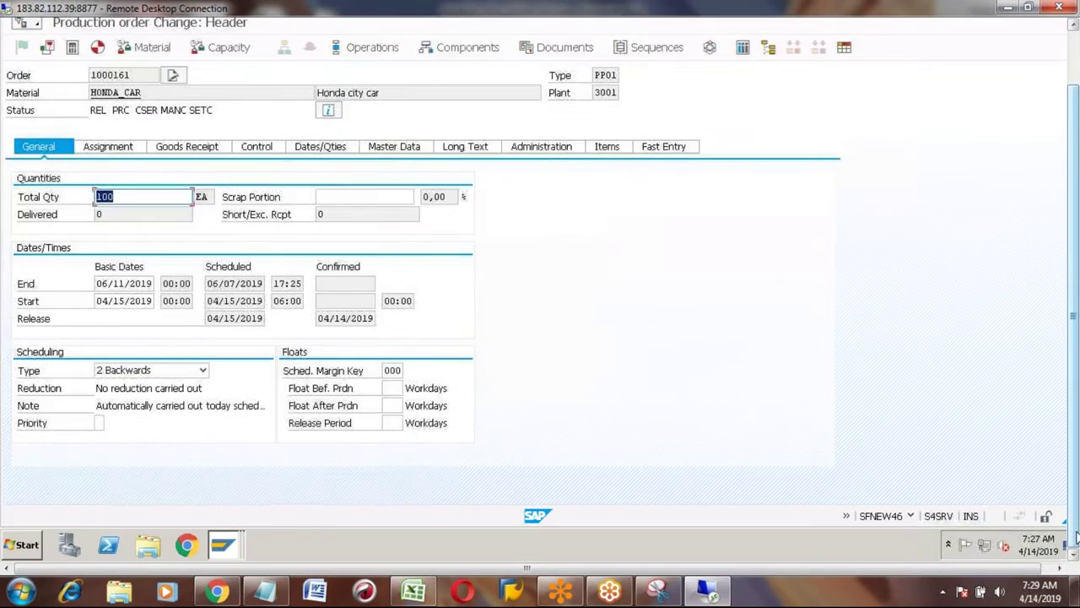
left_click(912, 516)
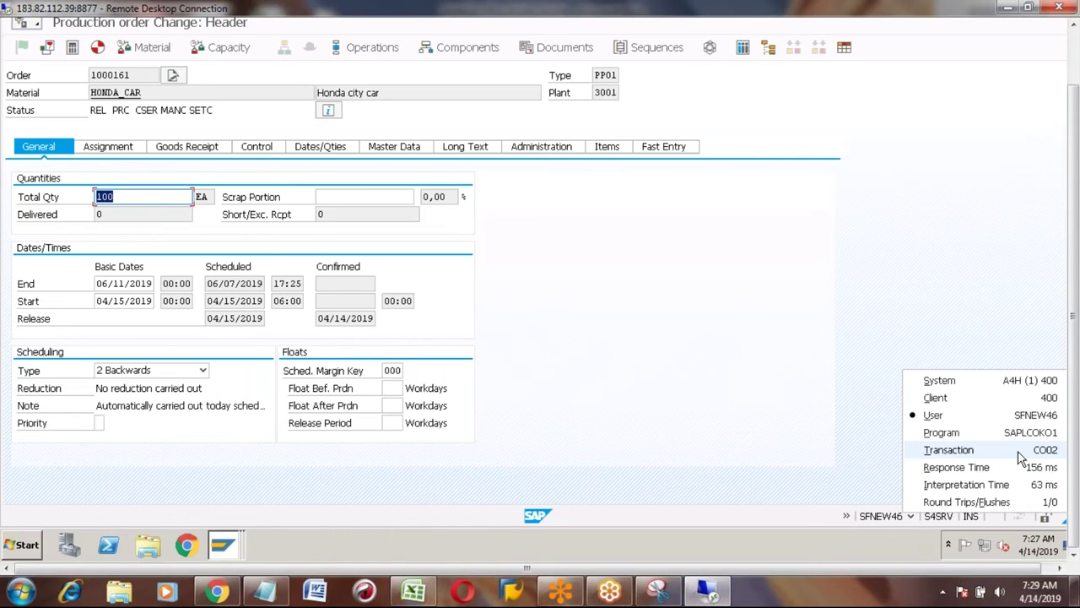
left_click(1073, 56)
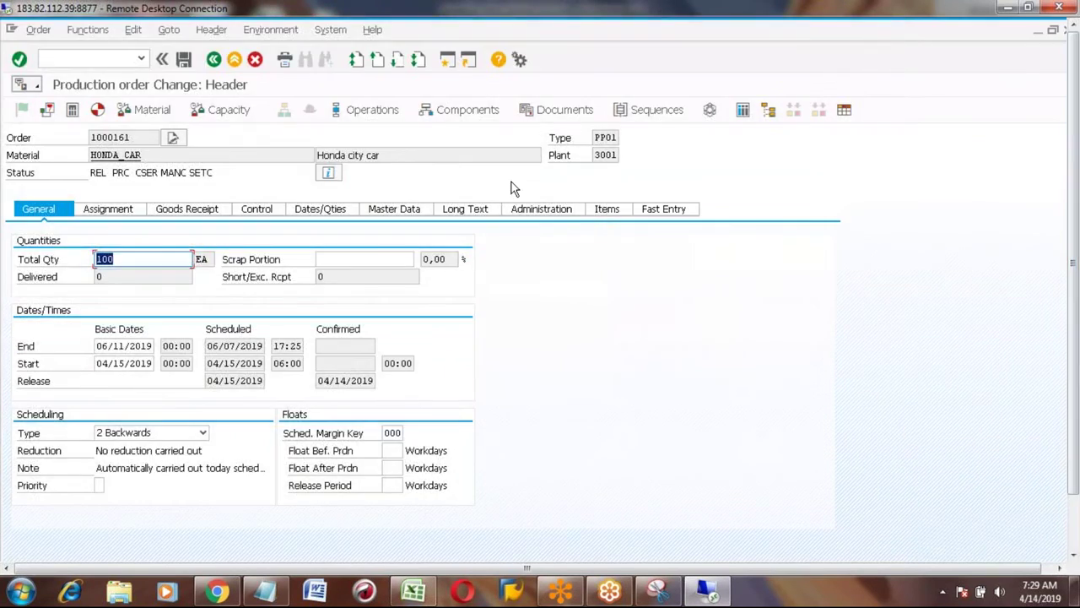
Reopen the production order's operation overview.
left_click(376, 112)
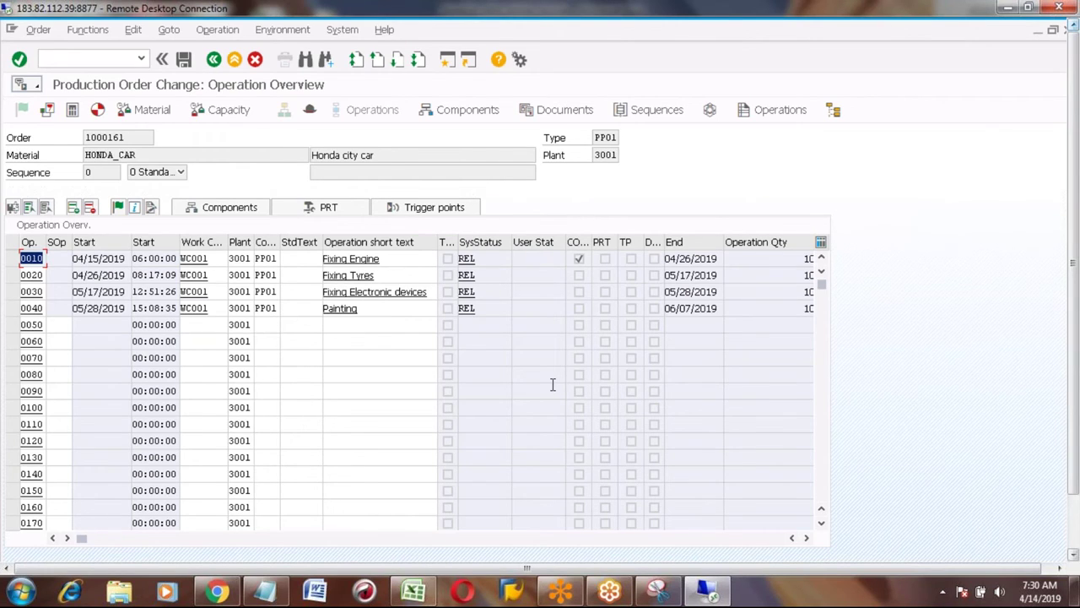
Set the requirement quantity of component 166 to 250 in the order's component overview and save despite the cost calculation error.
left_click(215, 60)
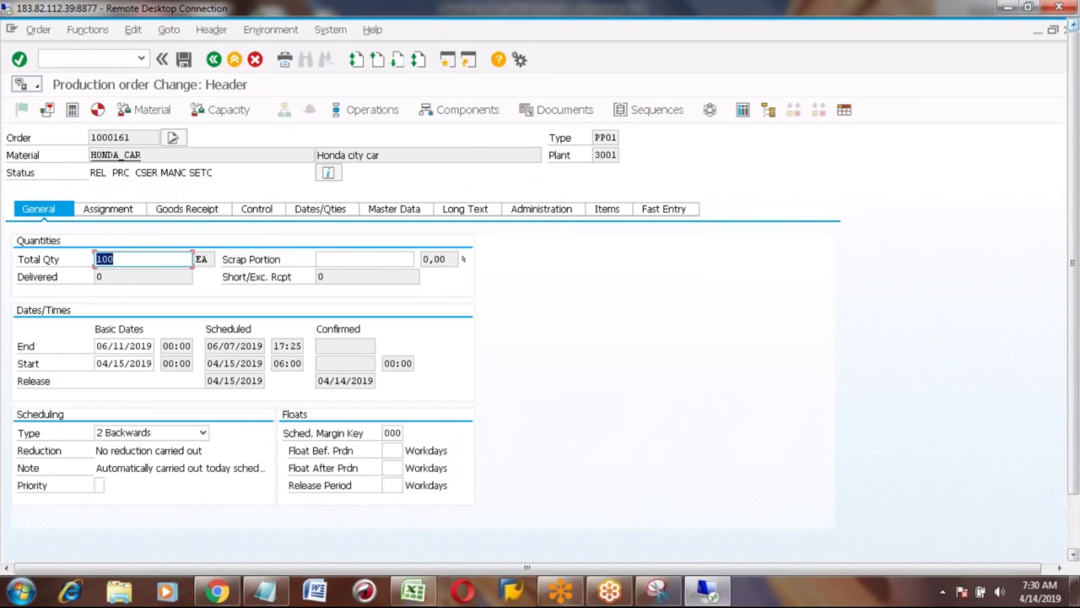
left_click(460, 110)
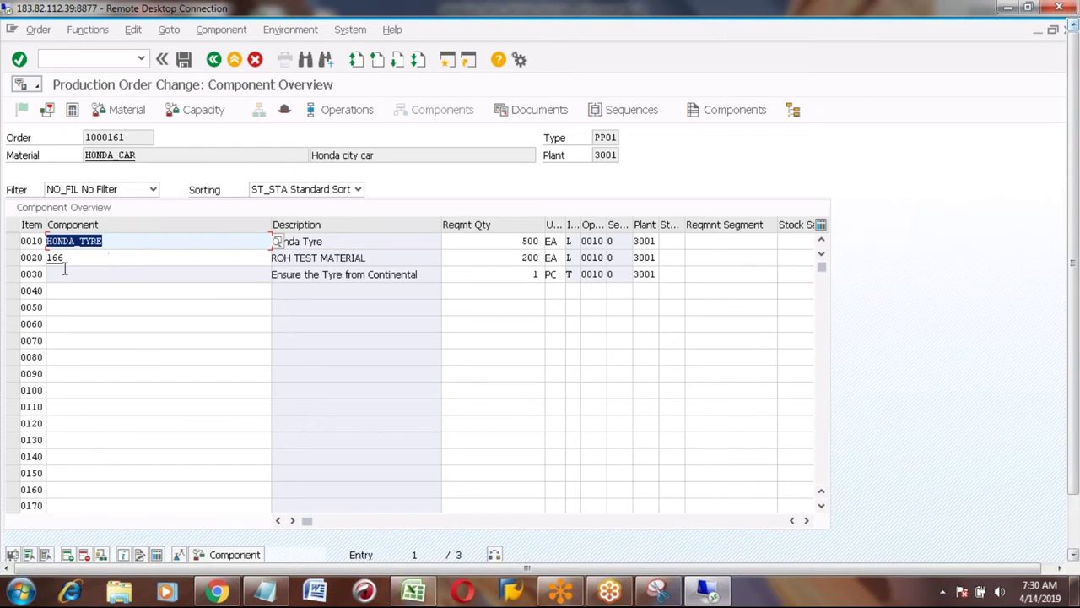
left_click(12, 258)
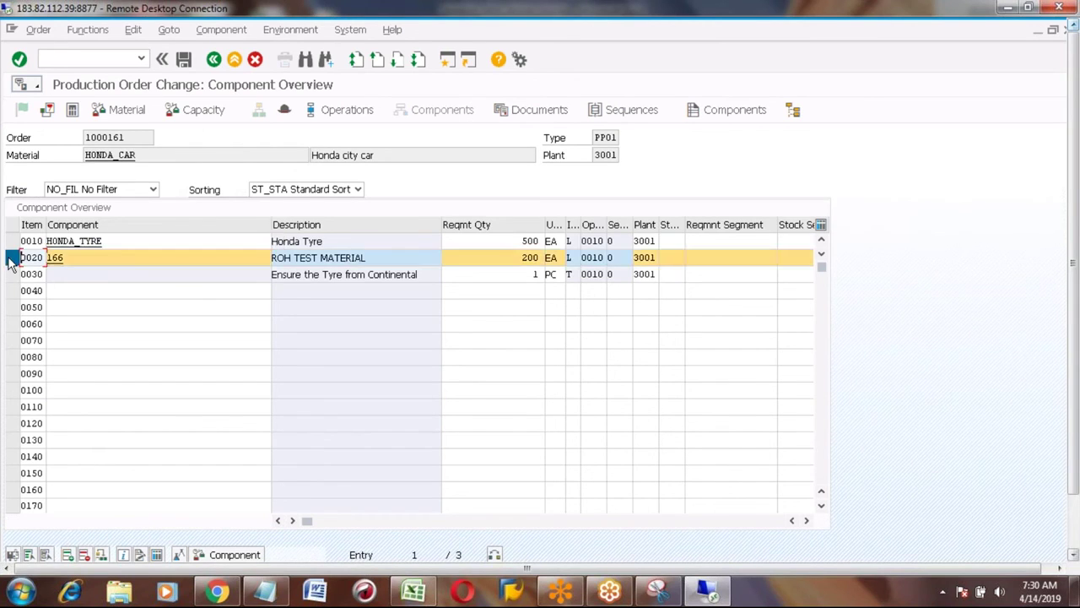
left_click(517, 257)
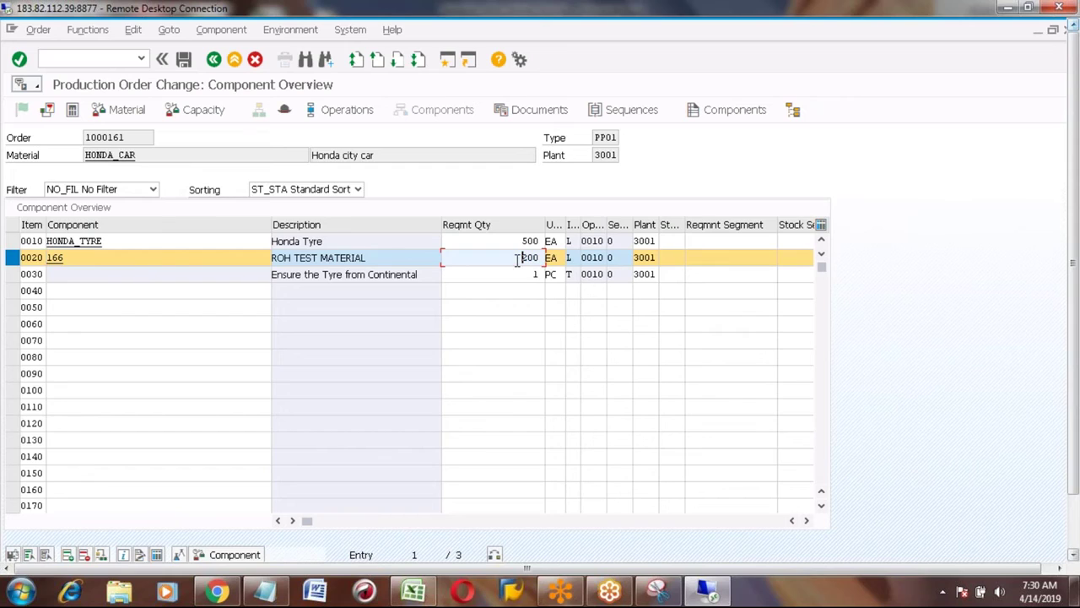
key("Right")
key("Right")
key("Right")
key("BackSpace")
key("BackSpace")
type("50")
left_click(184, 60)
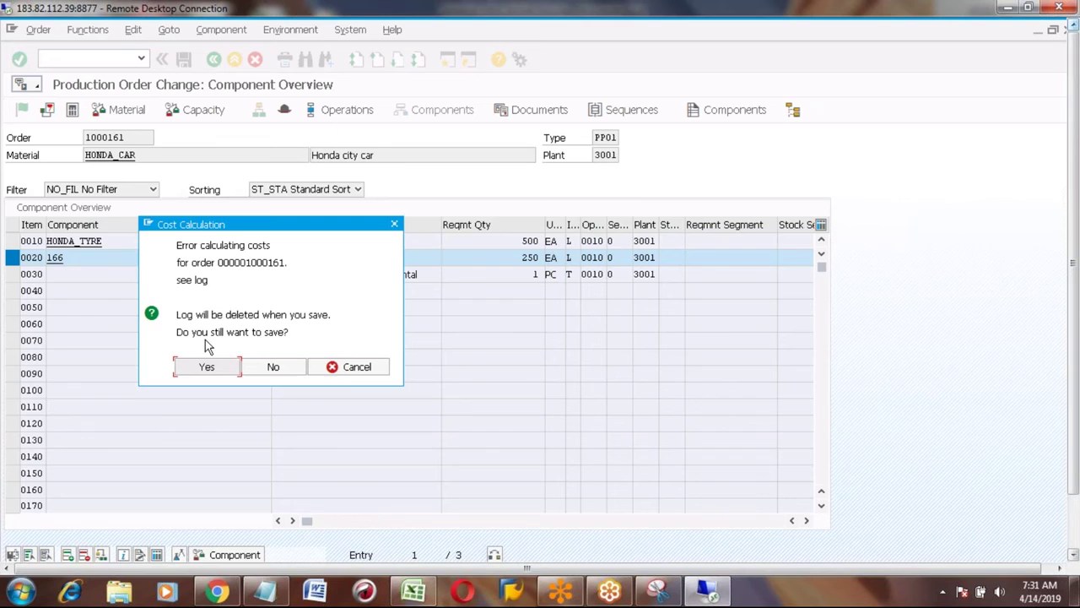
left_click(205, 366)
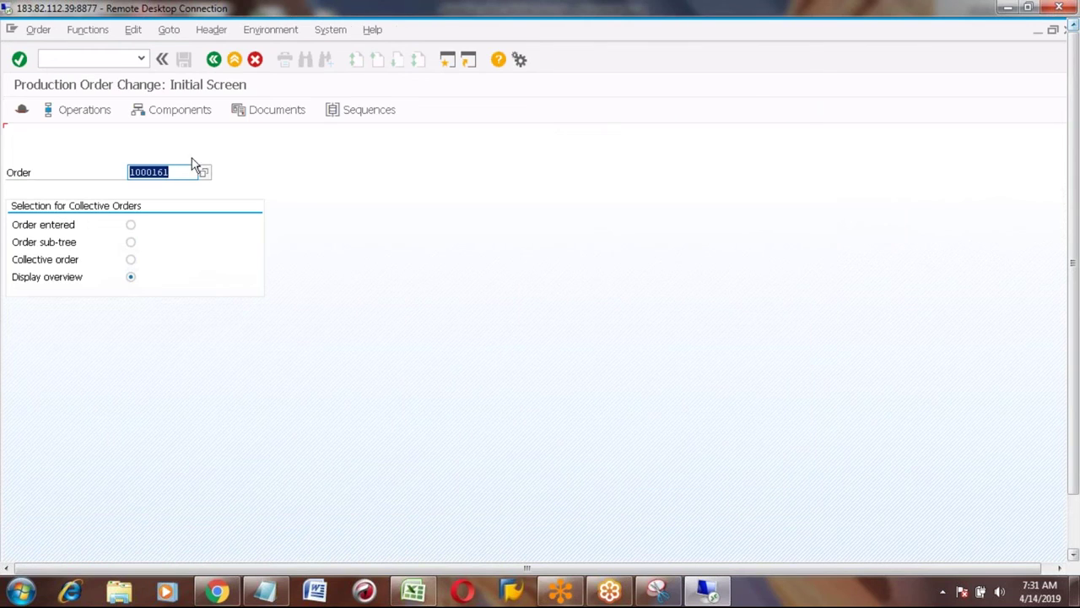
Reopen the same production order and check the requirement quantity of component 166 in its component overview.
left_click(179, 175)
key("Return")
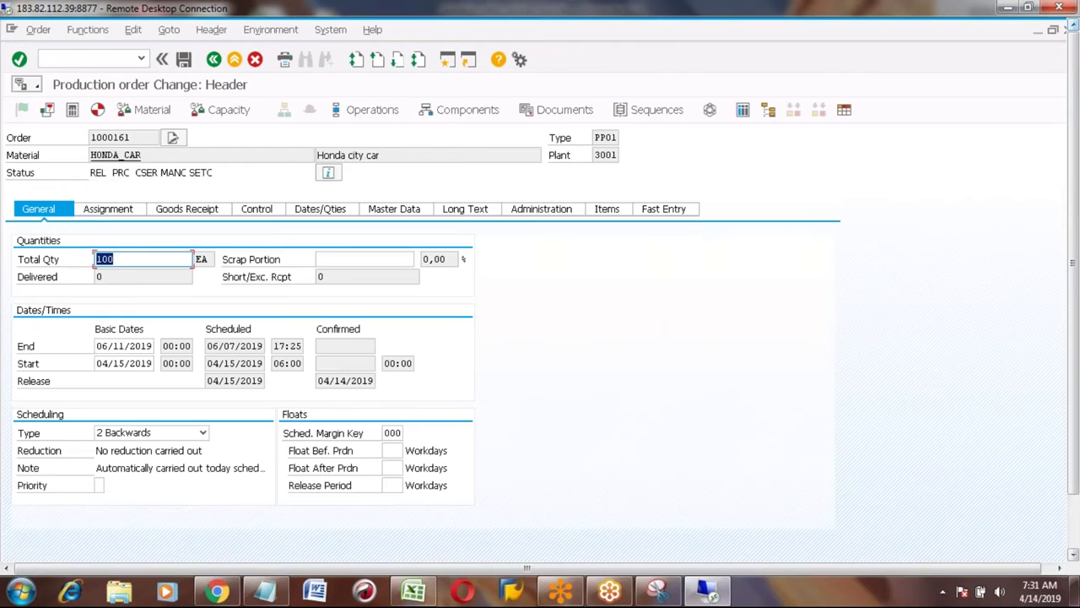
left_click(462, 114)
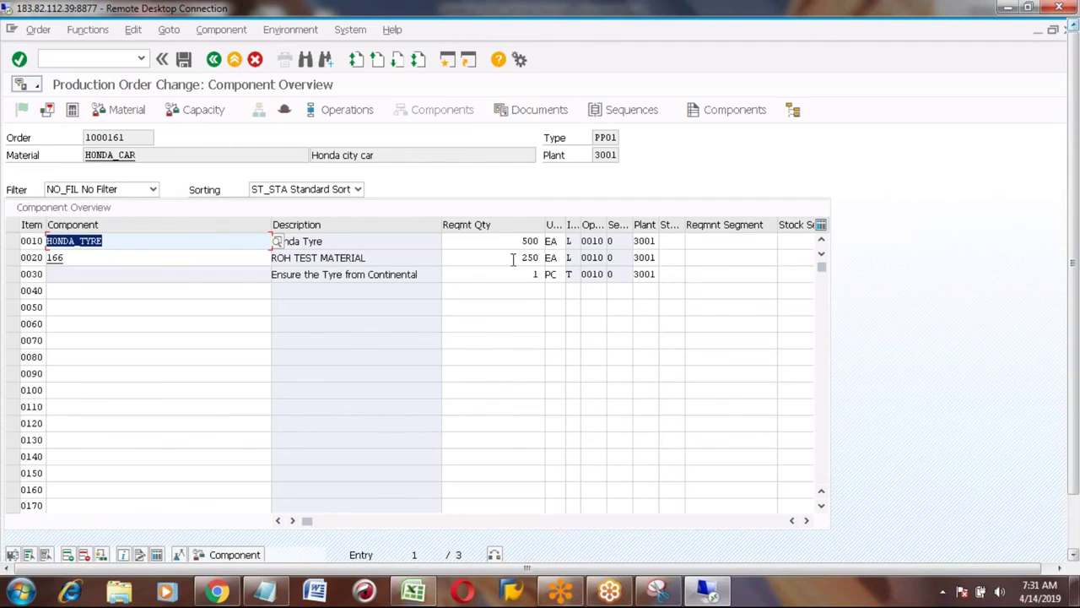
left_click(512, 259)
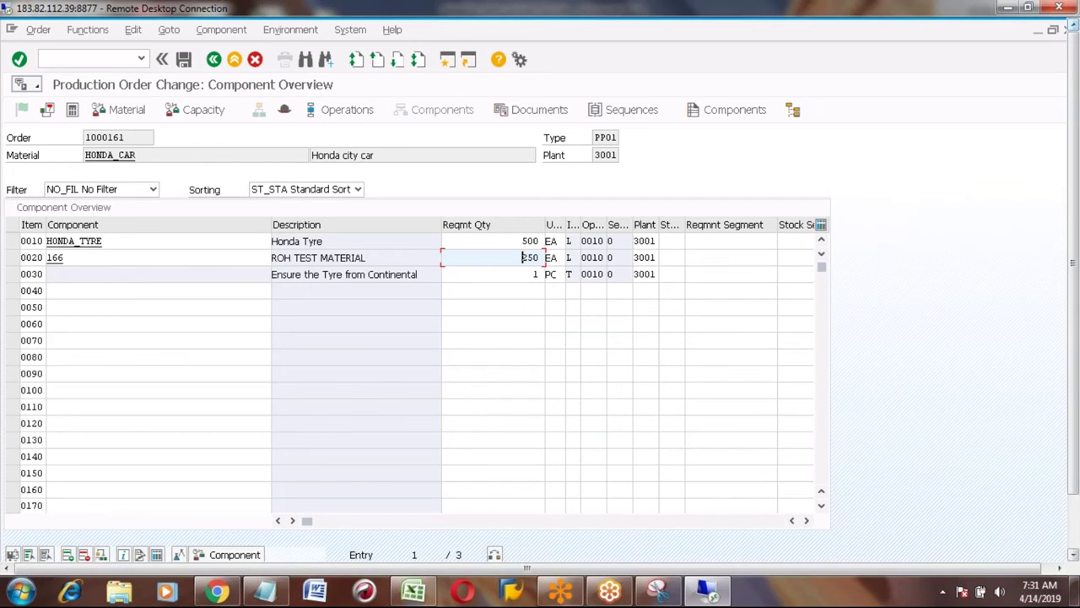
Return to the order header and examine its assignment data, including the MRP controller, planned order and production version.
left_click(214, 59)
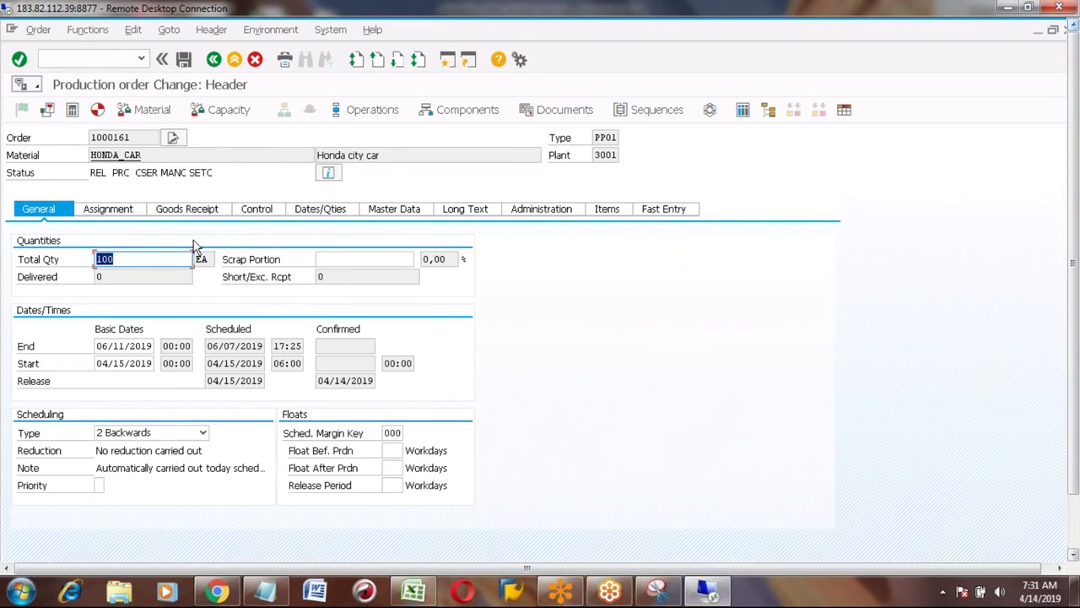
left_click(108, 211)
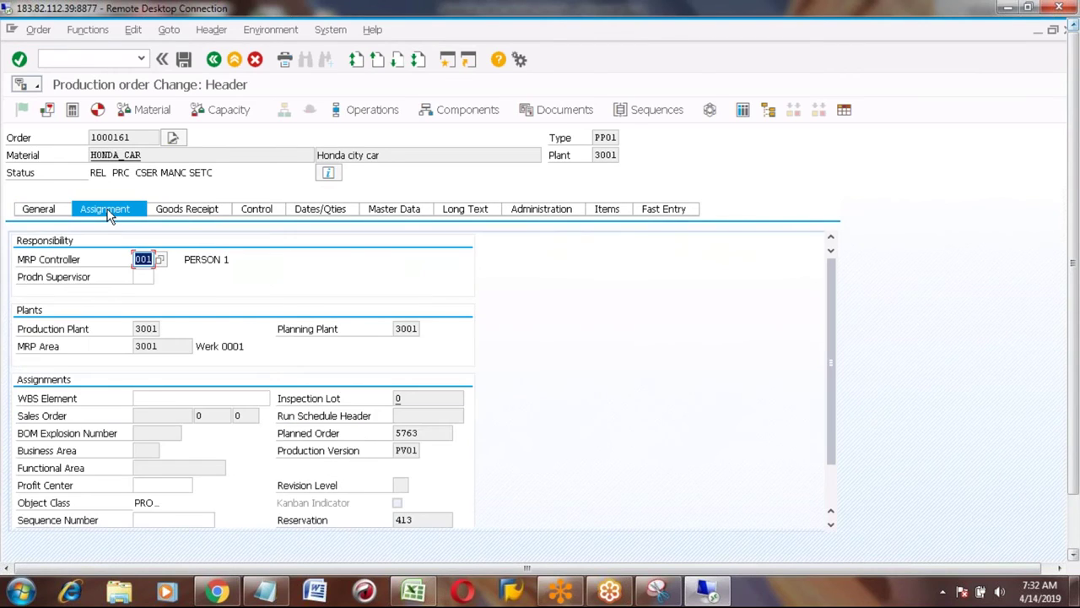
left_click(142, 261)
left_click(426, 433)
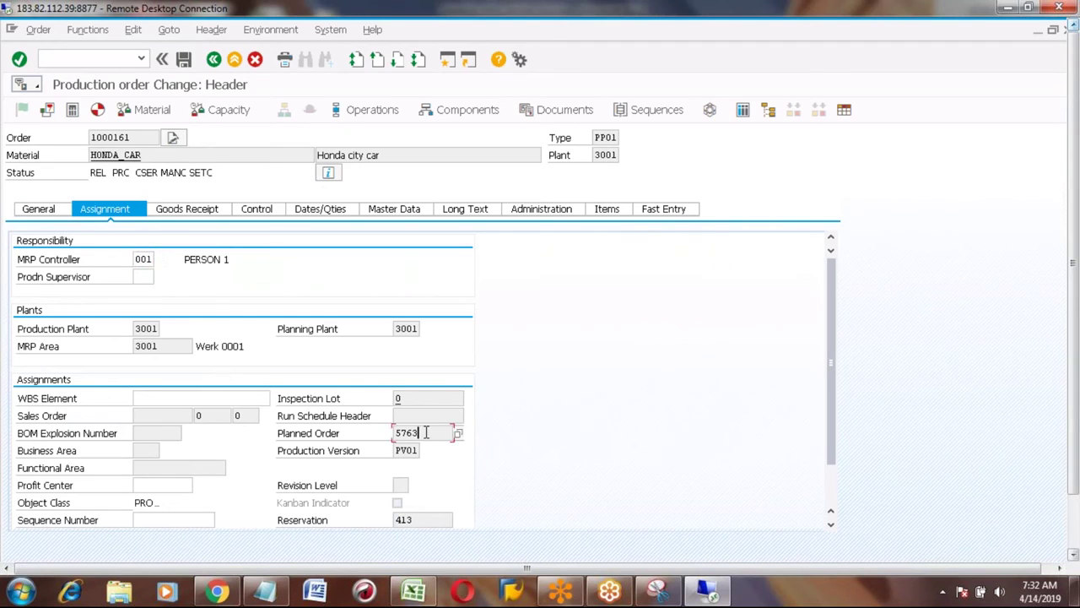
key("shift+Left")
key("shift+Left")
key("shift+Left")
key("shift+Left")
left_click(399, 451)
left_click(830, 523)
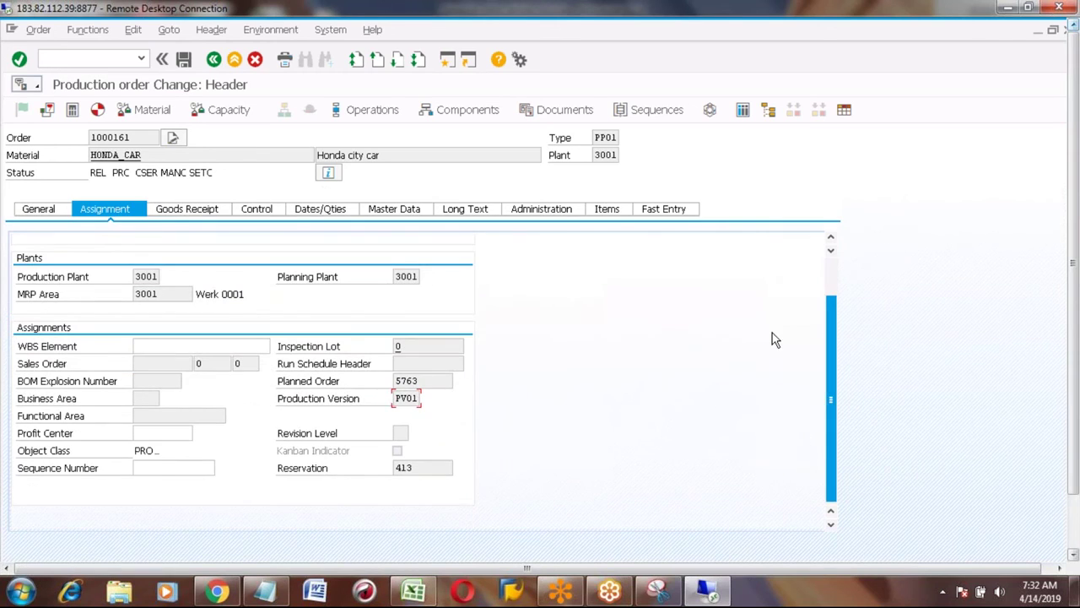
Examine the reservation number assigned to the HONDA_CAR production order.
left_click(138, 137)
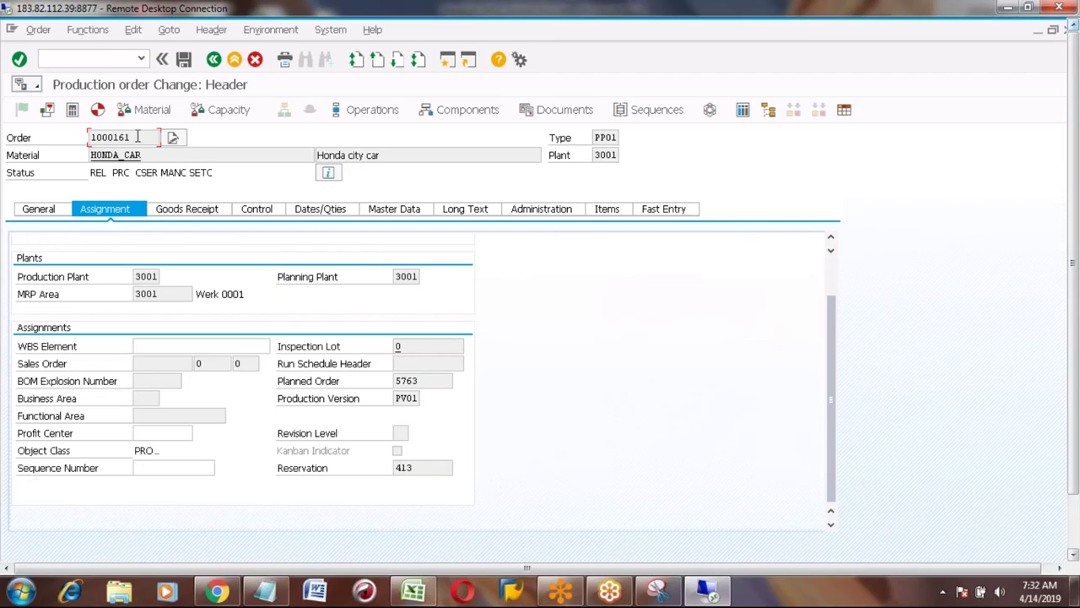
left_click(424, 467)
key("shift+Left")
key("shift+Left")
key("shift+Left")
left_click(417, 467)
left_click(161, 156)
left_click(426, 470)
Open transaction MB23 in a new session and display reservation 413.
left_click(447, 61)
type("mb23")
key("Return")
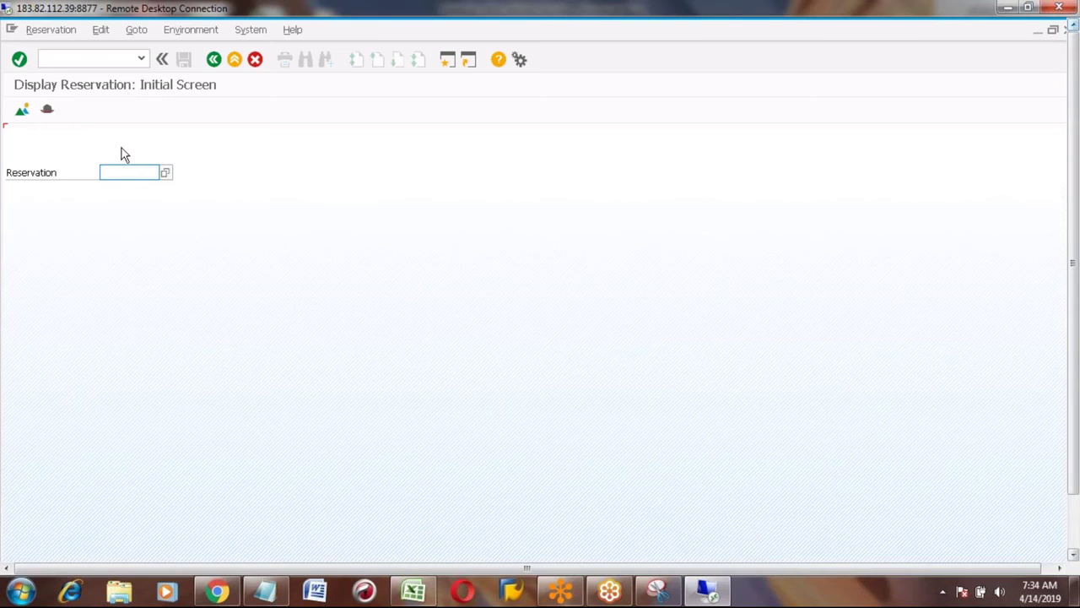
left_click(129, 173)
type("413")
key("Return")
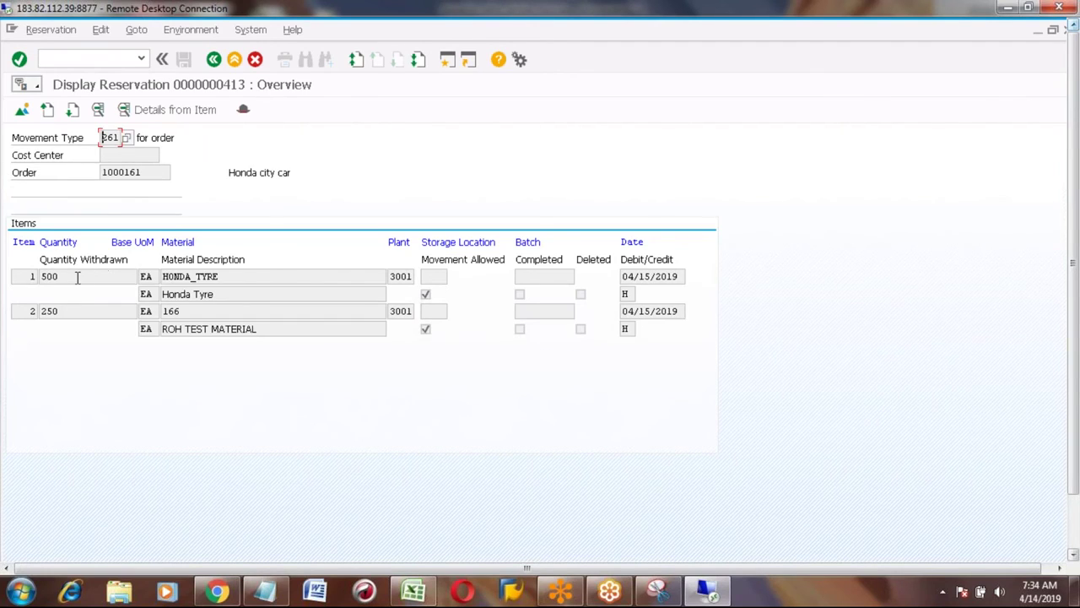
Examine the reservation's item quantities, movement type and linked production order.
key("Tab")
key("Tab")
left_click(70, 279)
left_click(70, 309)
left_click(165, 140)
left_click(145, 174)
key("shift+Left")
key("shift+Left")
key("shift+Left")
key("shift+Left")
key("shift+Left")
key("shift+Left")
key("shift+Left")
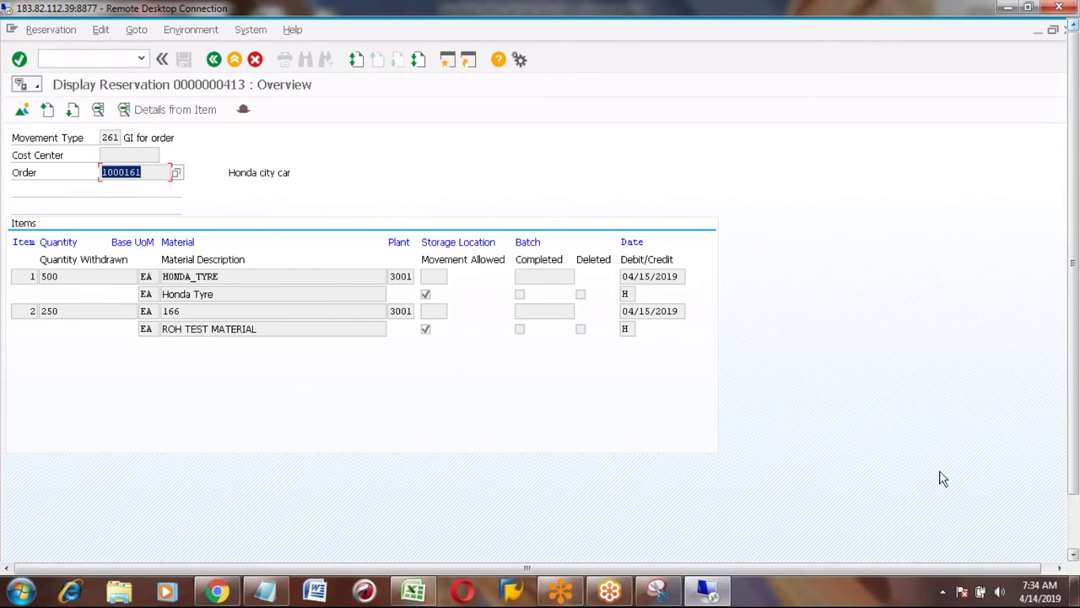
Check the reservation display's transaction code in the system information, and switch back to the session with the production order header.
left_click(1076, 531)
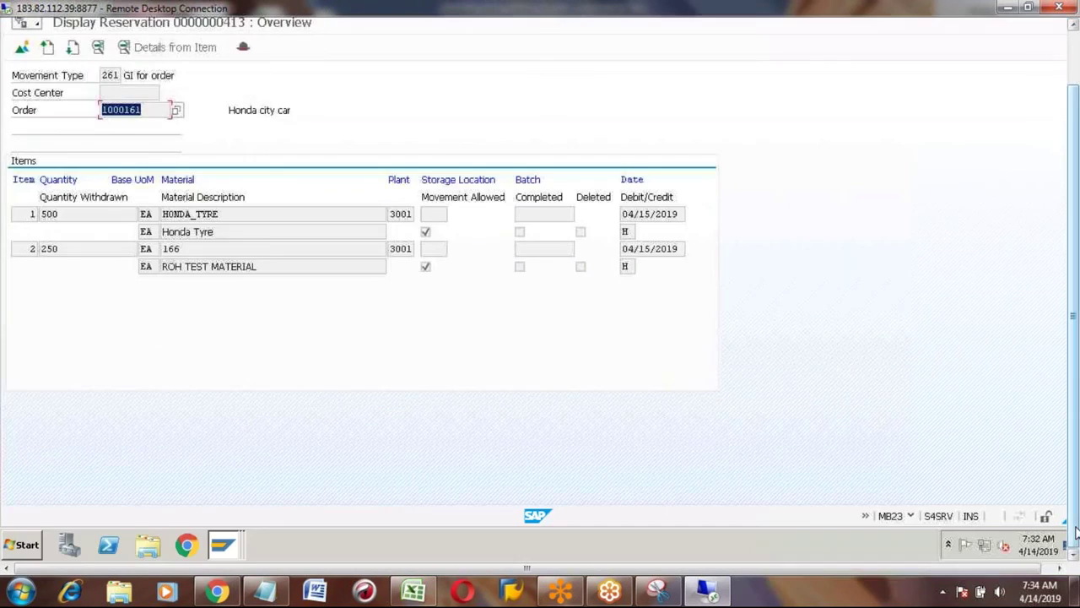
left_click(910, 515)
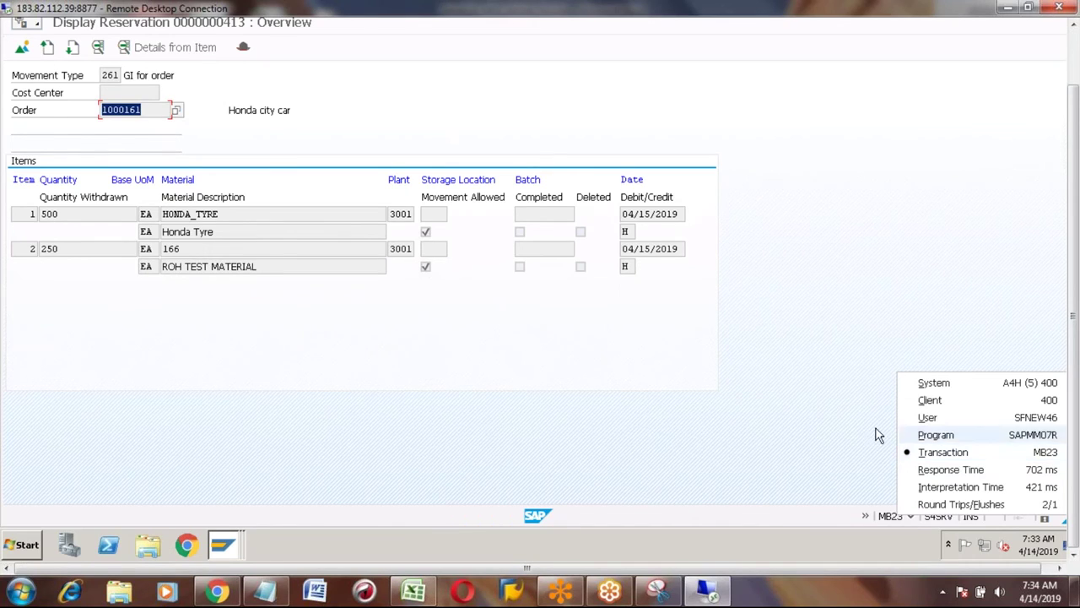
left_click(224, 545)
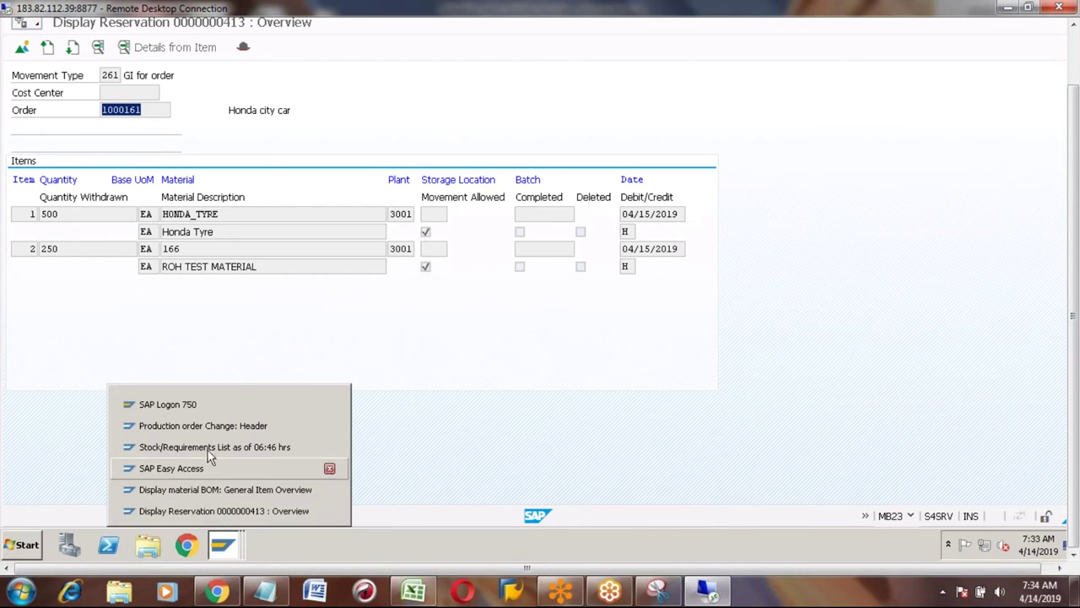
left_click(201, 427)
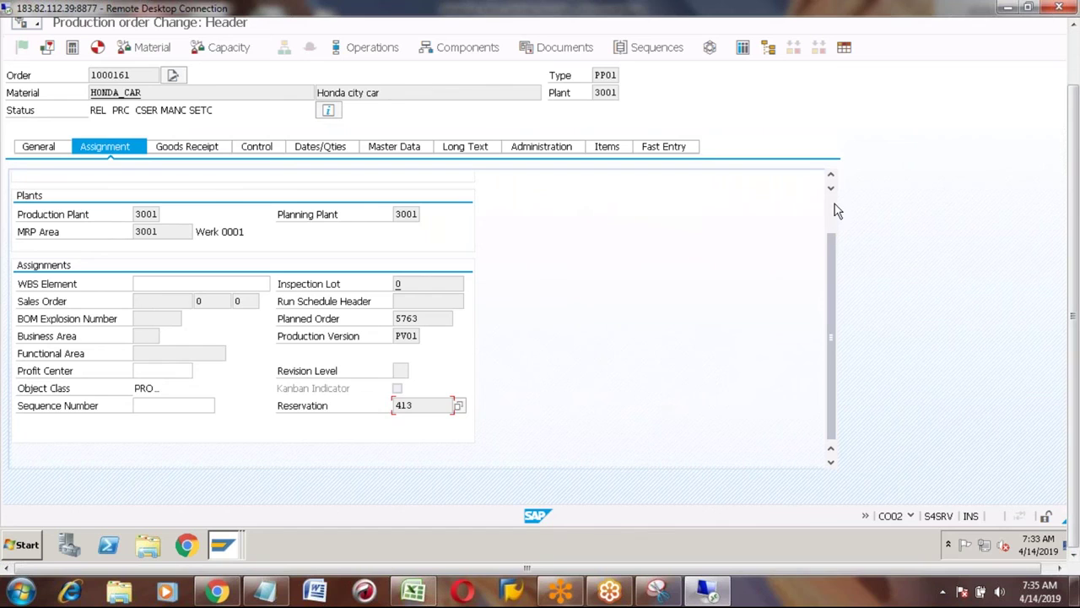
scroll(831, 214, "up", 2)
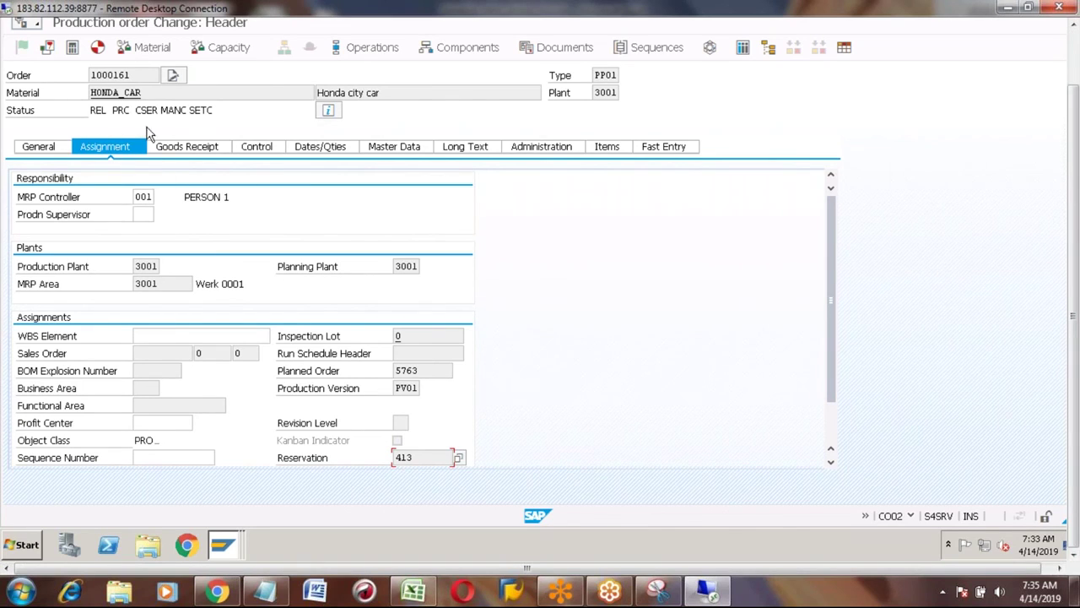
Examine the order's goods receipt data, including the stock type options, receiving storage location and goods receipt indicator.
left_click(185, 148)
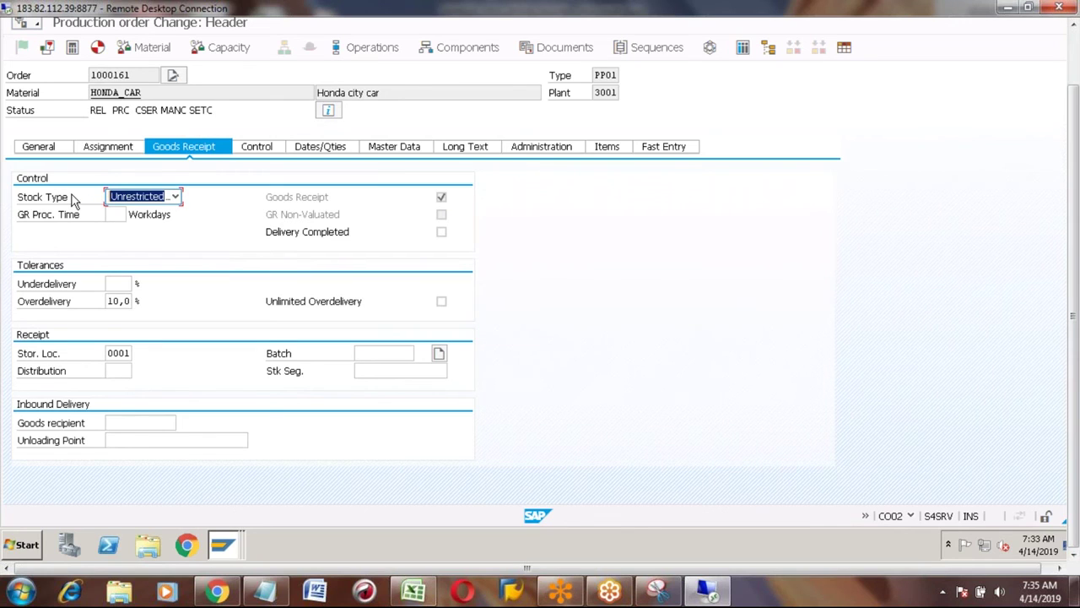
left_click(176, 196)
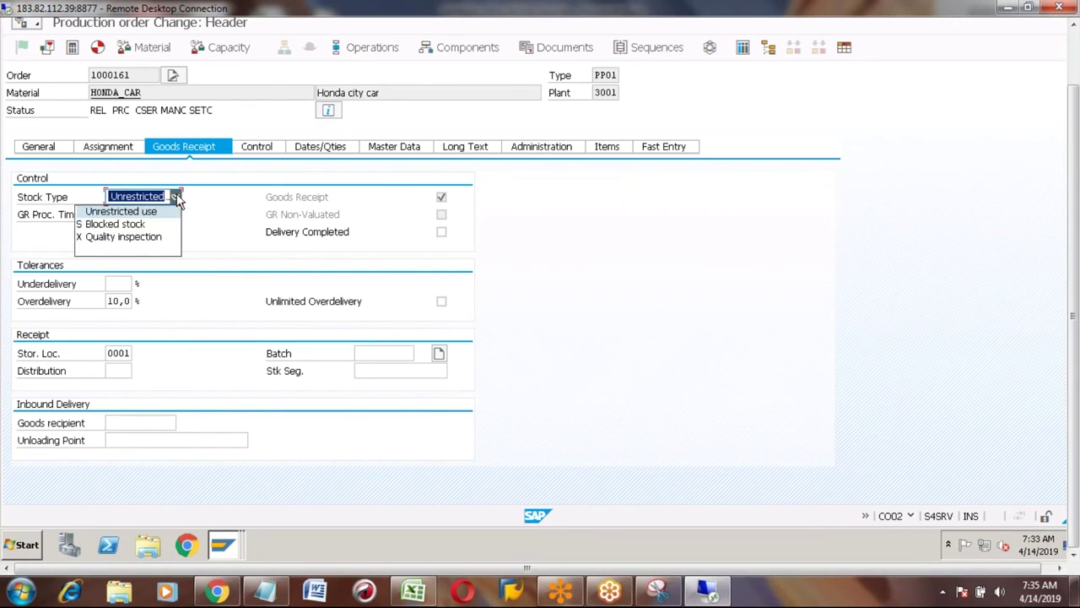
left_click(135, 211)
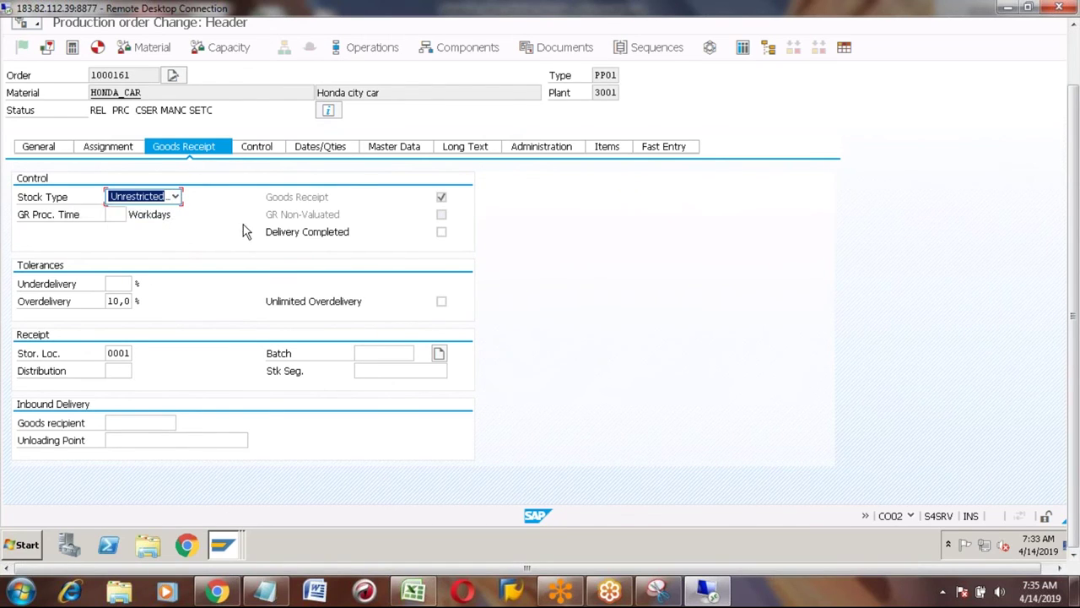
left_click(175, 196)
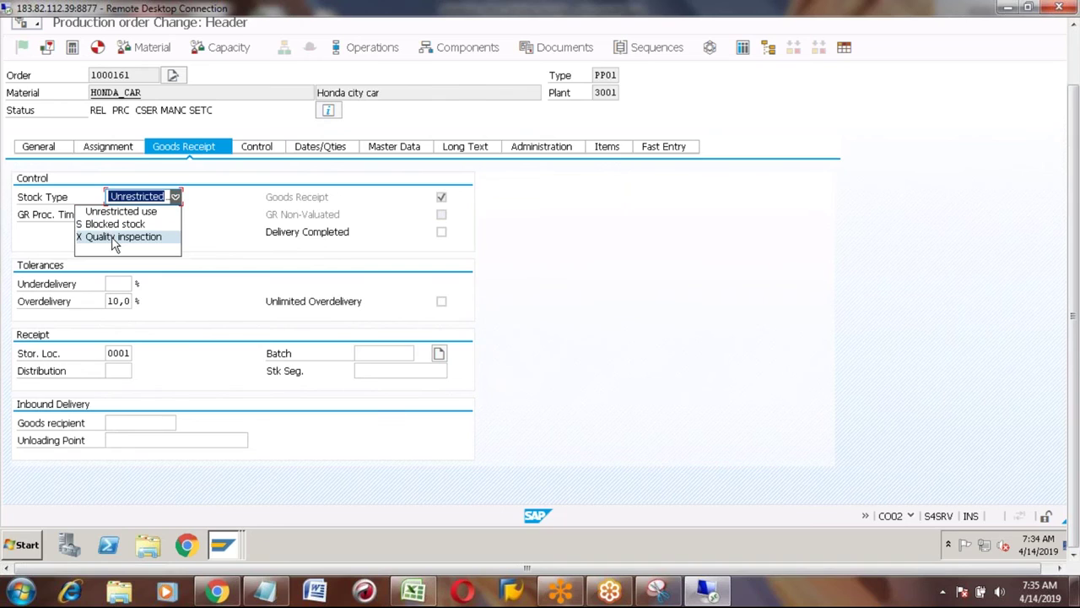
left_click(207, 234)
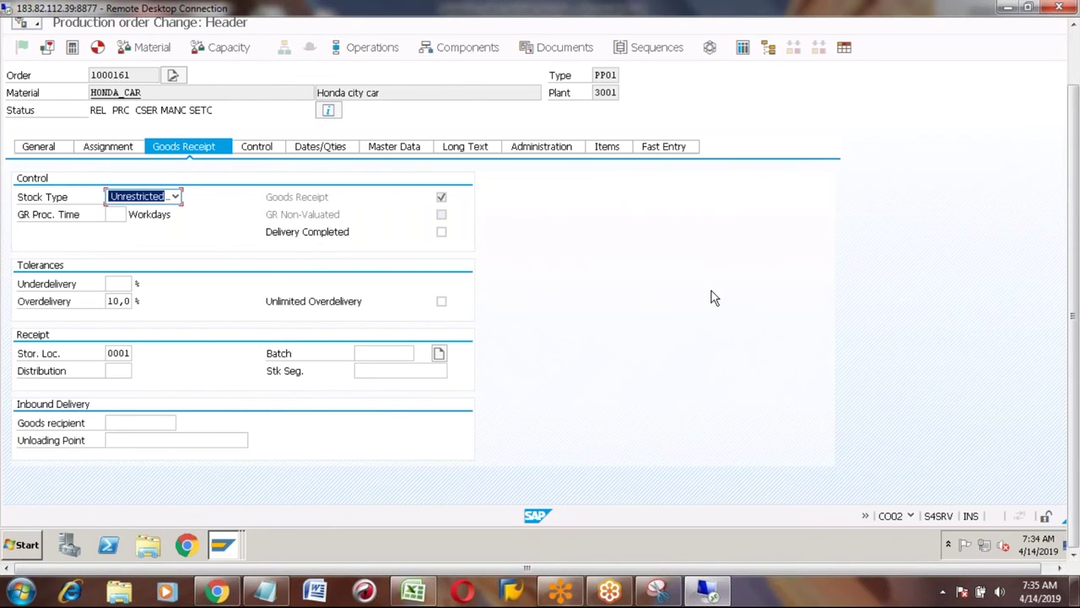
left_click(1073, 64)
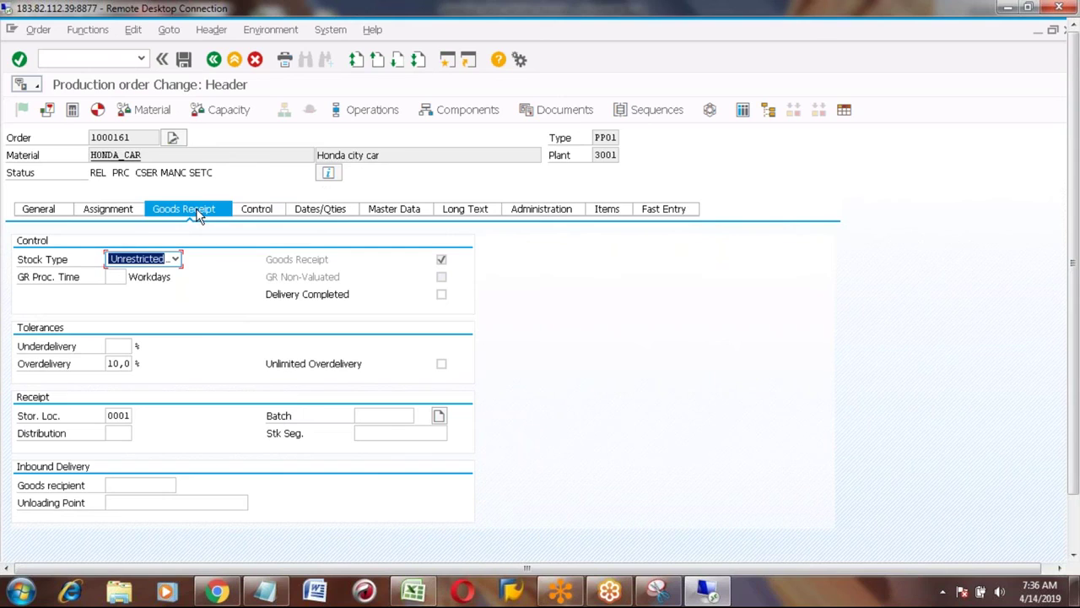
left_click(108, 416)
left_click_drag(108, 415, 131, 415)
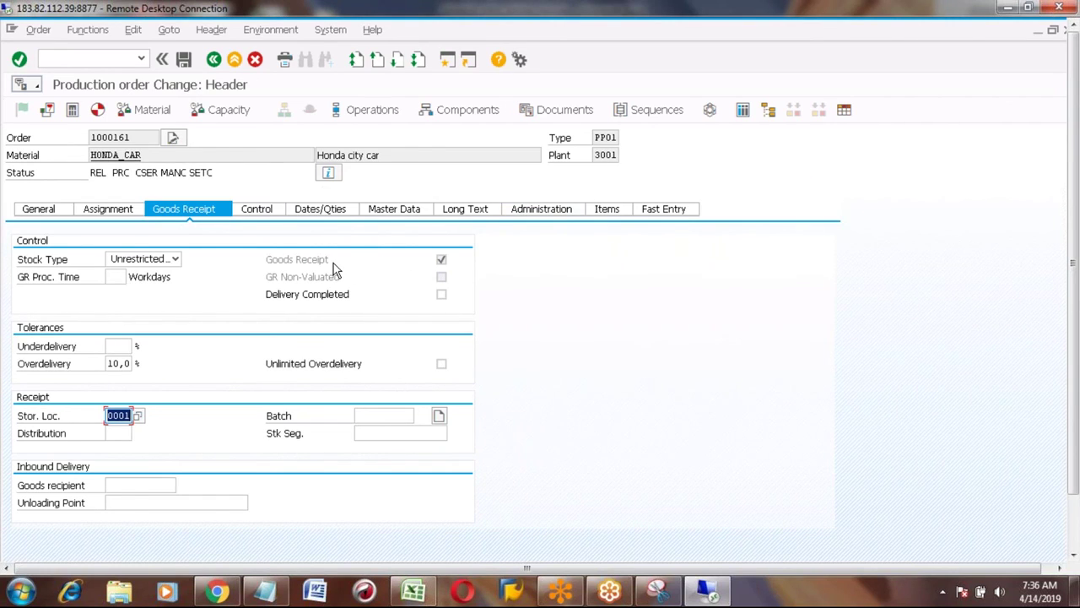
left_click(442, 262)
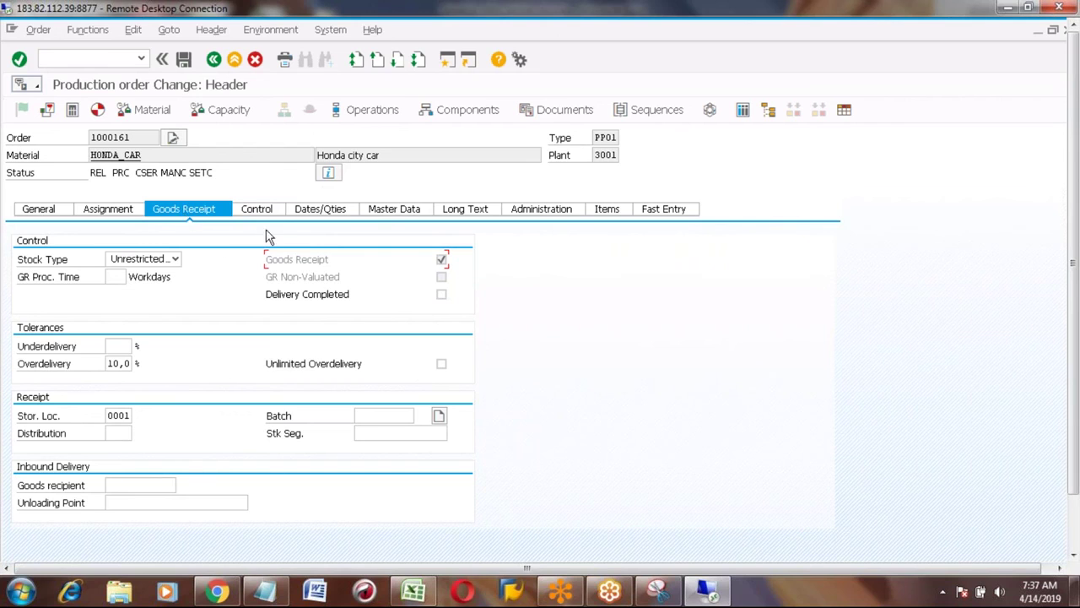
Review the costing sheet in the order's control data, and compare its dates and quantities with the general data.
left_click(252, 211)
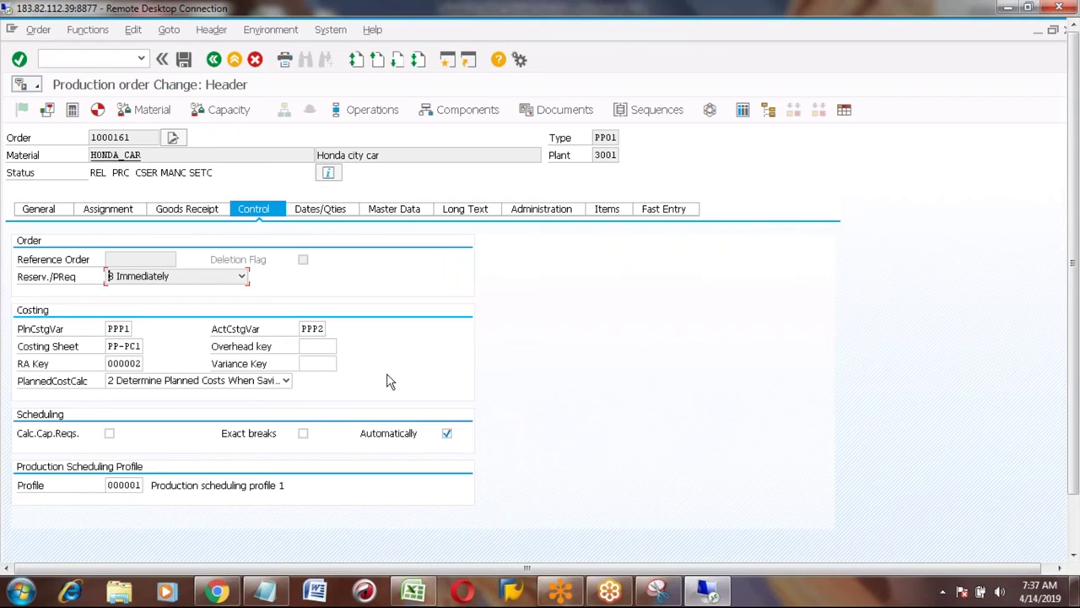
left_click(111, 346)
left_click(340, 215)
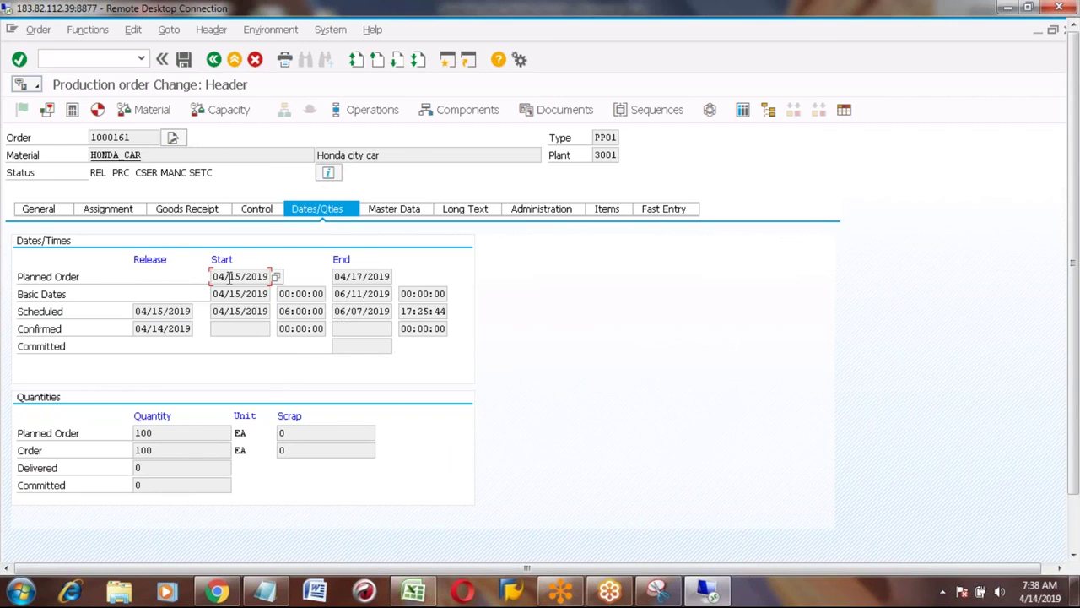
left_click(37, 212)
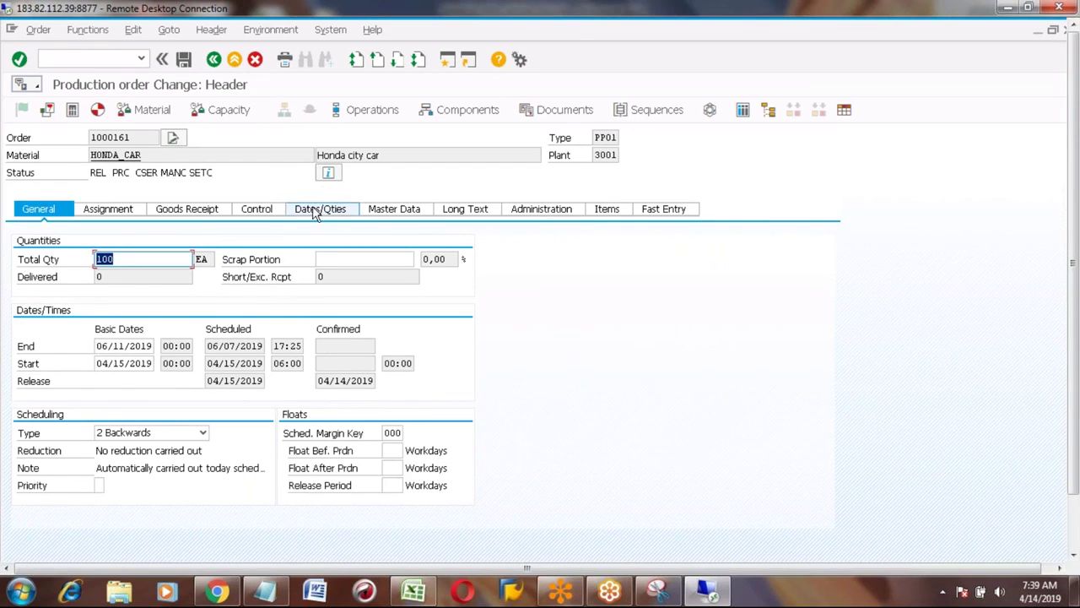
left_click(118, 257)
left_click(314, 211)
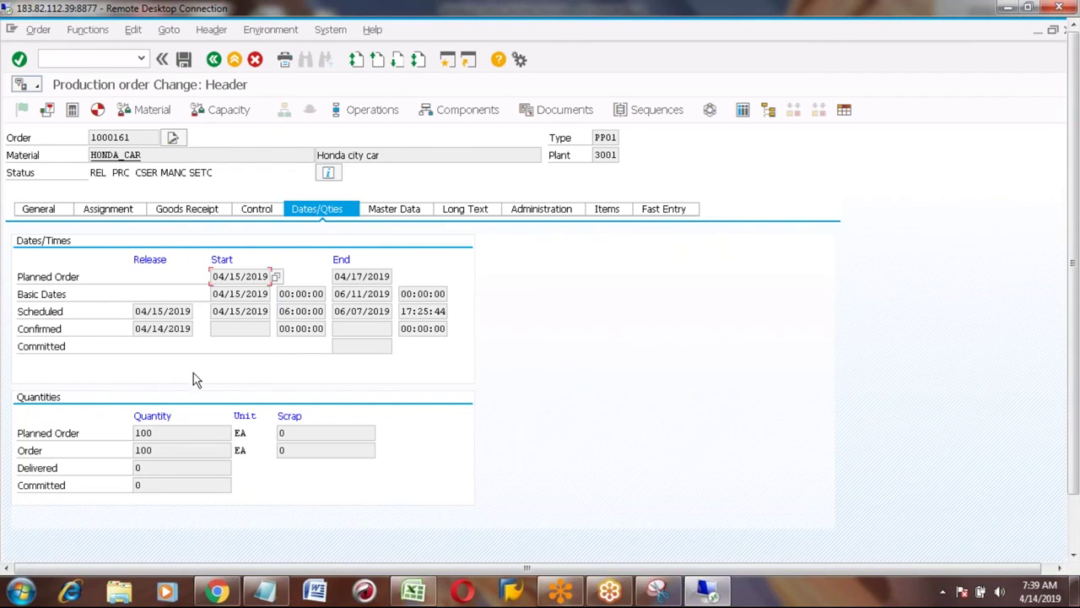
left_click(155, 469)
Review the order's master data, checking the production version and the routing group with its group counter.
left_click(394, 211)
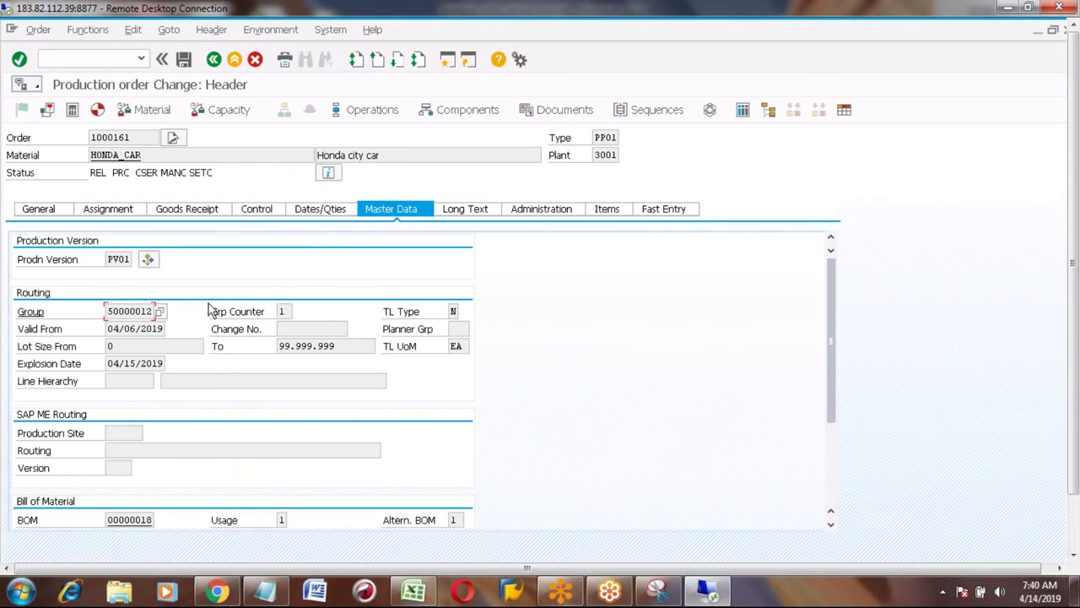
left_click(120, 260)
left_click_drag(120, 258, 108, 259)
double_click(109, 262)
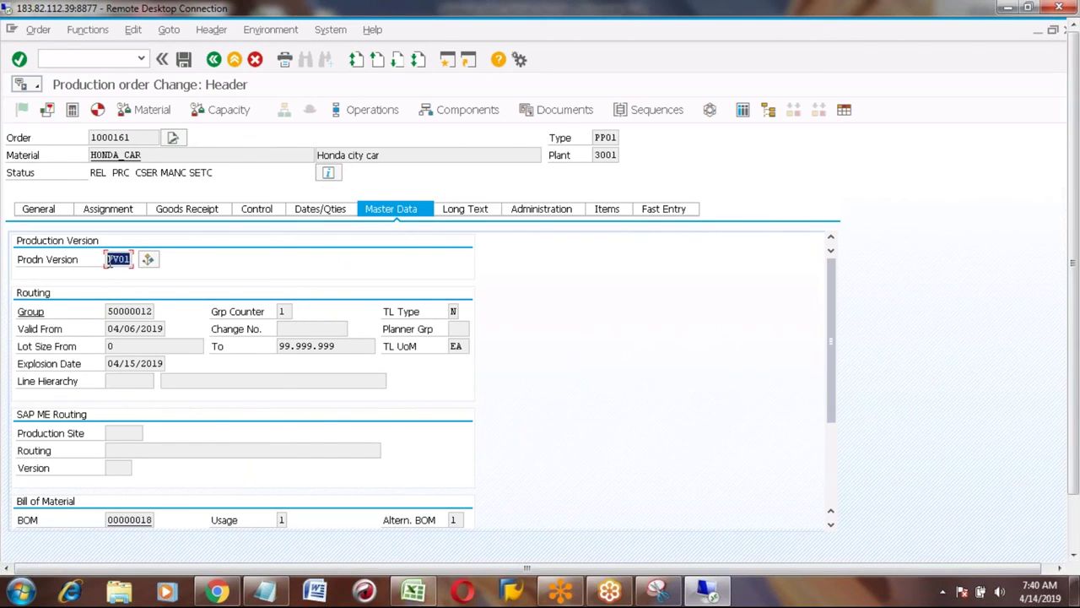
left_click(110, 311)
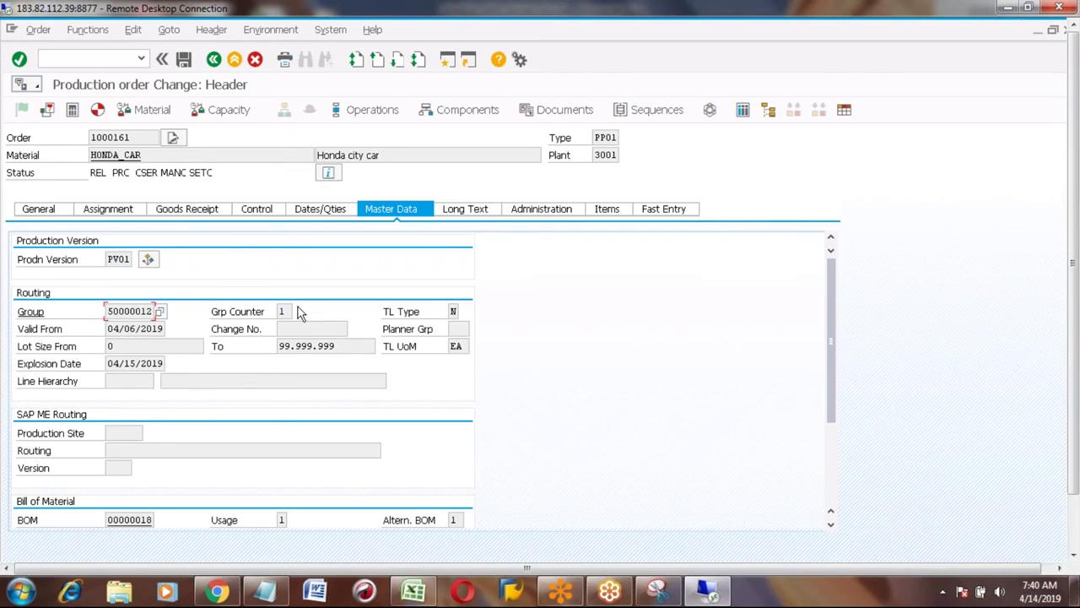
Display the bill of material linked in the order's master data, examine its component items, and return to the order header.
left_click(832, 529)
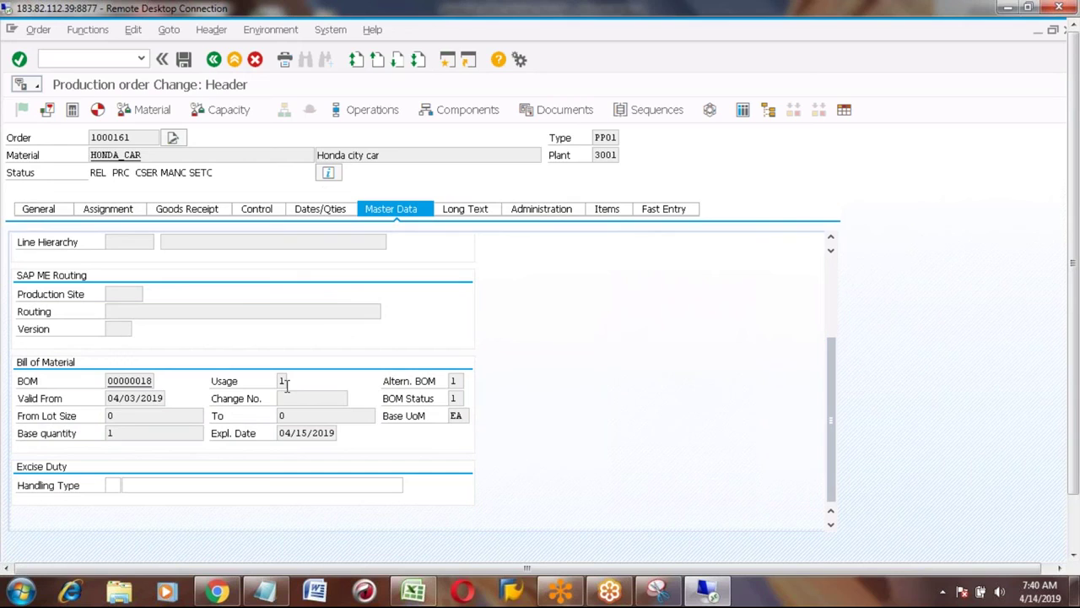
double_click(129, 381)
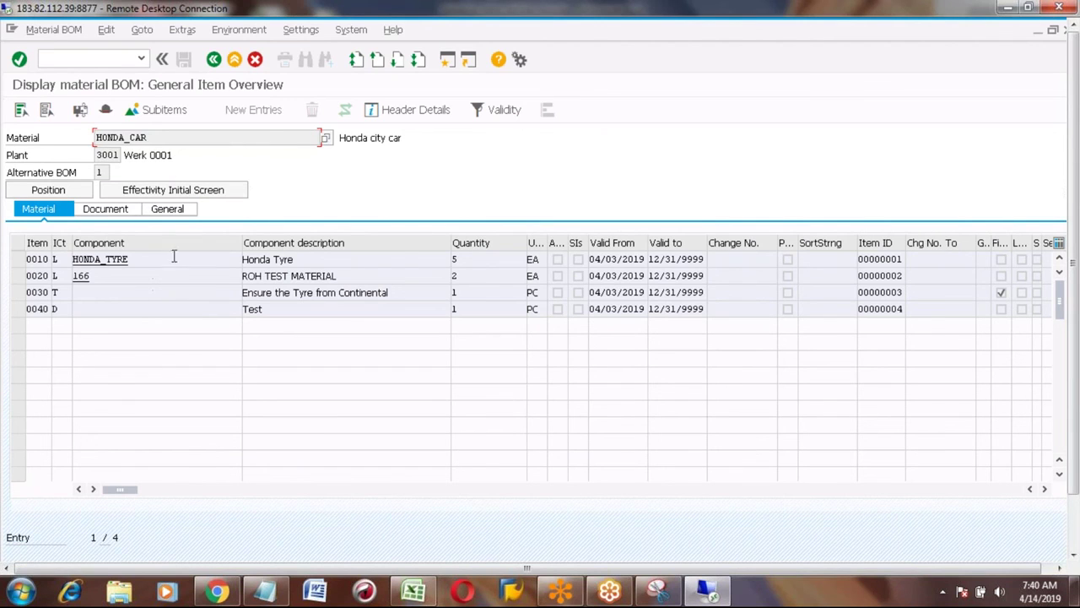
left_click(214, 60)
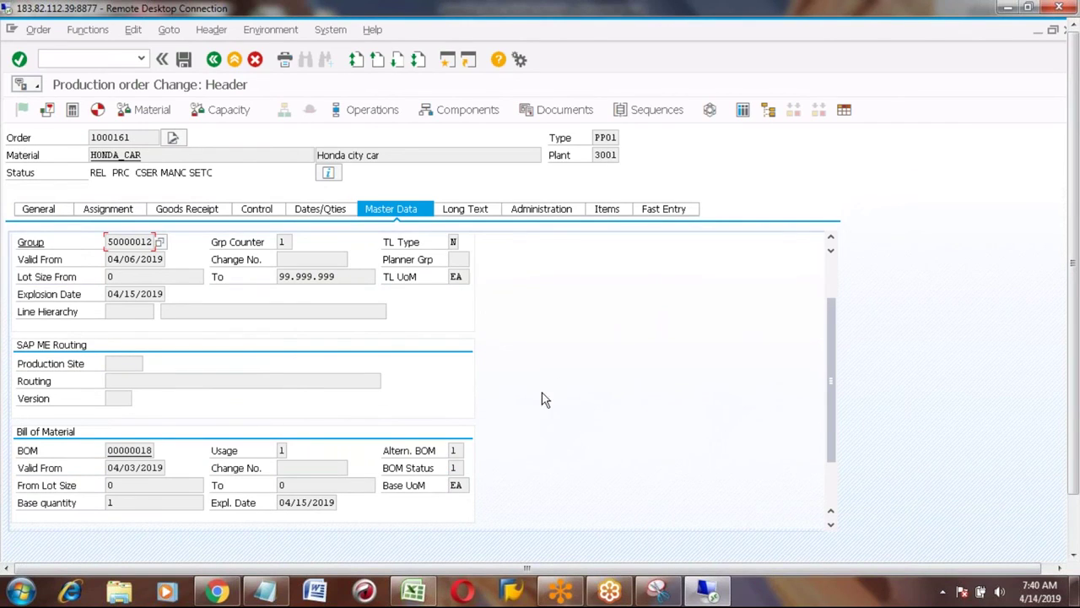
left_click(831, 270)
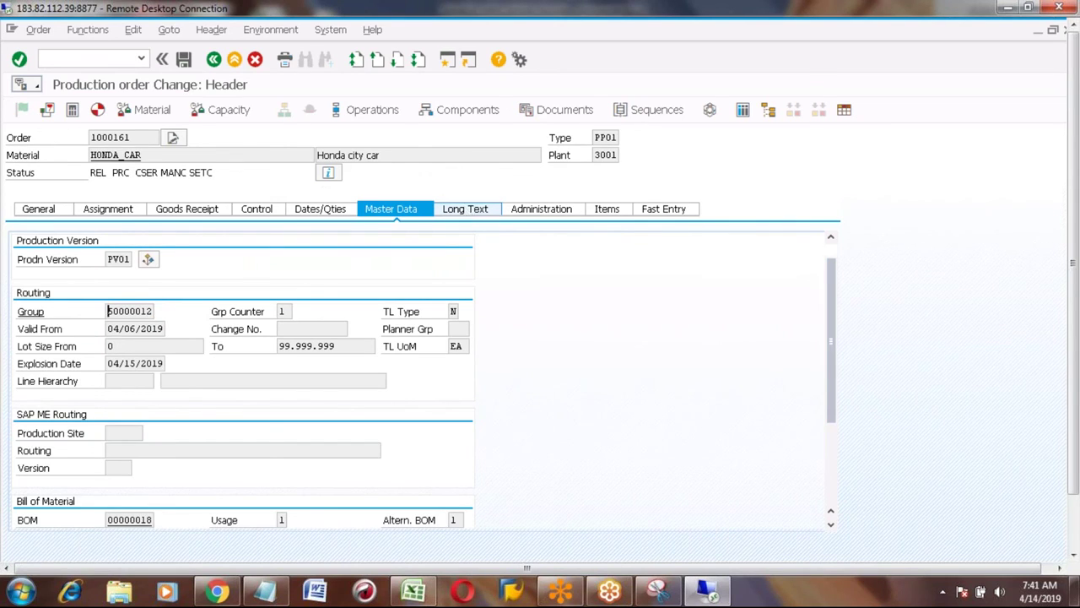
Enter "Use Tyre from Continental." as the first line of the order's long text.
left_click(465, 210)
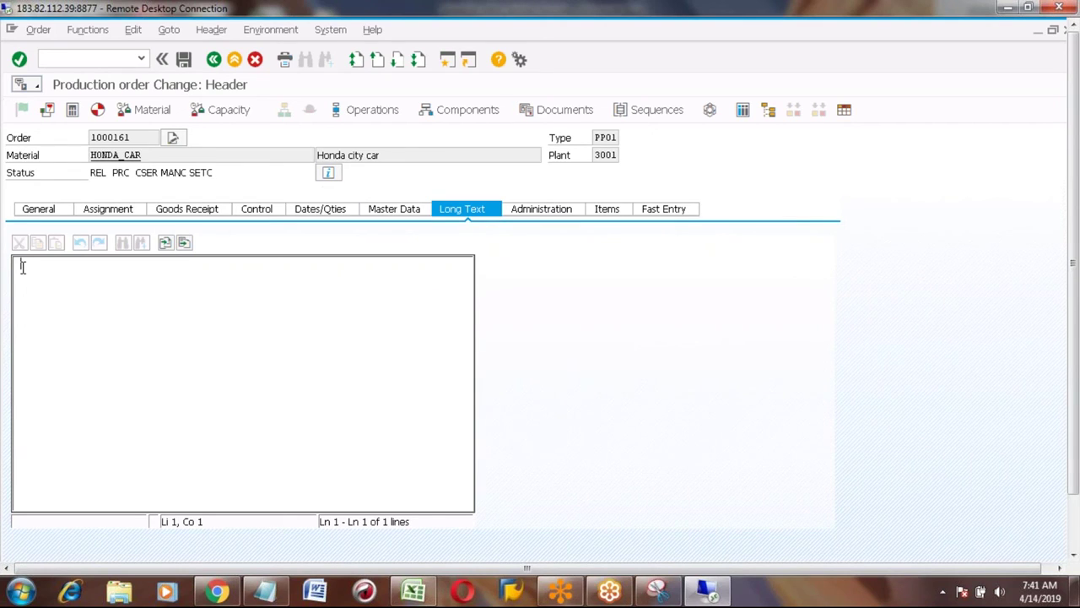
type("User Tyre from")
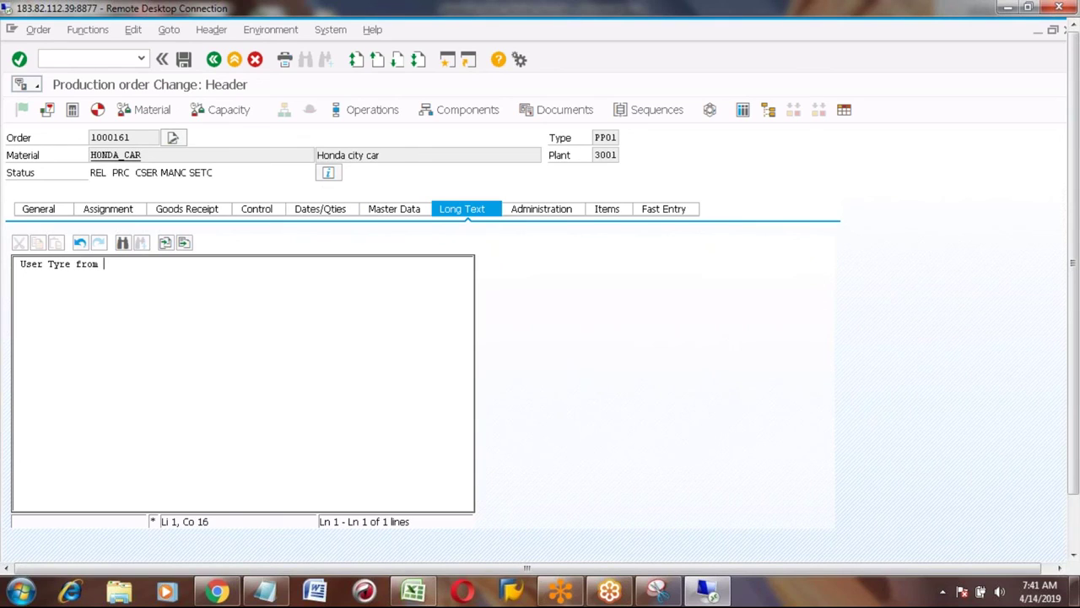
type(" Continental")
type(".")
key("Return")
key("Up")
key("Right")
key("Right")
key("Right")
key("Right")
key("BackSpace")
key("Down")
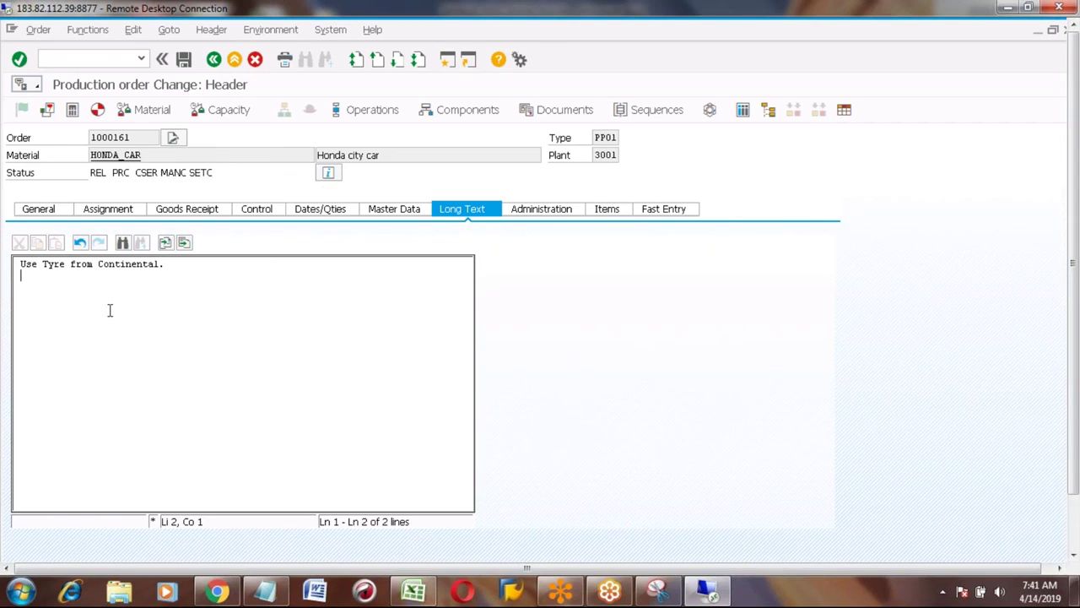
Add "Use paint on Red color" as the second long text line, then save the order and reopen it to check the text.
type("Use paint on Red color")
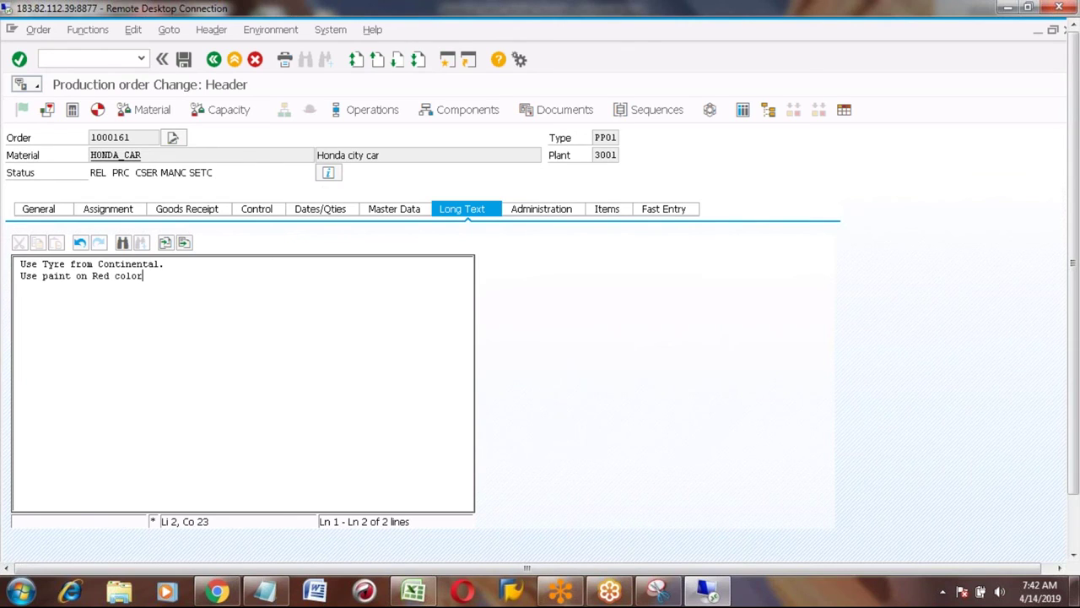
left_click(184, 60)
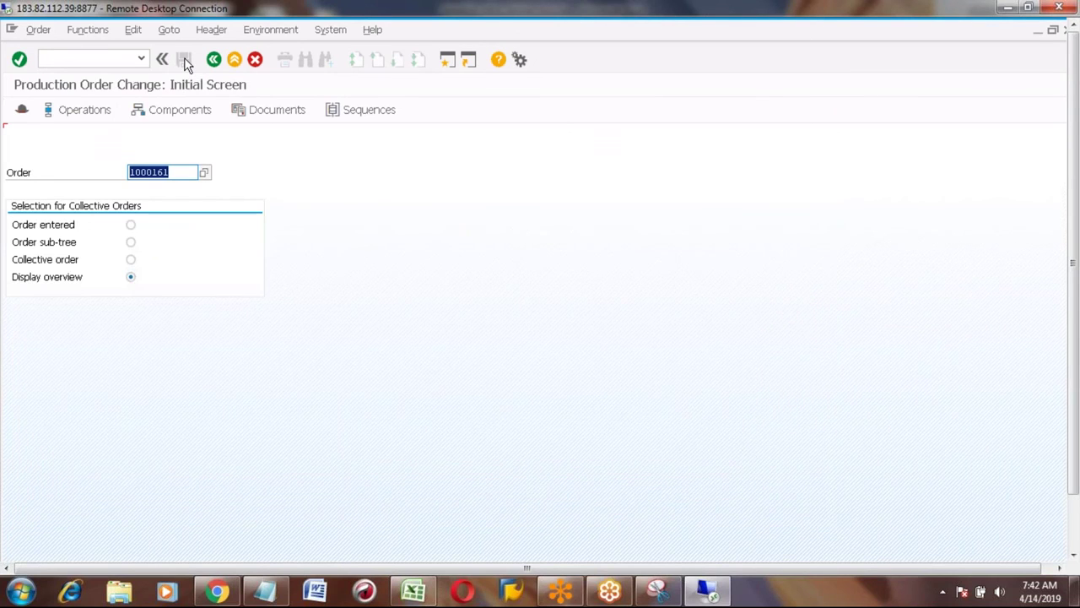
key("Return")
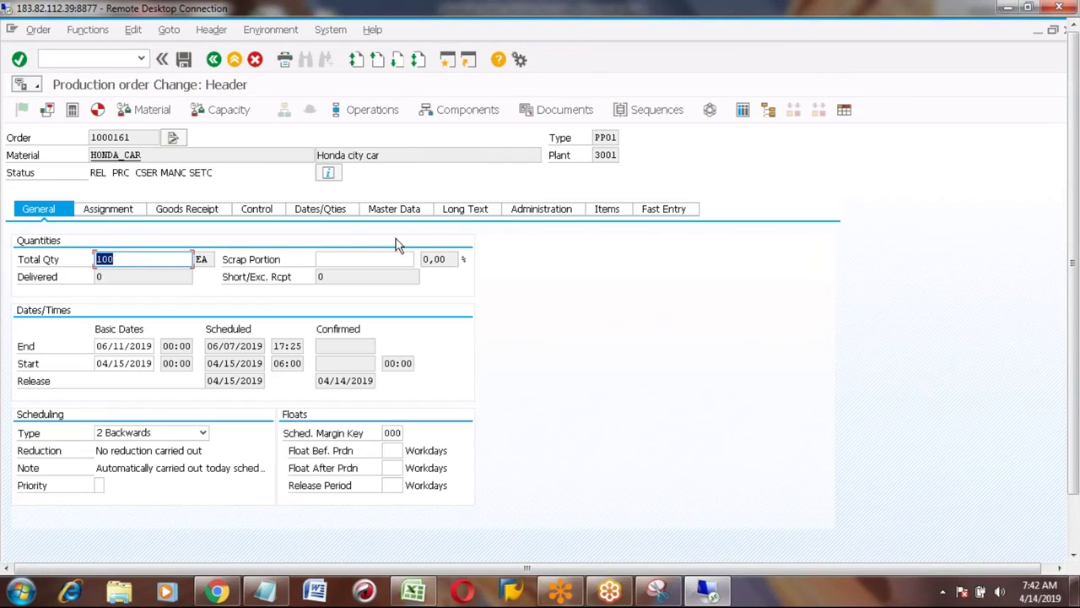
left_click(464, 209)
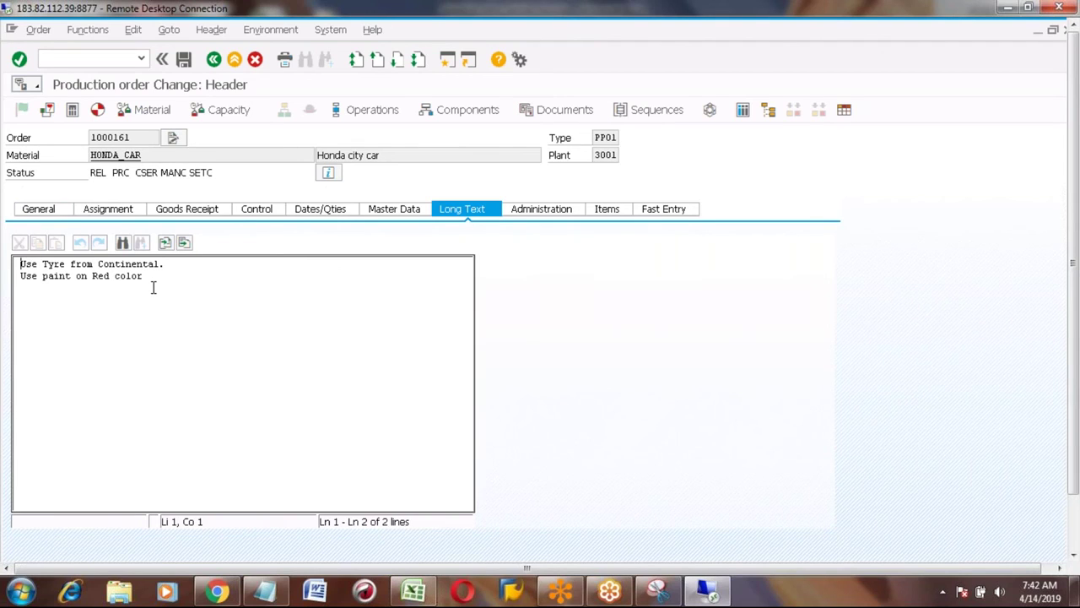
Examine the user, date and time of the order's creation and last change in the administration data, and return to the general data.
left_click(544, 215)
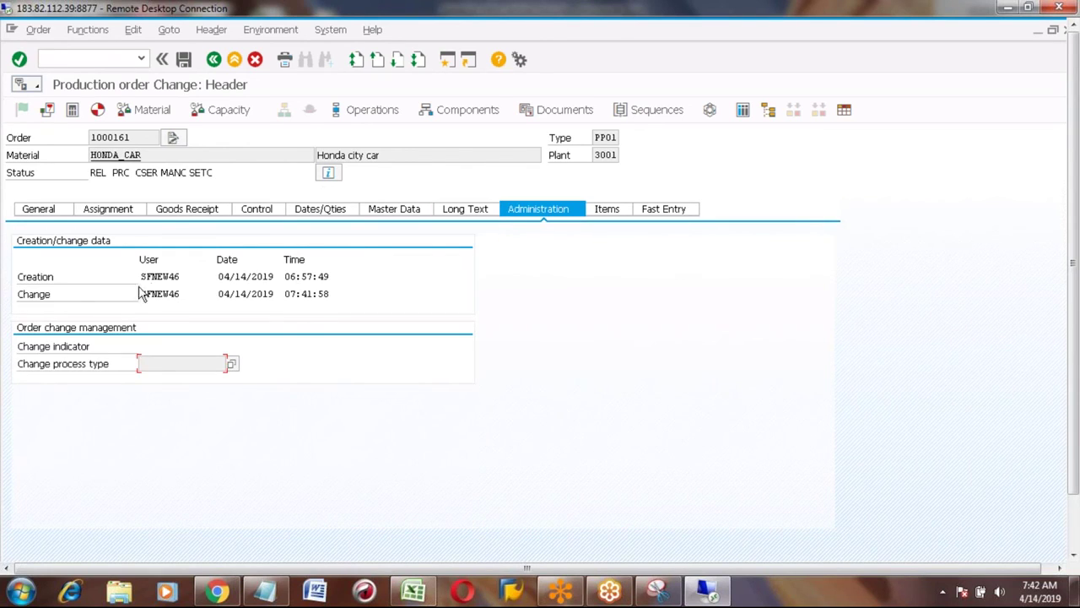
left_click(161, 295)
left_click(230, 276)
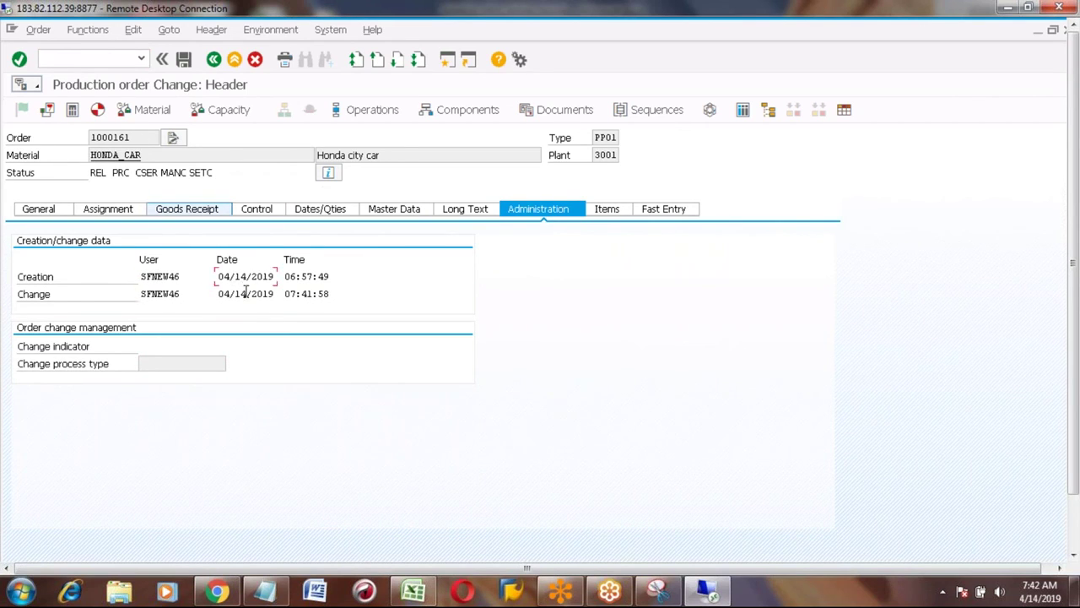
left_click(302, 278)
left_click(309, 296)
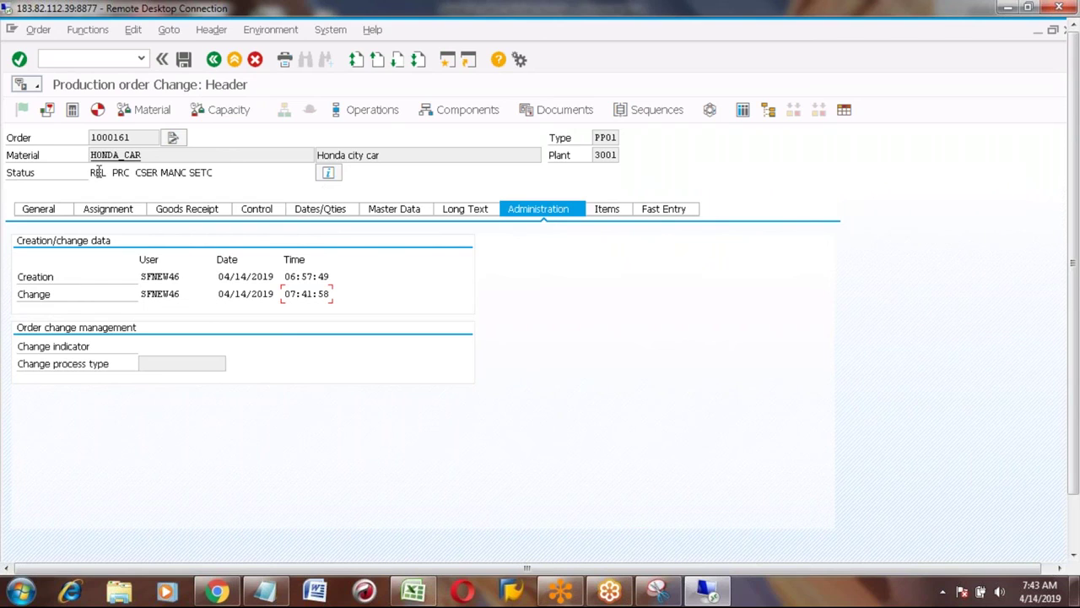
left_click(48, 212)
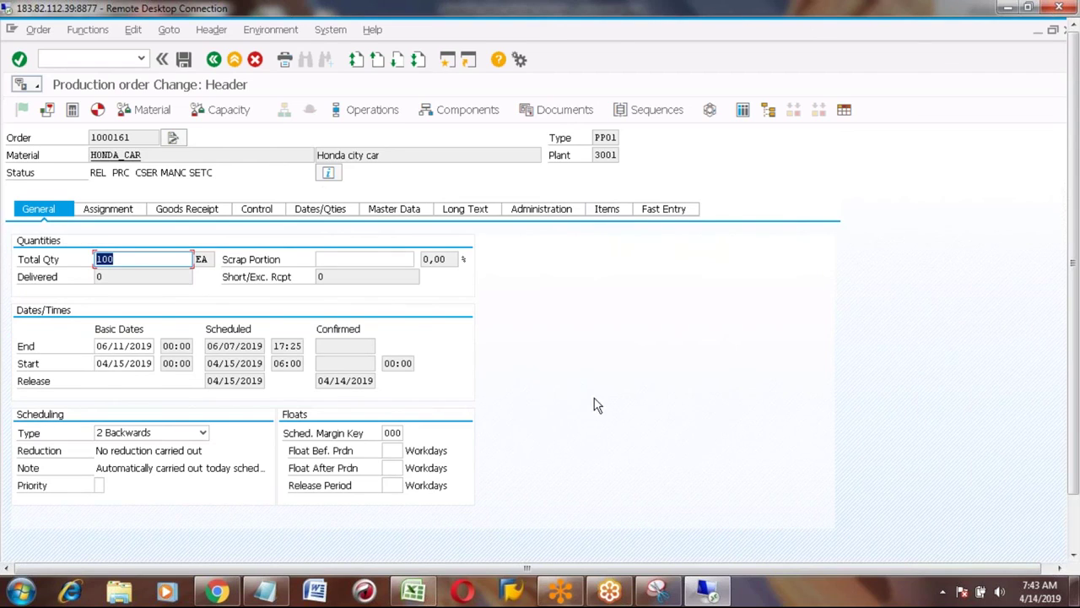